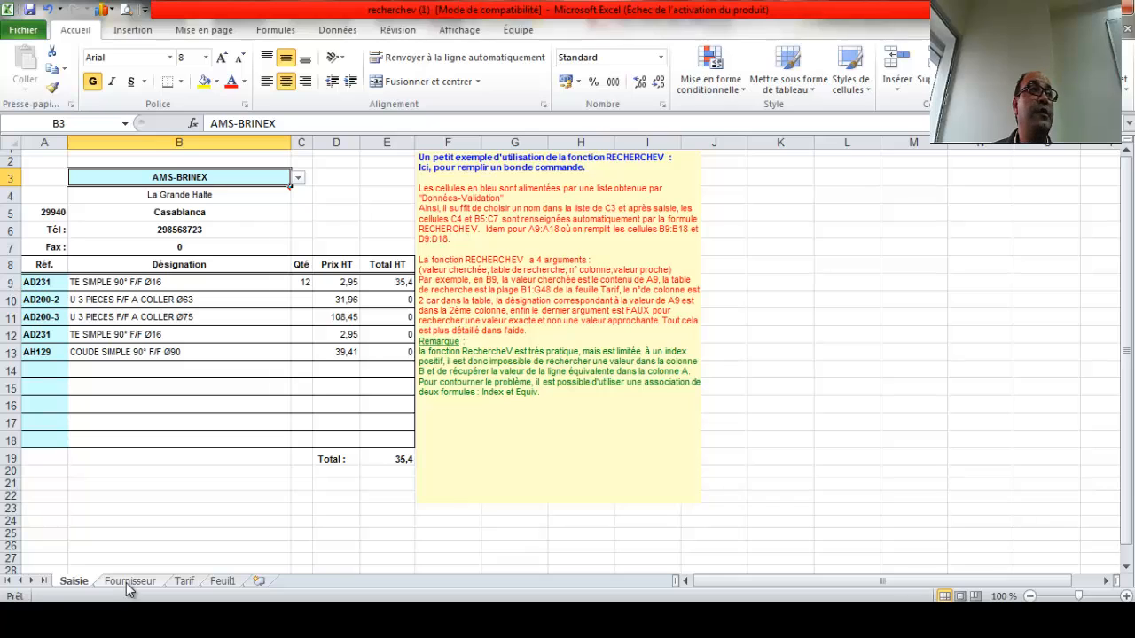
Examine the supplier list on the Fournisseur sheet and the article prices on the Tarif sheet.
click(130, 581)
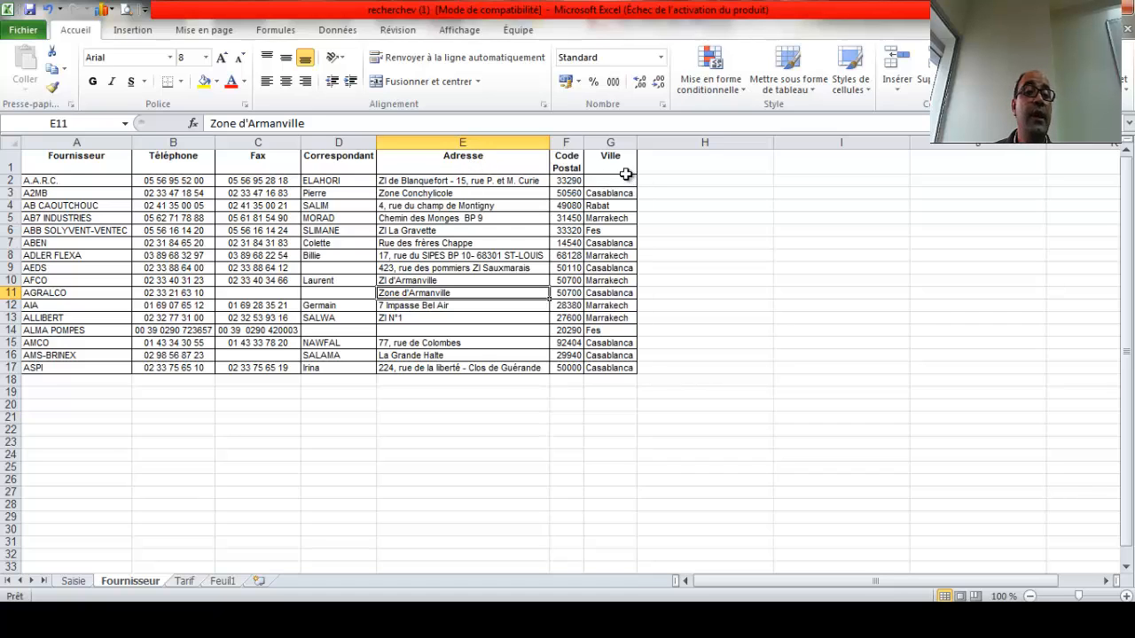
drag(69, 177, 119, 383)
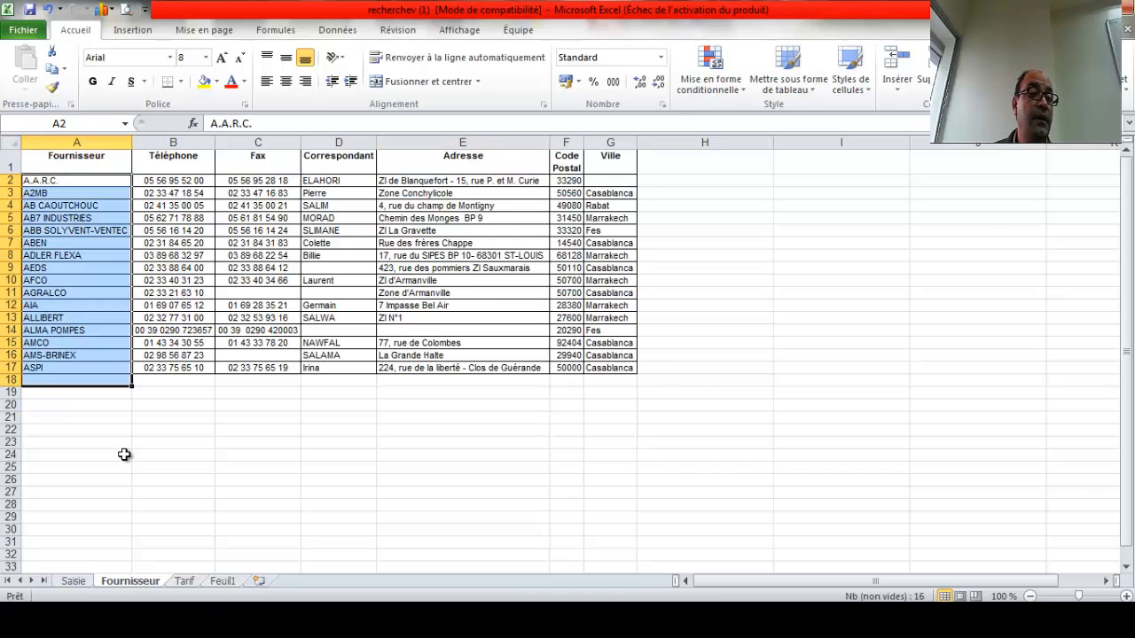
click(124, 454)
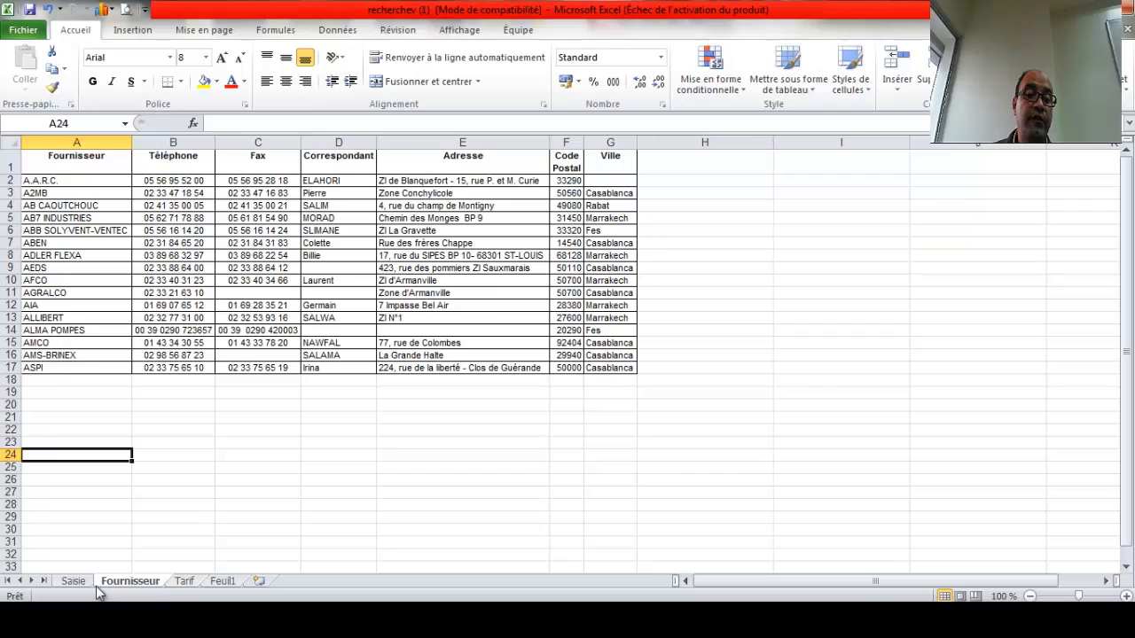
click(184, 582)
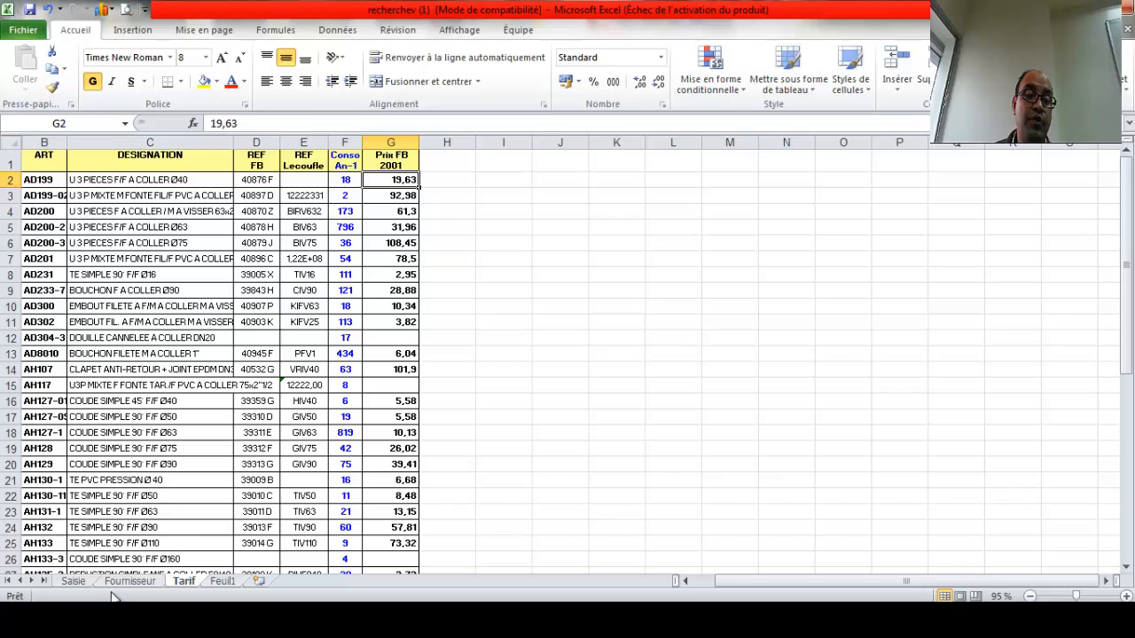
Choose AIA as the supplier in cell B3 of the Saisie sheet and review the supplier records on the Fournisseur sheet.
click(74, 582)
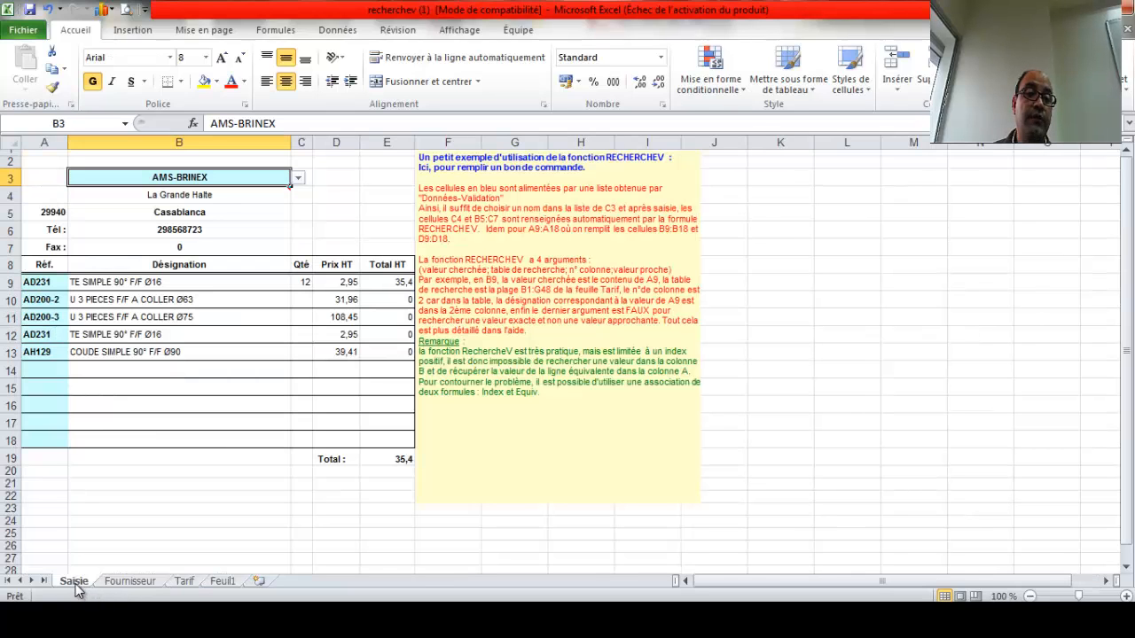
click(296, 179)
click(149, 216)
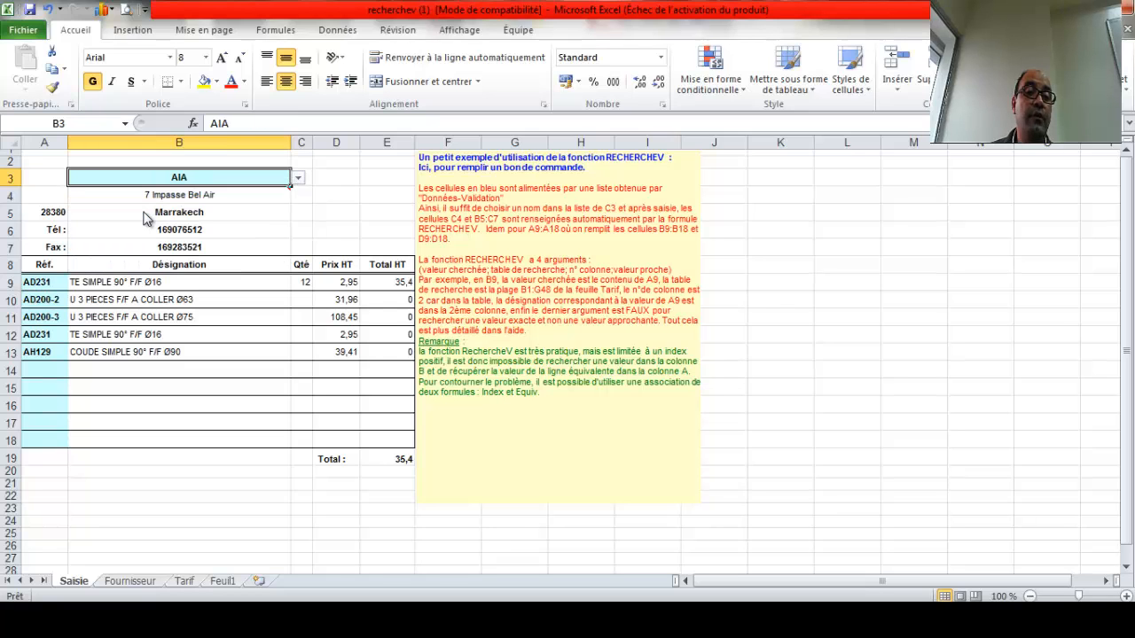
drag(167, 195, 181, 249)
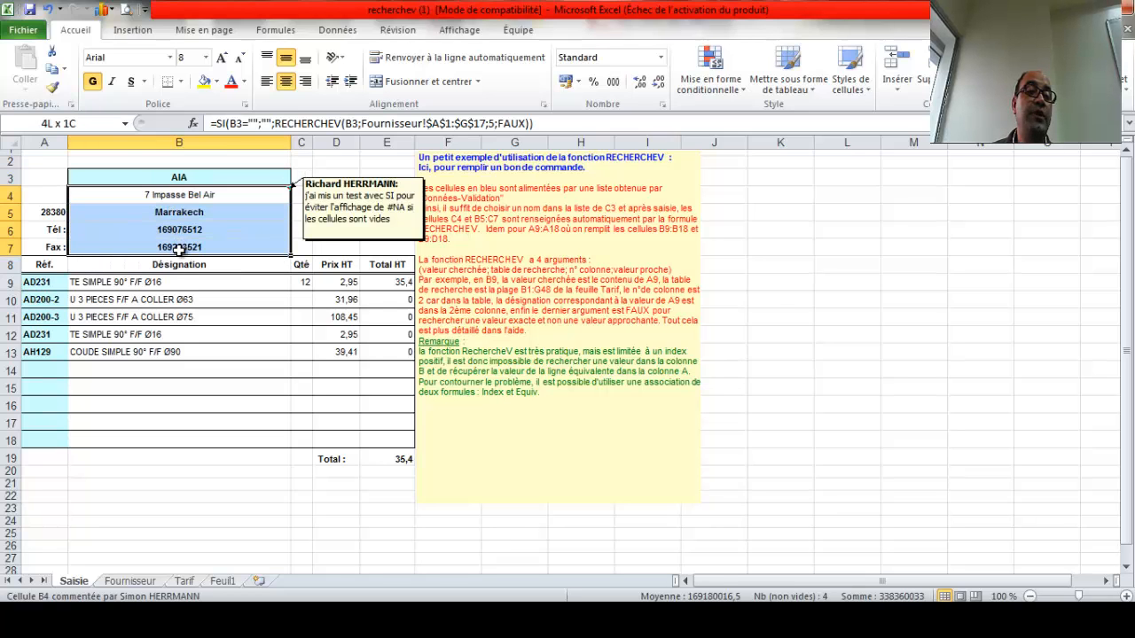
click(129, 581)
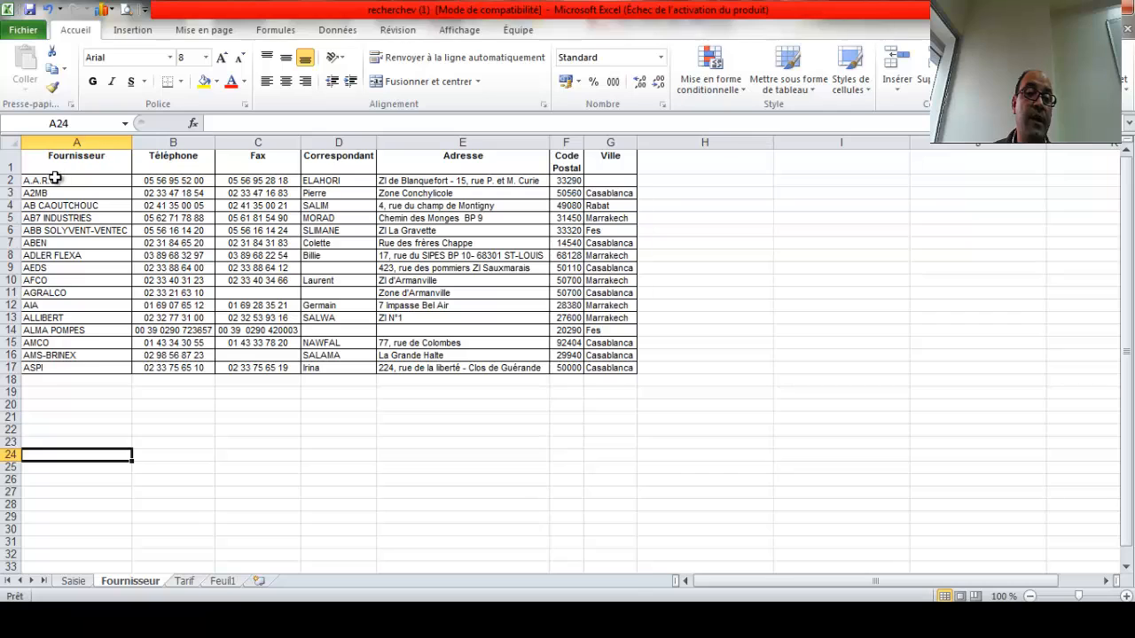
drag(56, 180, 612, 181)
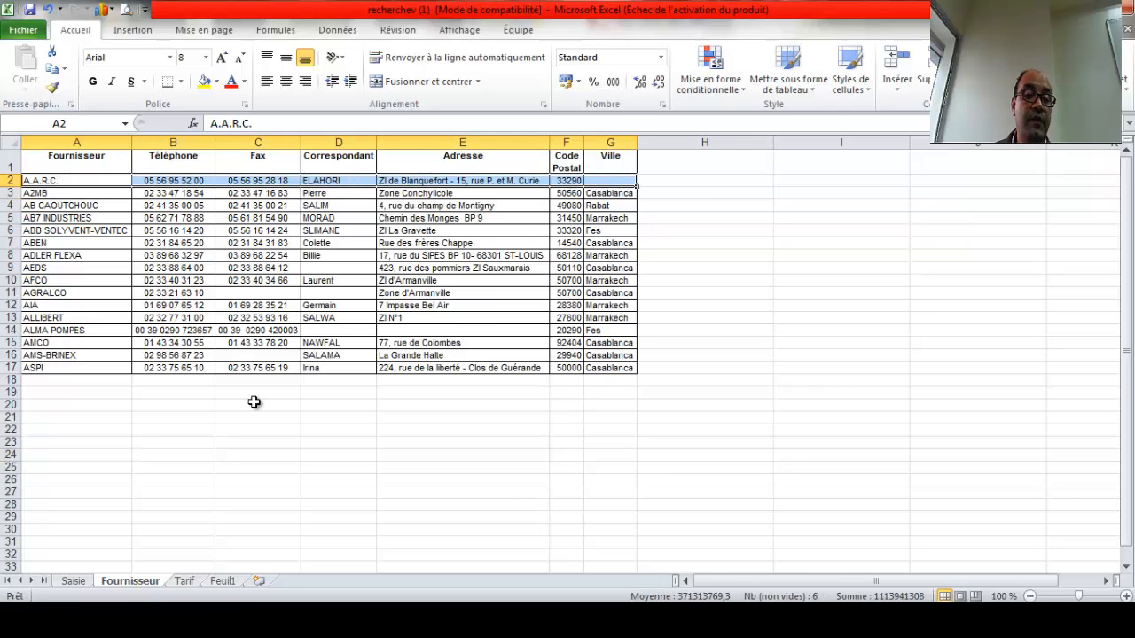
Set the article reference in cell A9 of the Saisie sheet to AD302.
click(71, 582)
click(53, 284)
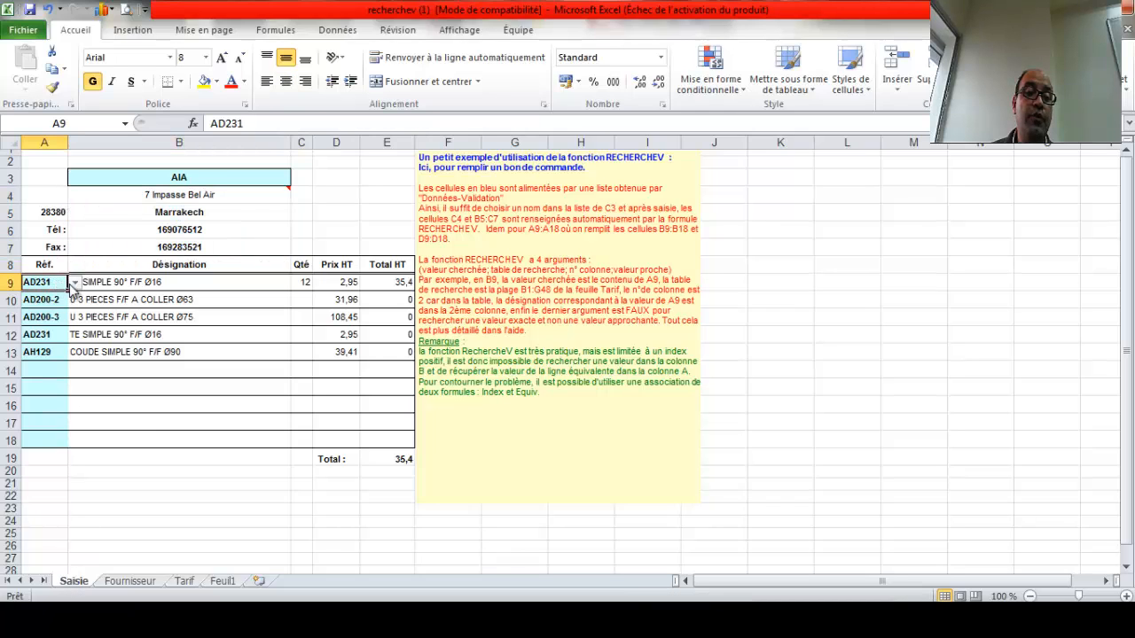
click(75, 283)
click(44, 329)
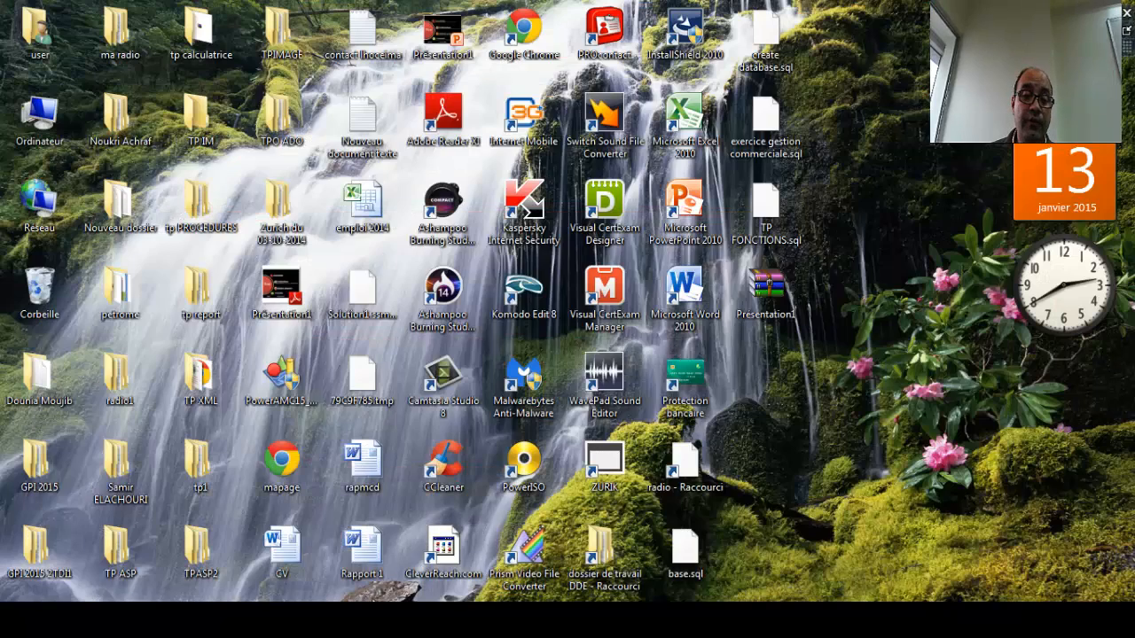
Open a new blank Excel workbook and rename the sheet Feuil1 as basefournisseur.
click(322, 568)
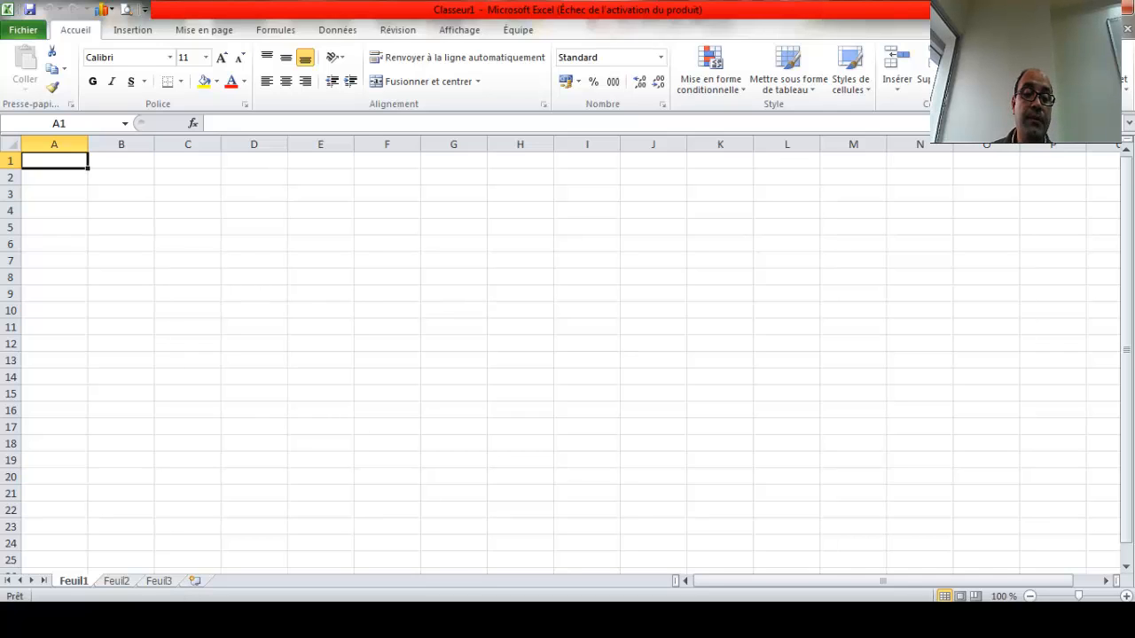
right_click(80, 587)
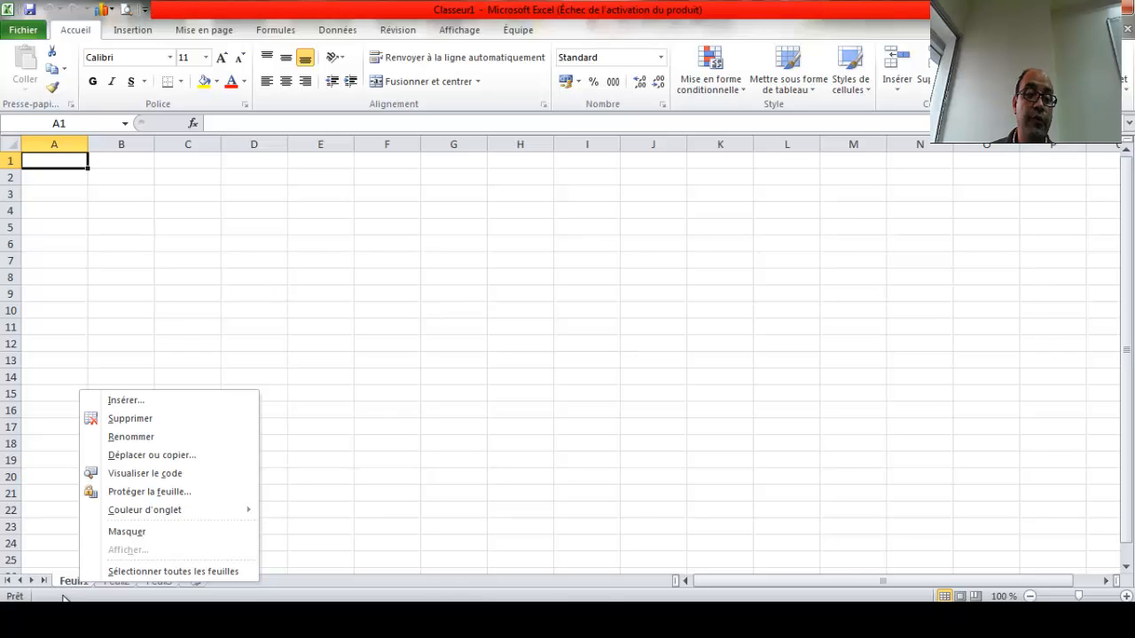
click(97, 586)
right_click(78, 587)
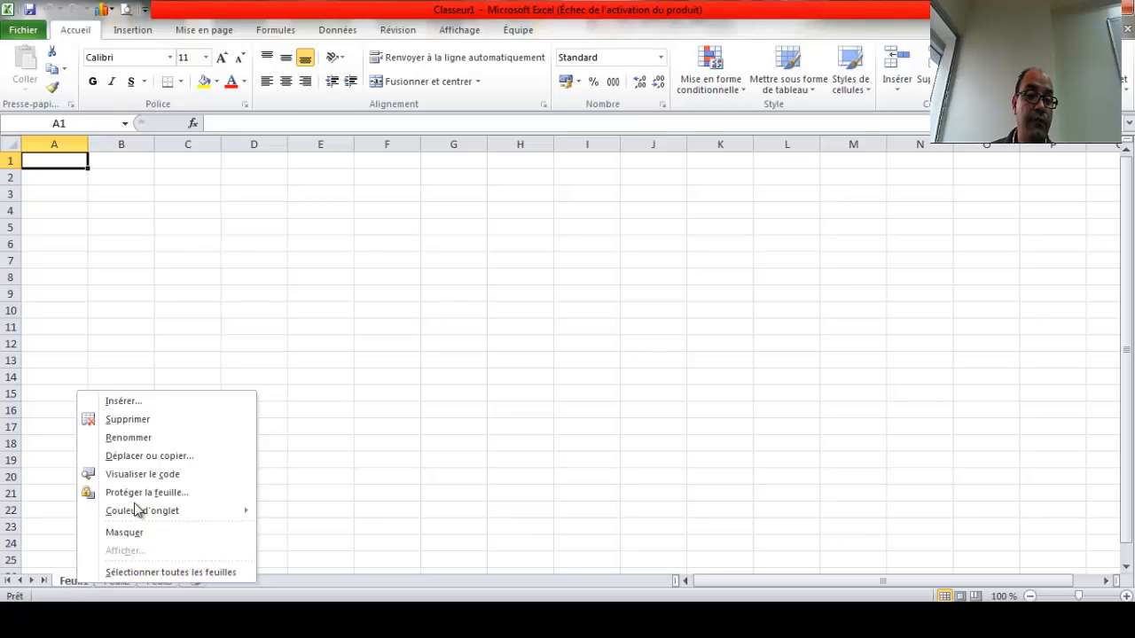
click(129, 438)
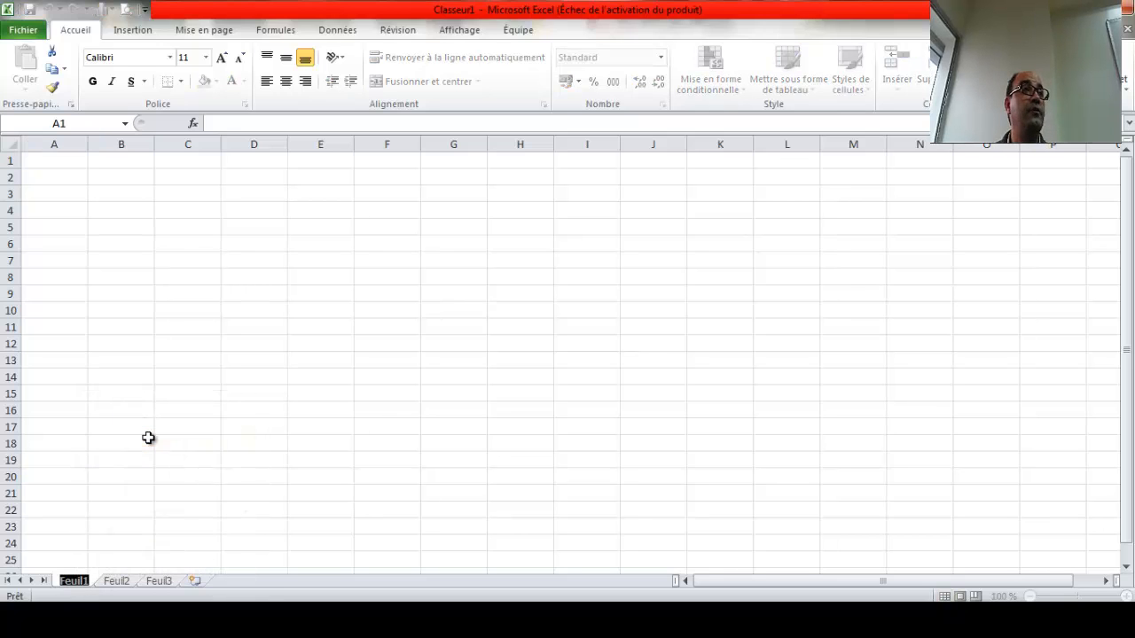
key(BackSpace)
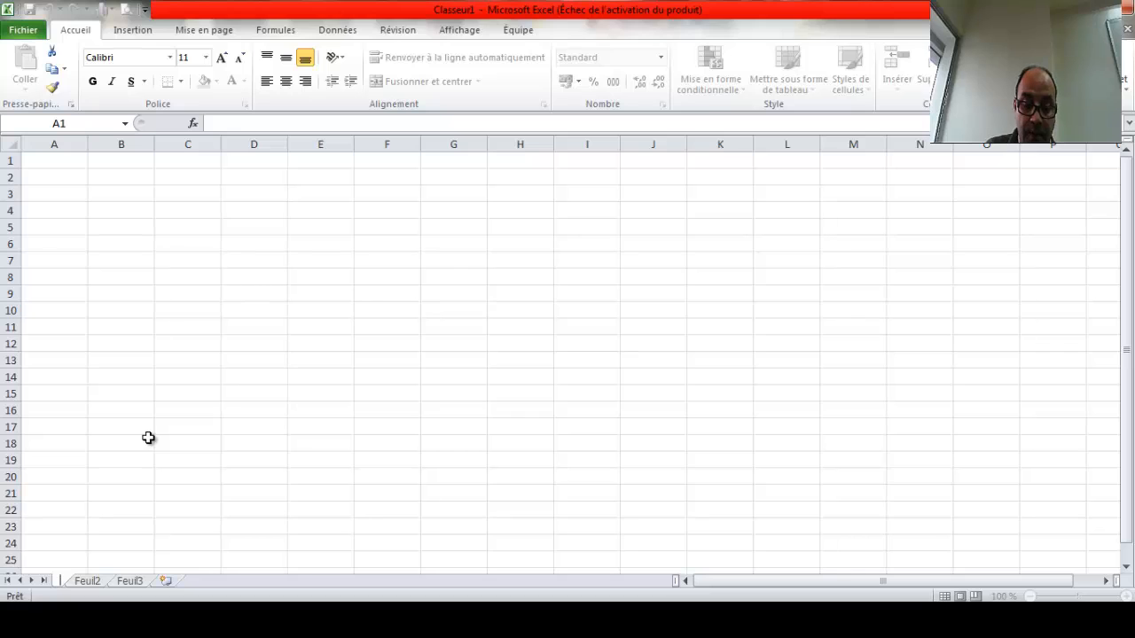
text(basefo)
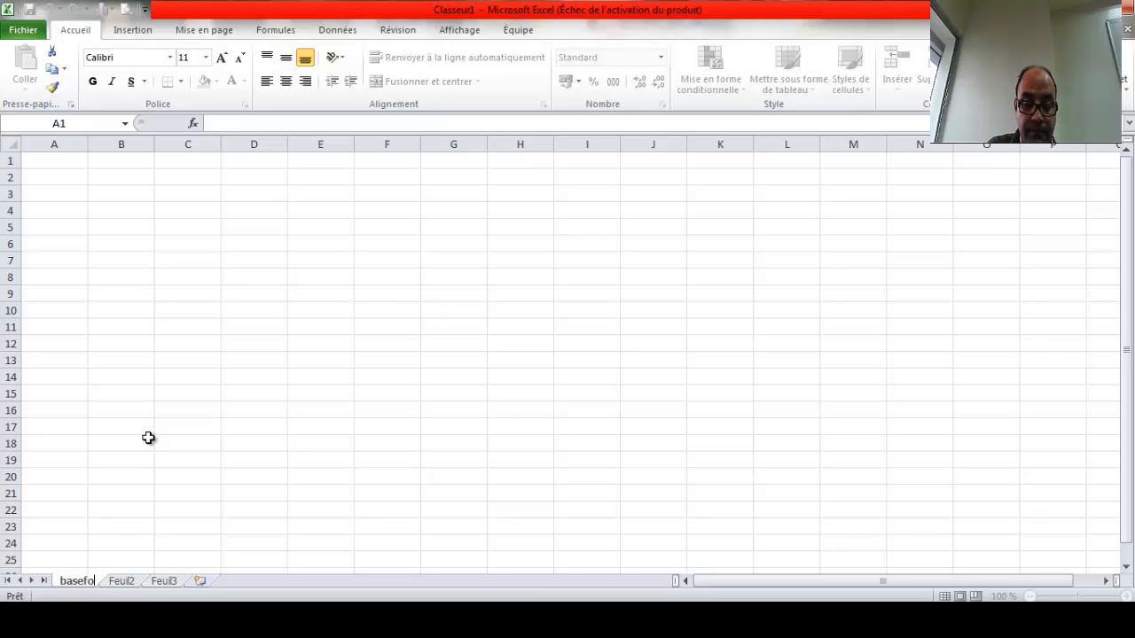
text(urni)
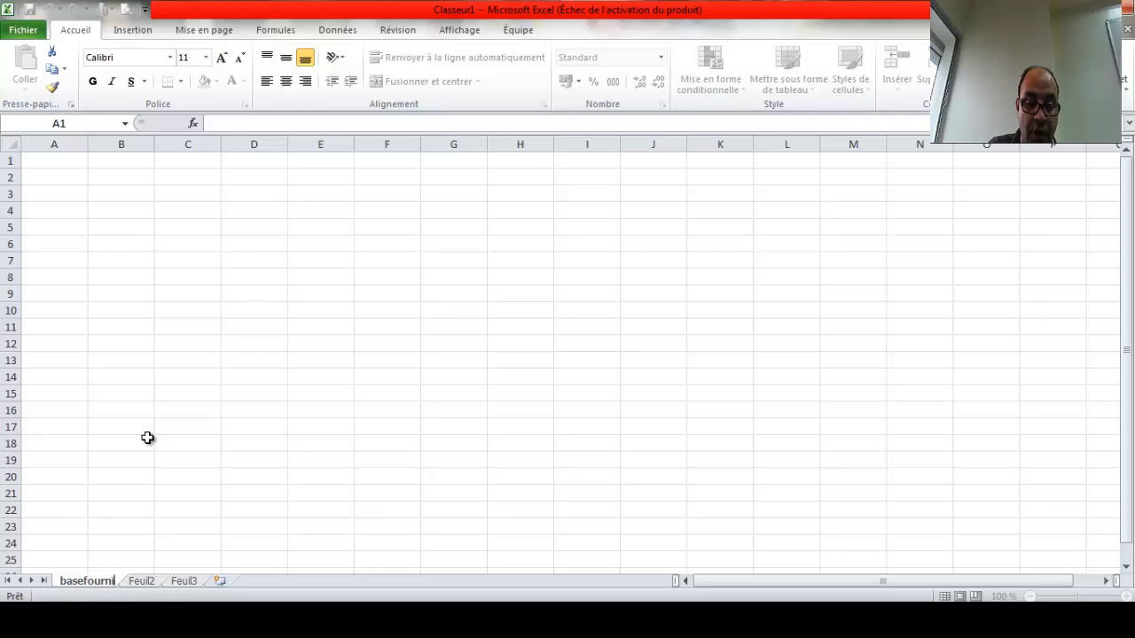
text(sseur)
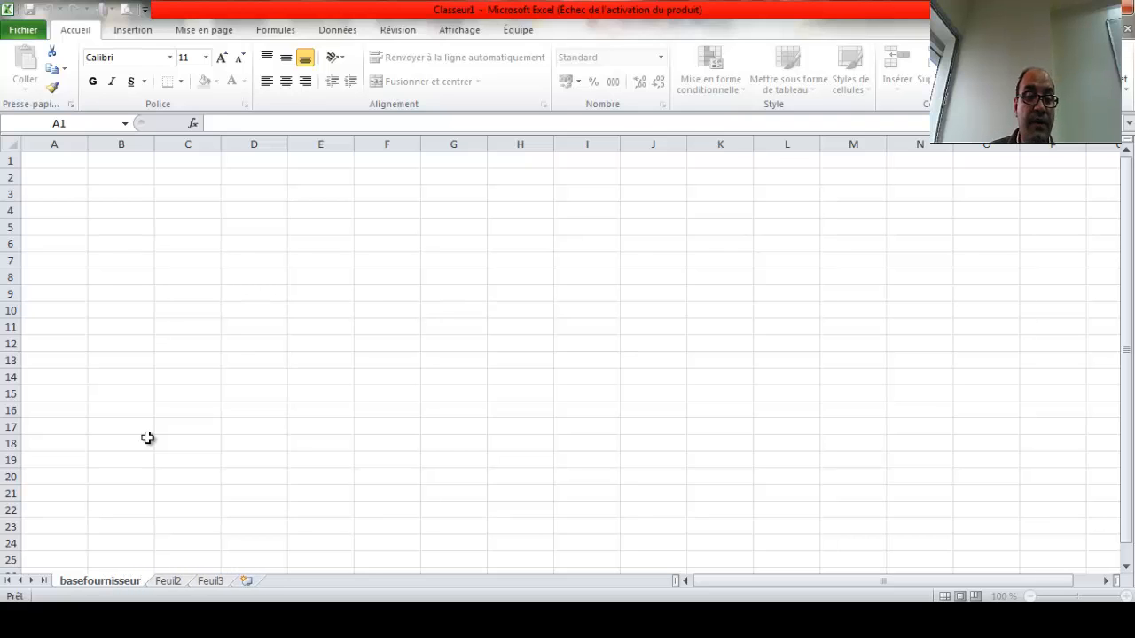
click(168, 581)
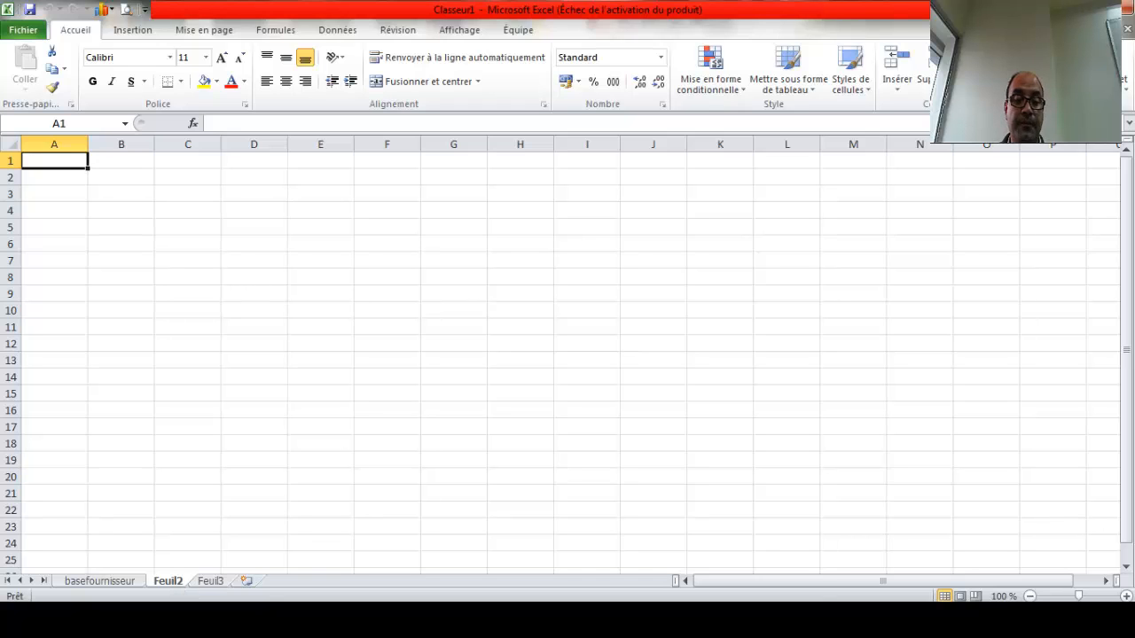
Look at the Tarif sheet in the recherchev (1) workbook and return to the Classeur1 workbook.
mouse_move(279, 621)
click(198, 552)
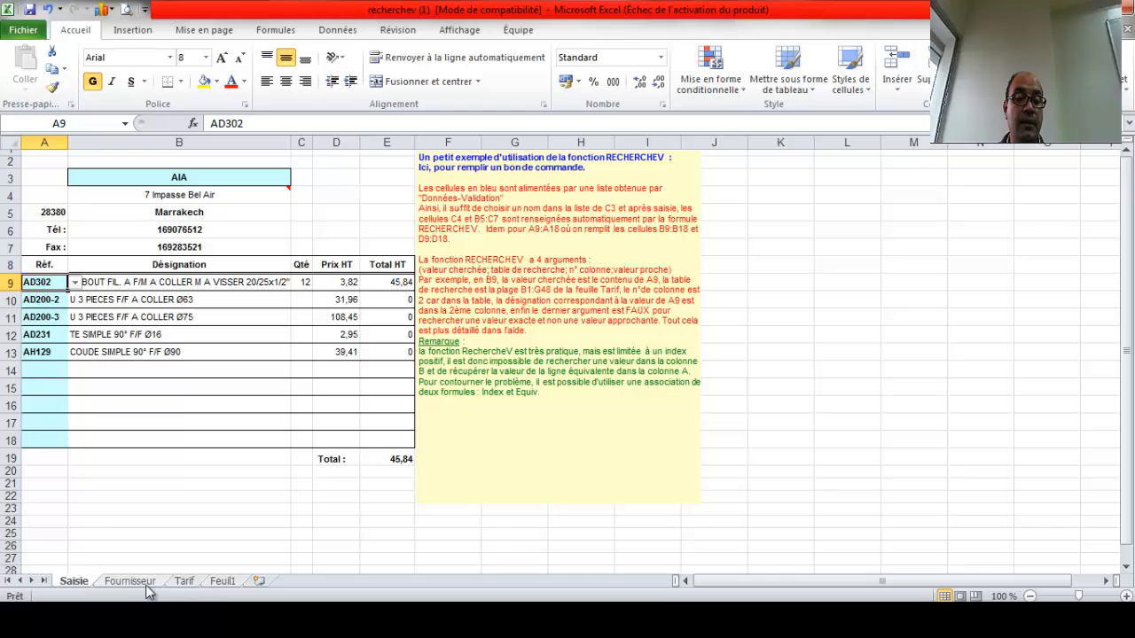
click(182, 584)
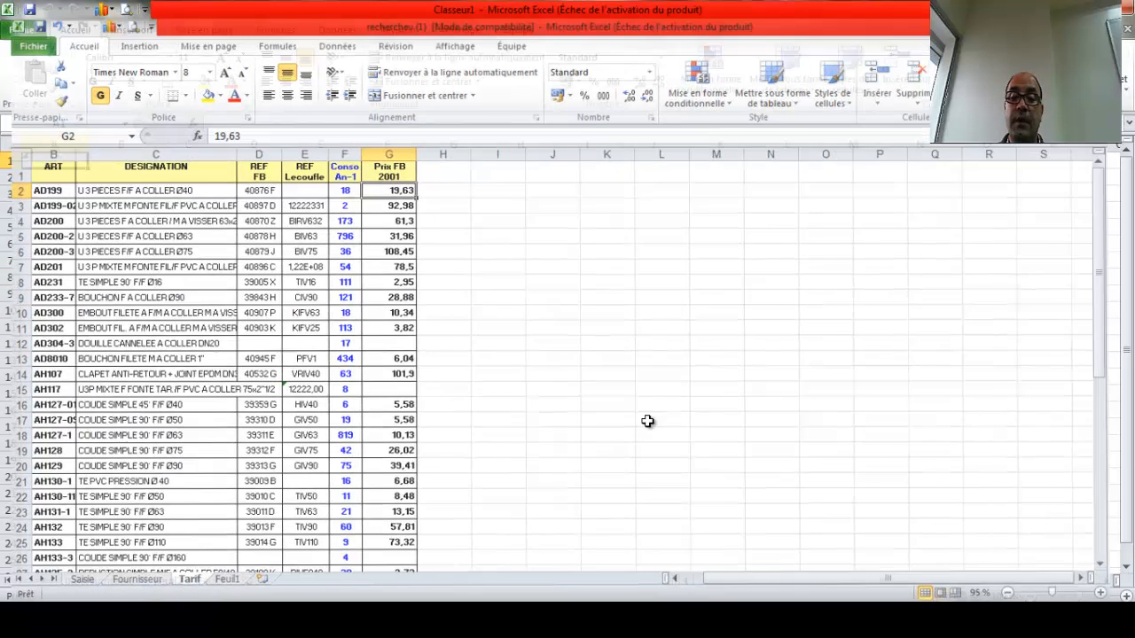
mouse_move(279, 621)
click(368, 552)
Rename the sheet Feuil2 as BaseTarifs.
right_click(168, 581)
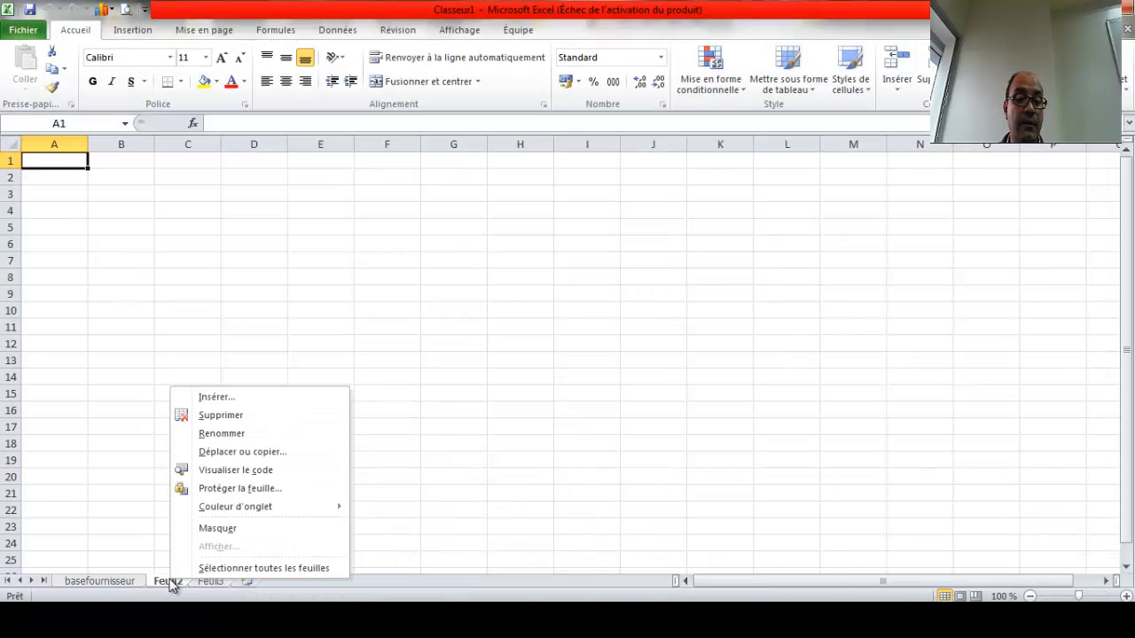
click(217, 433)
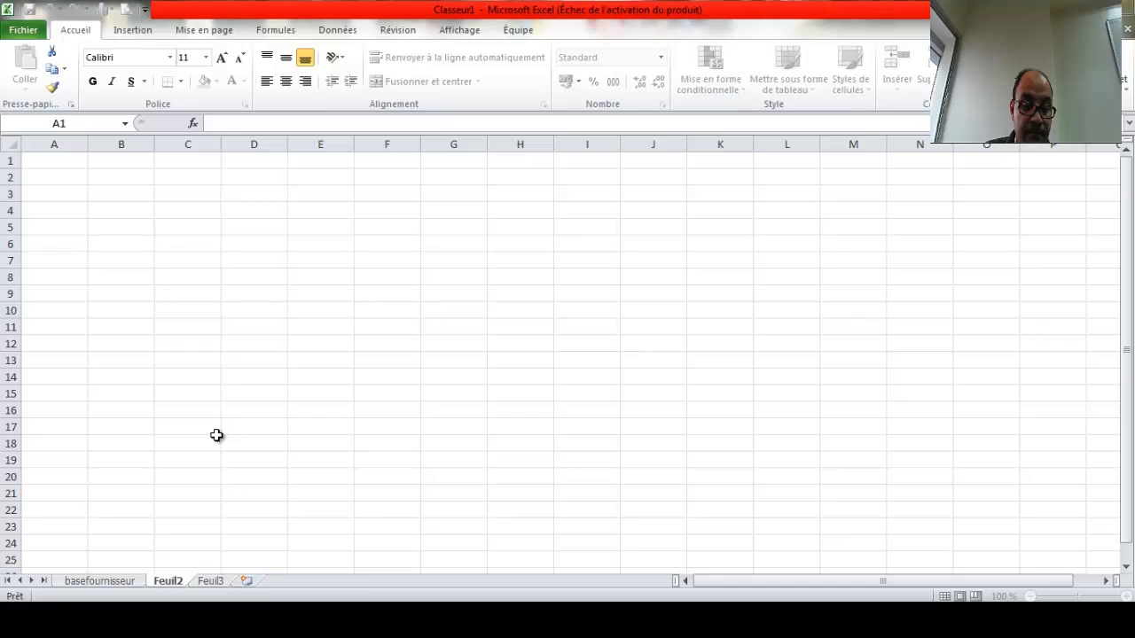
text(B)
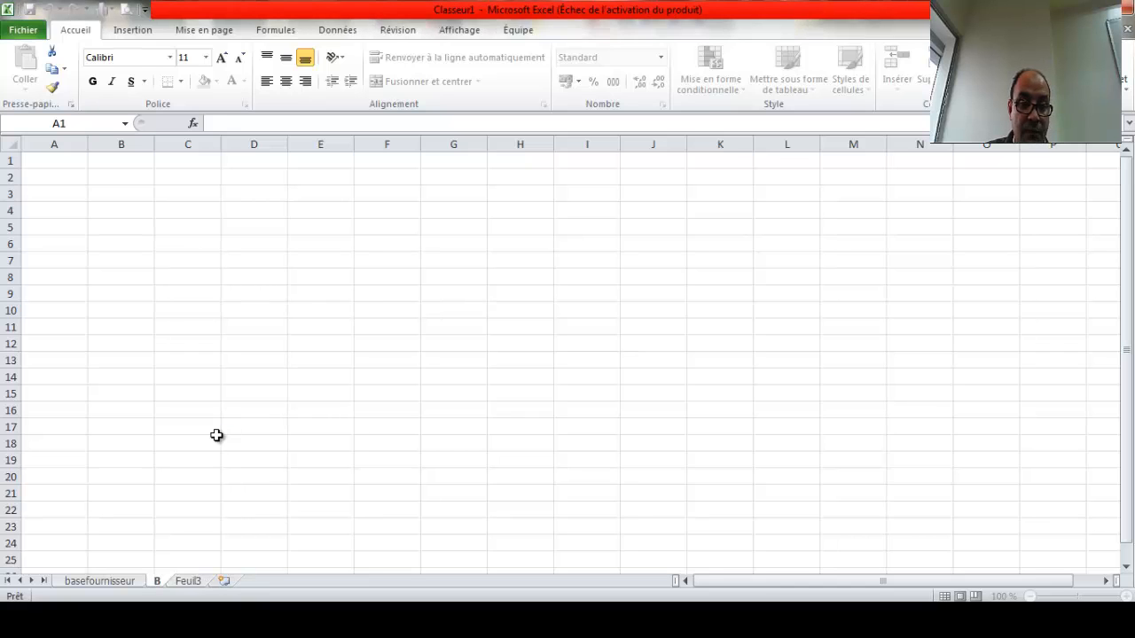
text(ase)
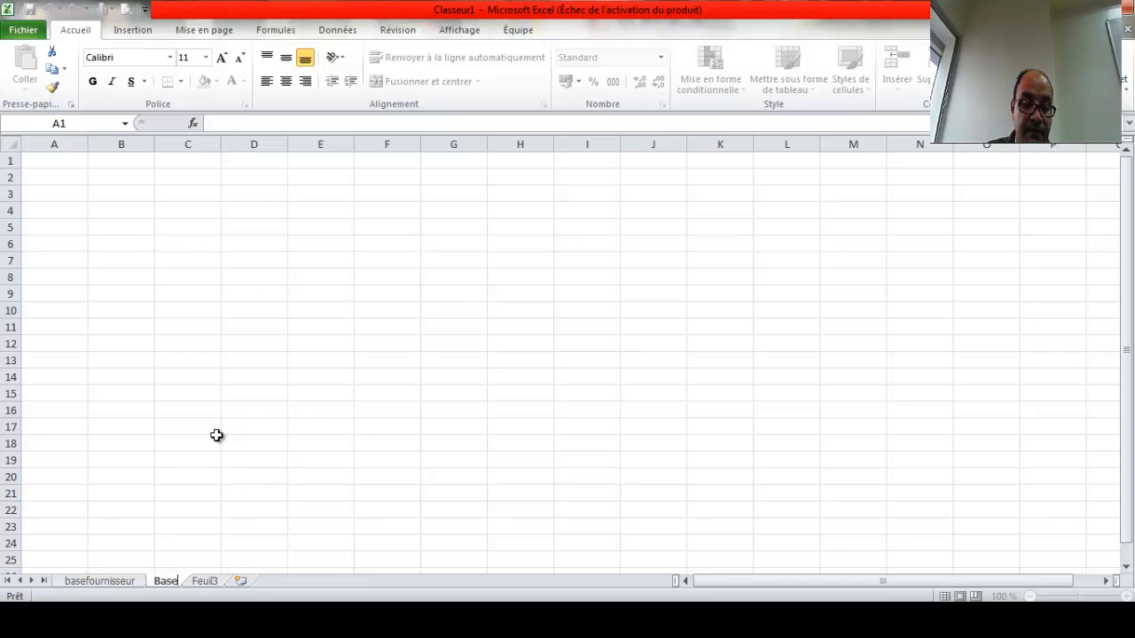
text(Tar)
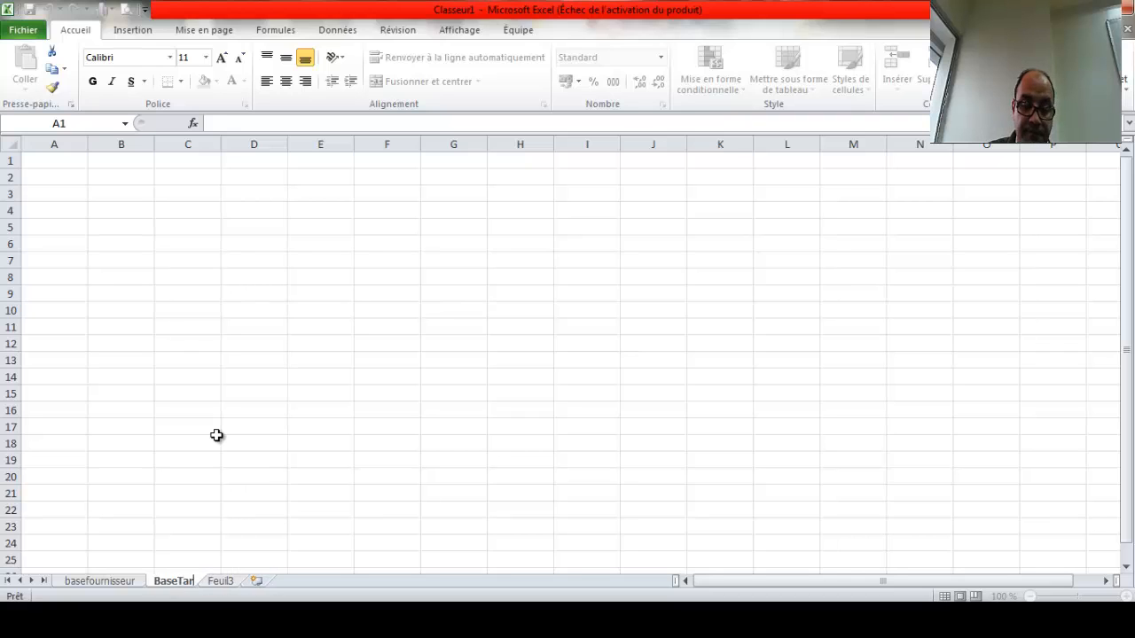
text(if)
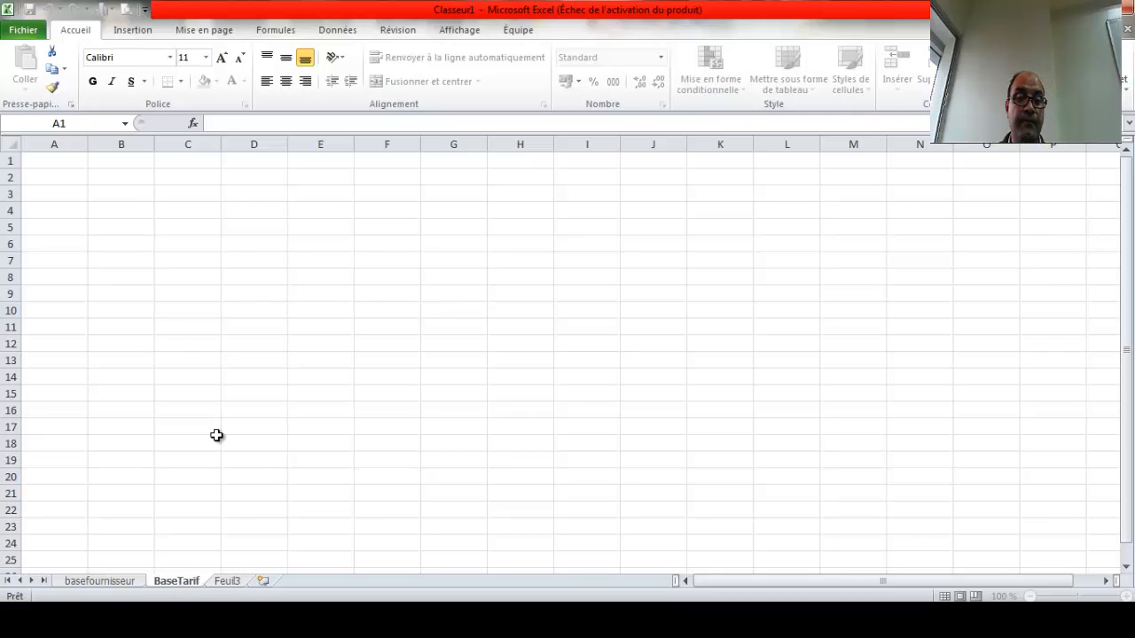
text(s)
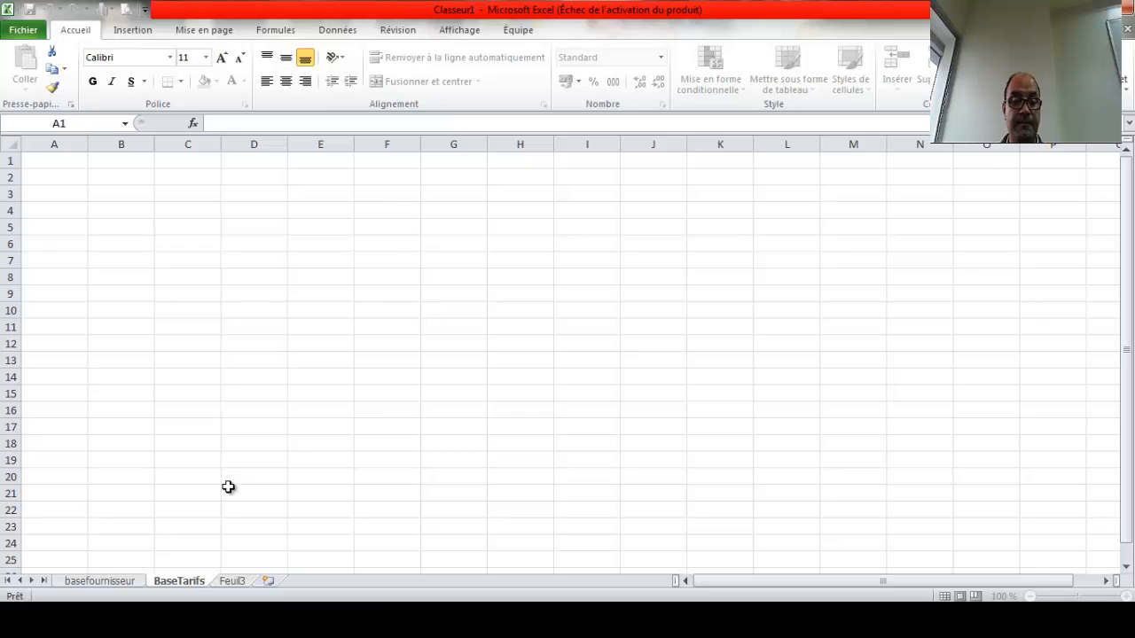
click(318, 512)
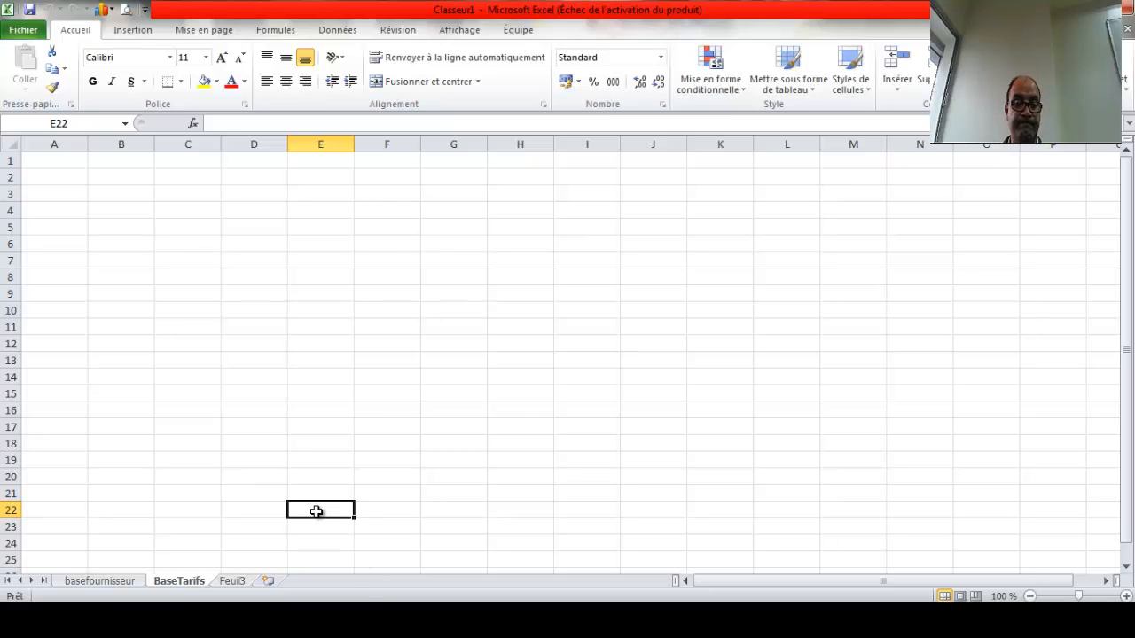
Rename the sheet Feuil3 as BC.
click(232, 581)
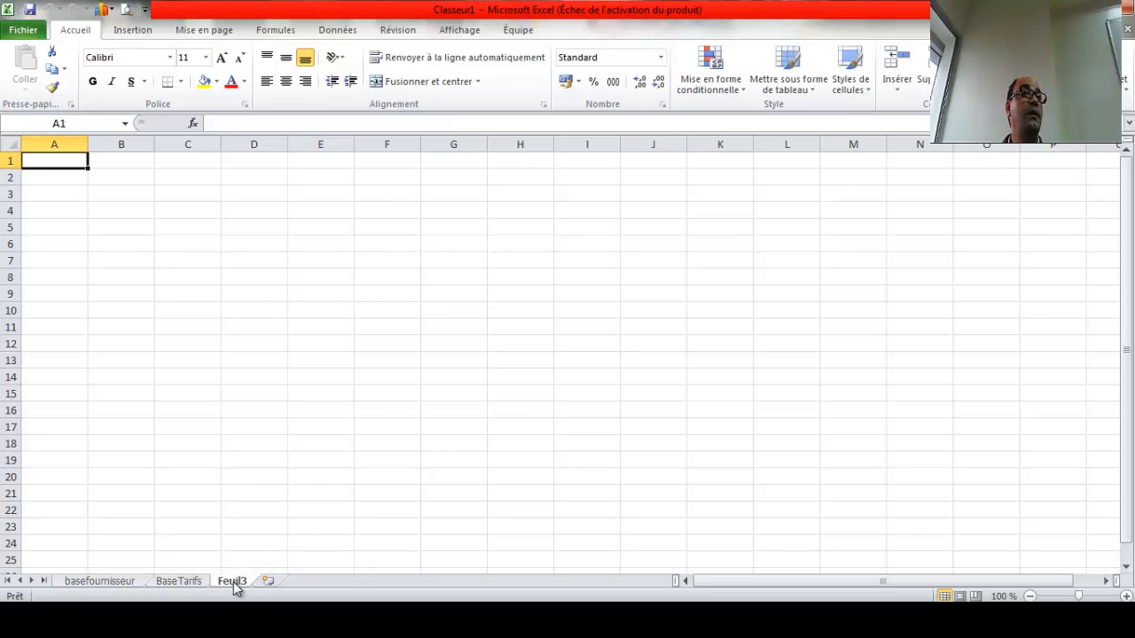
right_click(233, 581)
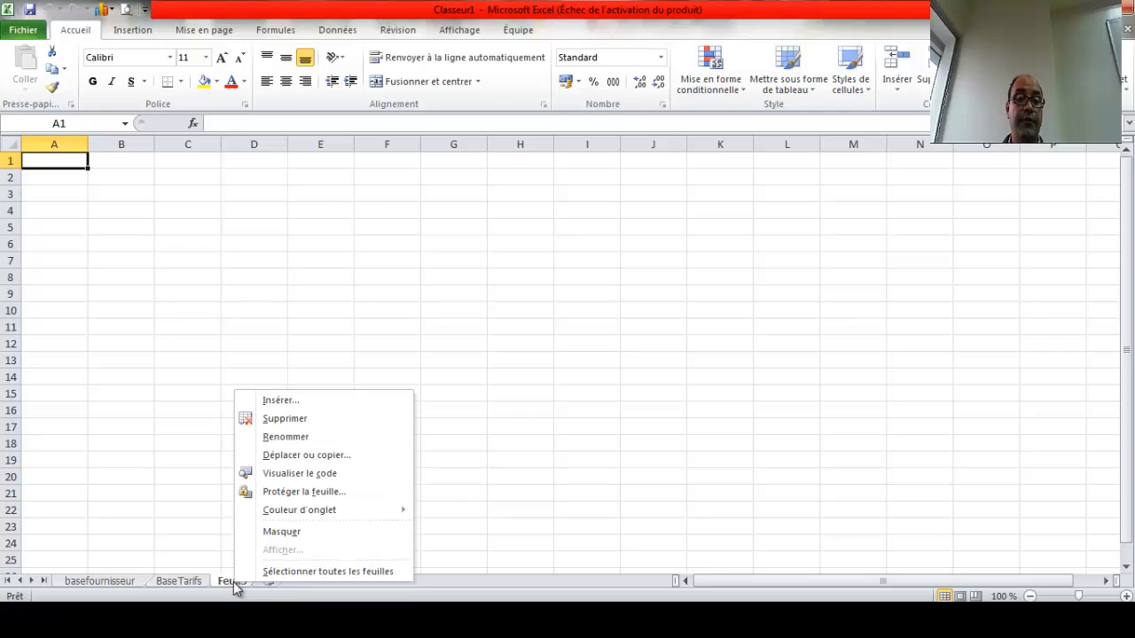
click(296, 436)
key(BackSpace)
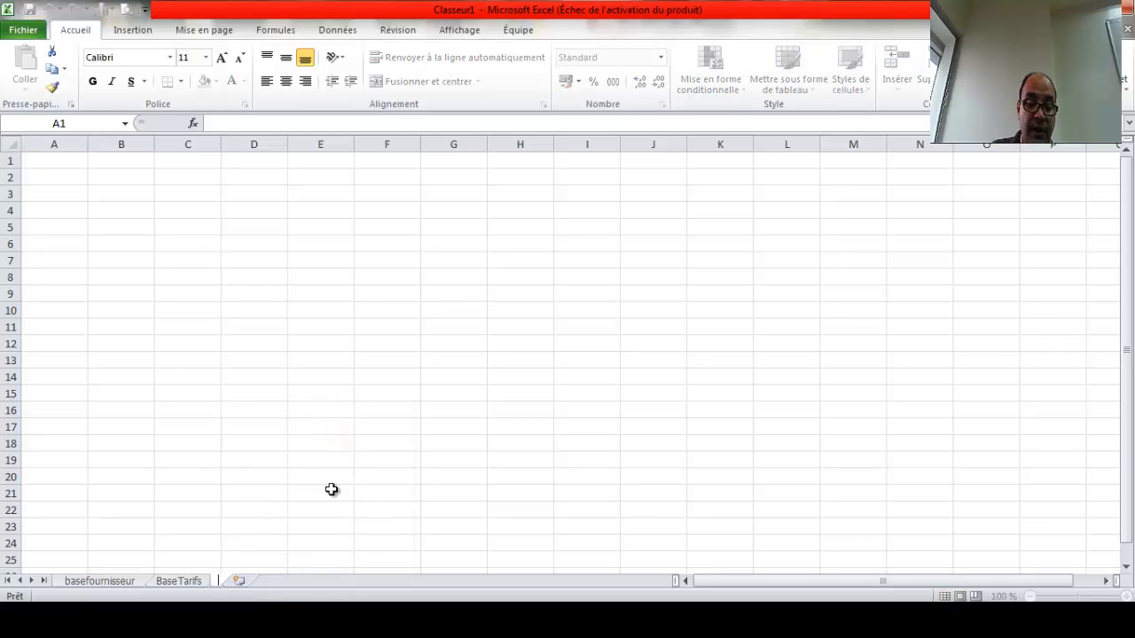
text(BC)
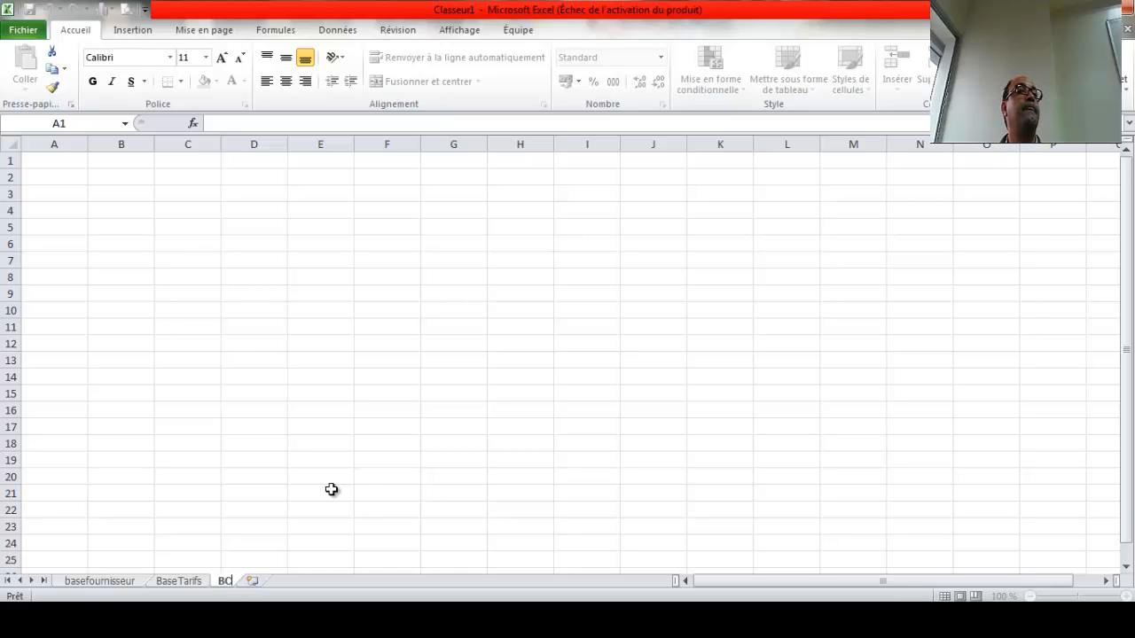
key(Return)
click(598, 442)
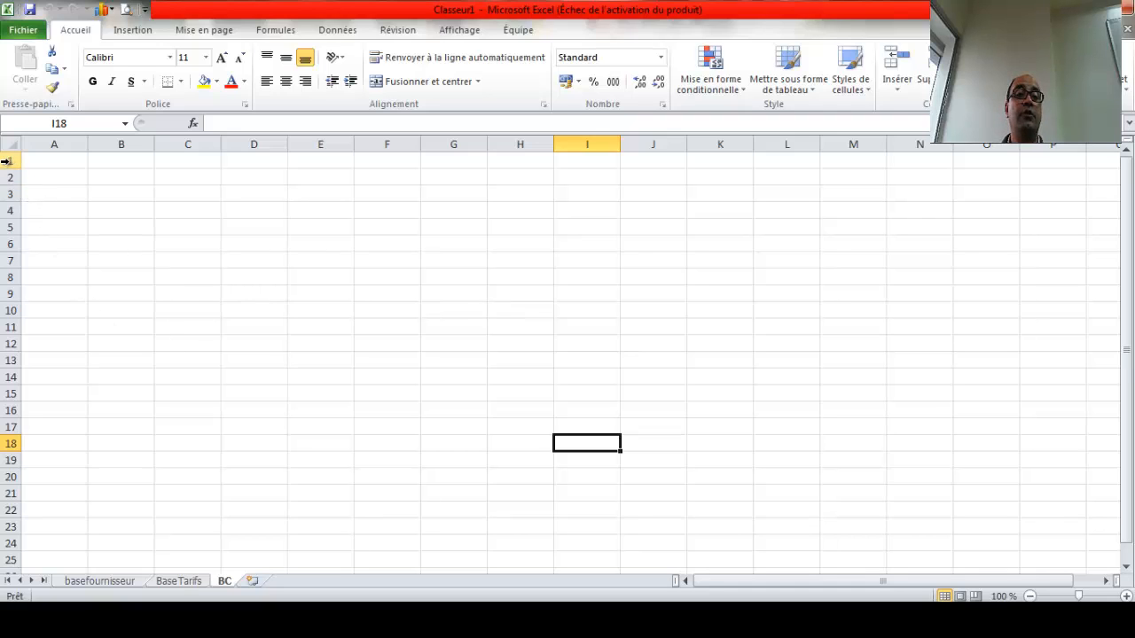
Enter the label Fournisseur in cell C4 of the BC sheet.
drag(8, 159, 8, 192)
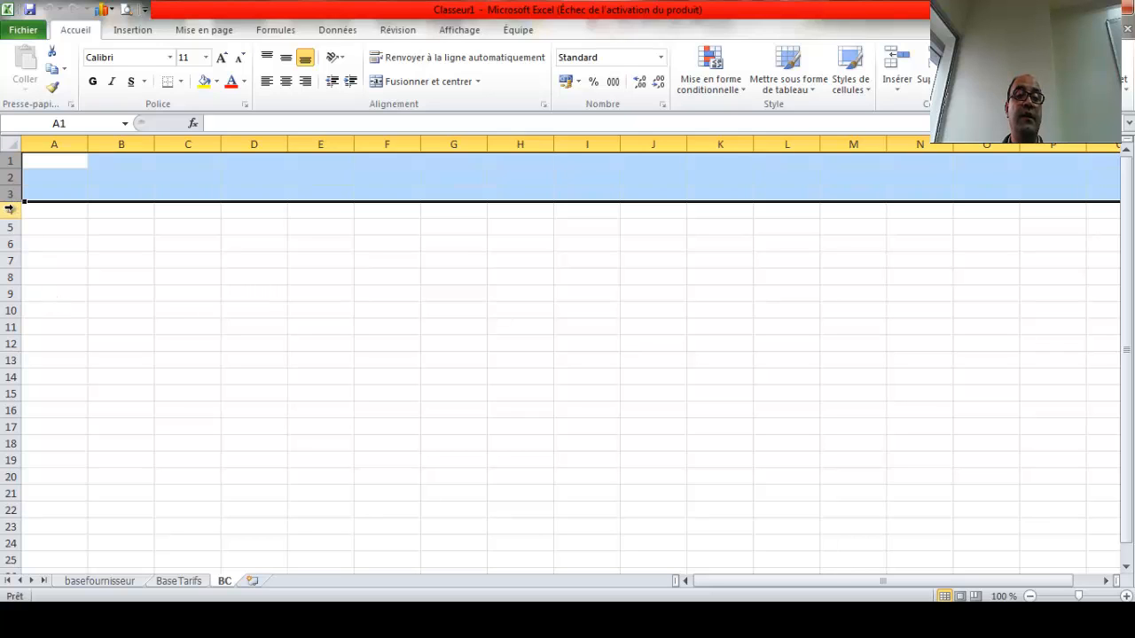
click(55, 143)
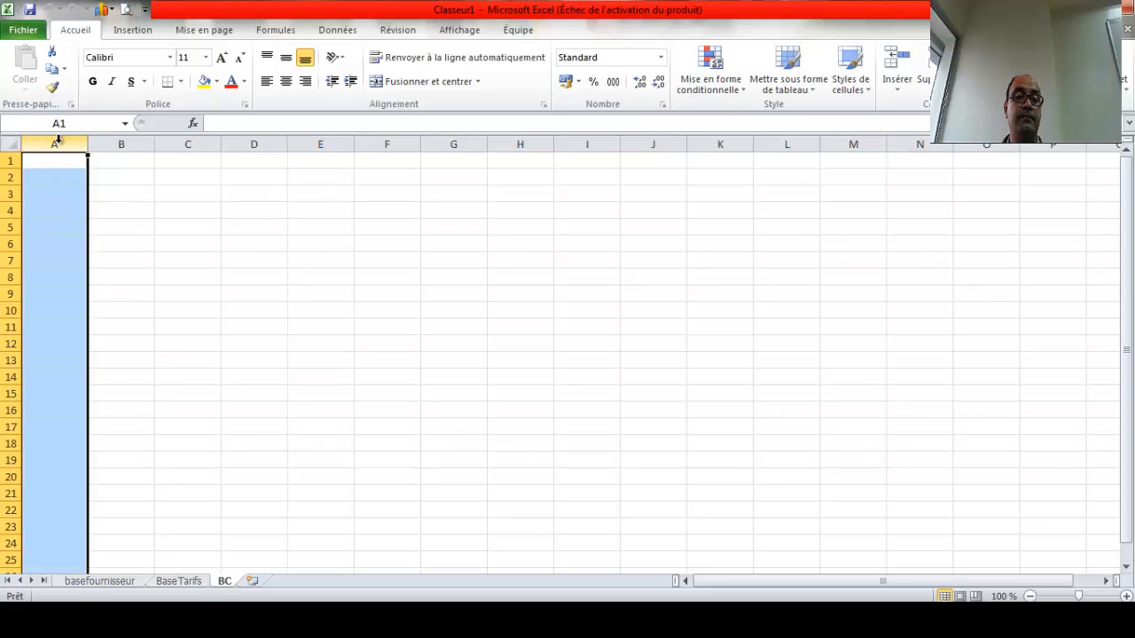
click(176, 208)
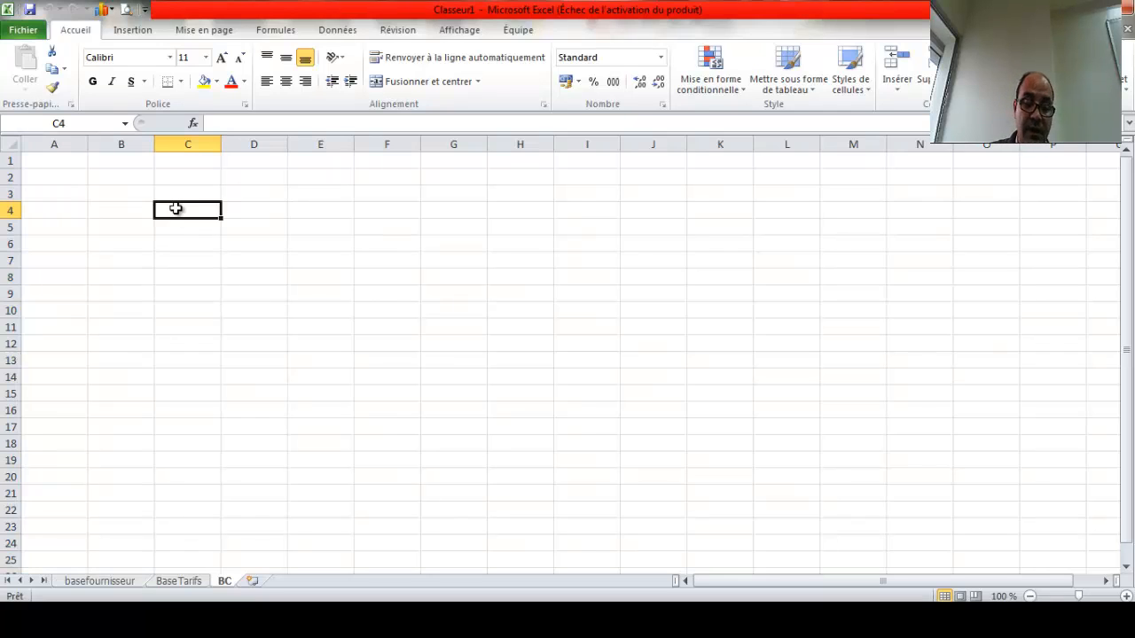
text(Fourniss)
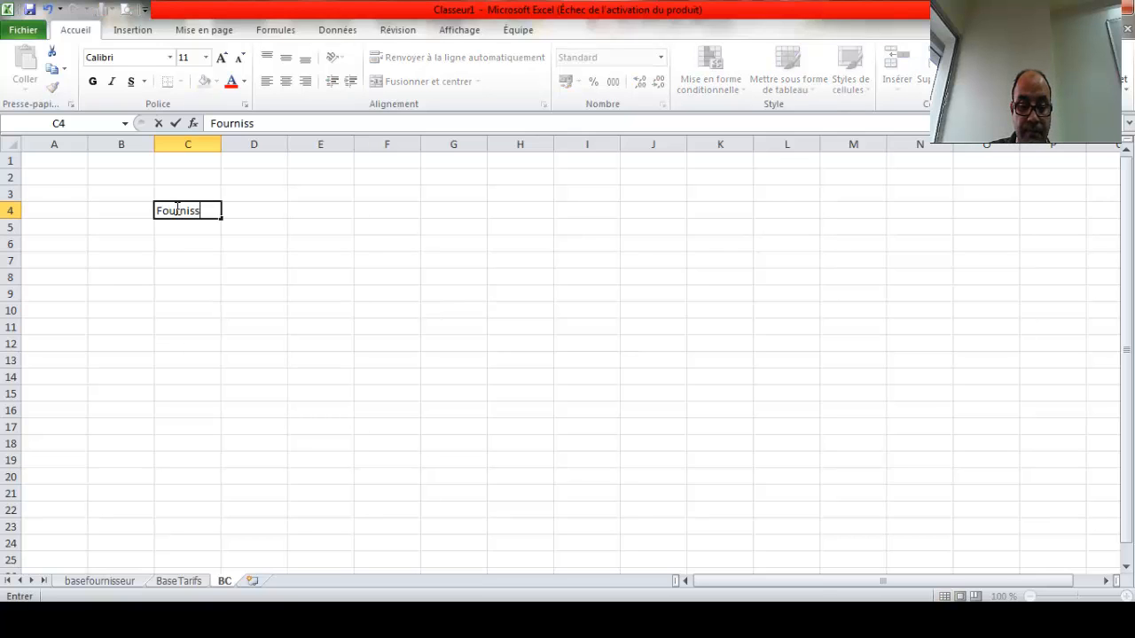
text(eur)
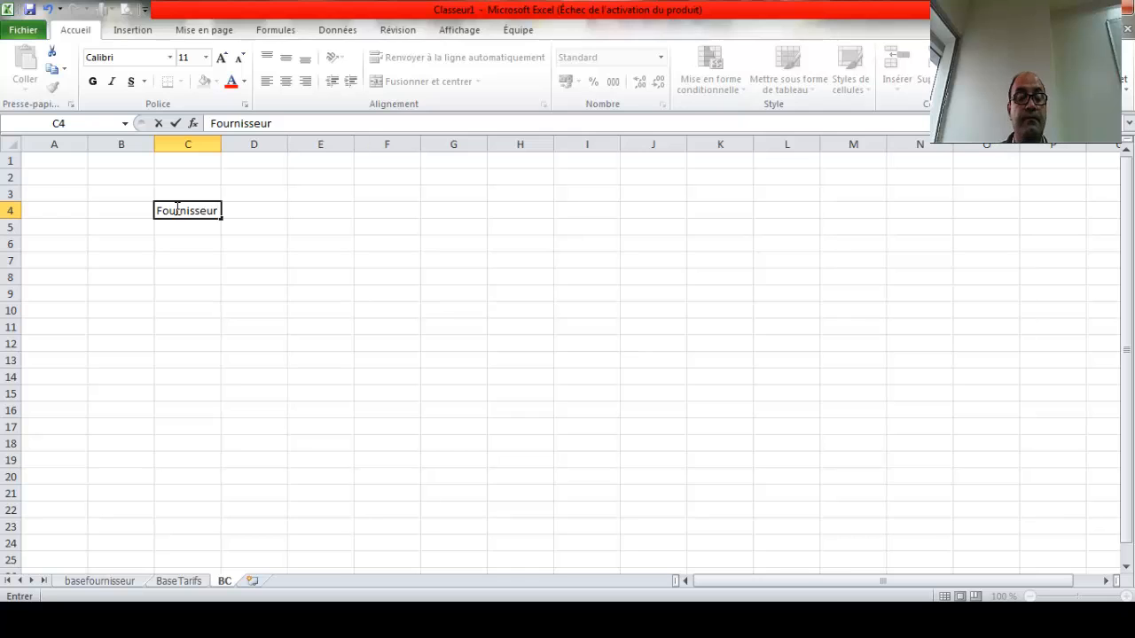
key(Return)
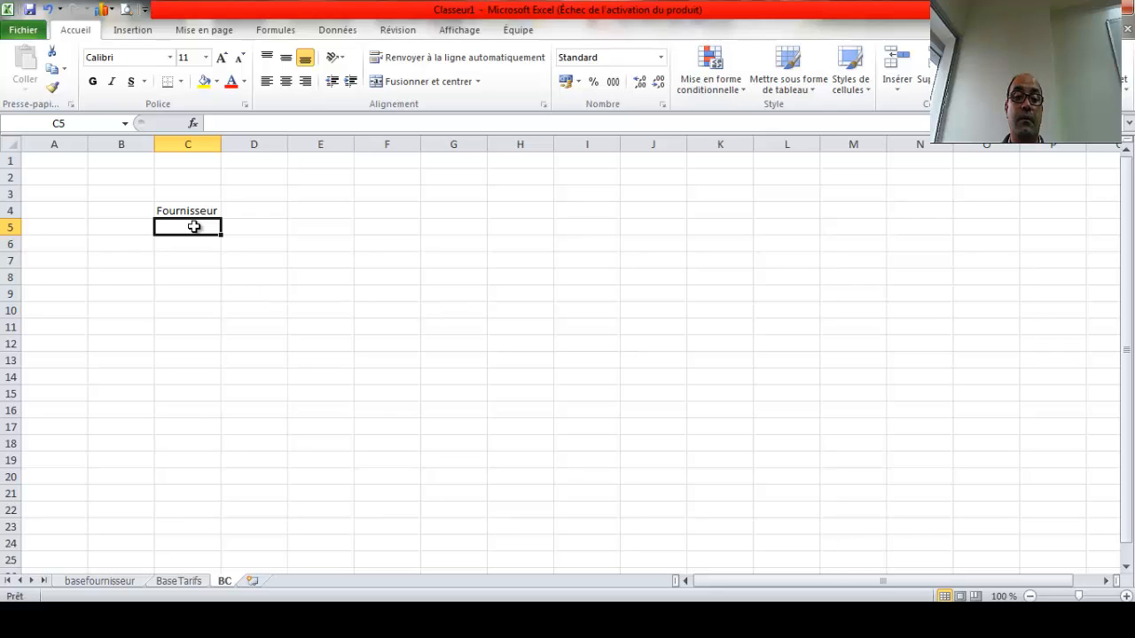
click(186, 584)
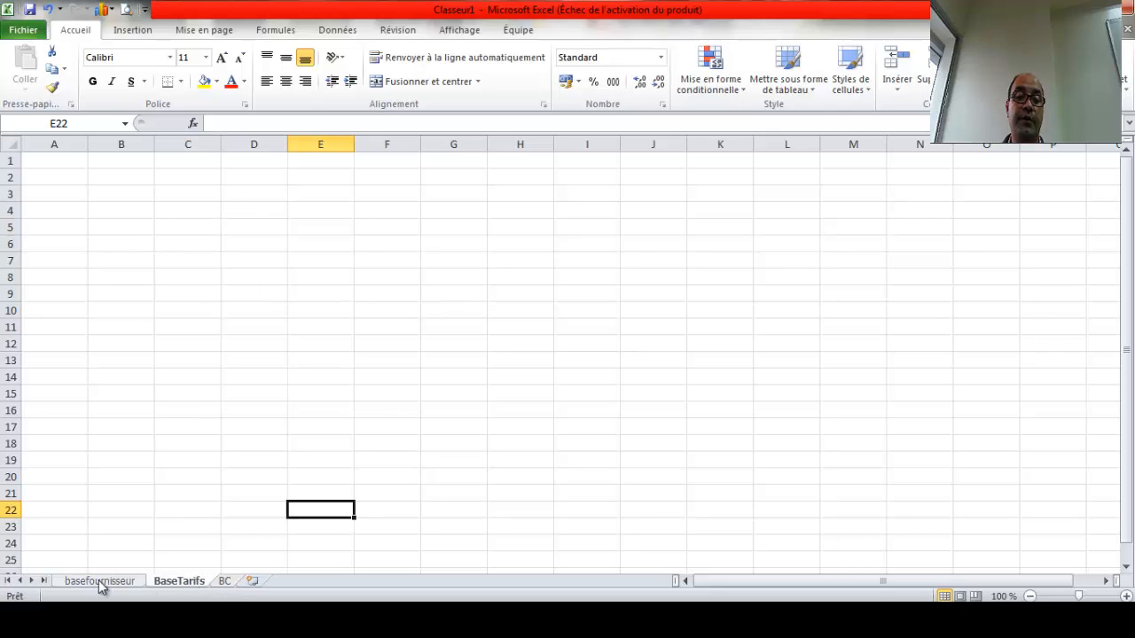
click(100, 583)
click(177, 582)
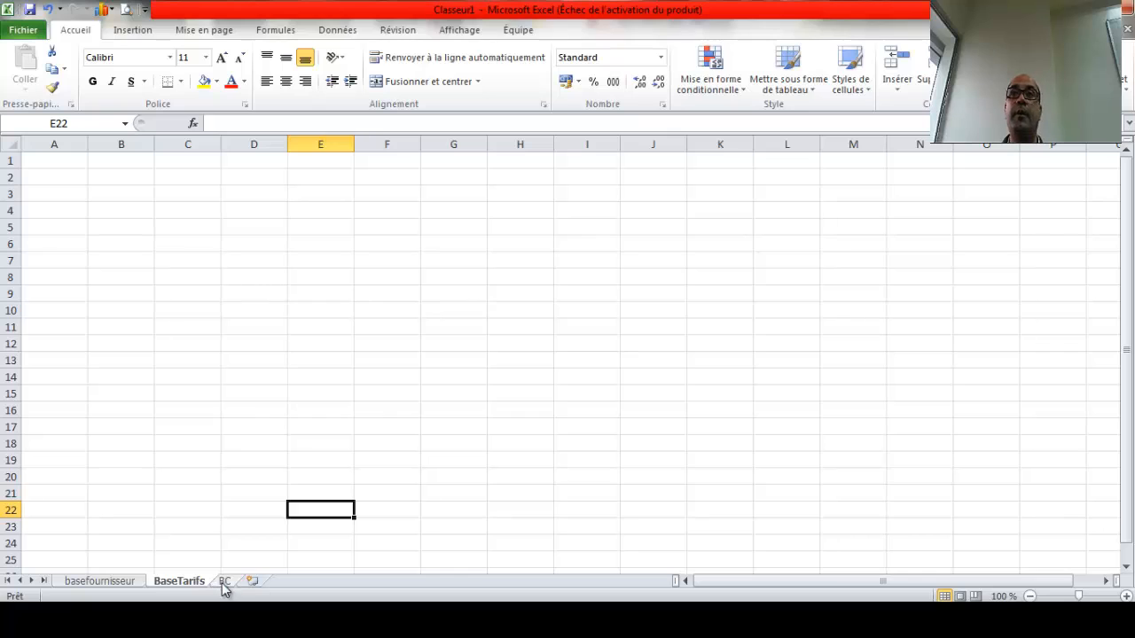
click(223, 582)
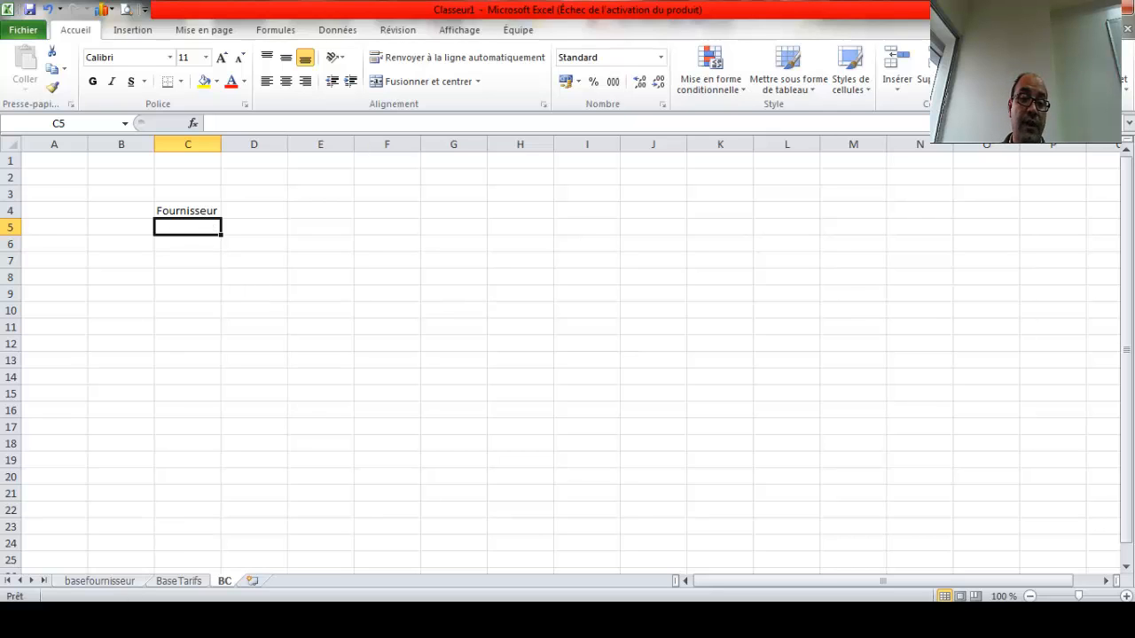
Copy the header row A1:G1 from the Fournisseur sheet of recherchev (1) to cell E2 of the BC sheet in Classeur1.
click(203, 526)
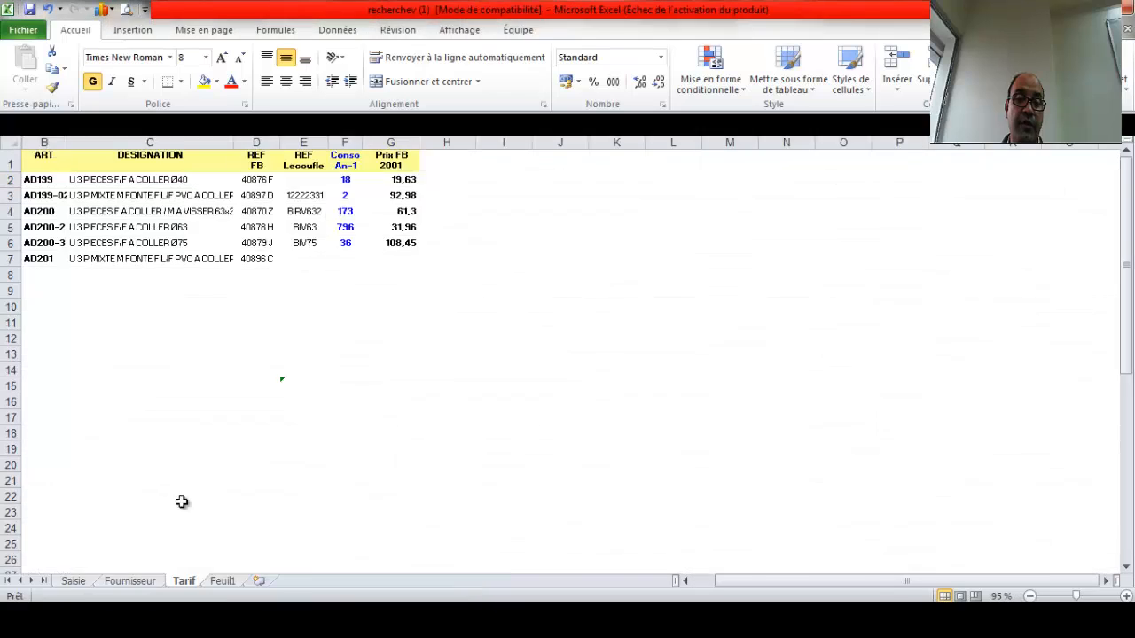
click(75, 582)
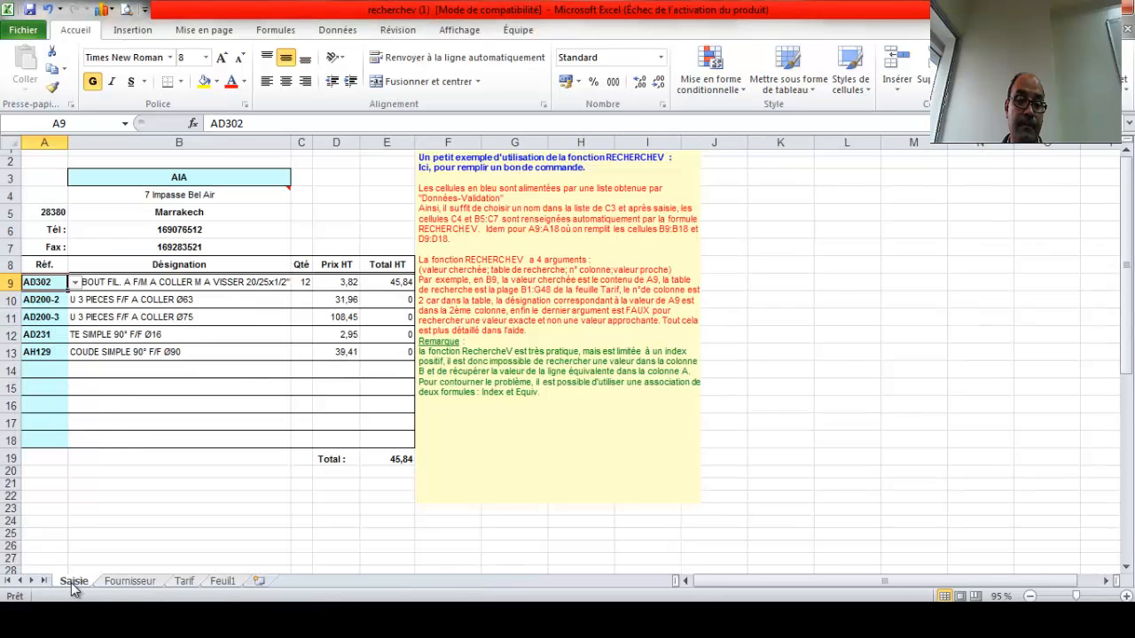
click(127, 583)
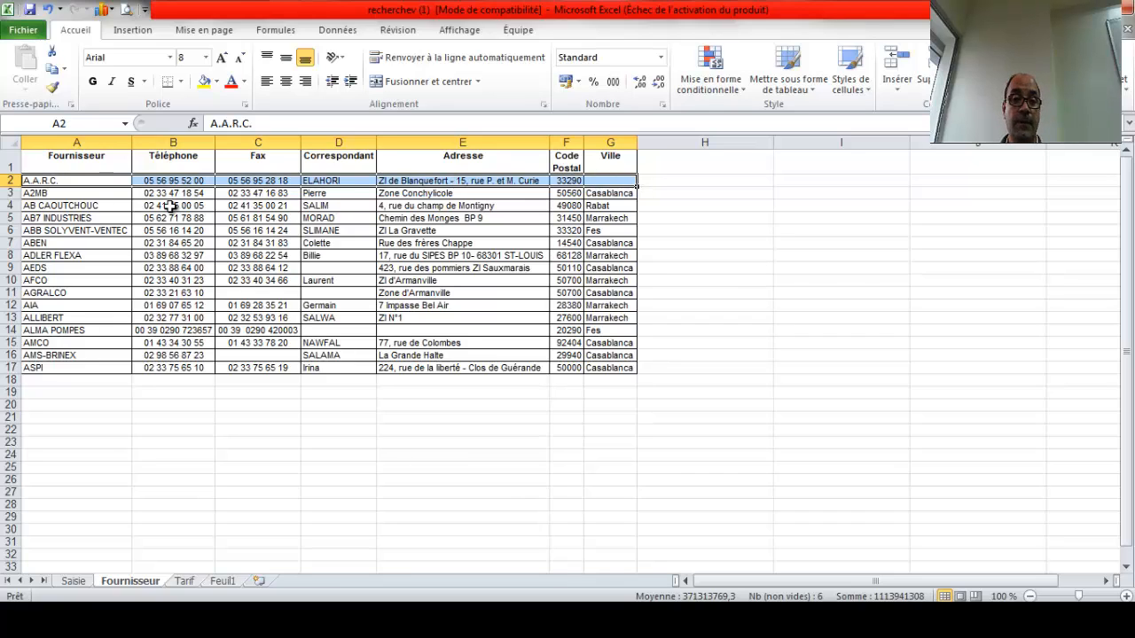
drag(98, 162, 590, 161)
key(ctrl+c)
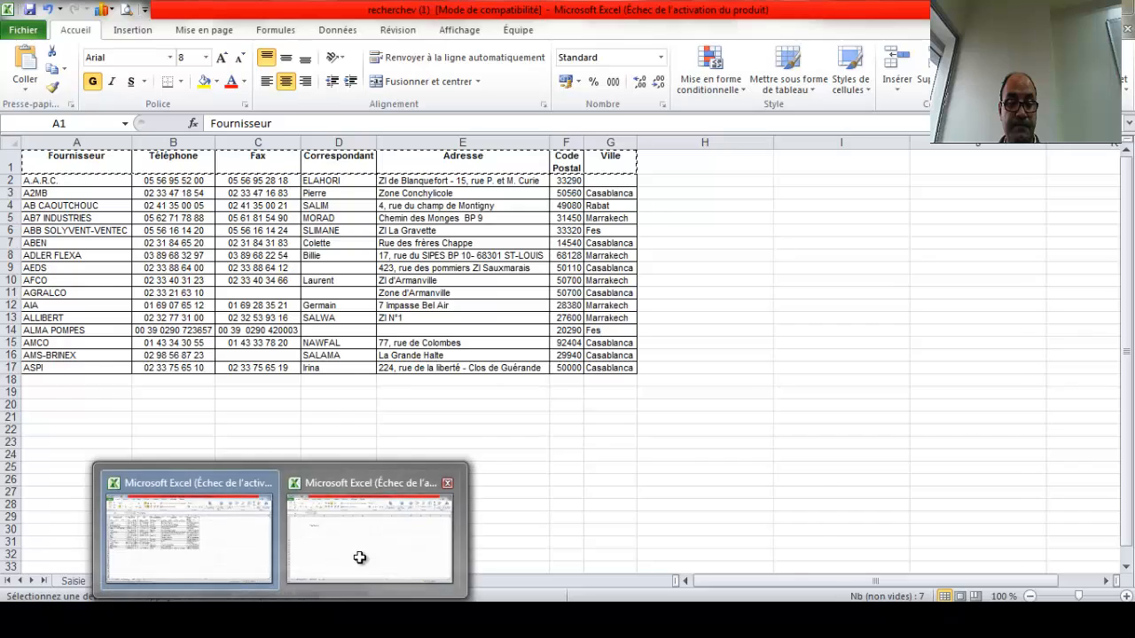
click(363, 558)
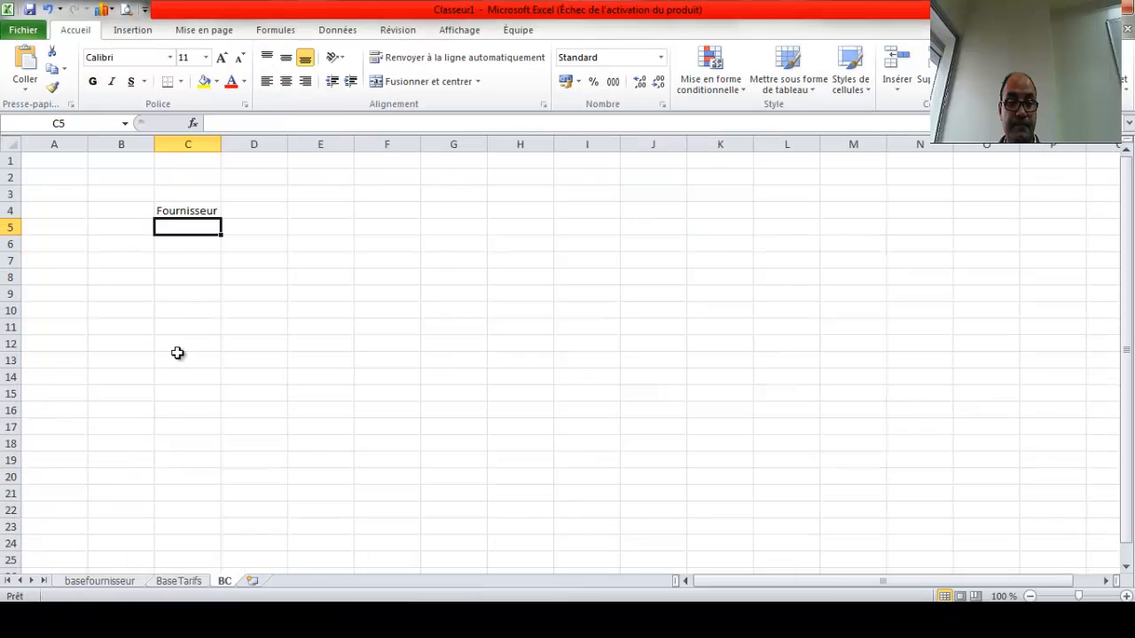
click(180, 259)
click(324, 176)
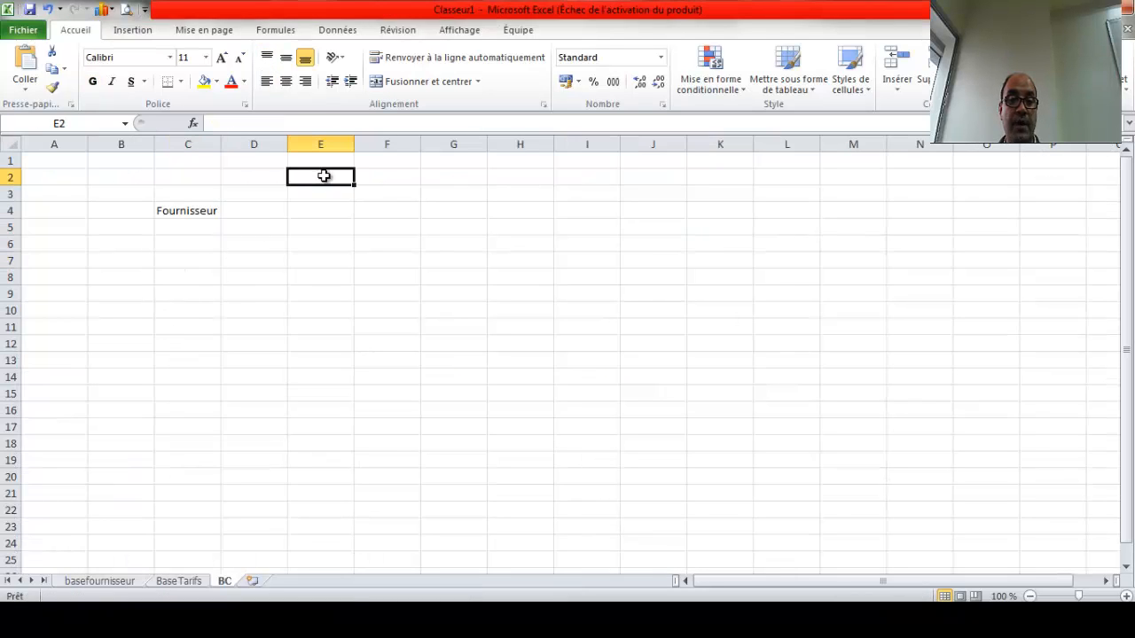
key(ctrl+v)
click(388, 251)
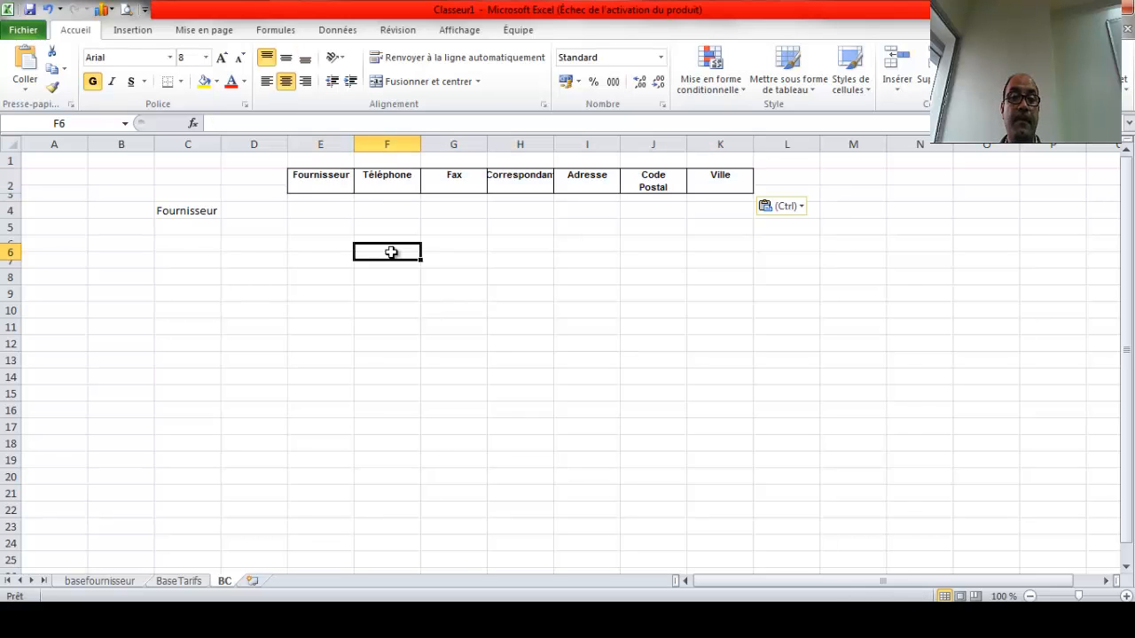
Copy the Téléphone header from F2 to cell C6 and the Fax header from G2 to cell C8.
click(326, 180)
click(380, 180)
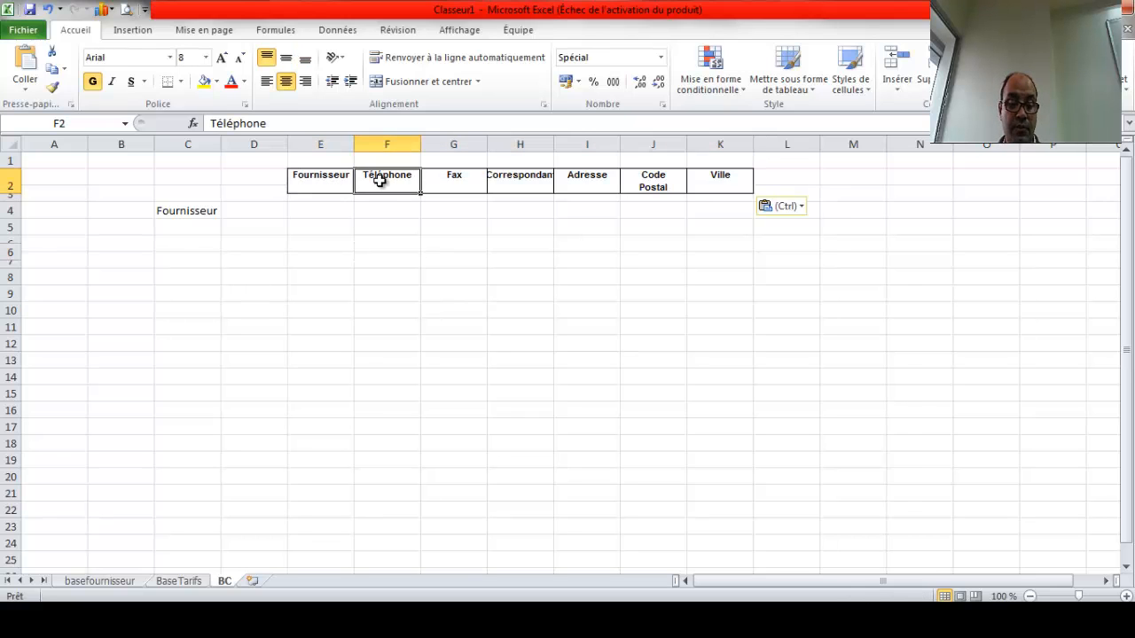
key(ctrl+c)
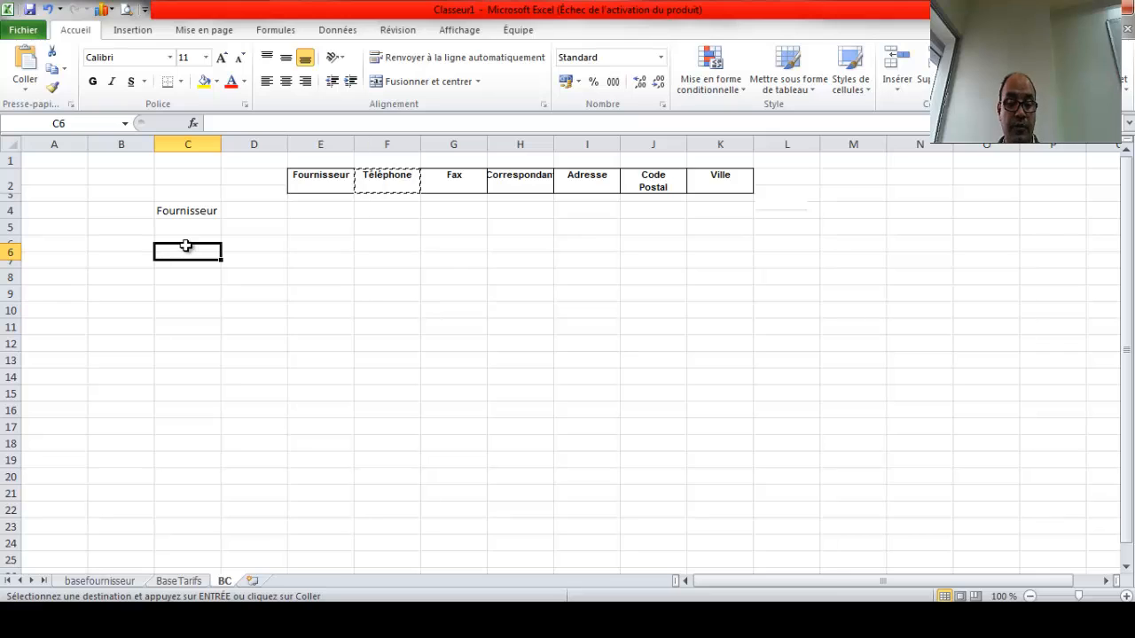
key(ctrl+v)
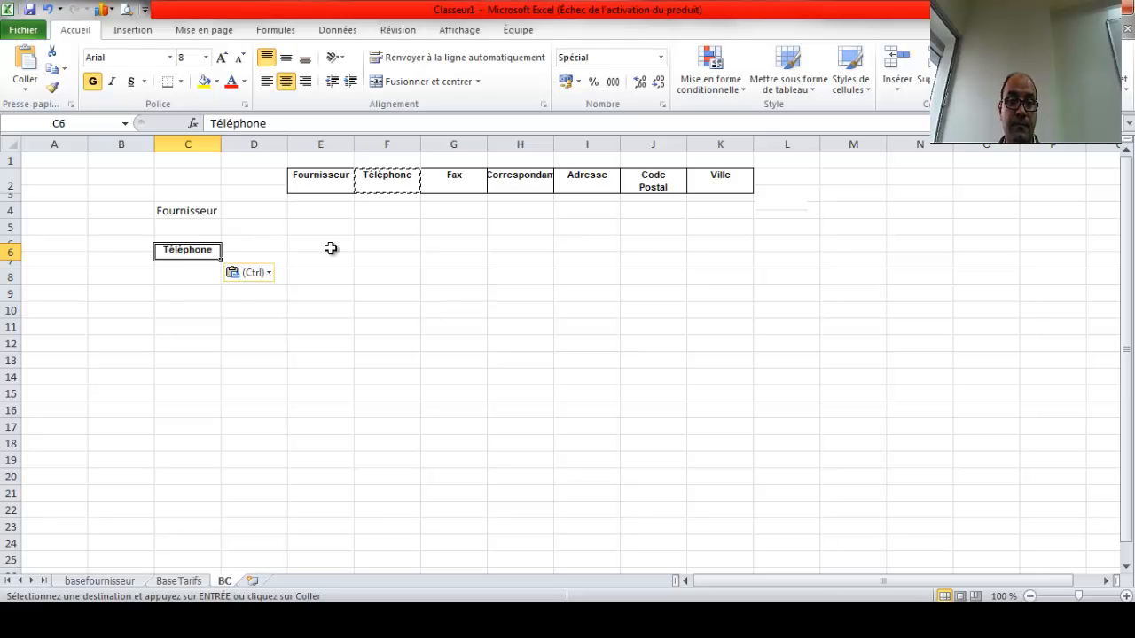
click(456, 179)
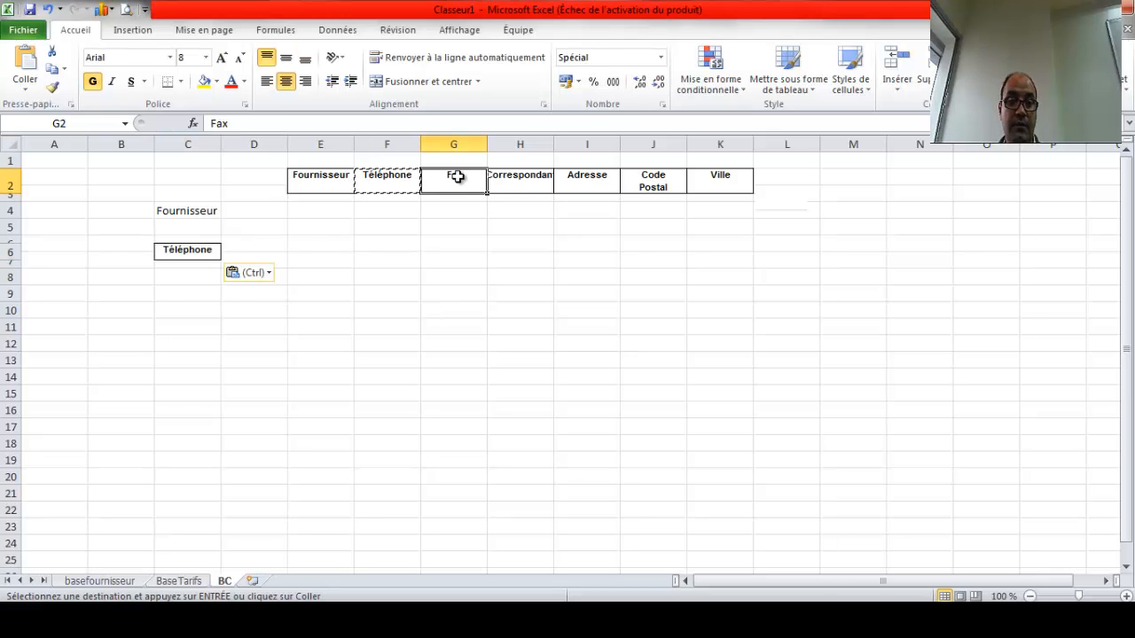
key(ctrl+c)
click(185, 281)
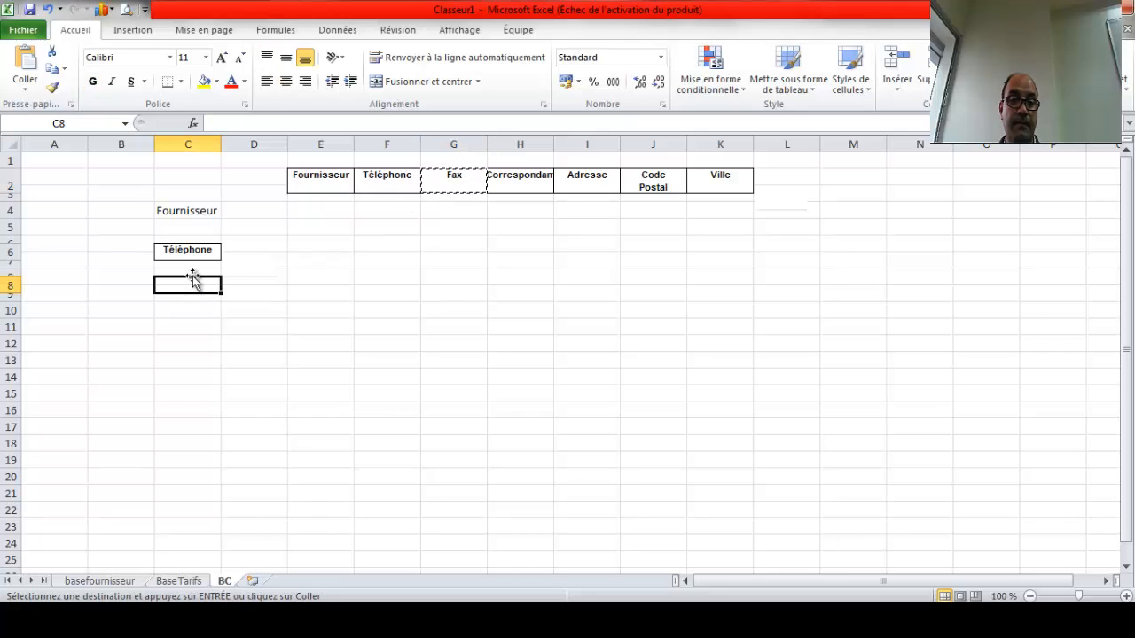
key(ctrl+v)
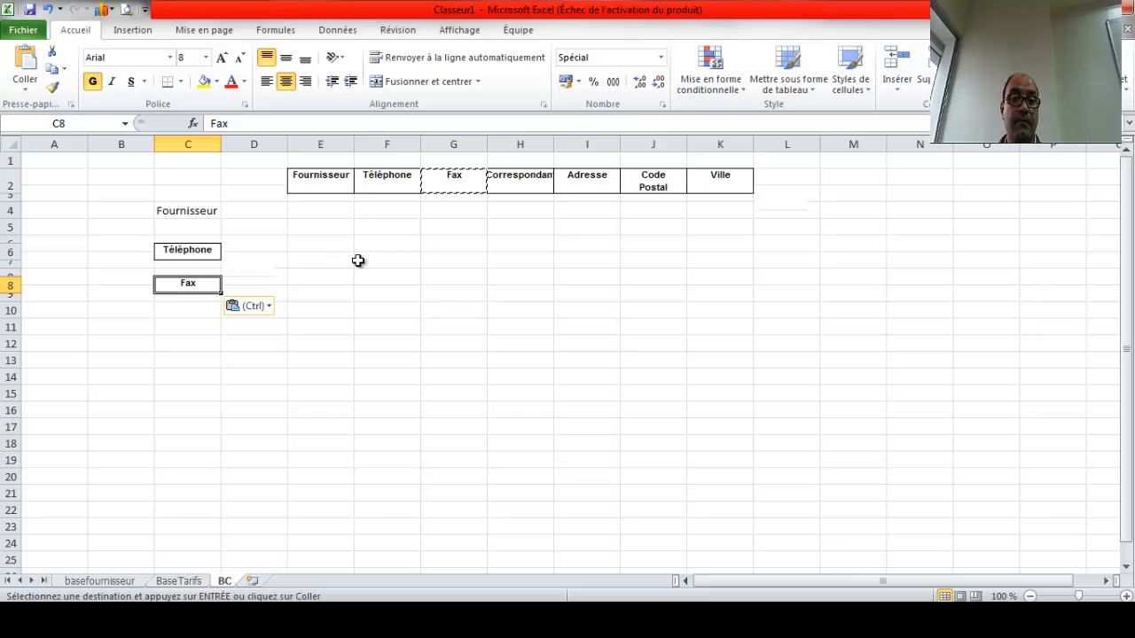
Remove all borders from the pasted header row E2:K2.
click(302, 236)
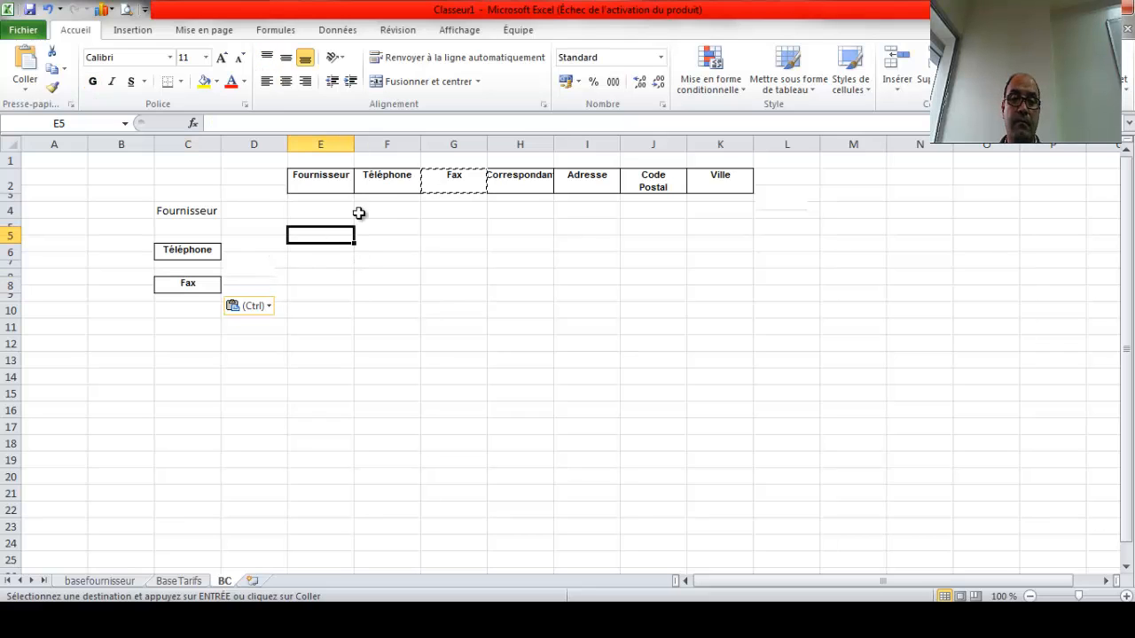
drag(297, 175, 721, 177)
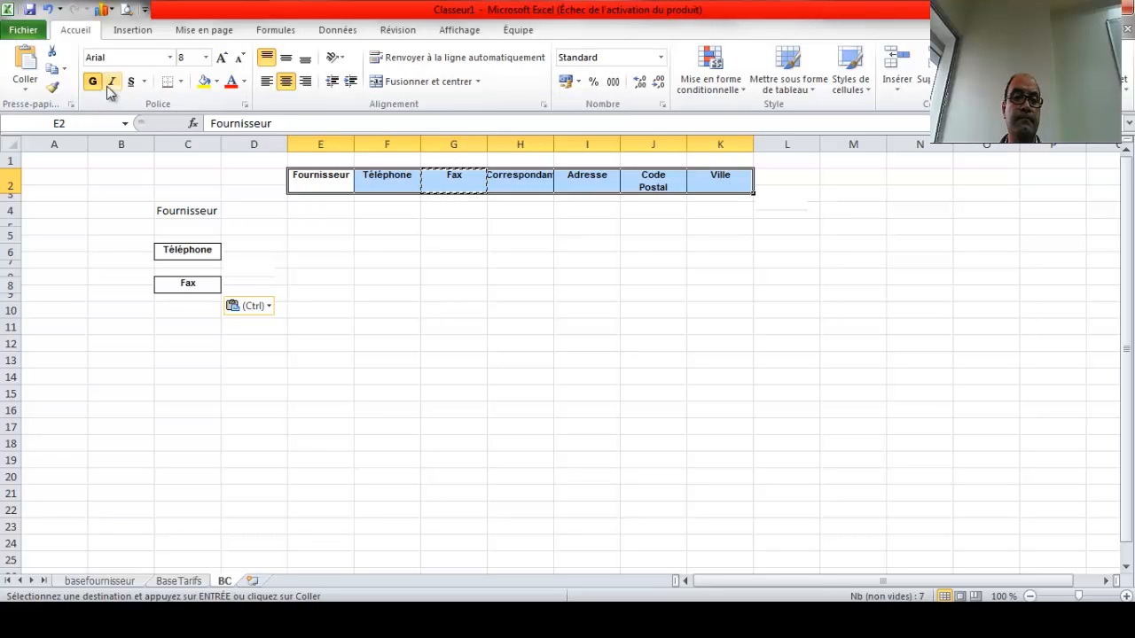
click(181, 82)
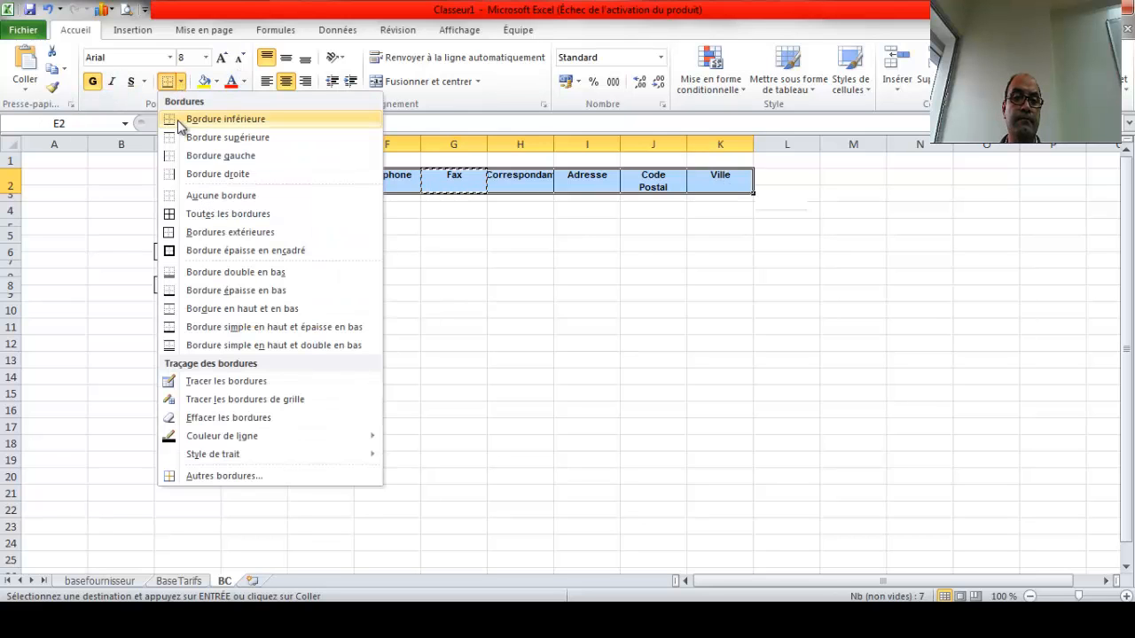
click(197, 196)
click(474, 302)
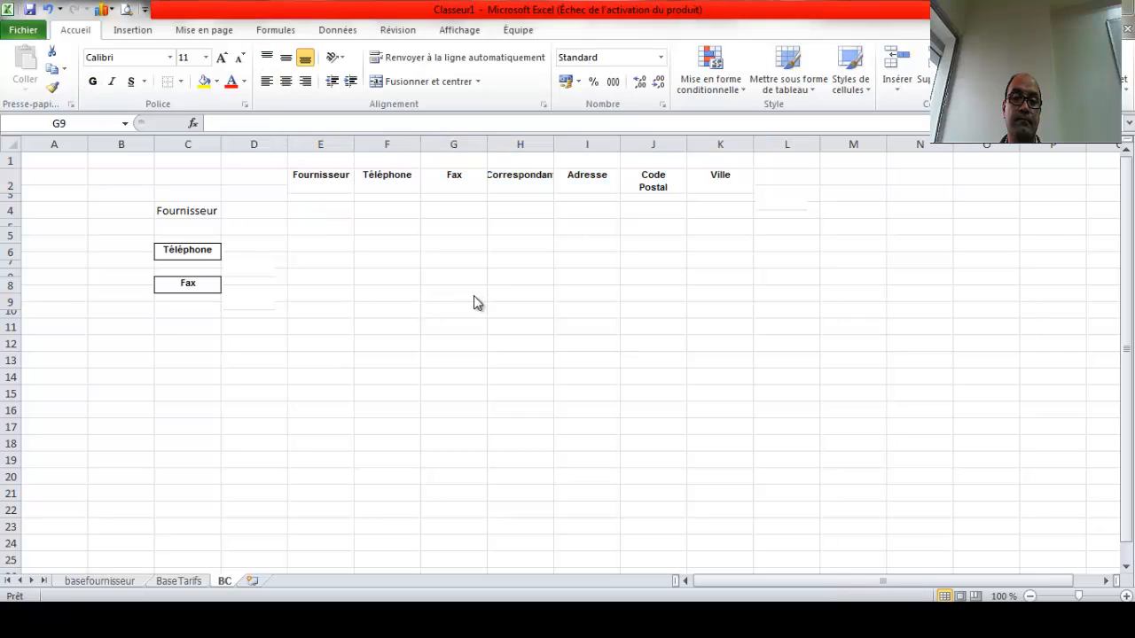
Clear the contents and borders of cells C6:C9 below the Fournisseur label.
drag(186, 285, 203, 306)
key(Delete)
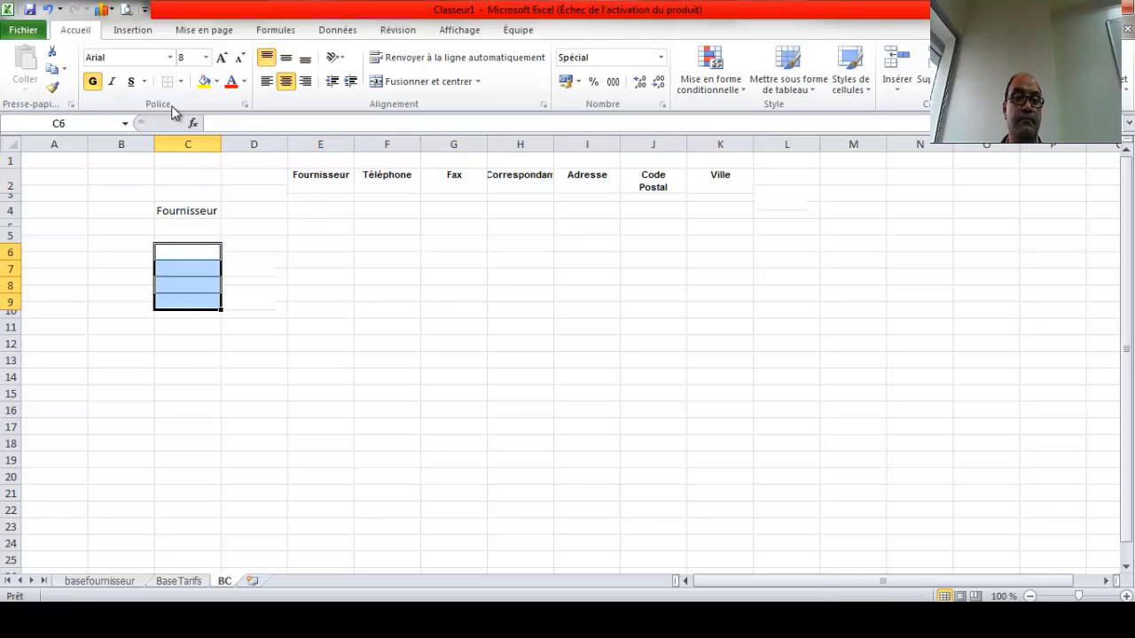
click(323, 300)
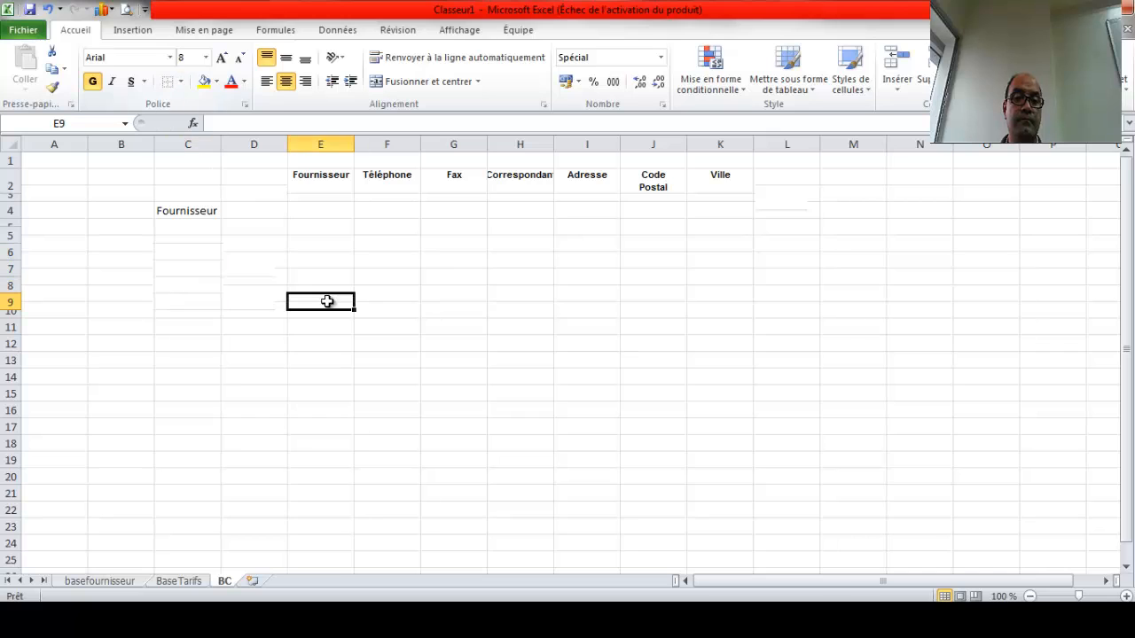
click(397, 178)
key(ctrl+c)
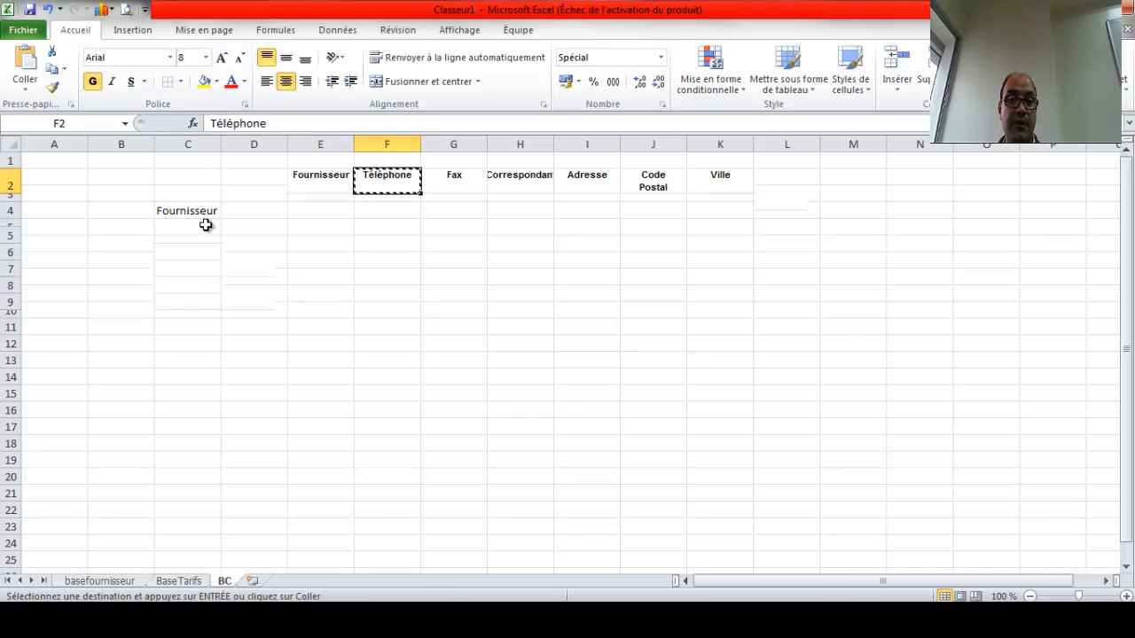
click(195, 233)
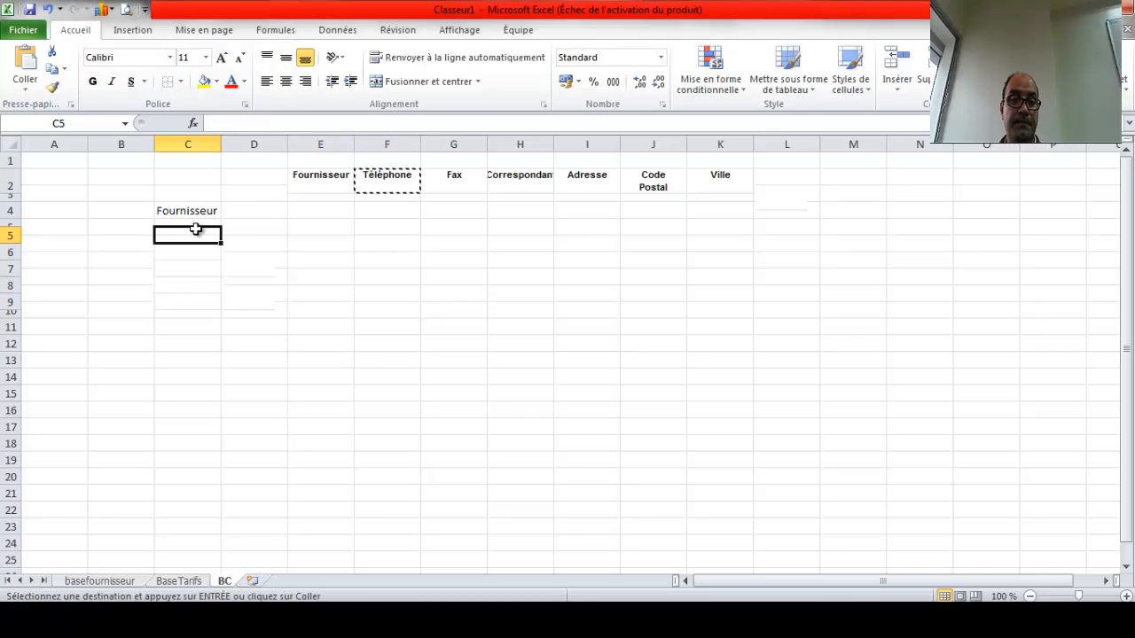
click(11, 235)
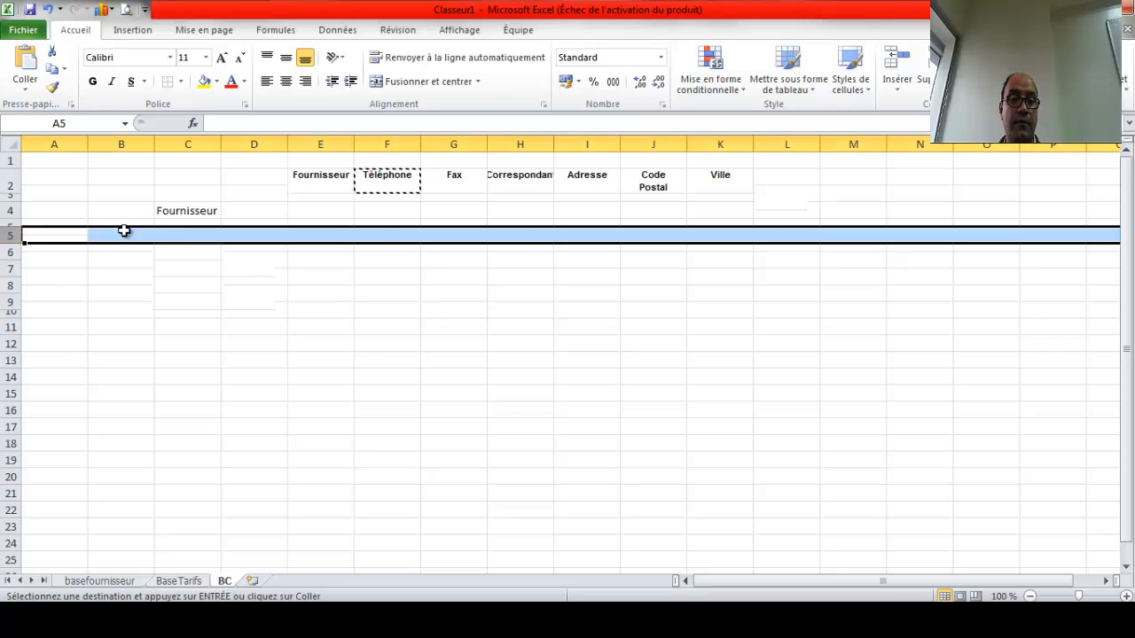
click(184, 232)
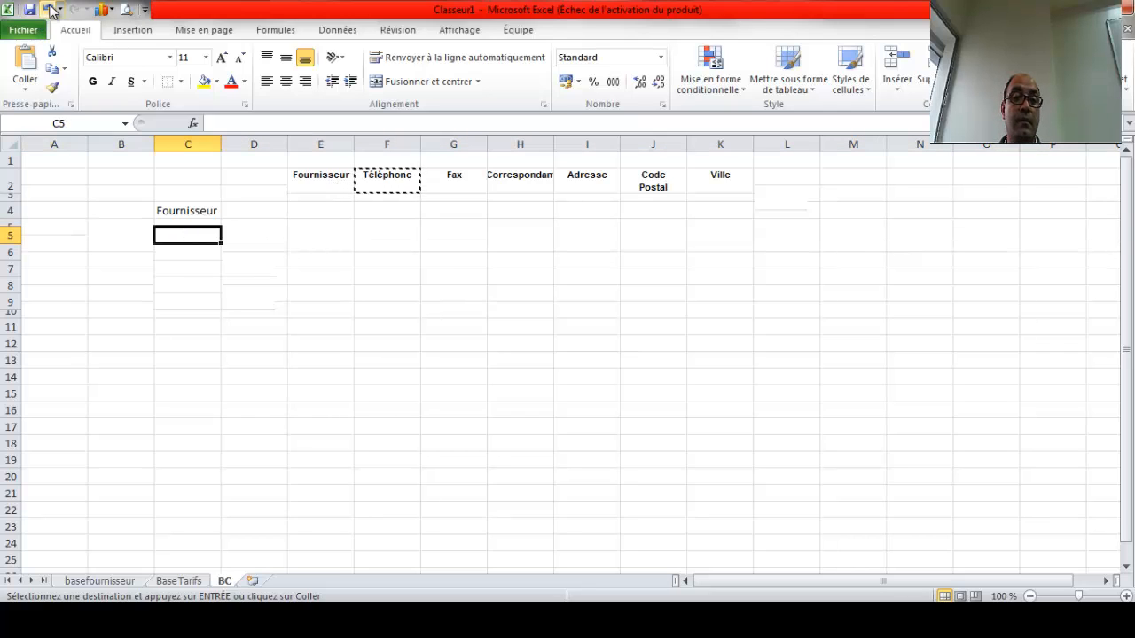
Undo the pasted headers and their formatting on the BC sheet, keeping only the Fournisseur label in C4.
click(48, 9)
click(48, 9)
click(48, 9)
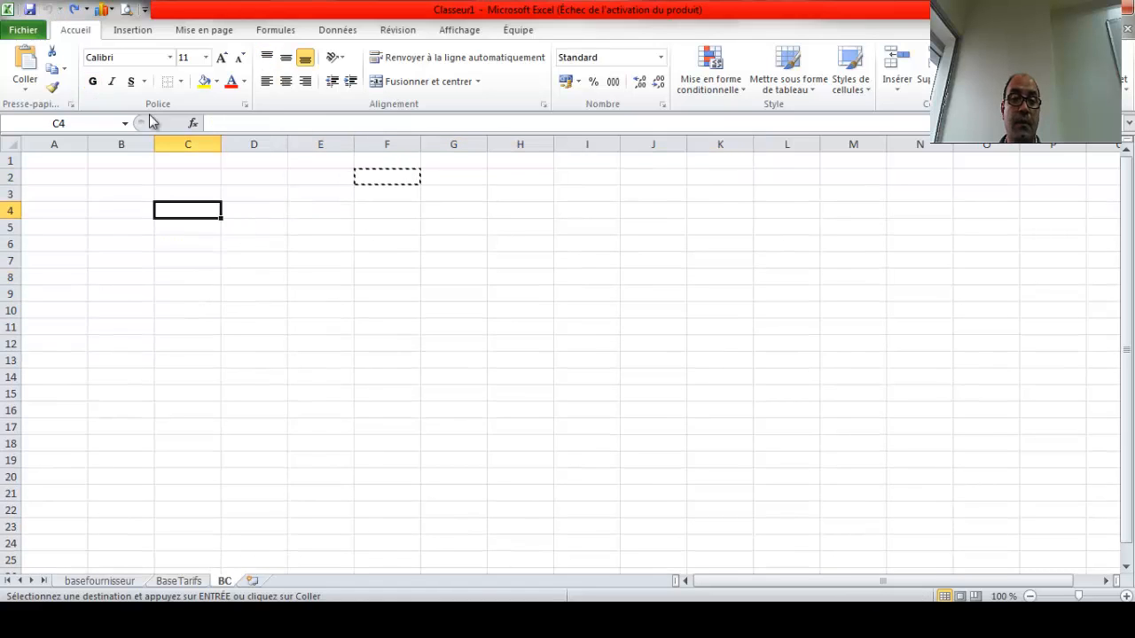
click(74, 9)
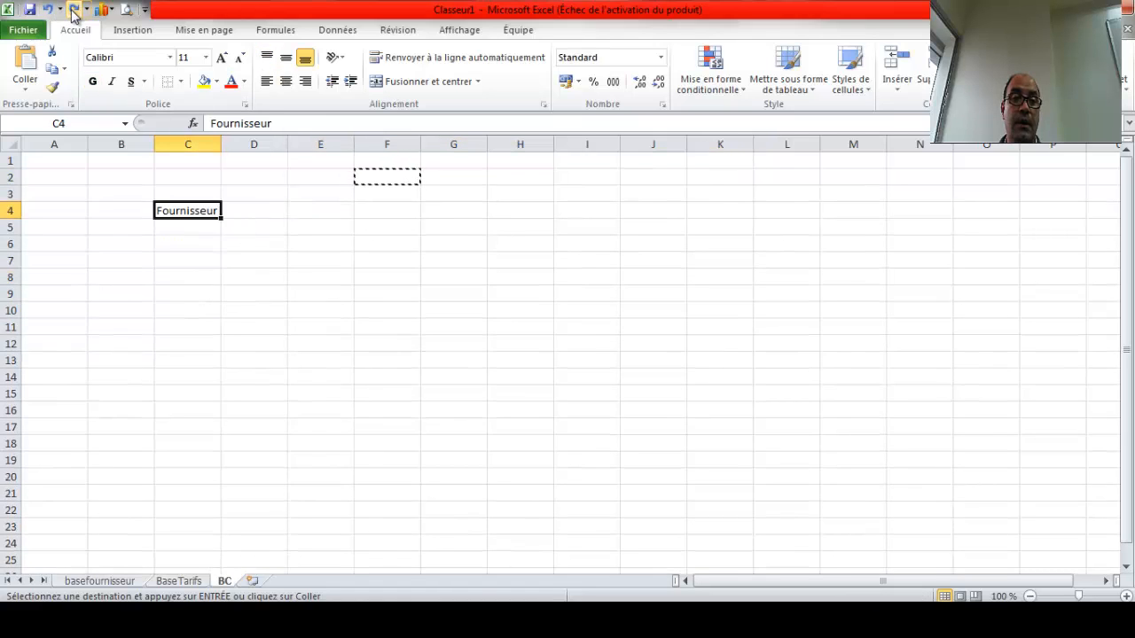
Enter the labels Adresse, Ville and Code postal in cells C5, C6 and C7 of the BC sheet.
click(180, 226)
text(Adresse)
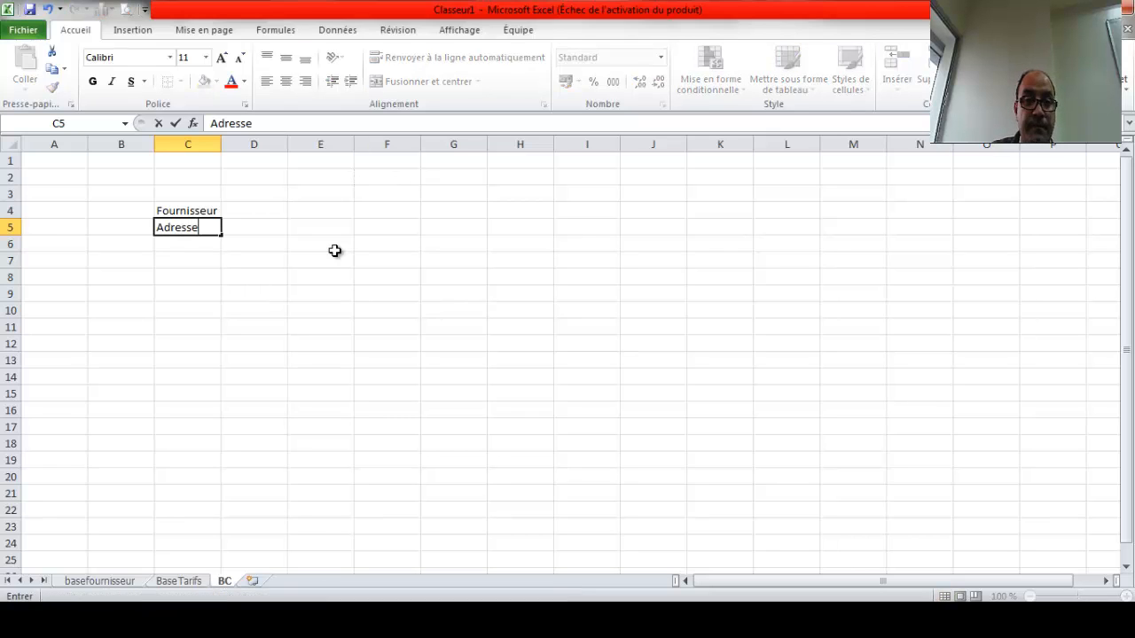
click(202, 240)
text(C)
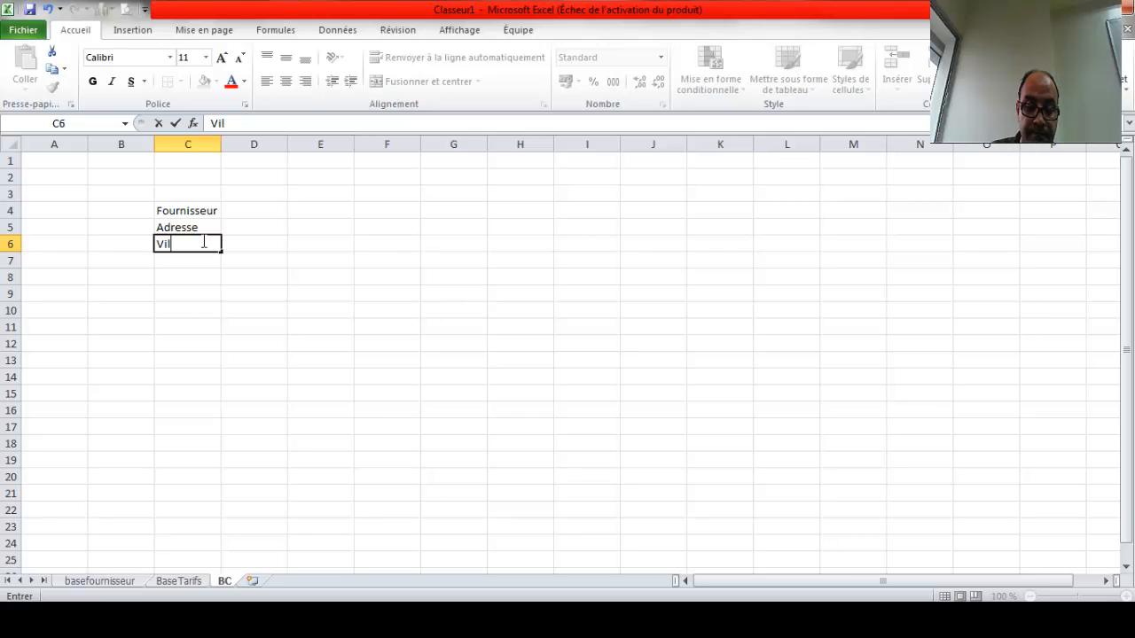
text(ille)
click(191, 263)
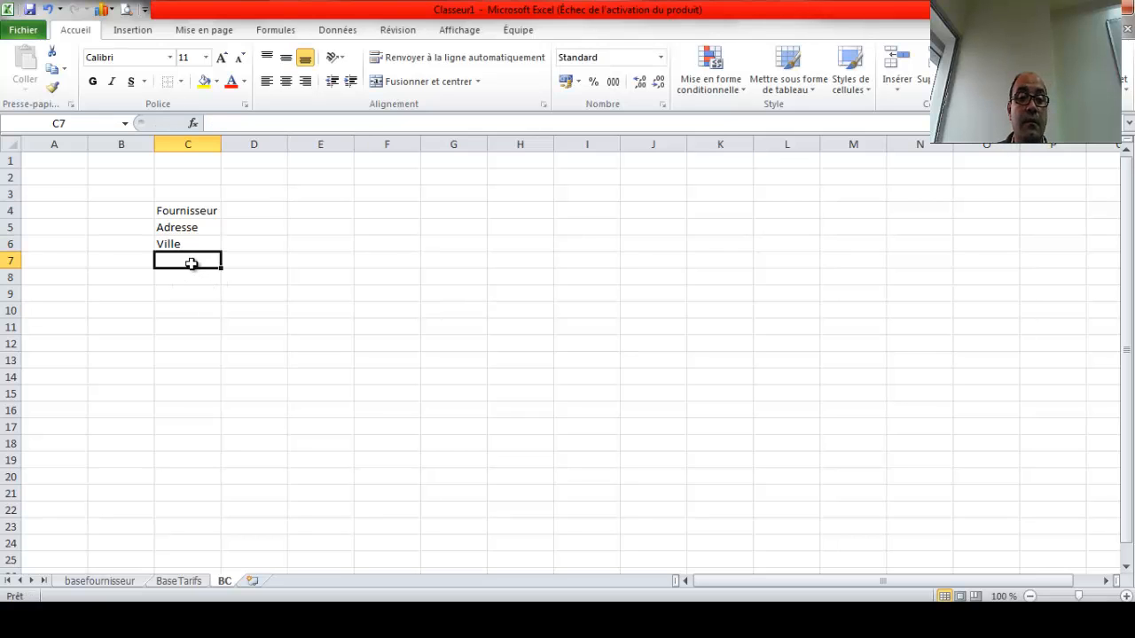
text(Code postal)
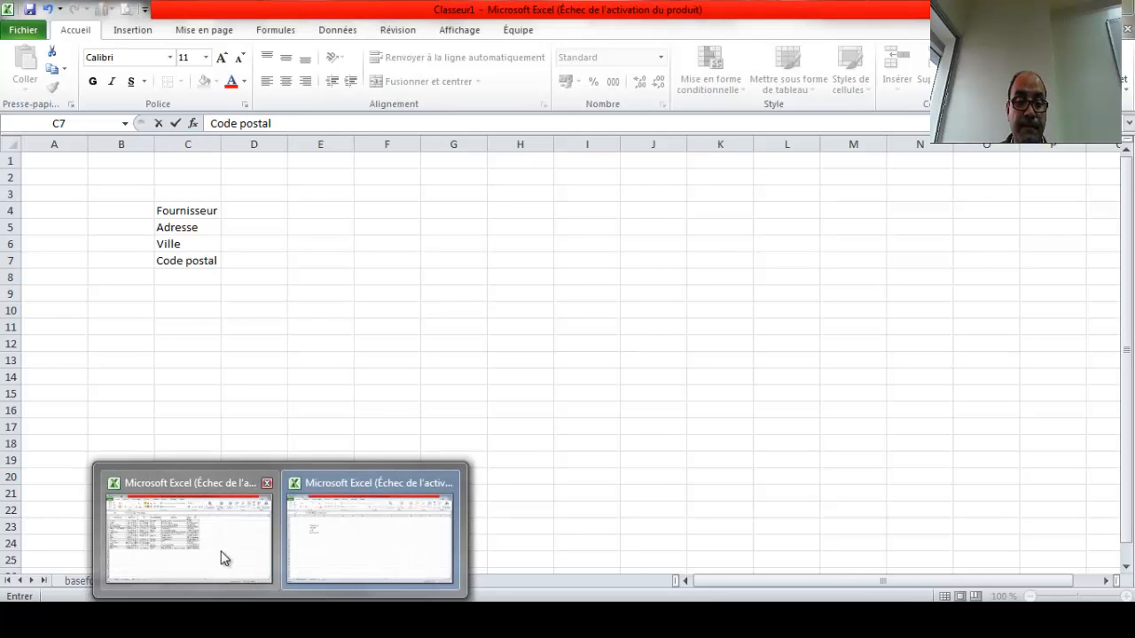
Check the headers on the example workbook's Fournisseur sheet and enter the labels Télephone in C8 and Fax in C9 of the BC sheet.
click(222, 549)
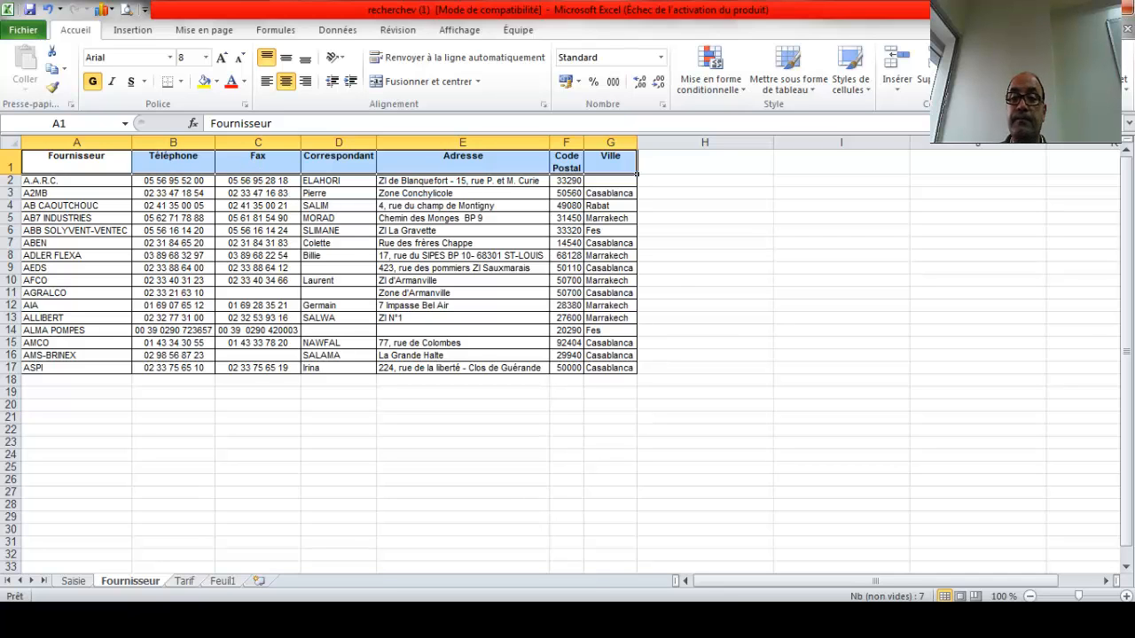
key(alt+Tab)
click(213, 276)
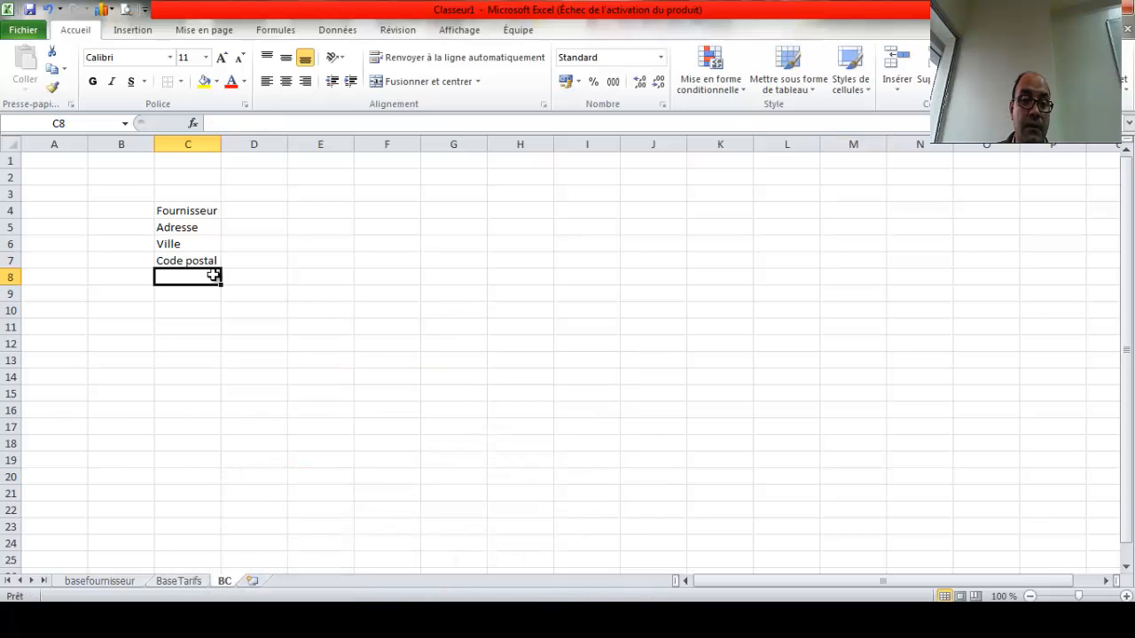
text(Télephone)
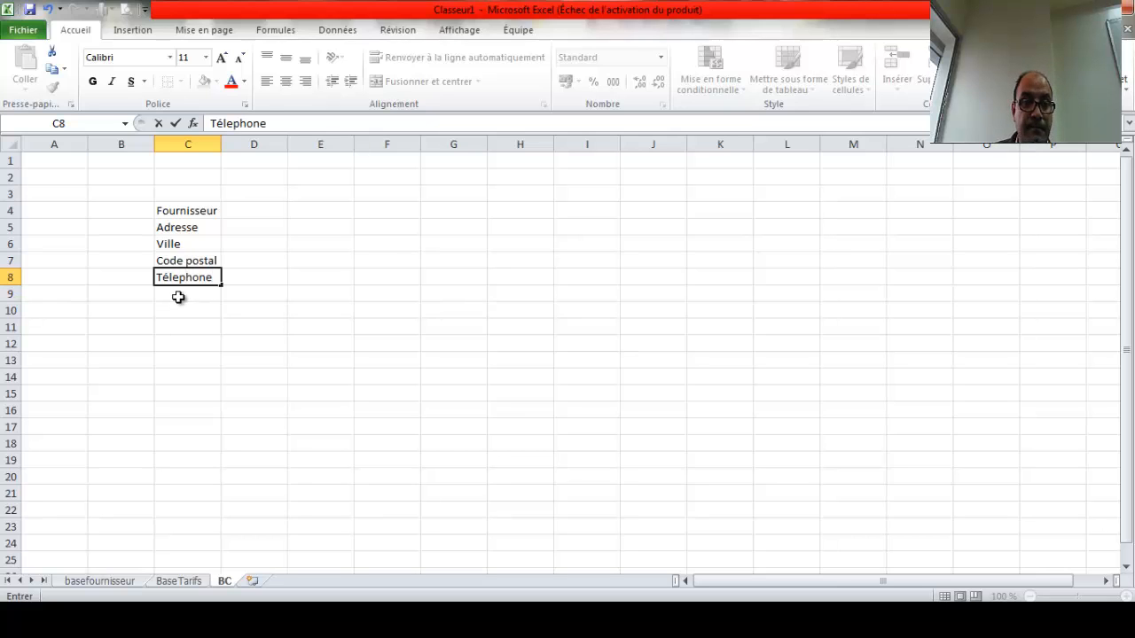
click(179, 296)
text(Fax)
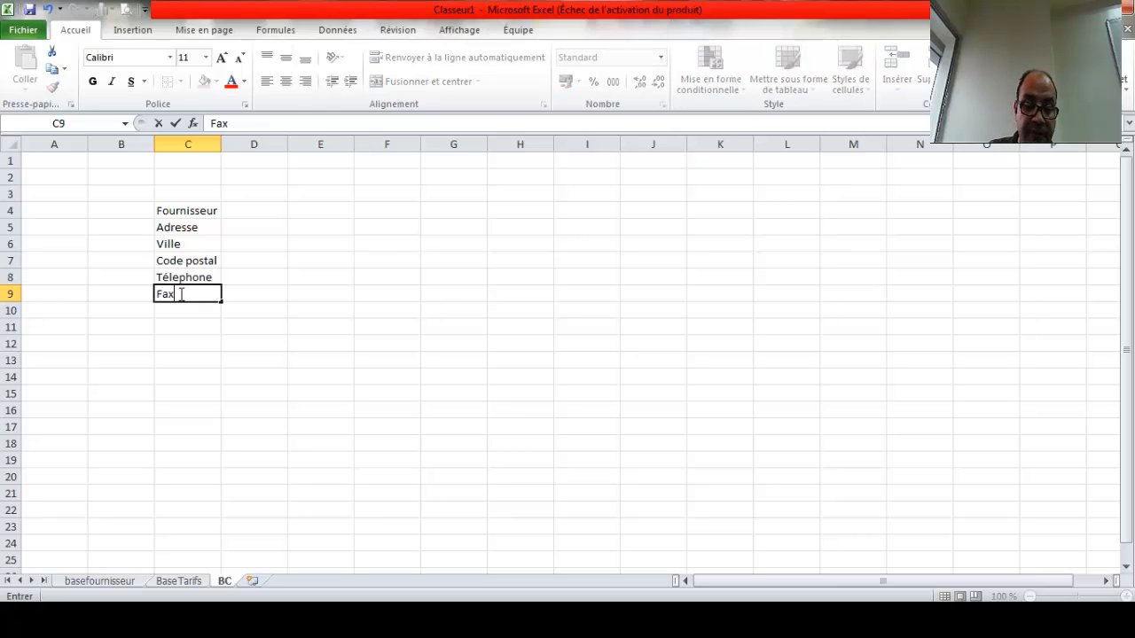
click(412, 322)
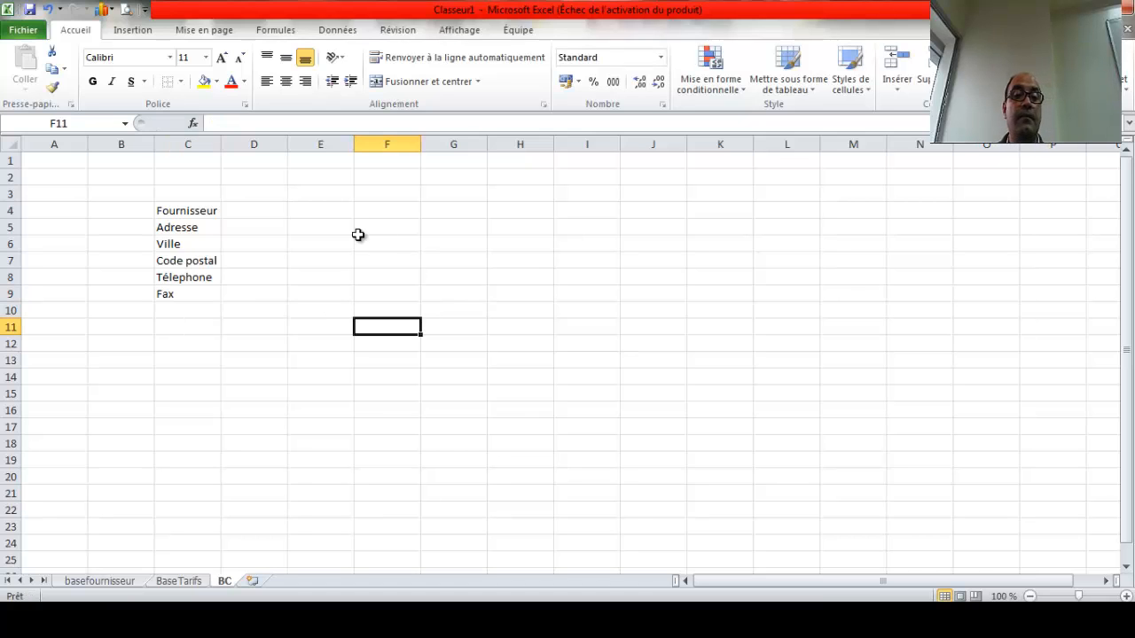
Enter the label Correspondant in C10 and fit column C's width to its contents.
click(198, 316)
text(Corr)
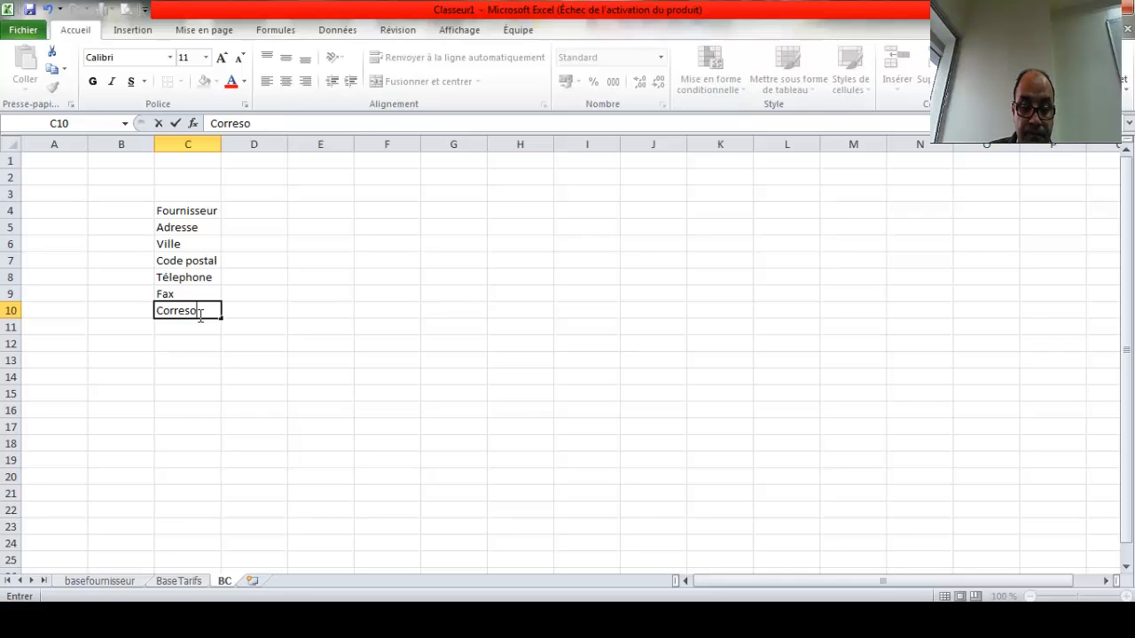
text(es)
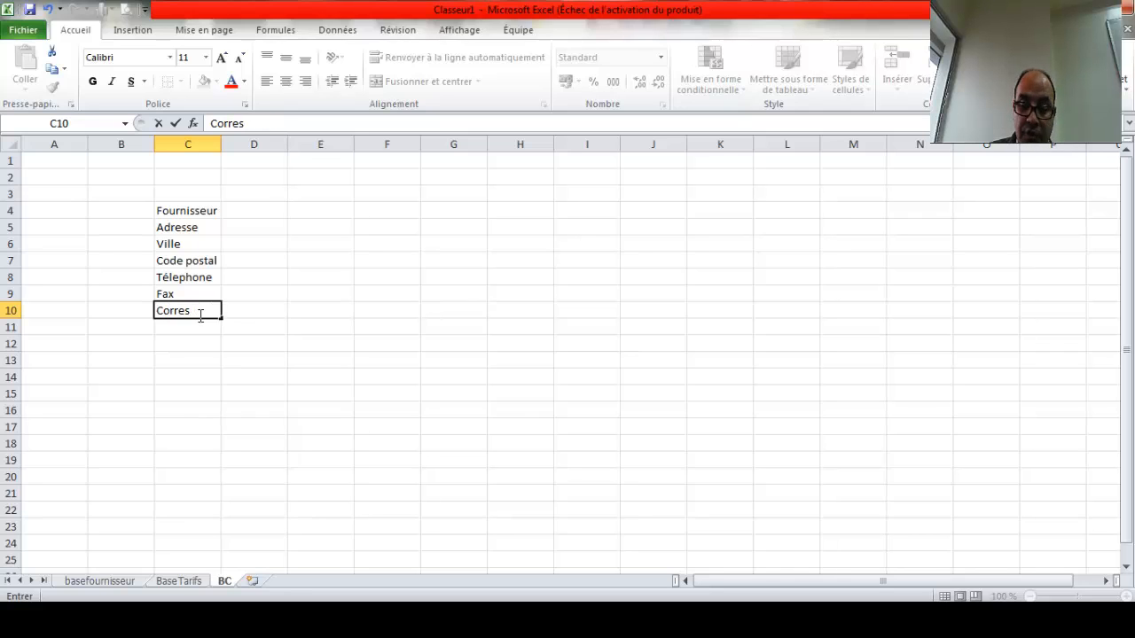
text(pondant)
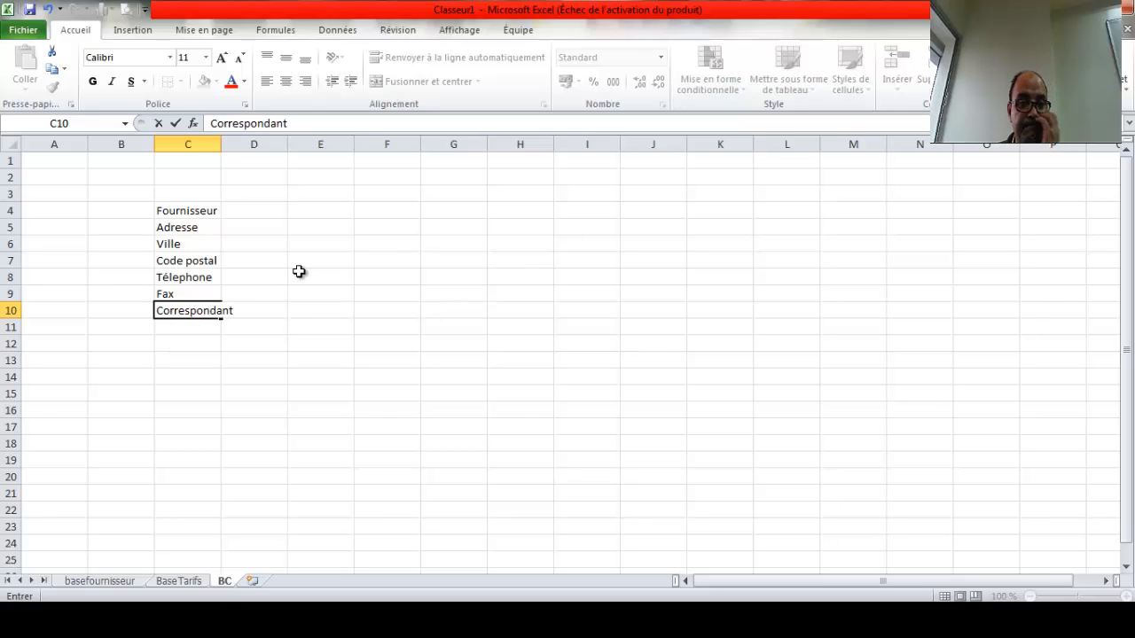
click(299, 271)
double_click(221, 144)
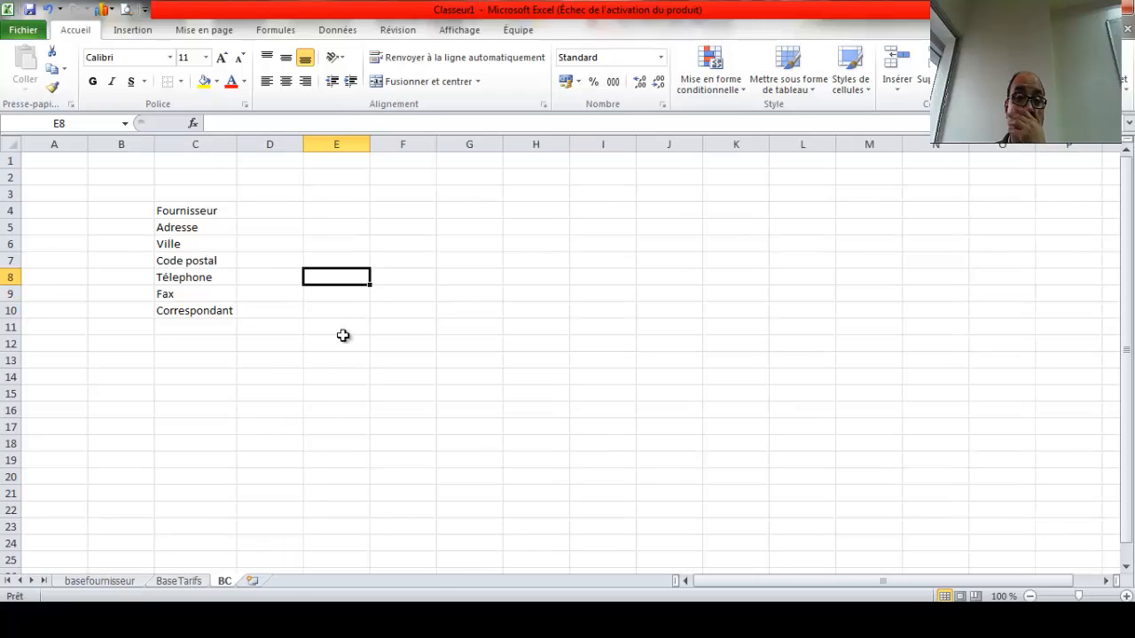
Make the labels in C4:C10 bold at font size 12 and refit column C's width.
click(202, 214)
drag(202, 242, 208, 310)
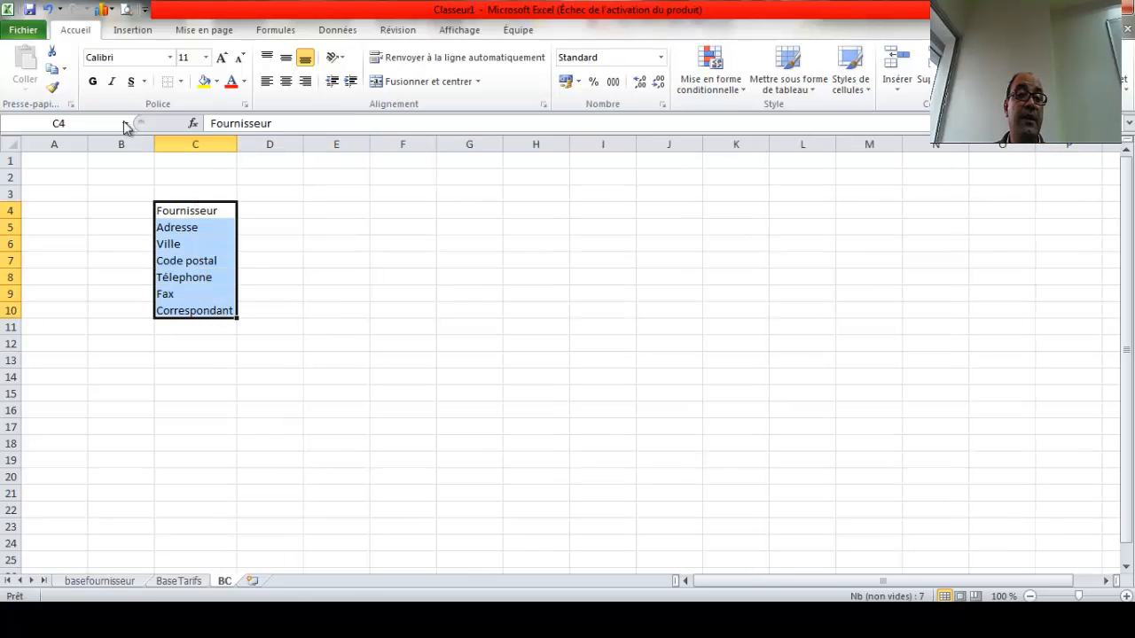
click(206, 57)
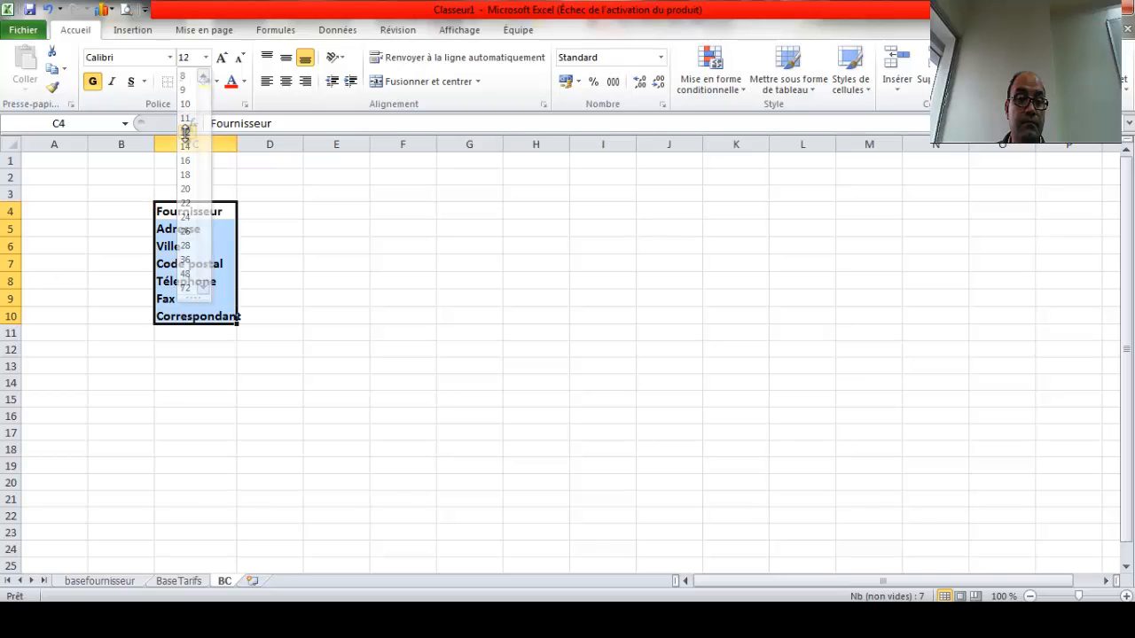
click(186, 133)
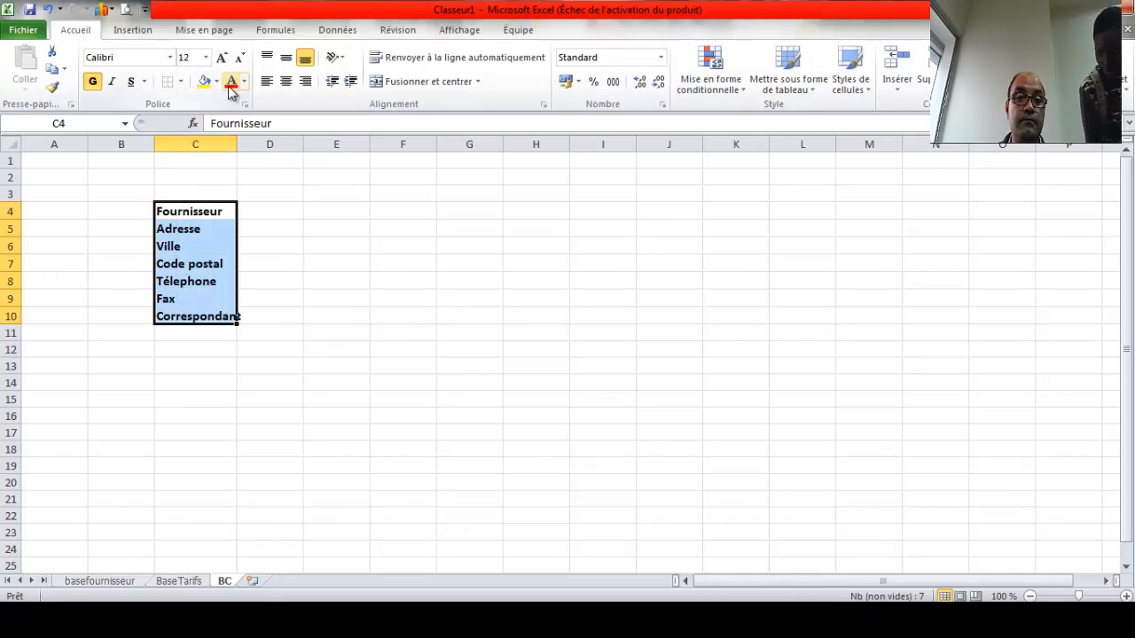
double_click(237, 144)
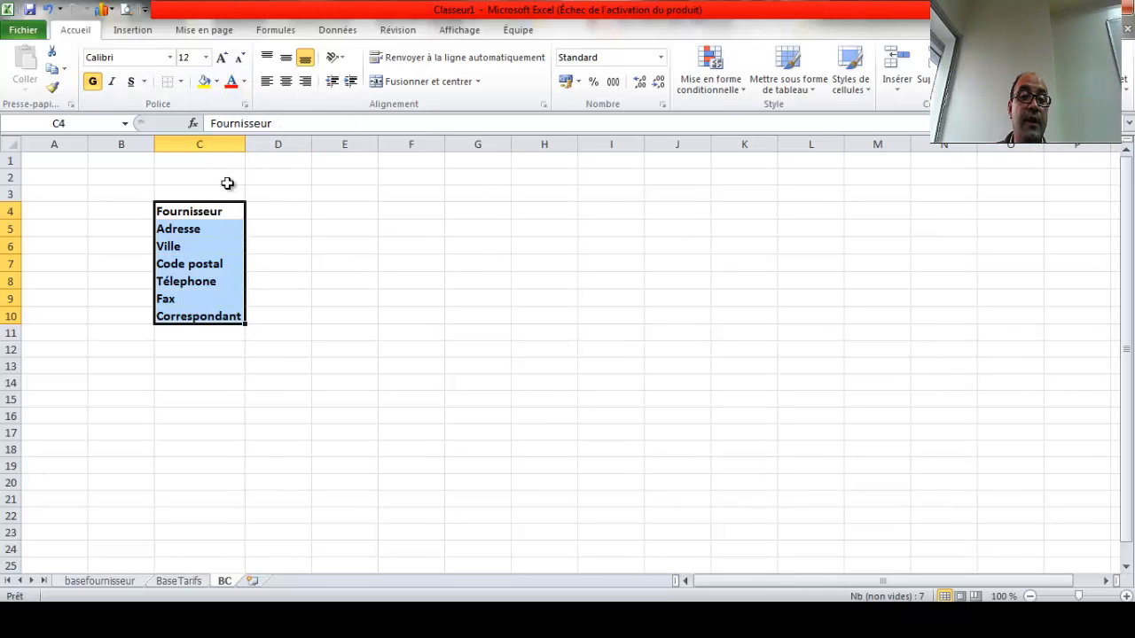
Set the font of the labels in C4:C10 to Algerian and refit column C's width to the text.
click(169, 56)
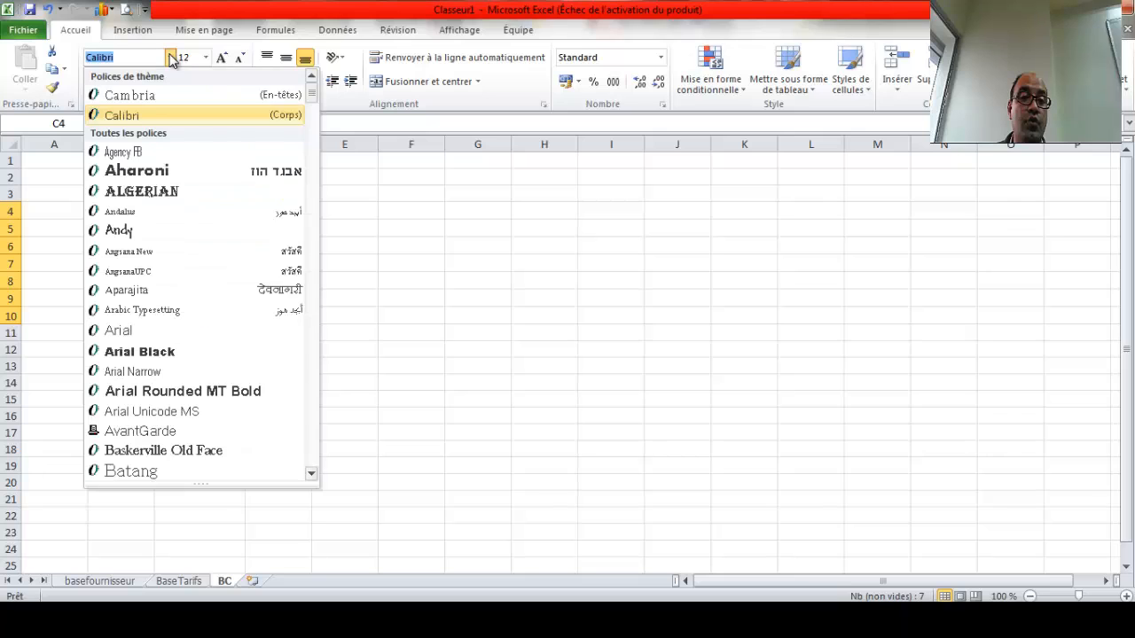
click(160, 190)
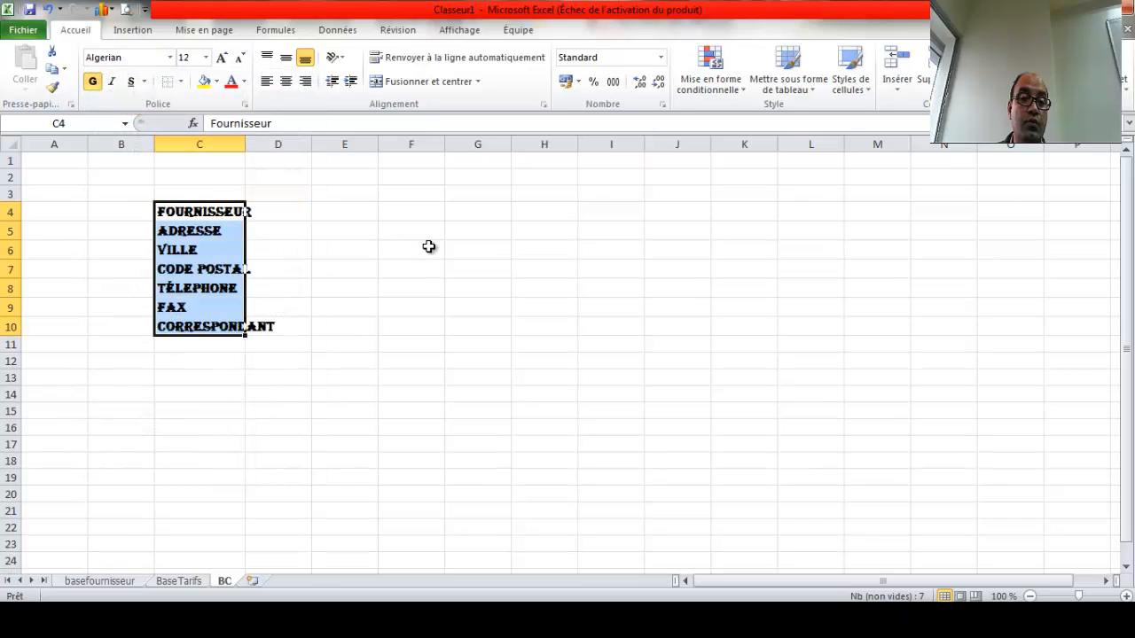
click(428, 248)
double_click(245, 143)
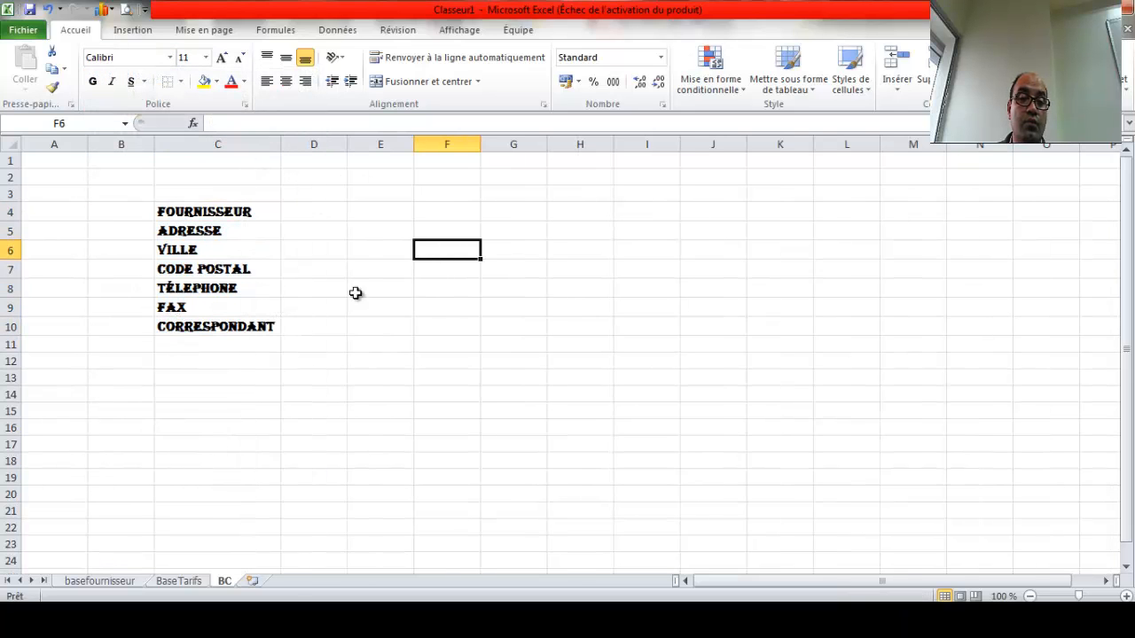
drag(229, 206, 240, 330)
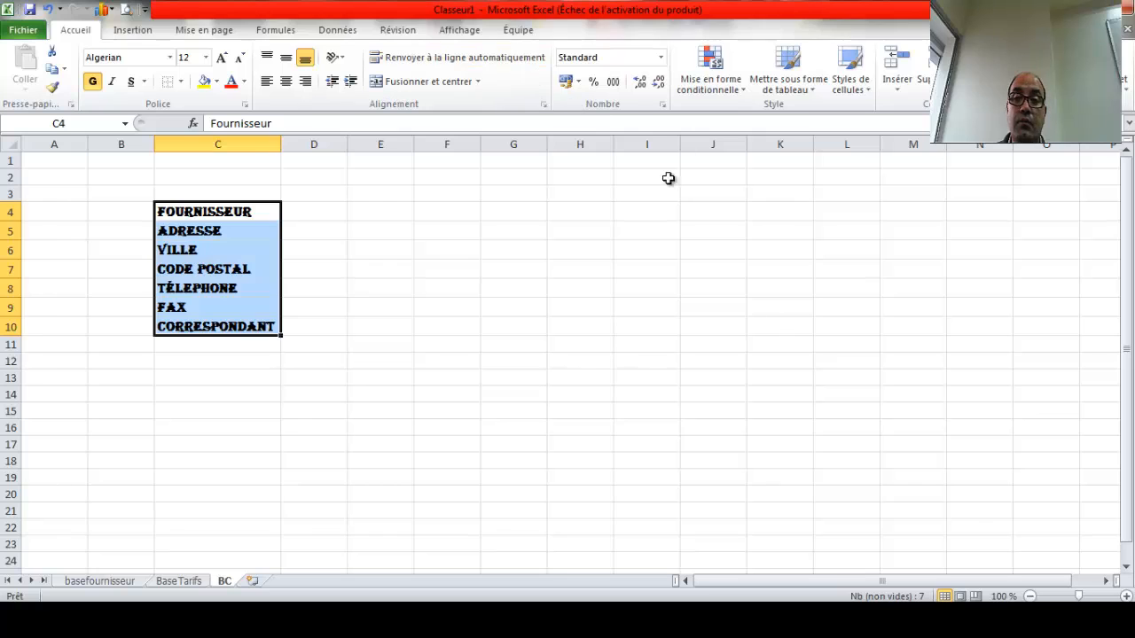
click(634, 271)
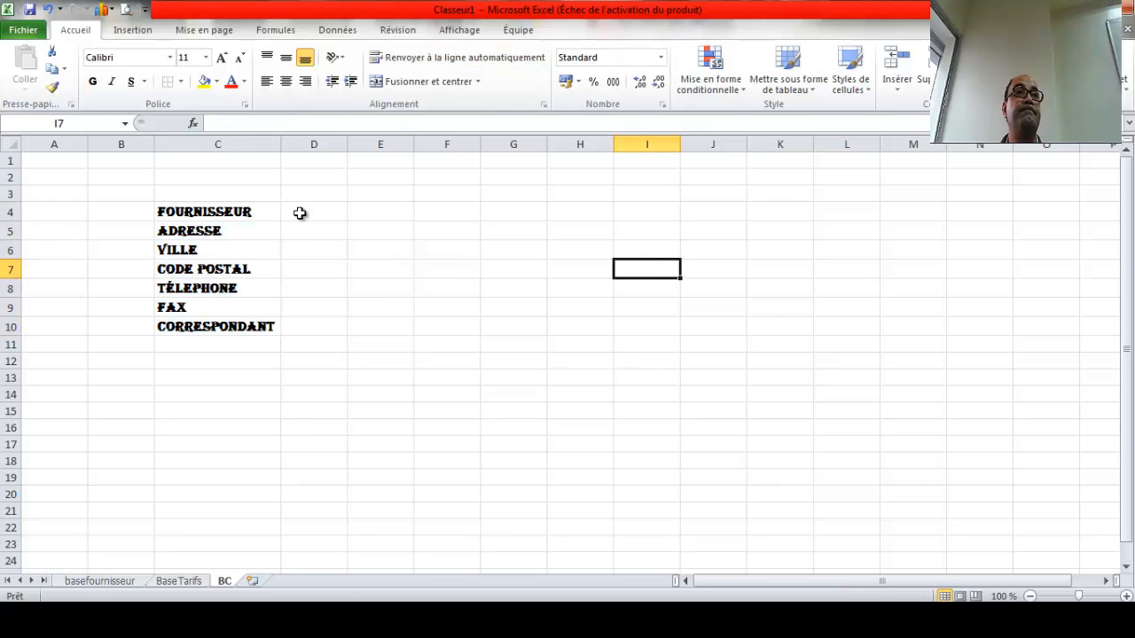
drag(320, 212, 529, 205)
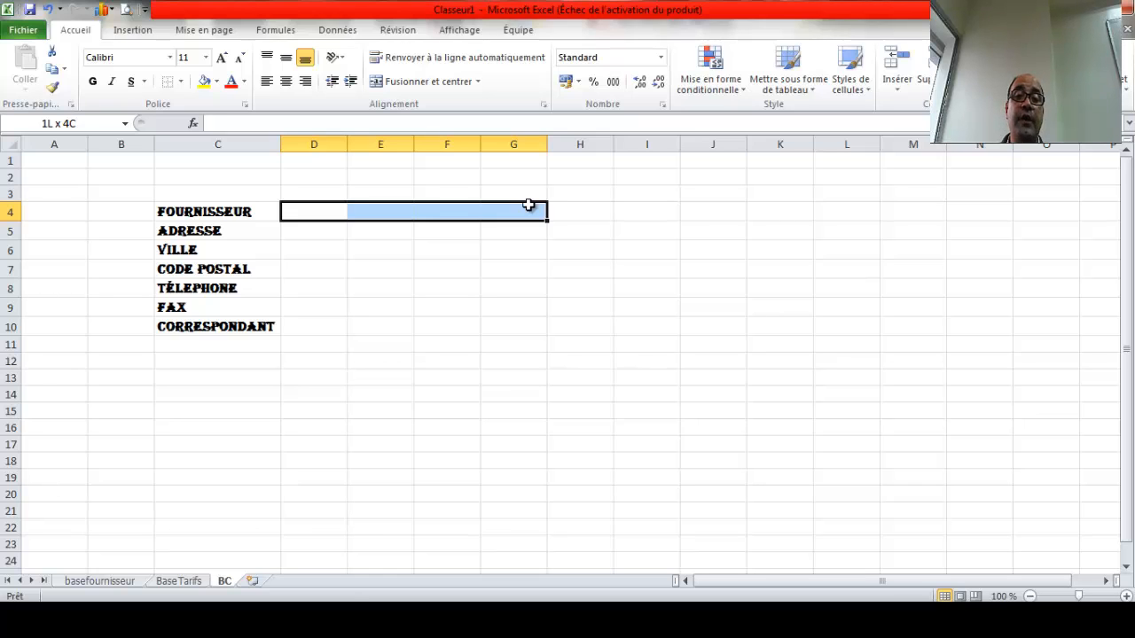
drag(528, 205, 529, 206)
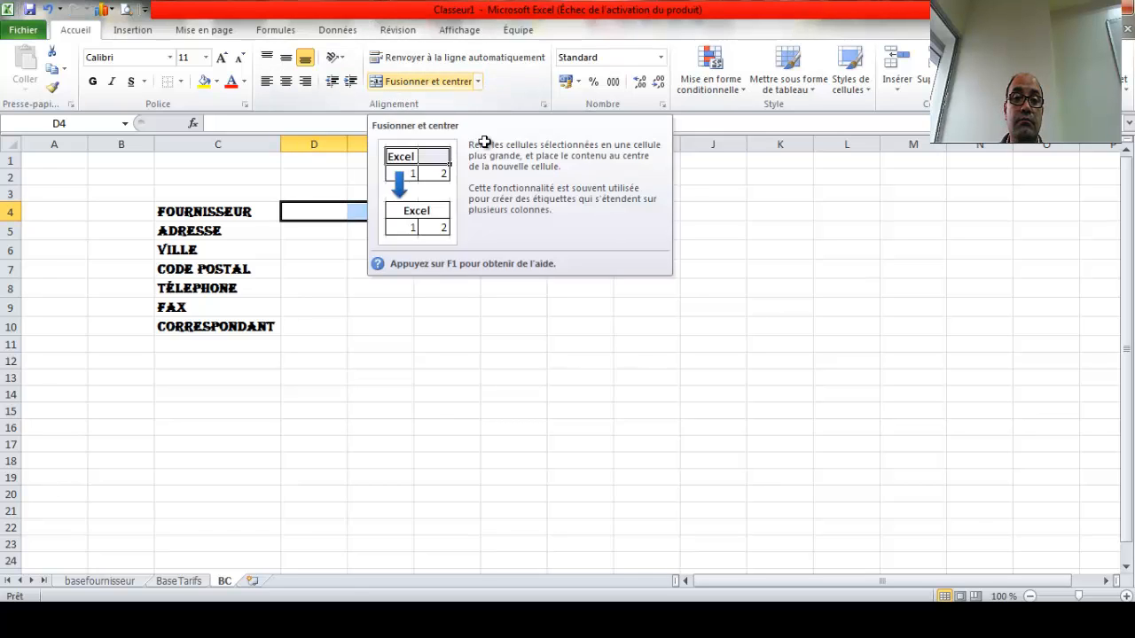
click(715, 293)
Widen column D to nearly four times its width and apply all borders to the block C4:D10.
drag(347, 145, 525, 149)
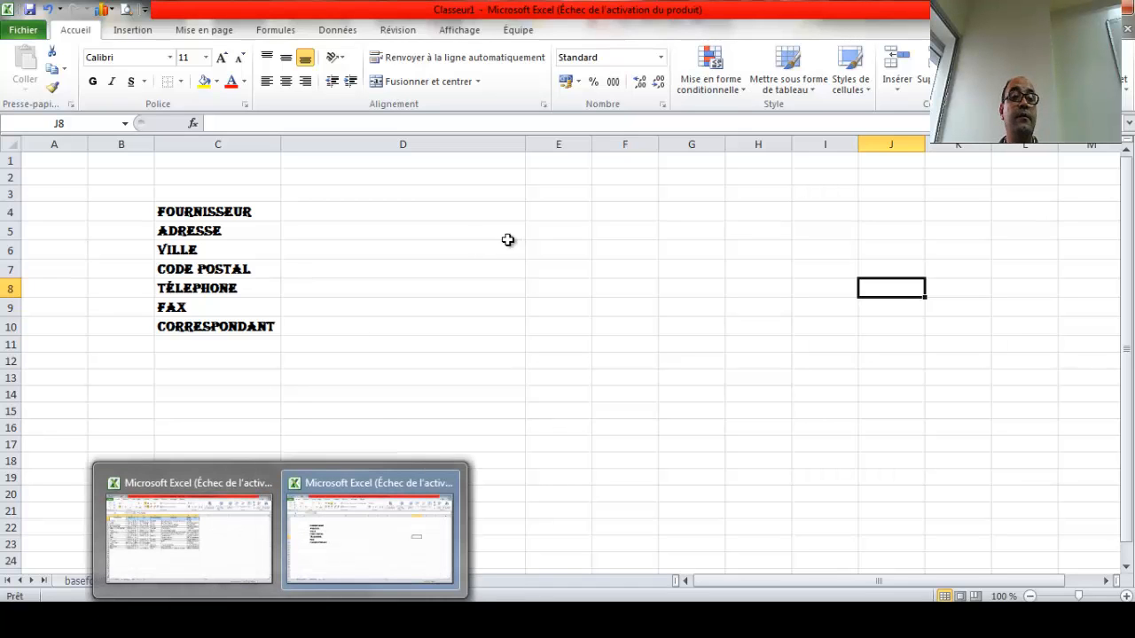
click(285, 213)
drag(251, 211, 431, 324)
click(180, 81)
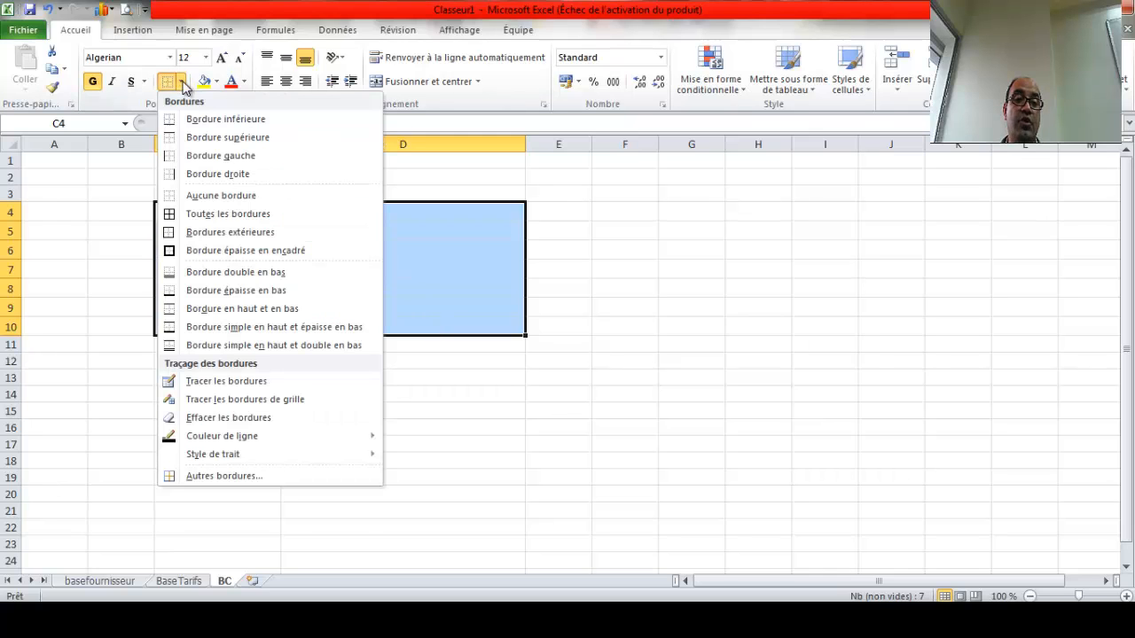
click(213, 214)
click(603, 287)
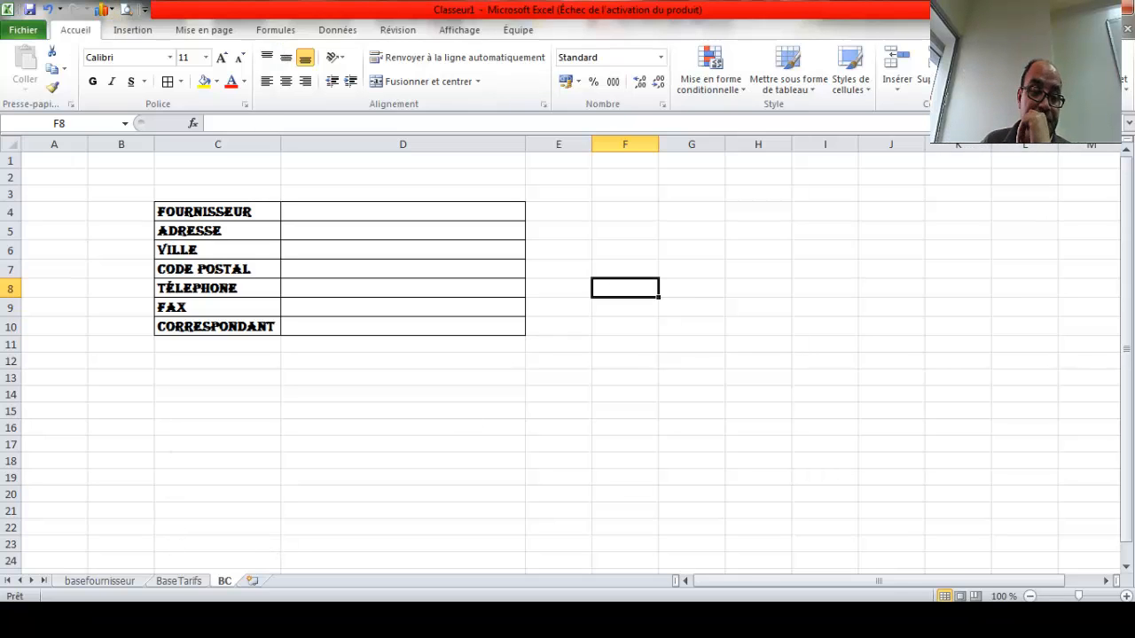
Copy the supplier table A1:G17 from the recherchev workbook's Fournisseur sheet to cell A1 of the basefournisseur sheet.
mouse_move(280, 620)
click(180, 548)
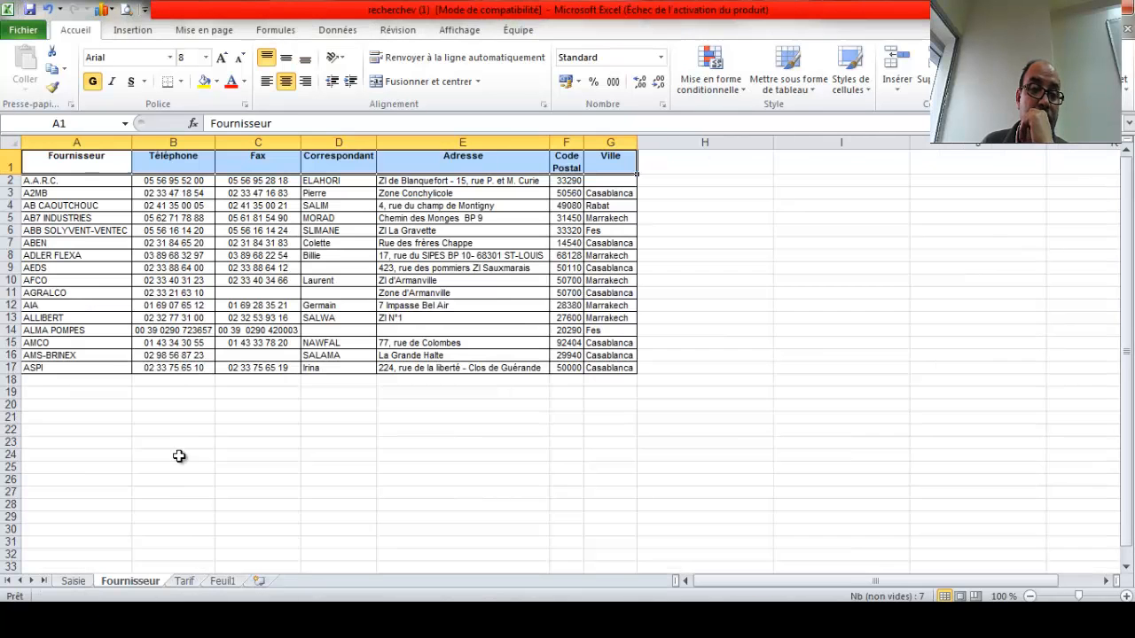
drag(71, 165, 600, 370)
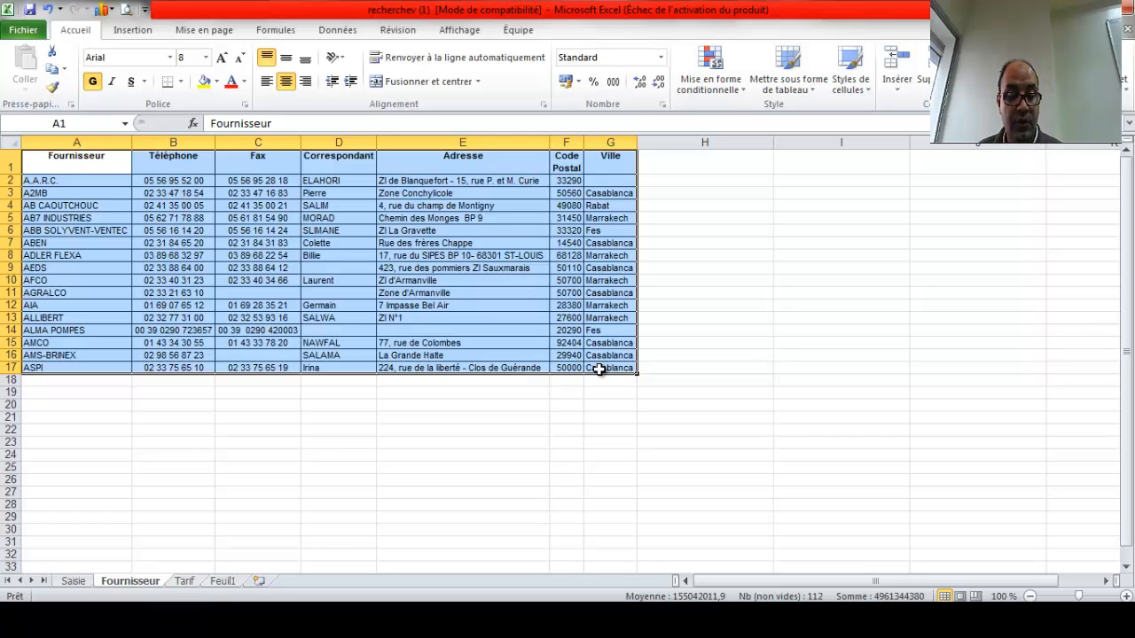
key(ctrl+c)
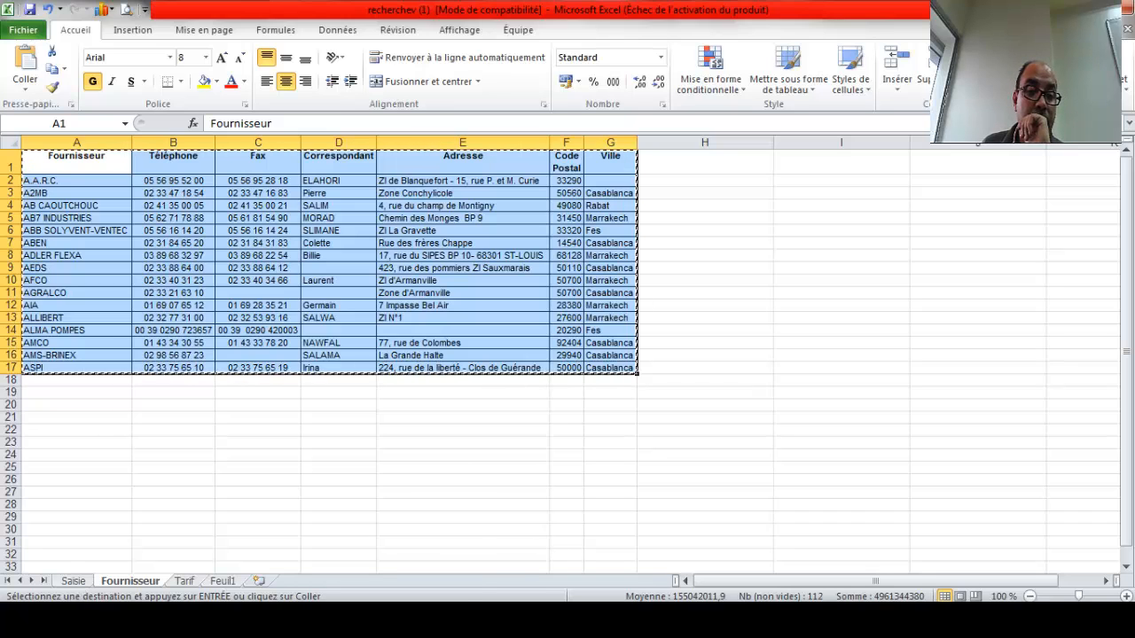
click(364, 558)
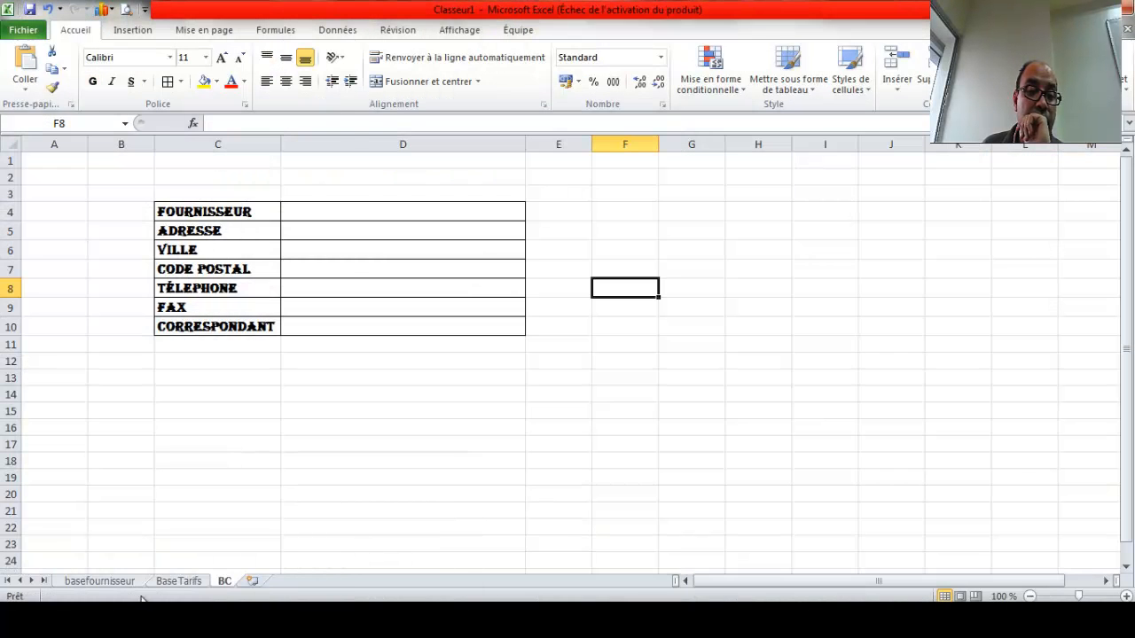
click(113, 581)
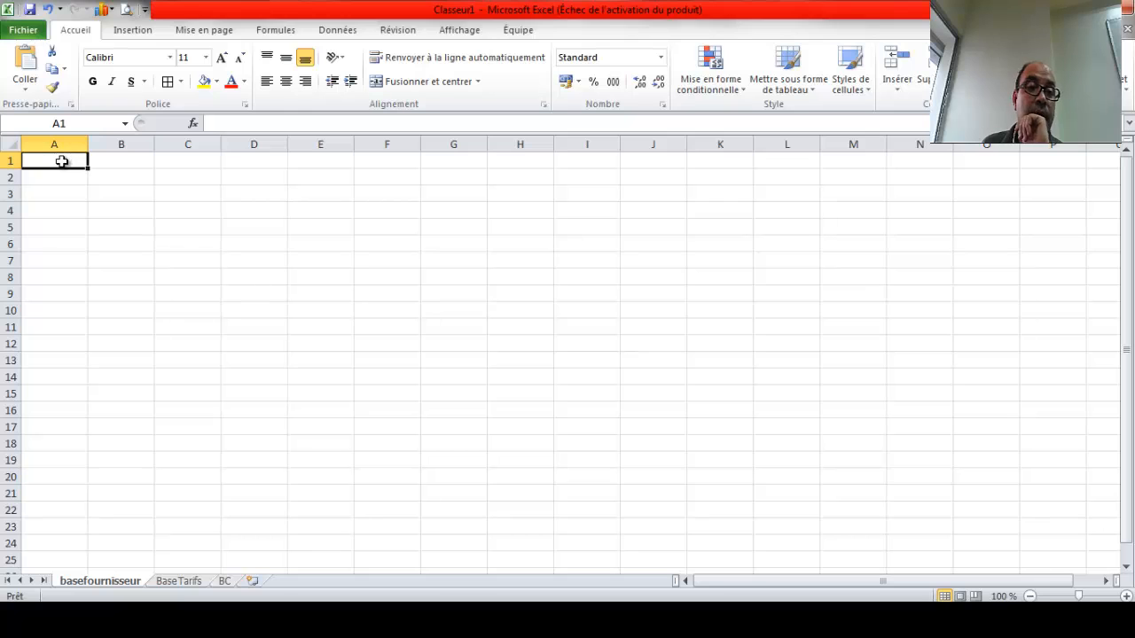
key(ctrl+v)
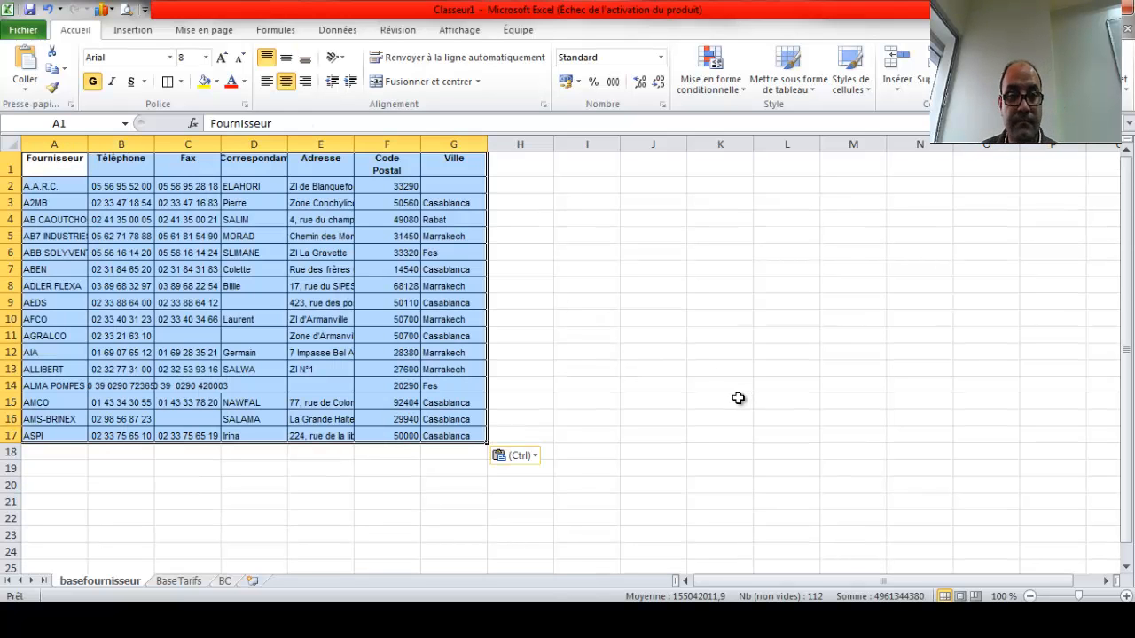
drag(52, 169, 69, 417)
click(69, 417)
click(594, 301)
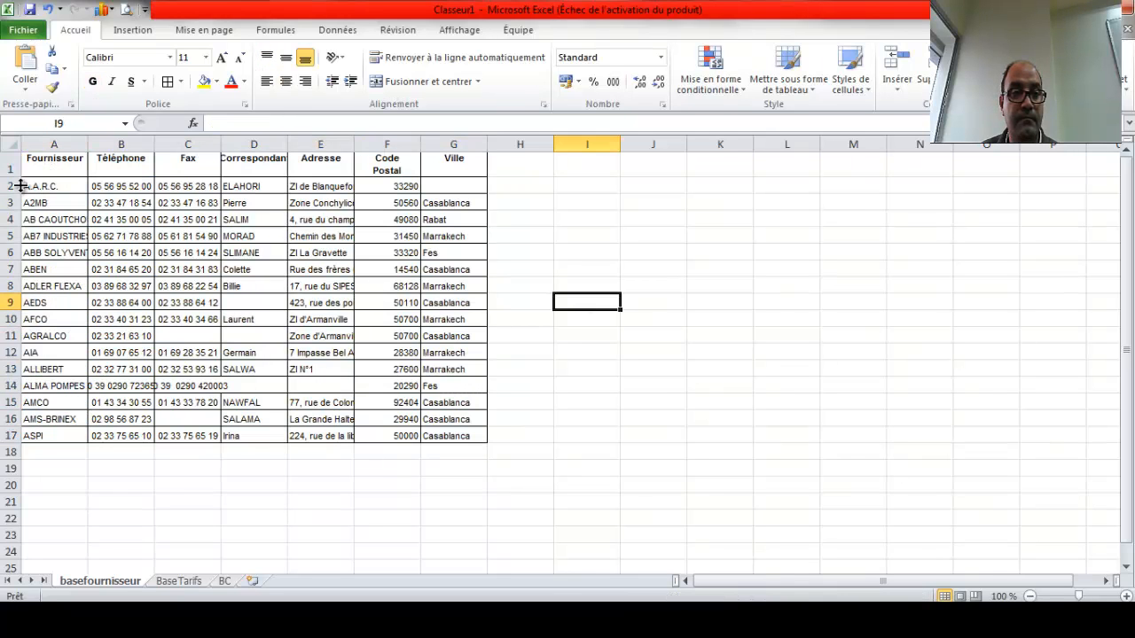
click(42, 186)
drag(43, 185, 71, 433)
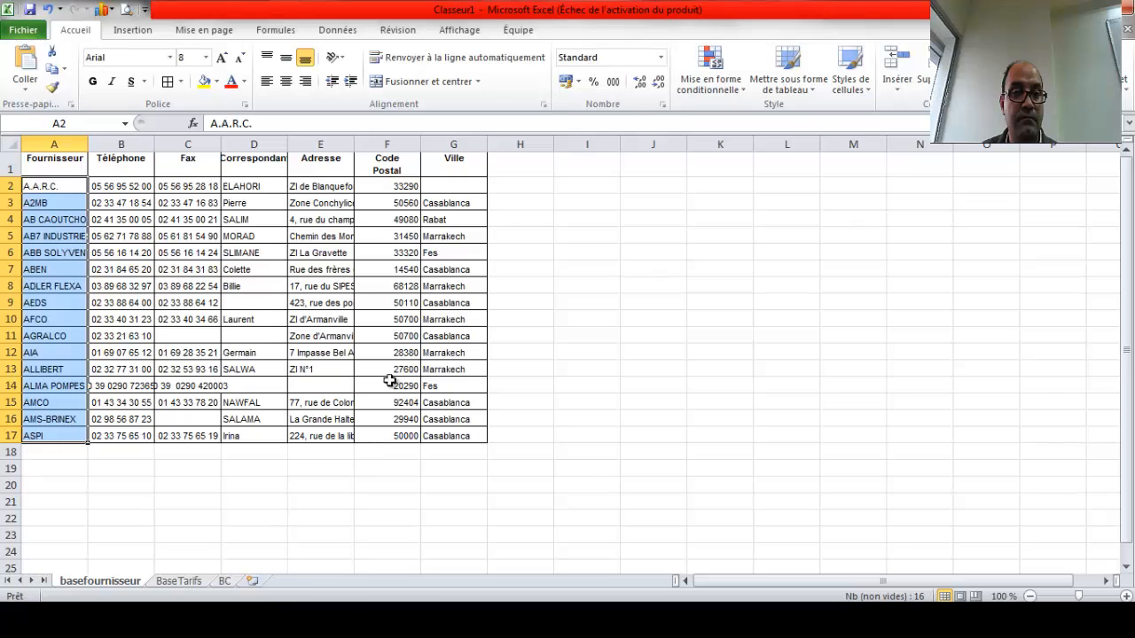
click(705, 302)
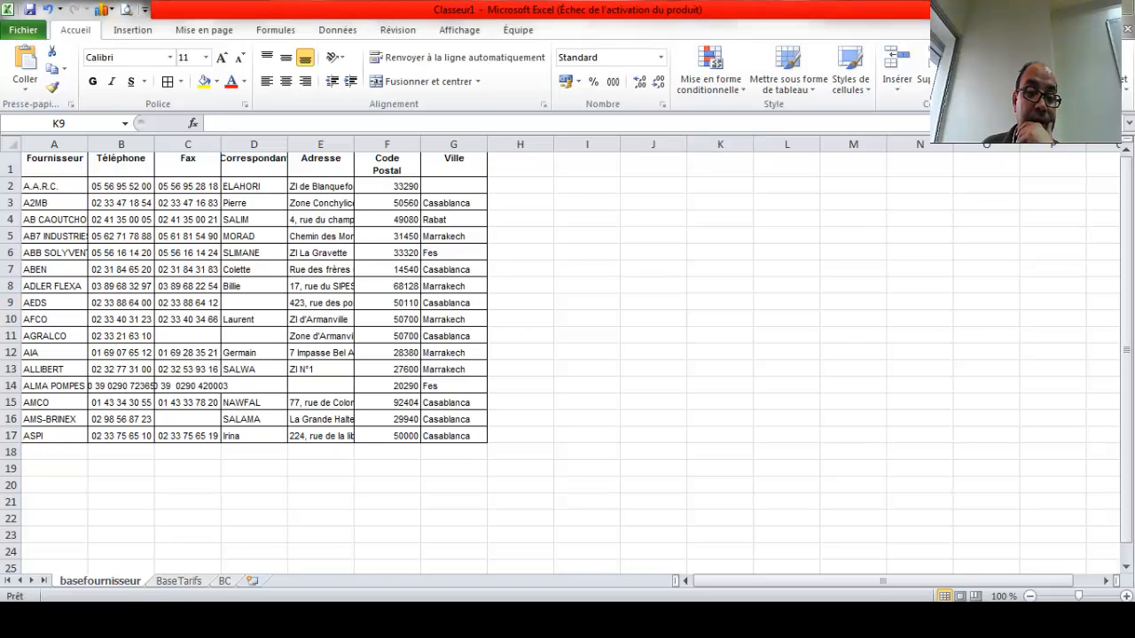
Copy the price table B1:G48 from the recherchev workbook's Tarif sheet to cell A1 of the BaseTarifs sheet in Classeur1.
click(222, 550)
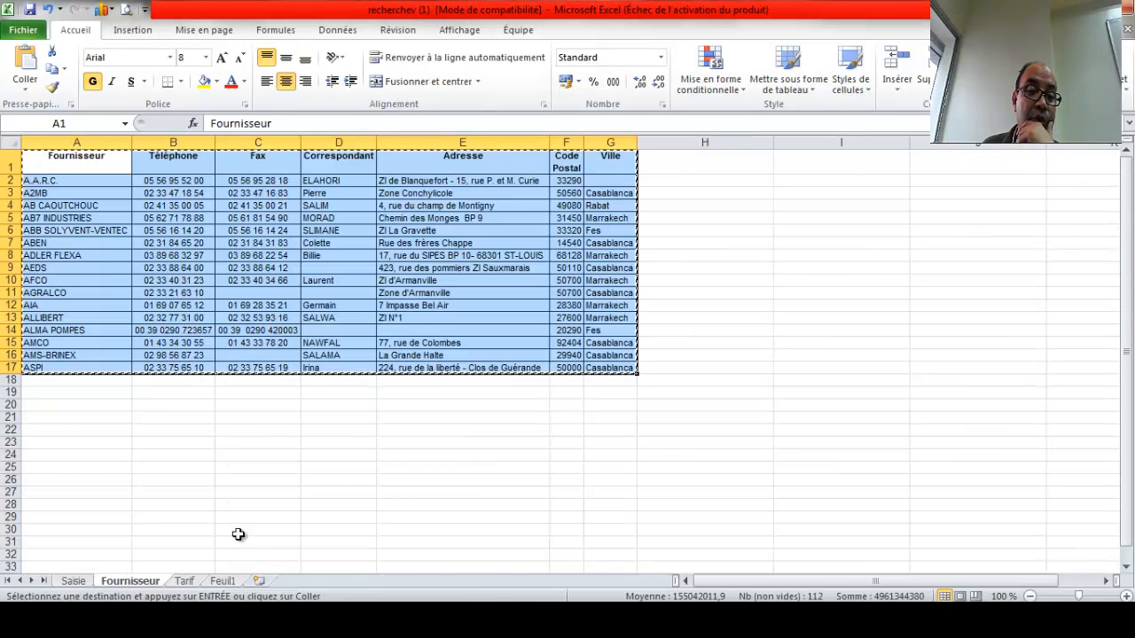
click(183, 581)
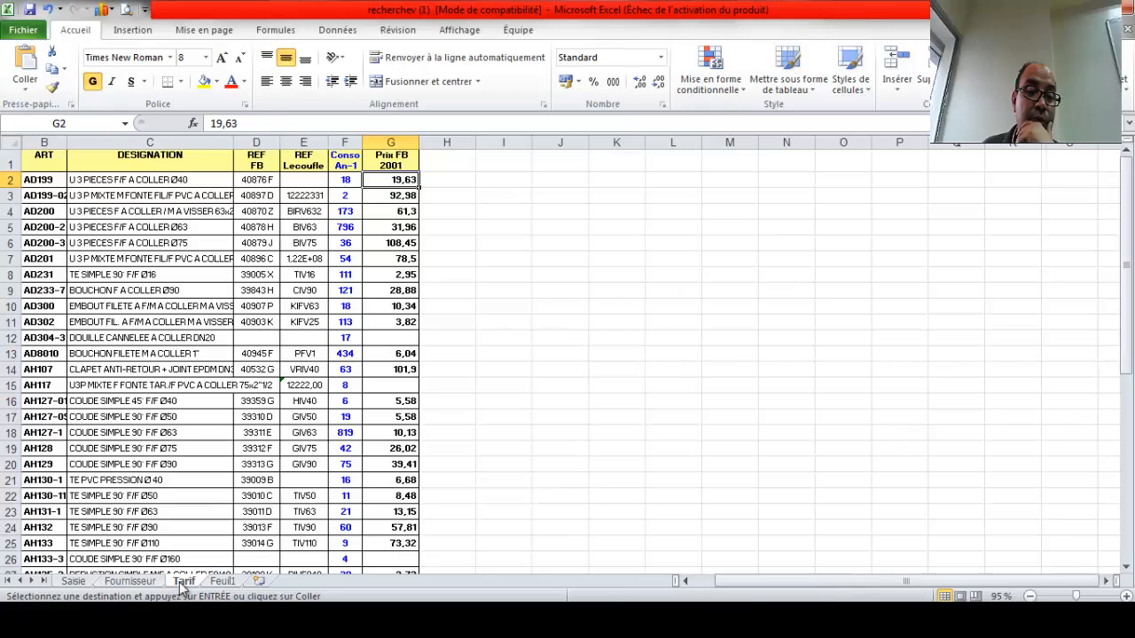
drag(45, 158, 399, 523)
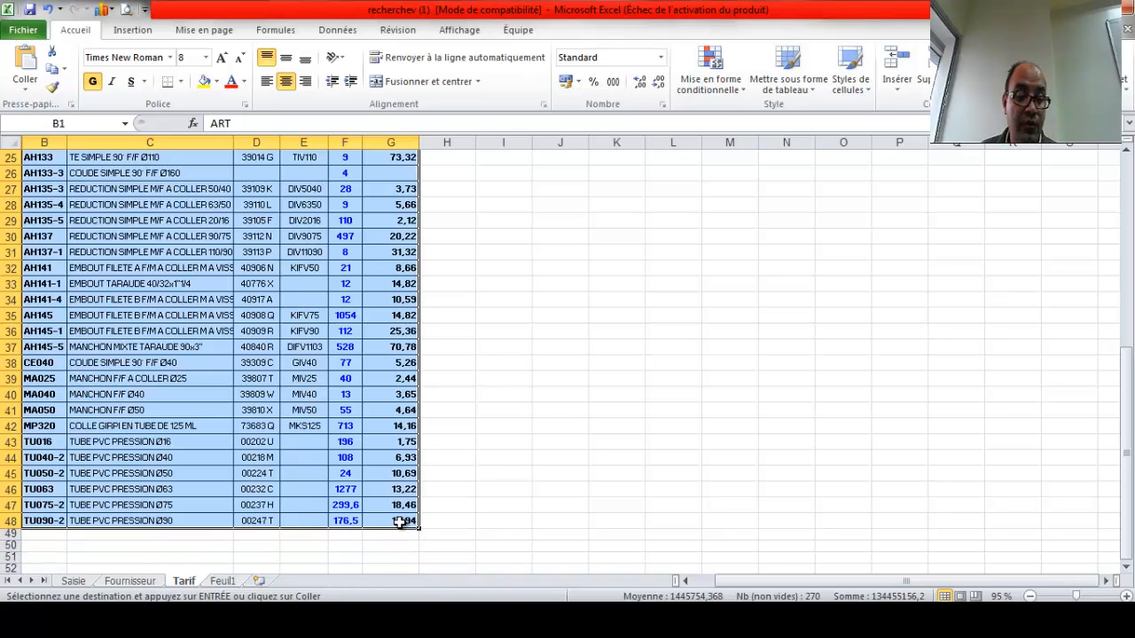
key(alt+Tab)
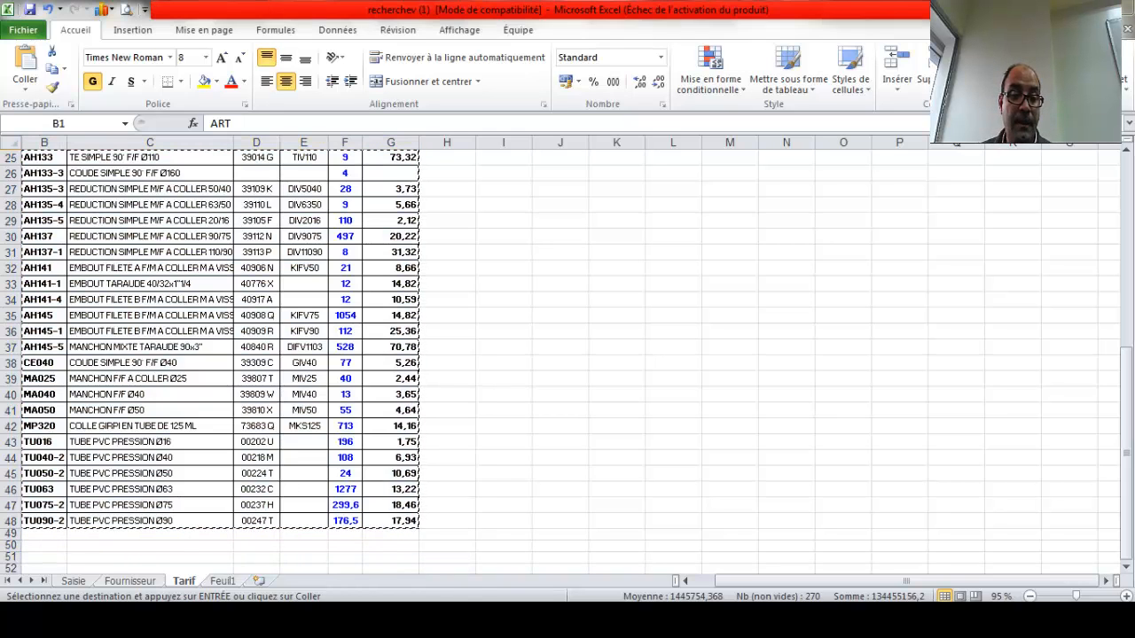
mouse_move(293, 578)
click(348, 548)
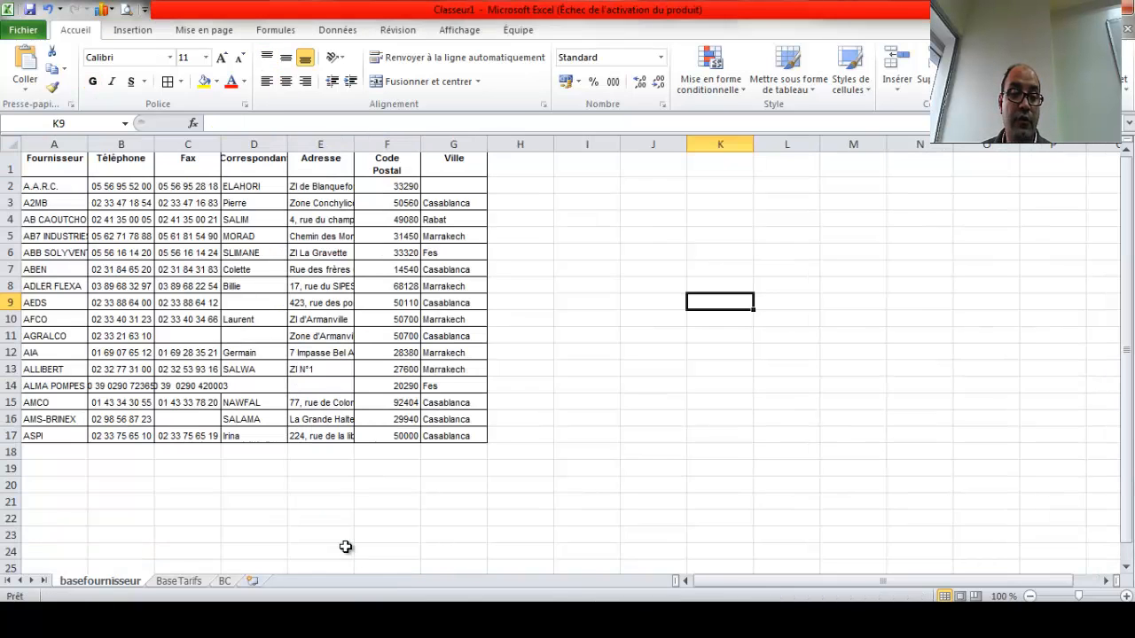
click(168, 582)
click(49, 162)
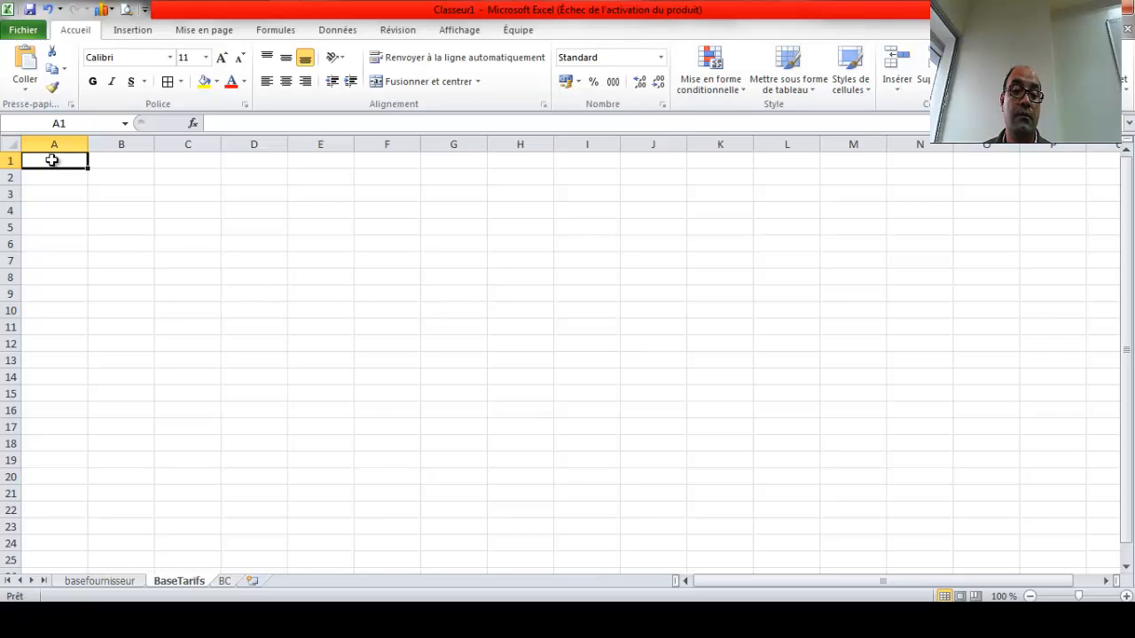
key(ctrl+v)
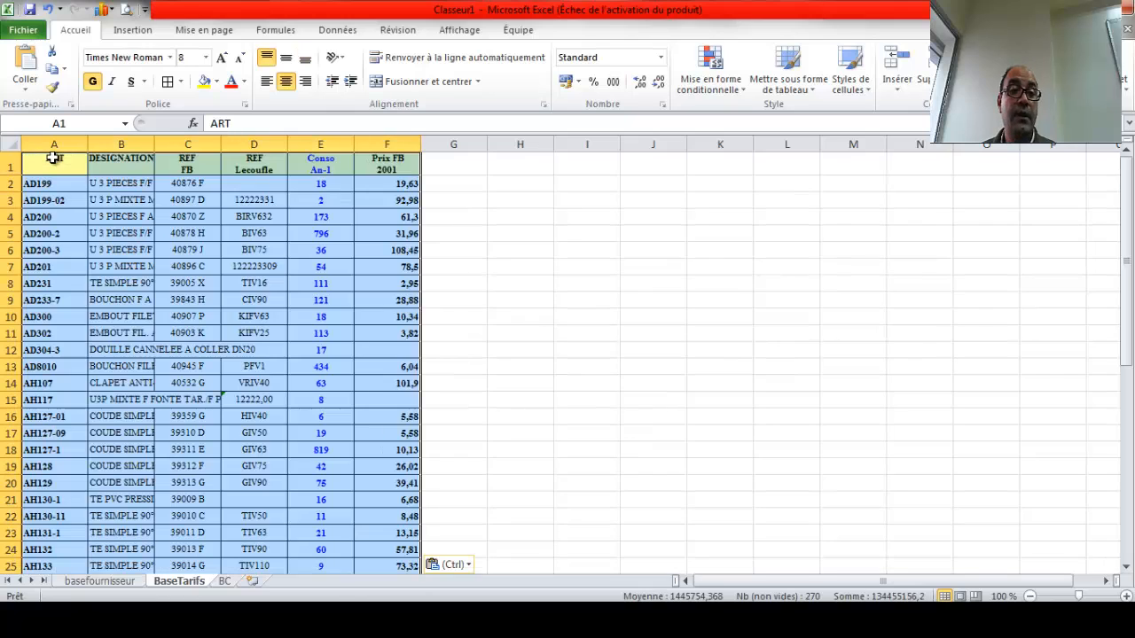
click(651, 268)
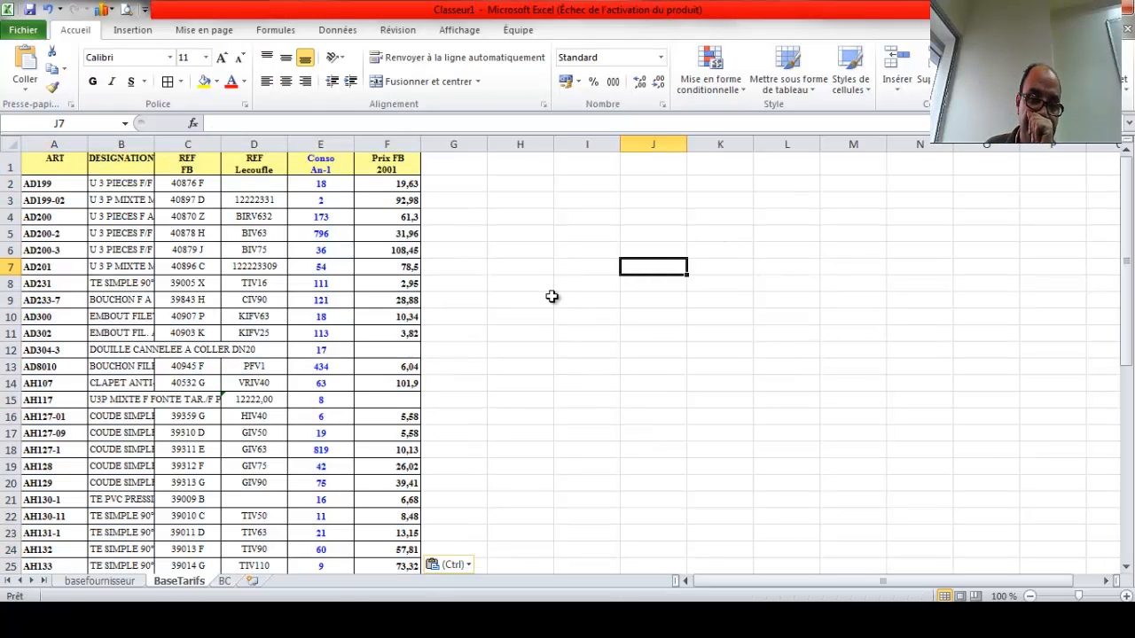
key(Escape)
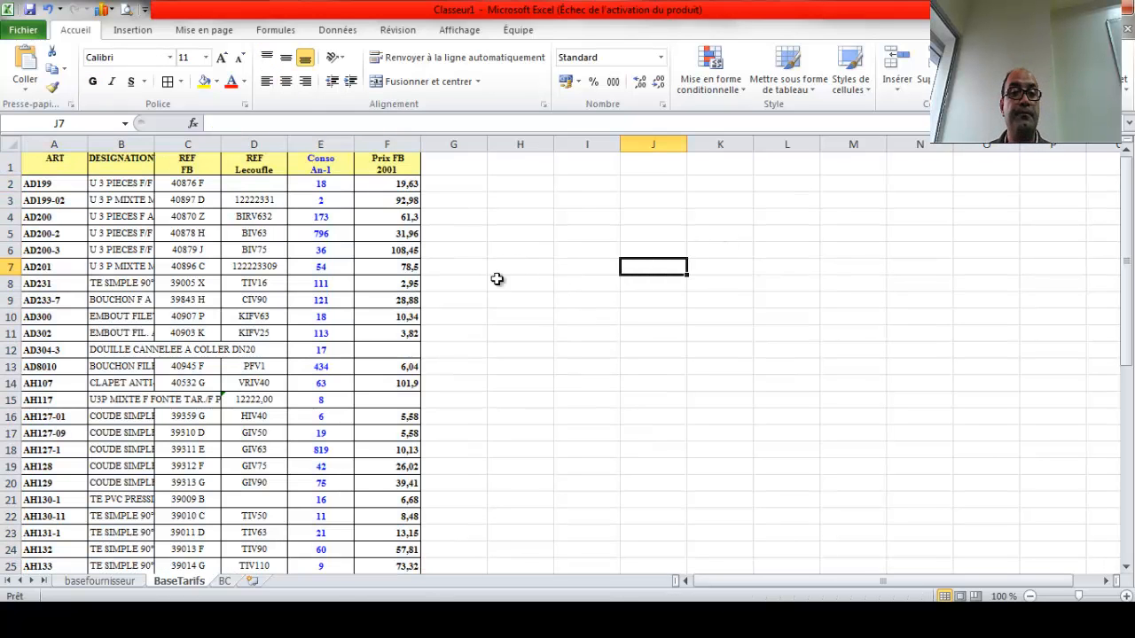
Review the basefournisseur and BC sheets, examining the supplier names in A2:A17 of basefournisseur.
click(107, 581)
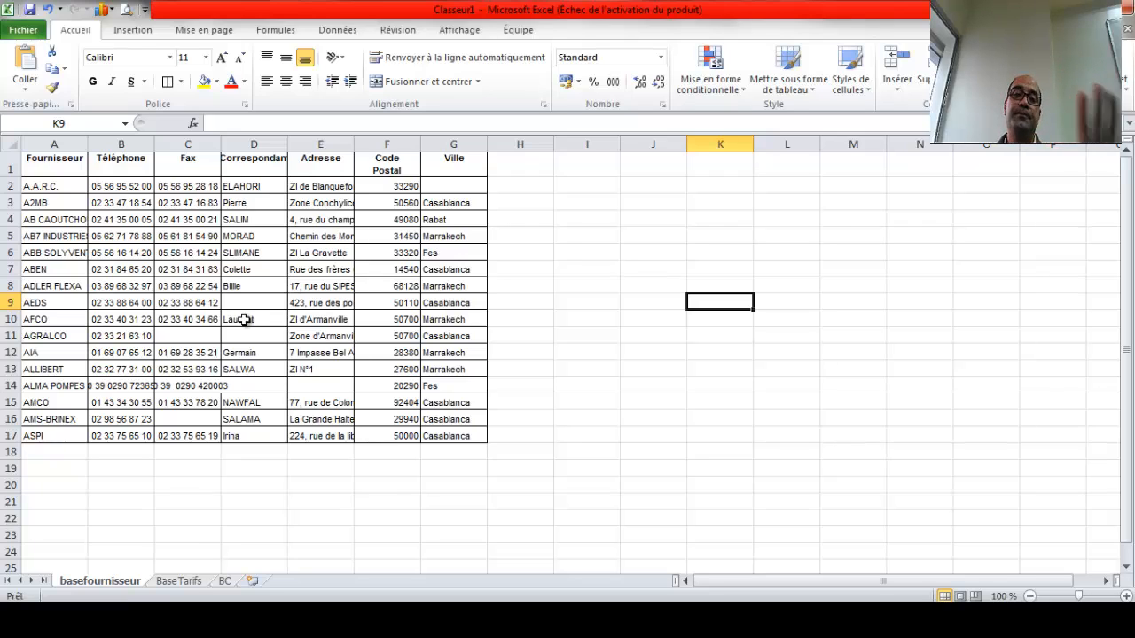
click(224, 582)
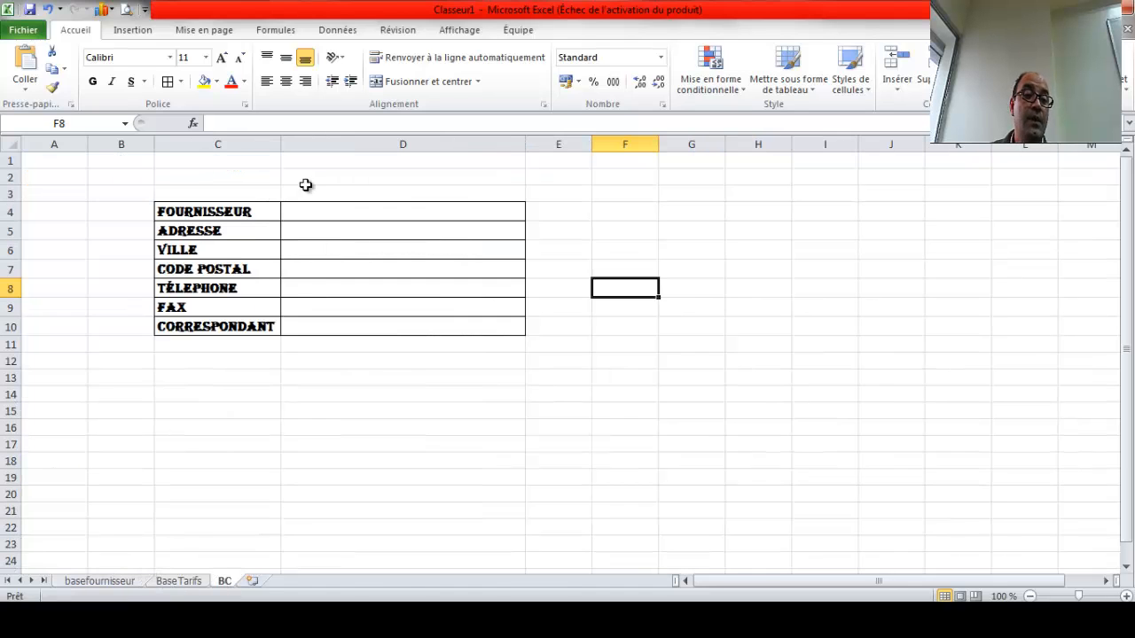
click(83, 580)
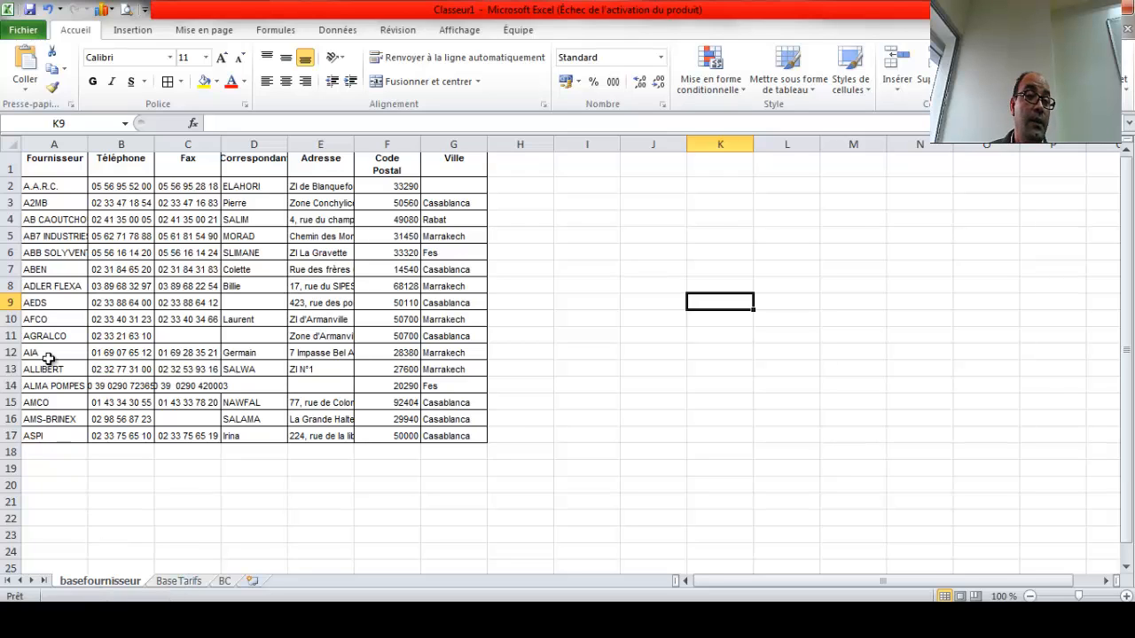
drag(45, 186, 46, 441)
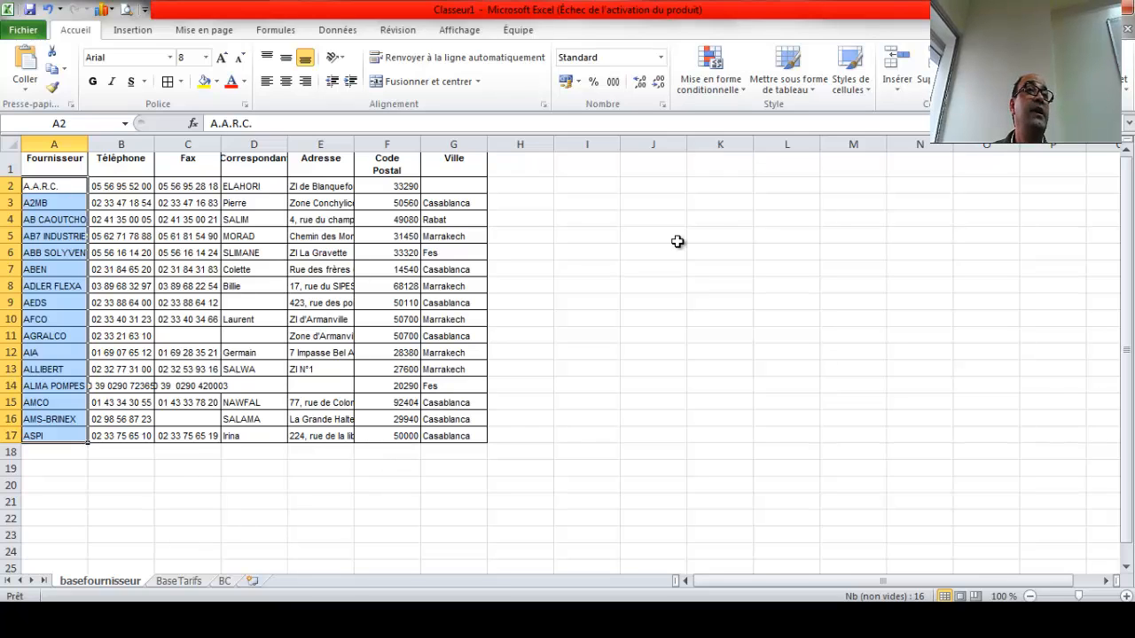
drag(49, 187, 68, 429)
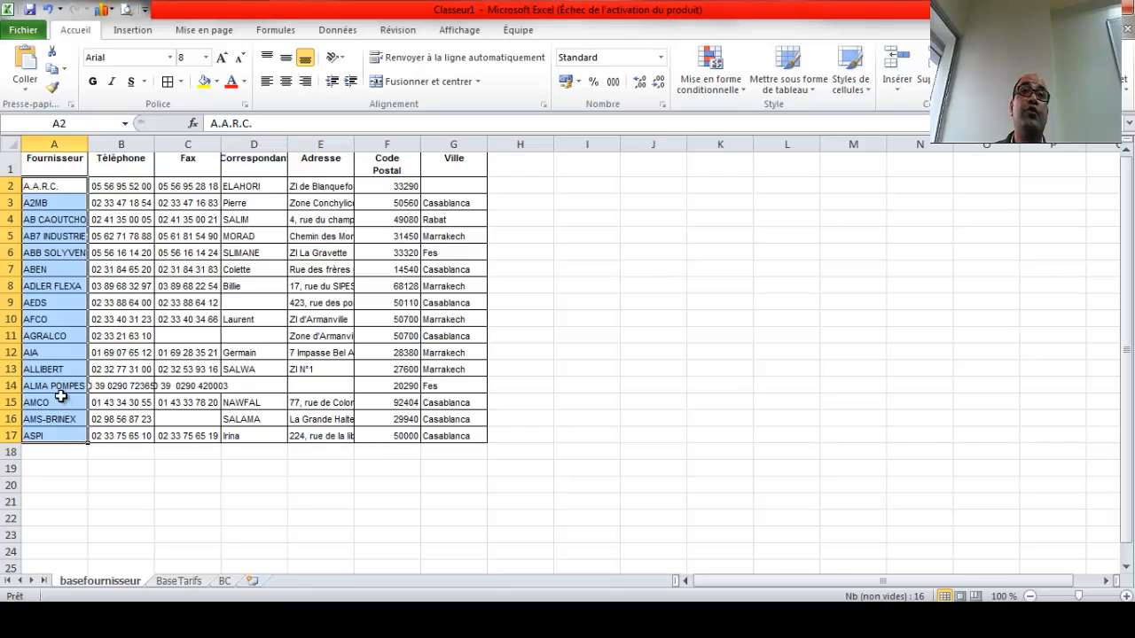
click(627, 238)
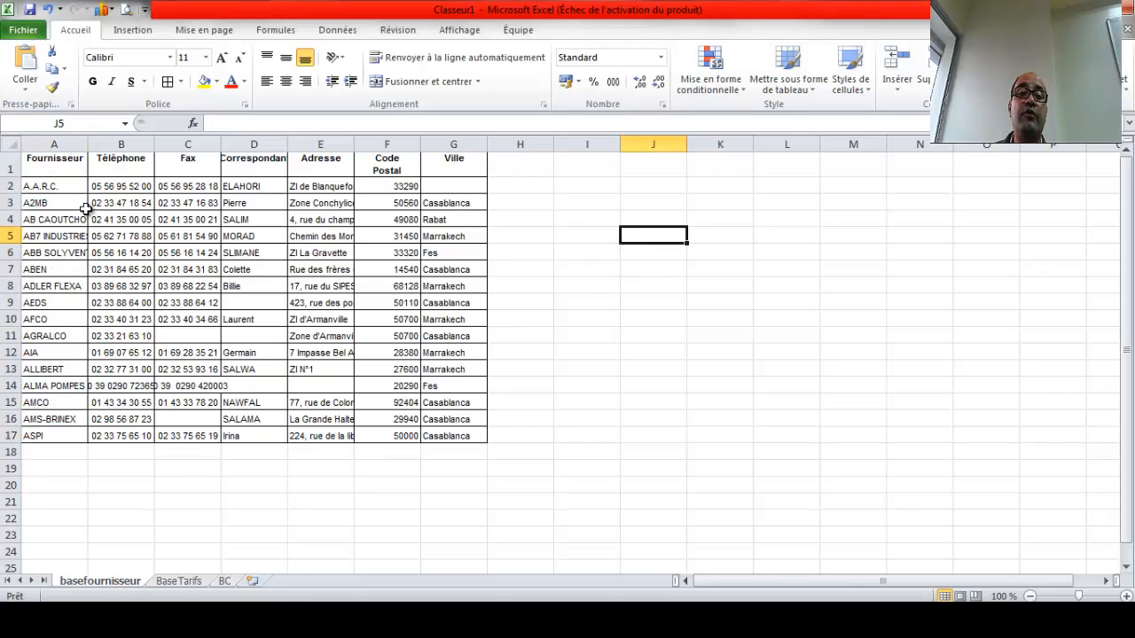
drag(65, 178, 71, 434)
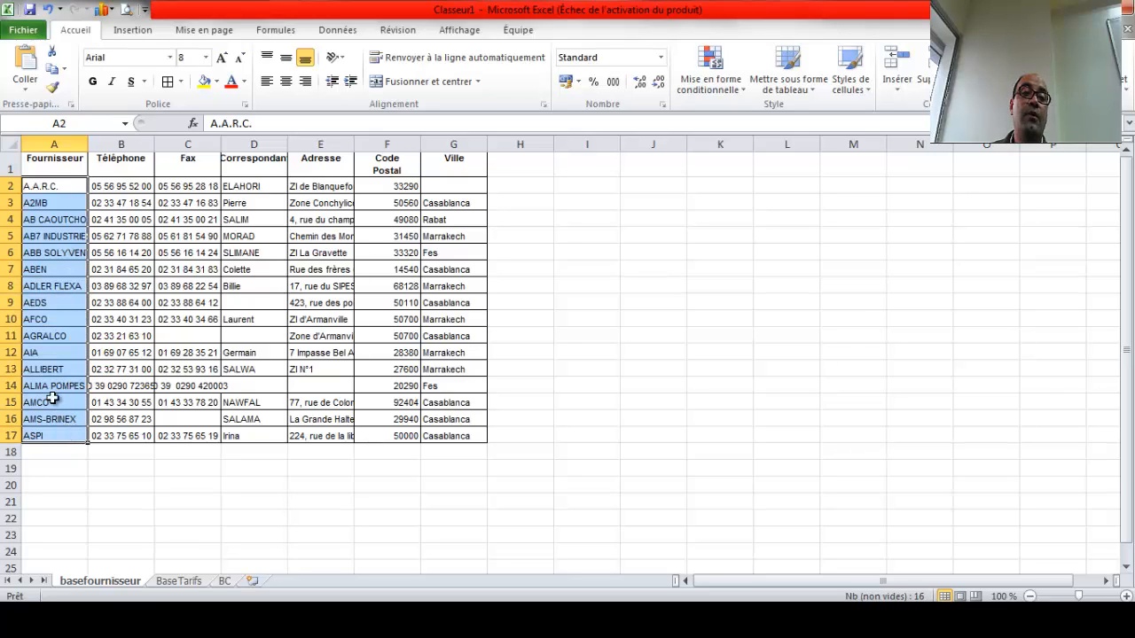
click(51, 184)
click(55, 160)
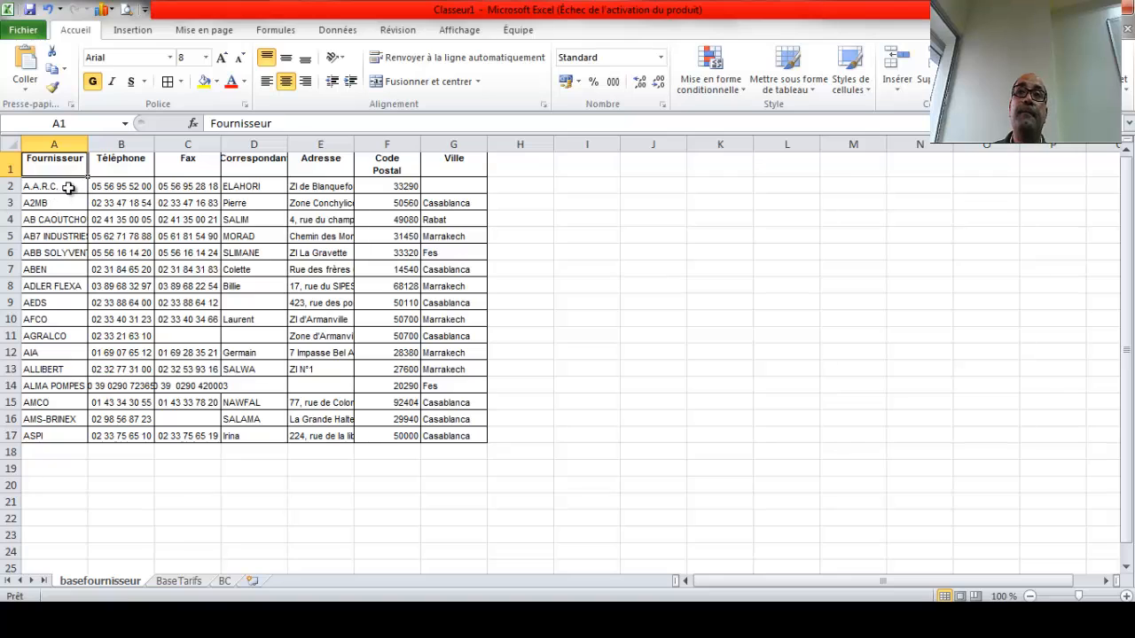
Name the supplier list A2:A17 on the basefournisseur sheet "fourn".
drag(66, 185, 64, 436)
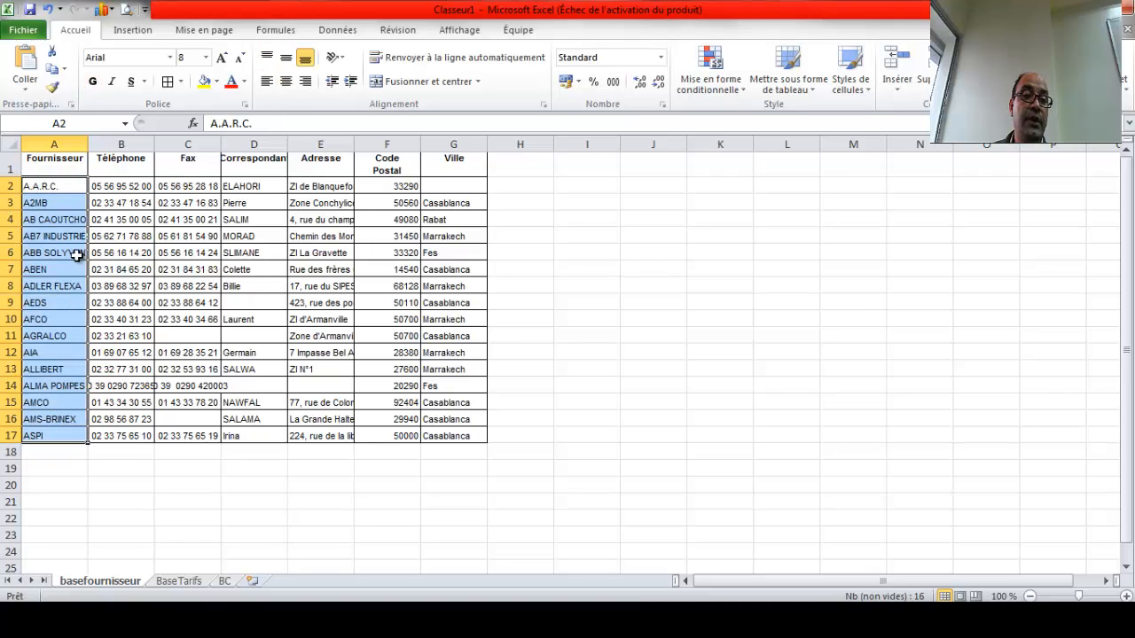
click(51, 122)
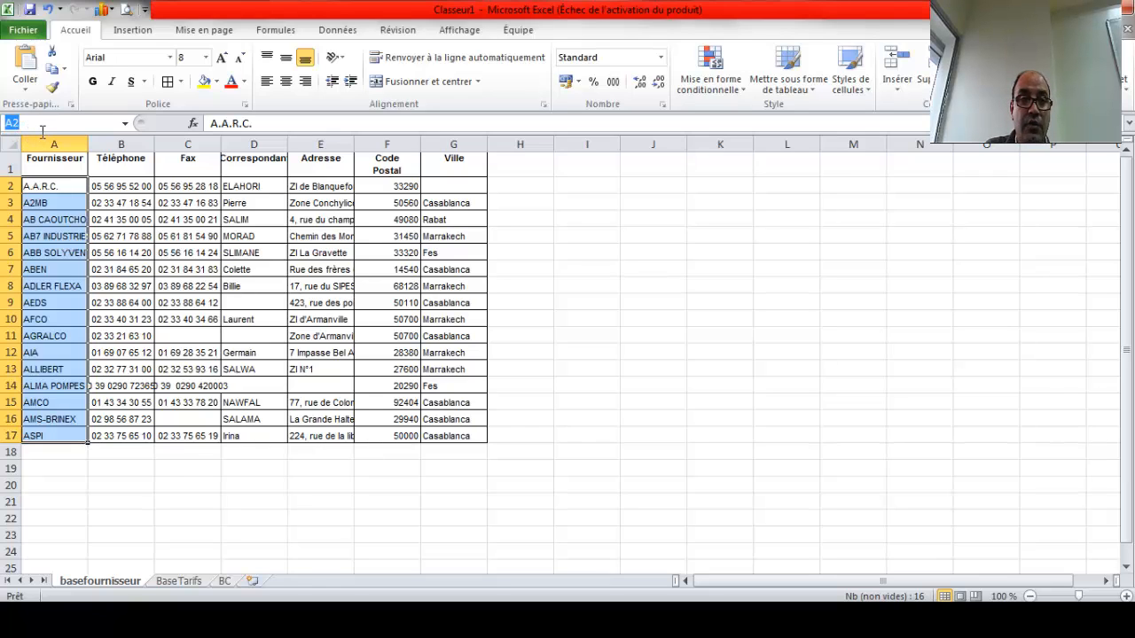
key(BackSpace)
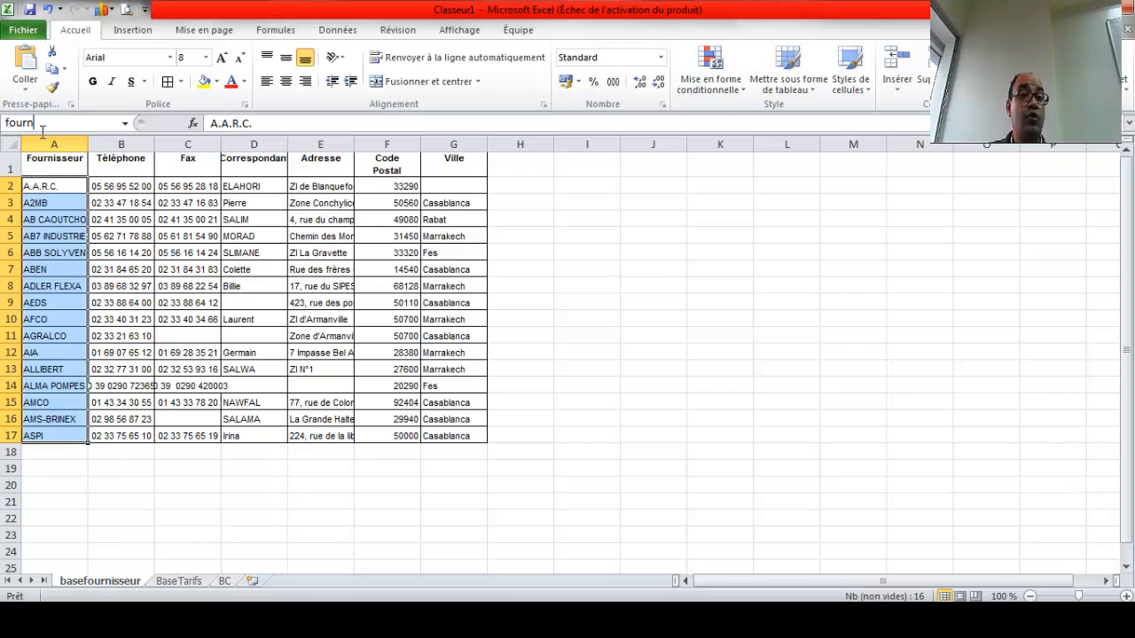
key(Return)
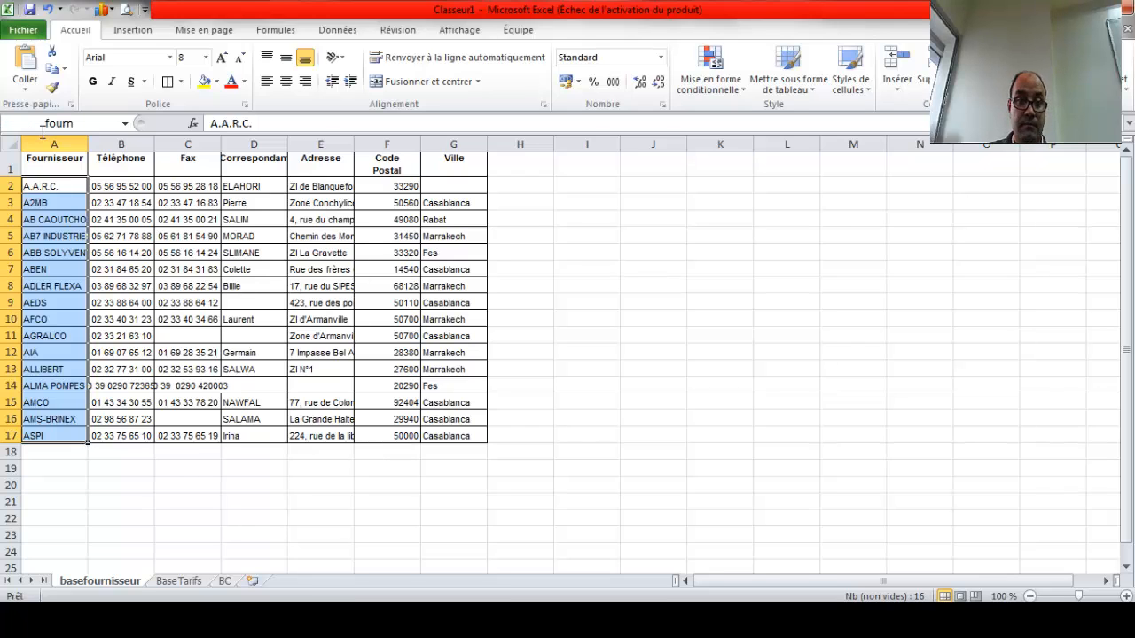
Compare the reference shown for the partial selection A2:A7 with the one shown for the full supplier list A2:A17.
click(672, 268)
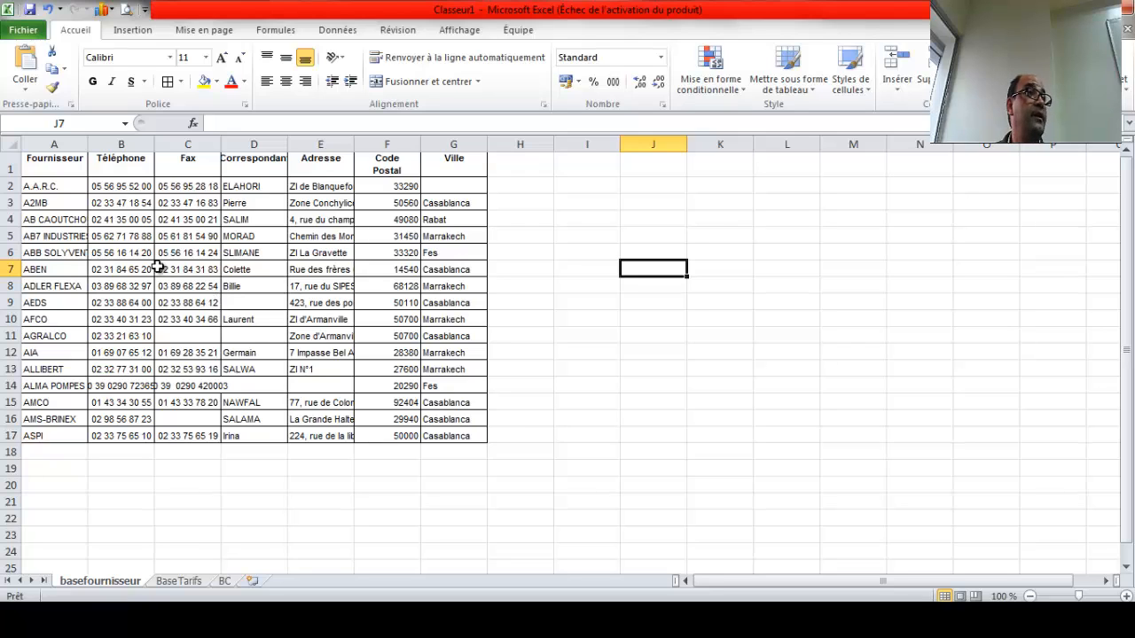
drag(76, 188, 76, 266)
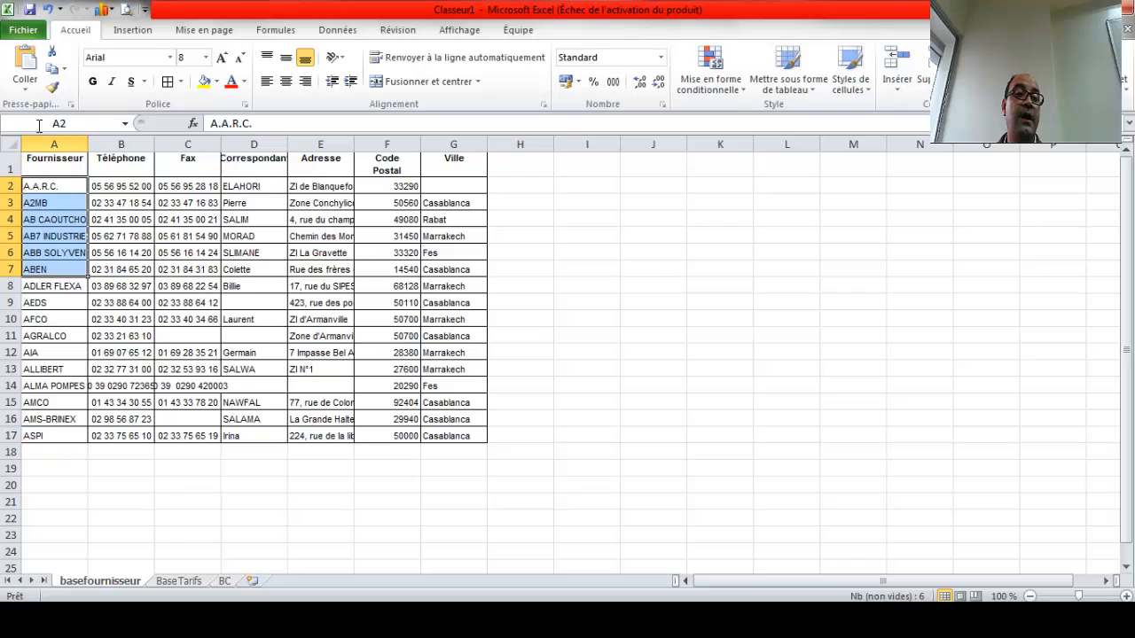
click(726, 269)
drag(70, 188, 71, 434)
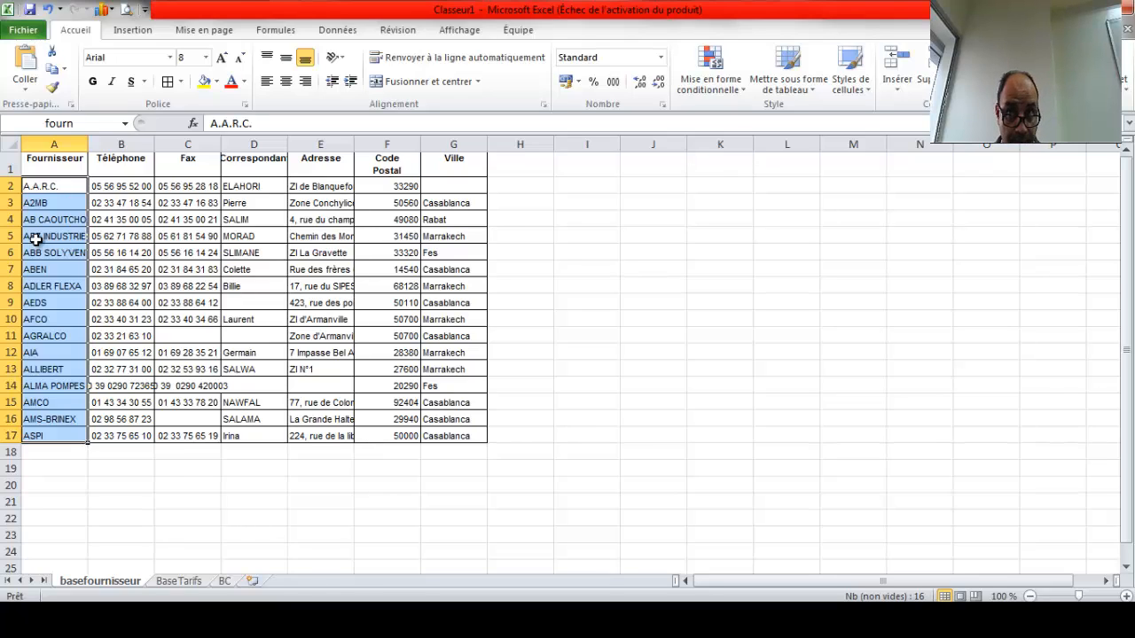
click(736, 234)
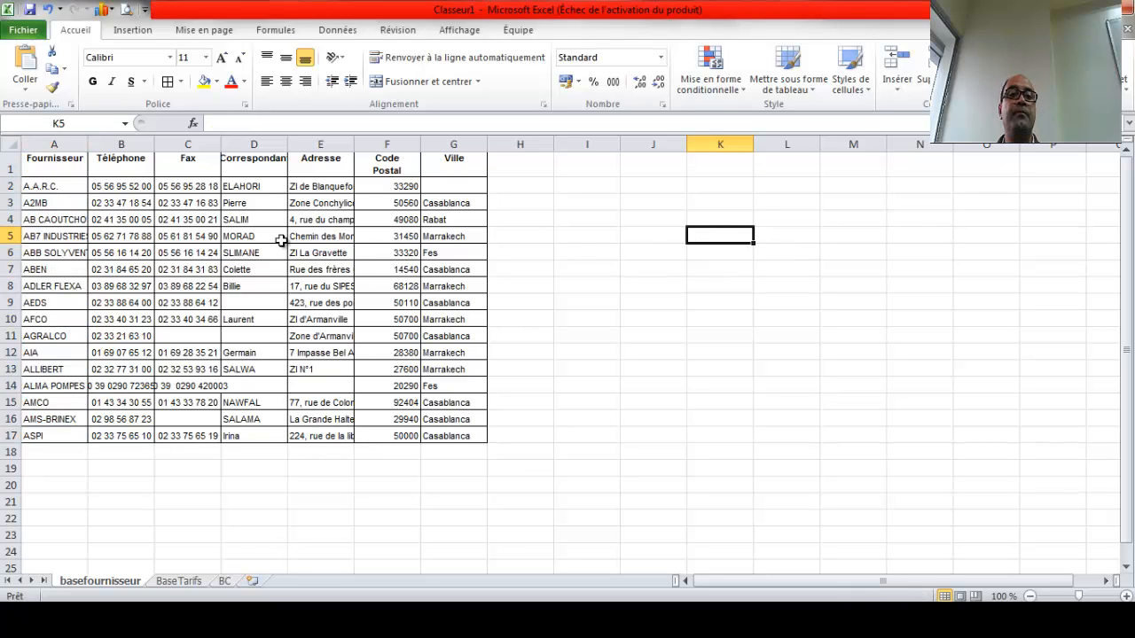
Select the supplier data A2:G17 without its header row and clear its reference for entering a range name.
drag(53, 186, 448, 439)
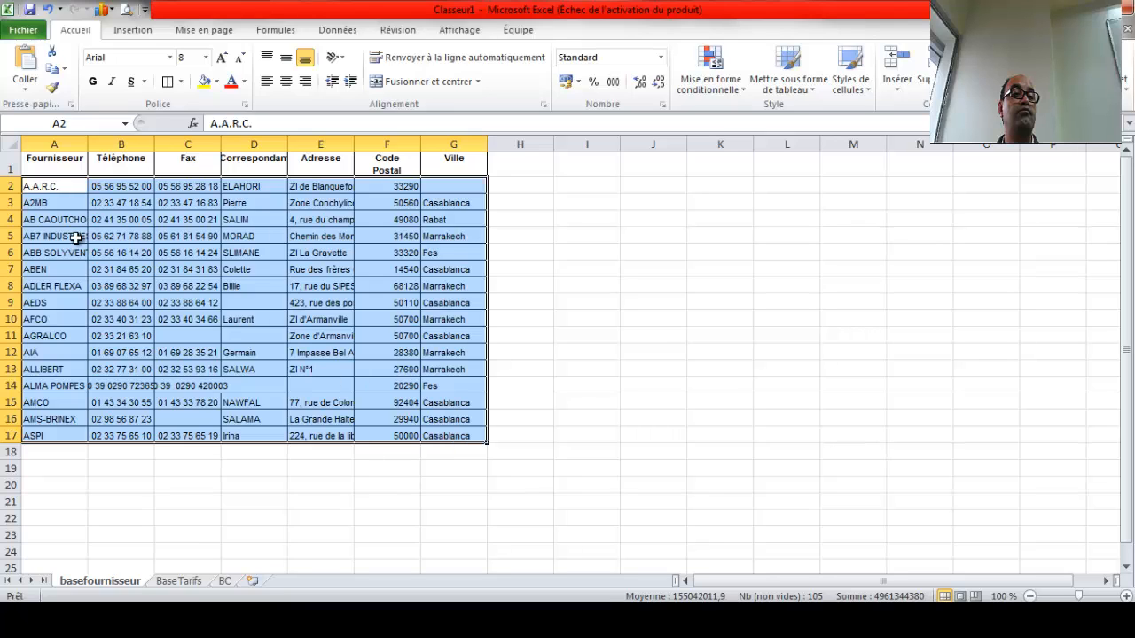
click(76, 120)
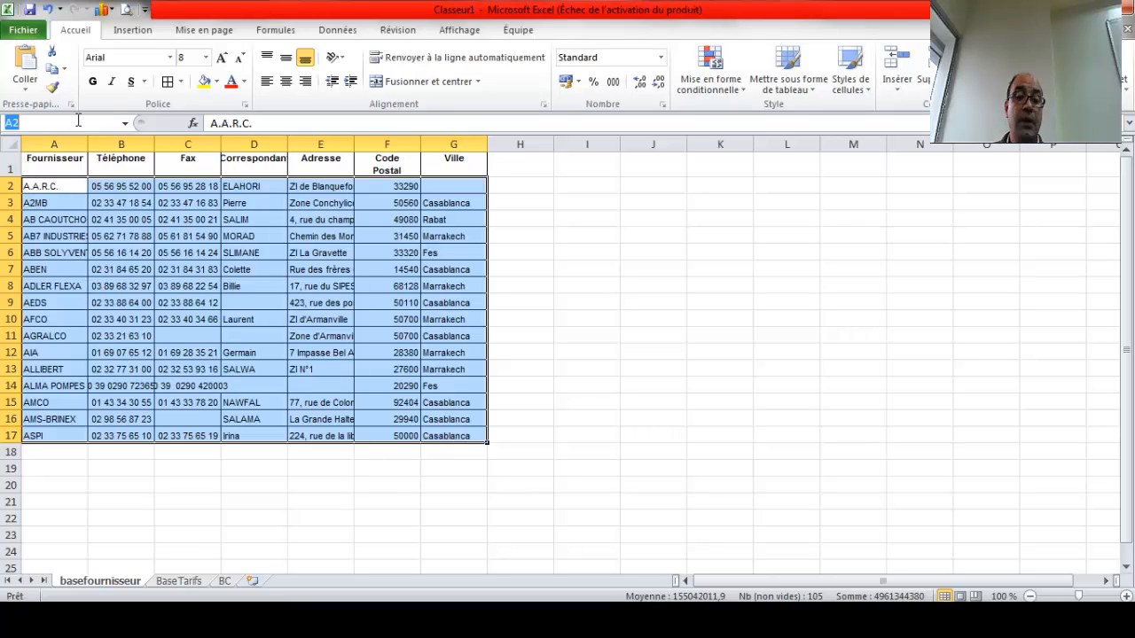
key(BackSpace)
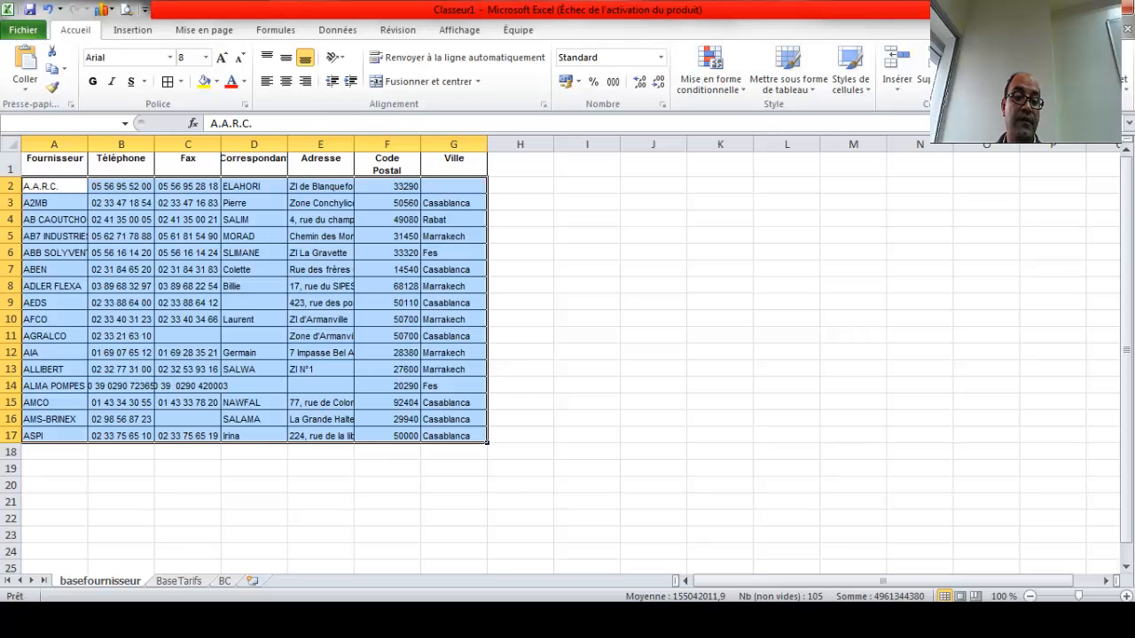
Switch to the recherchev workbook and check the range name given to A2:A17 on its Fournisseur sheet.
click(221, 567)
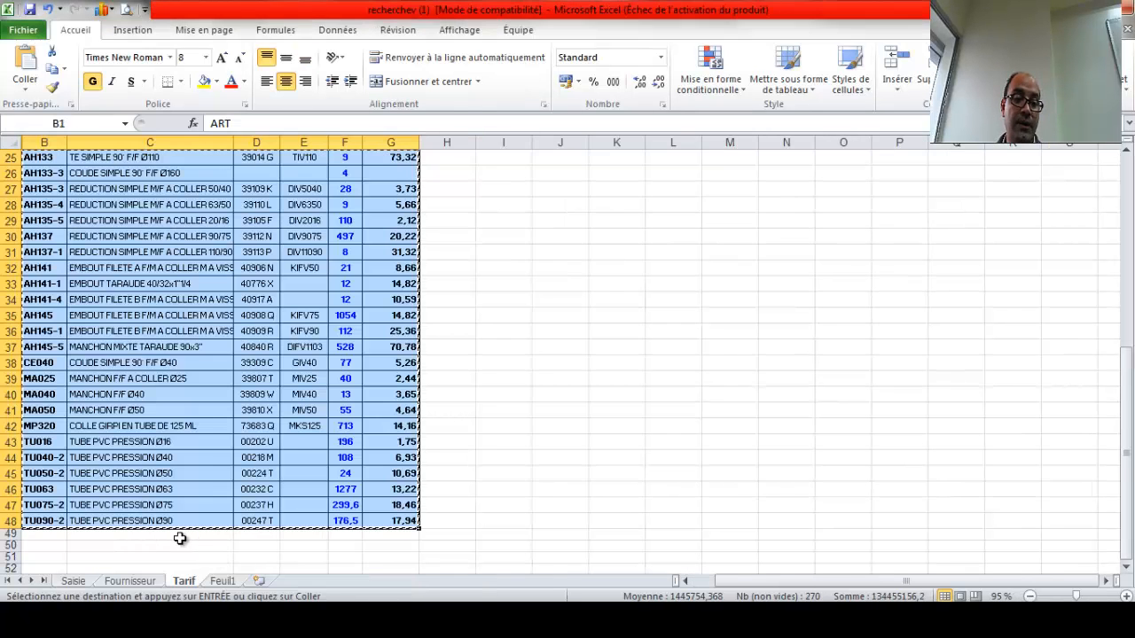
key(Escape)
scroll(177, 537, up, 8)
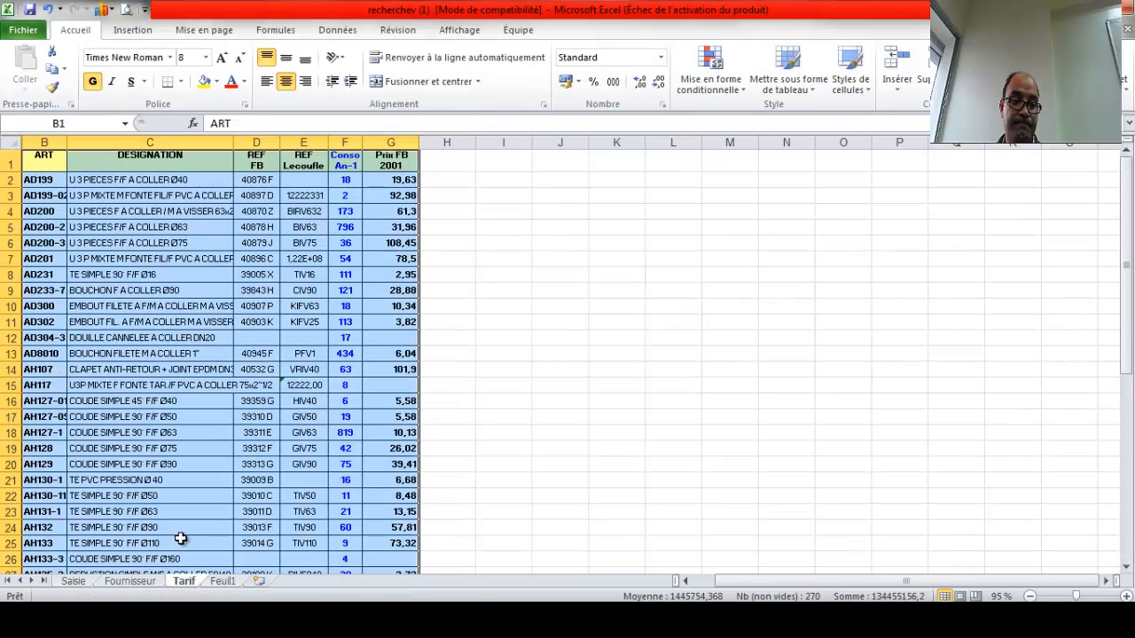
click(129, 582)
click(229, 416)
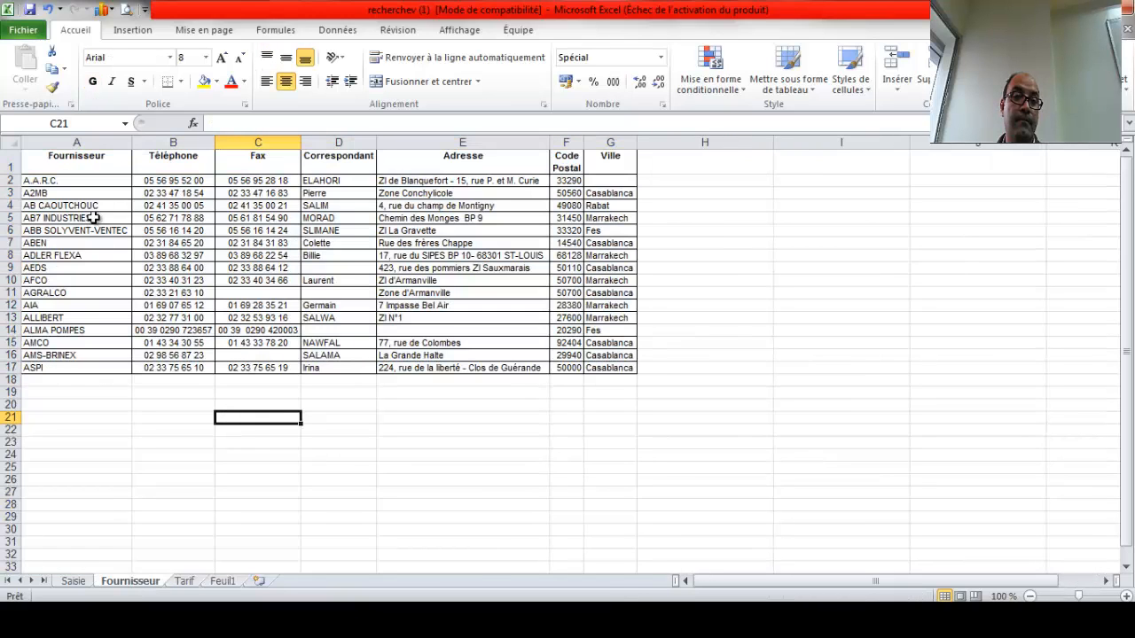
drag(55, 180, 70, 362)
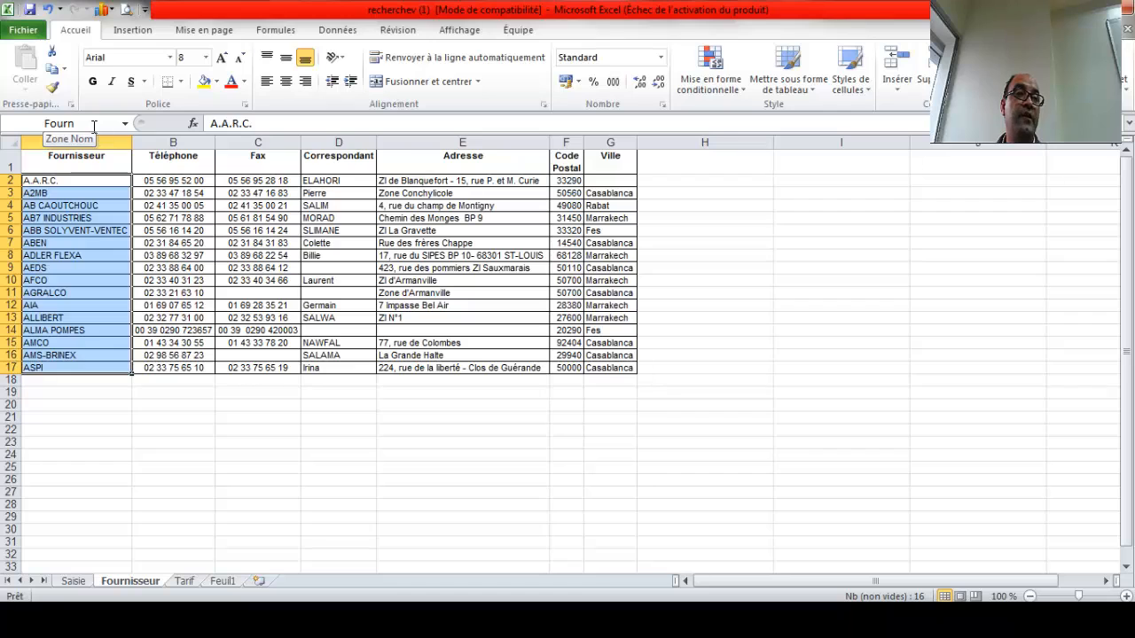
Check which reference or name is shown for the whole supplier table on the recherchev workbook's Fournisseur sheet, with and without headers.
click(177, 207)
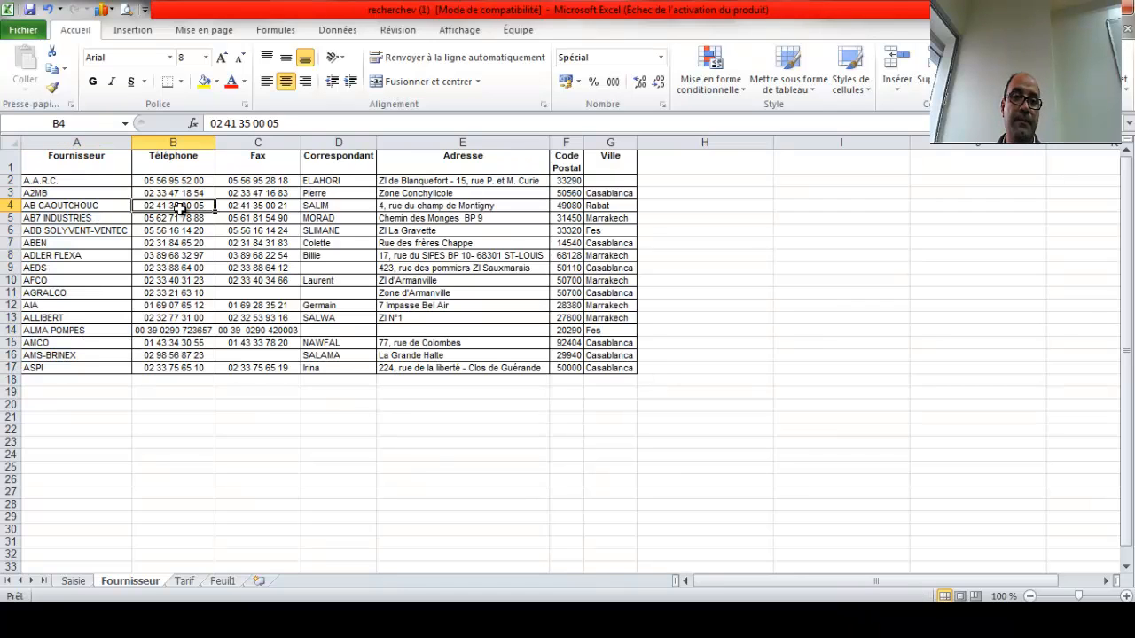
drag(119, 183, 604, 369)
click(369, 242)
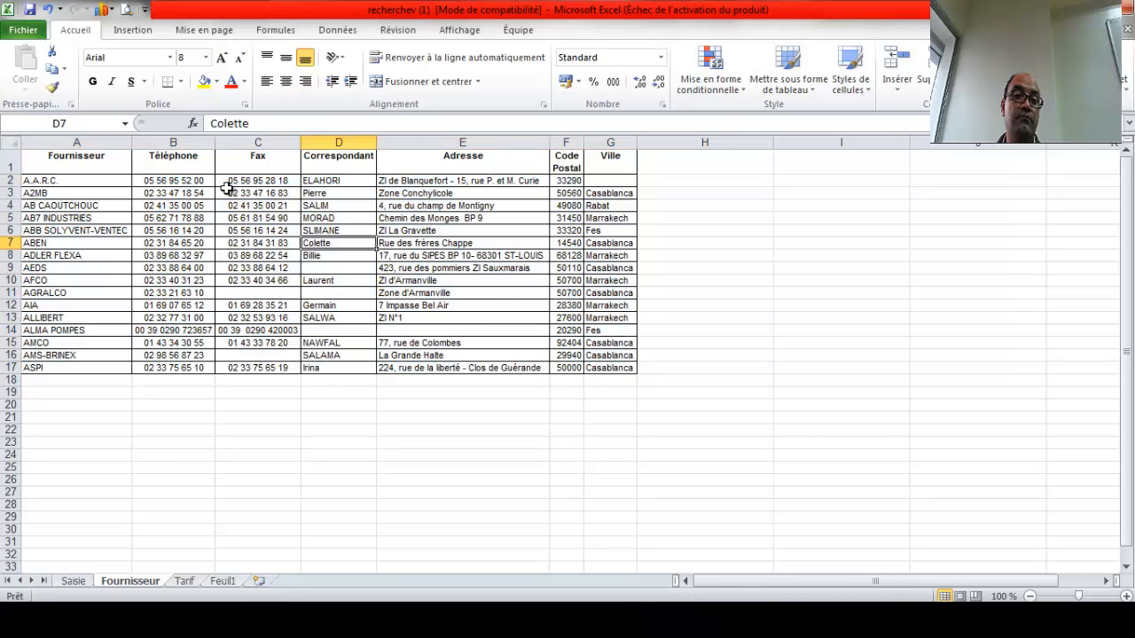
drag(177, 180, 603, 367)
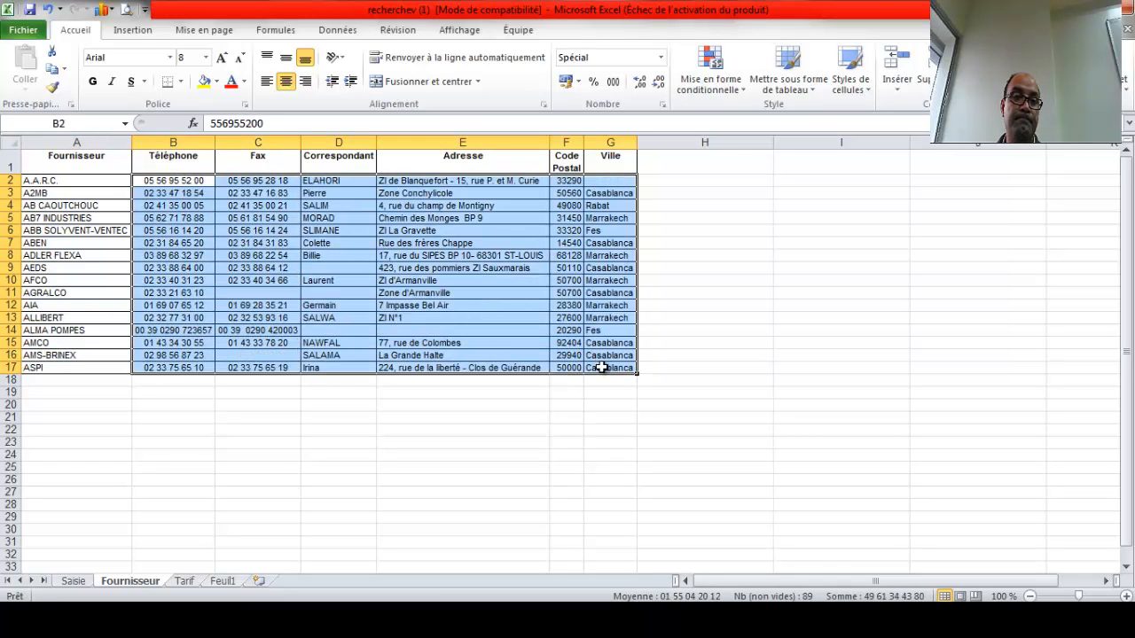
click(363, 220)
drag(87, 169, 609, 363)
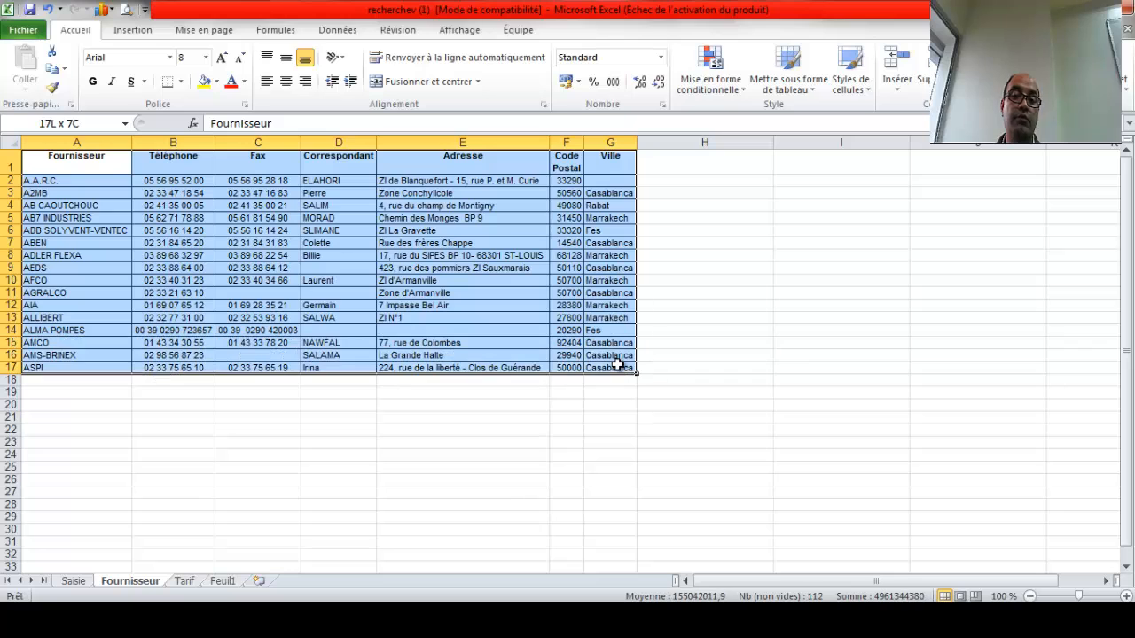
click(820, 293)
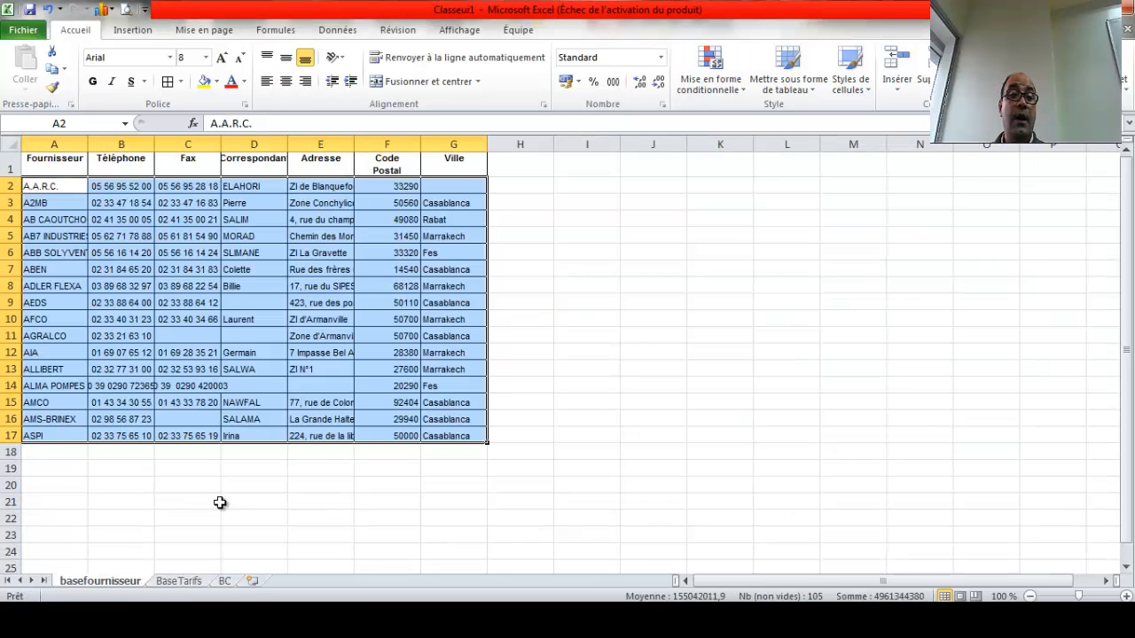
Return to the Classeur1 workbook and check the range name of A2:A17 on the basefournisseur sheet.
click(216, 501)
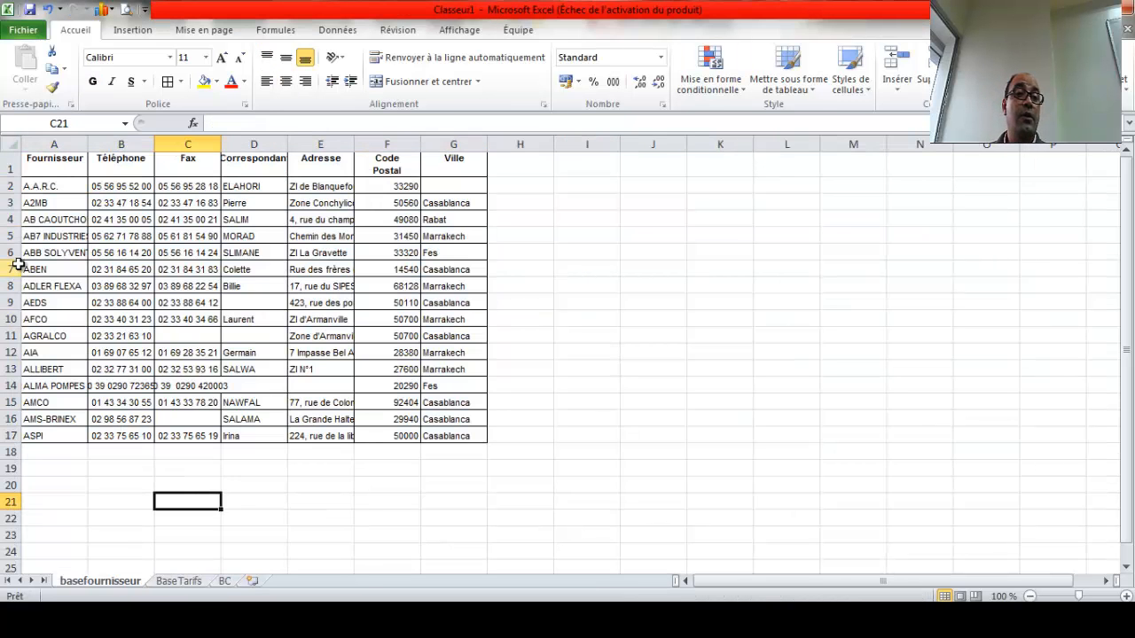
drag(43, 190, 57, 434)
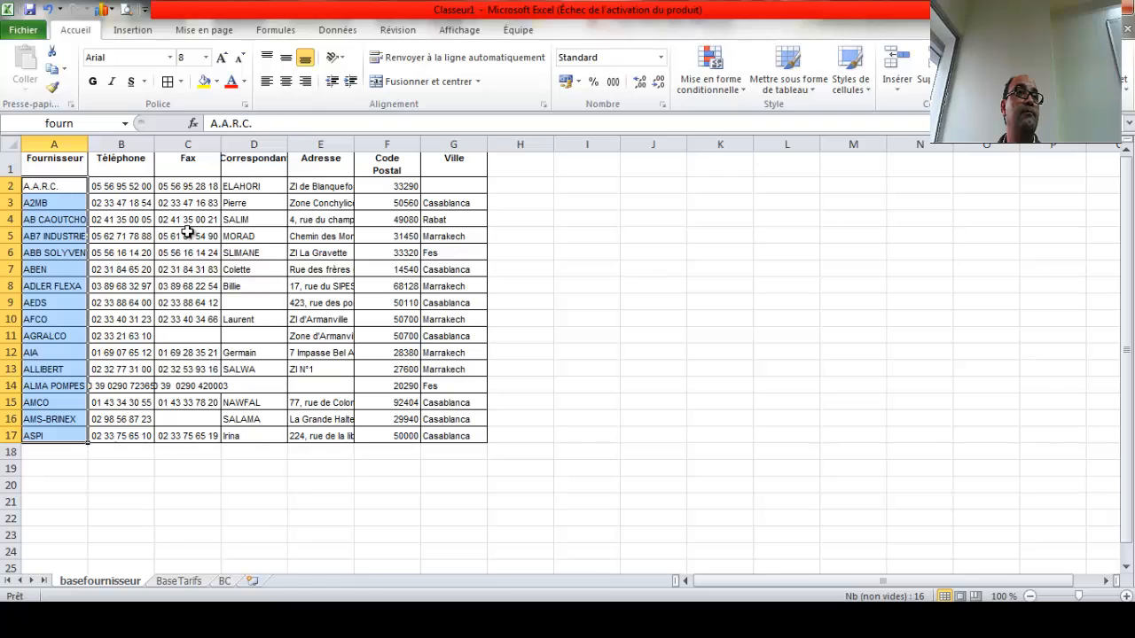
click(699, 239)
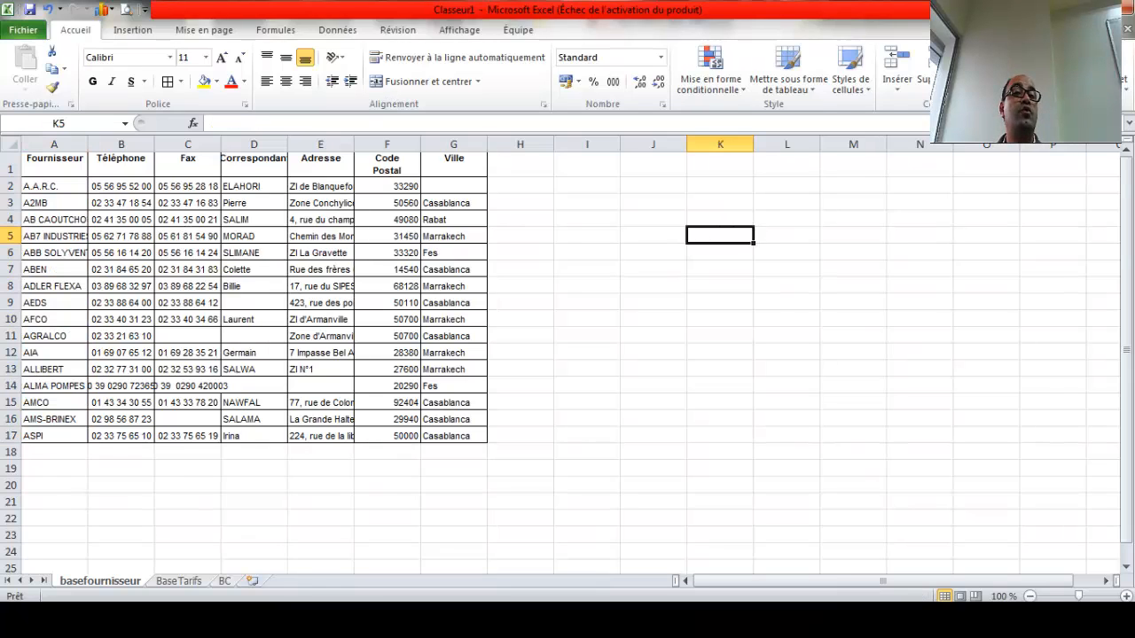
click(328, 620)
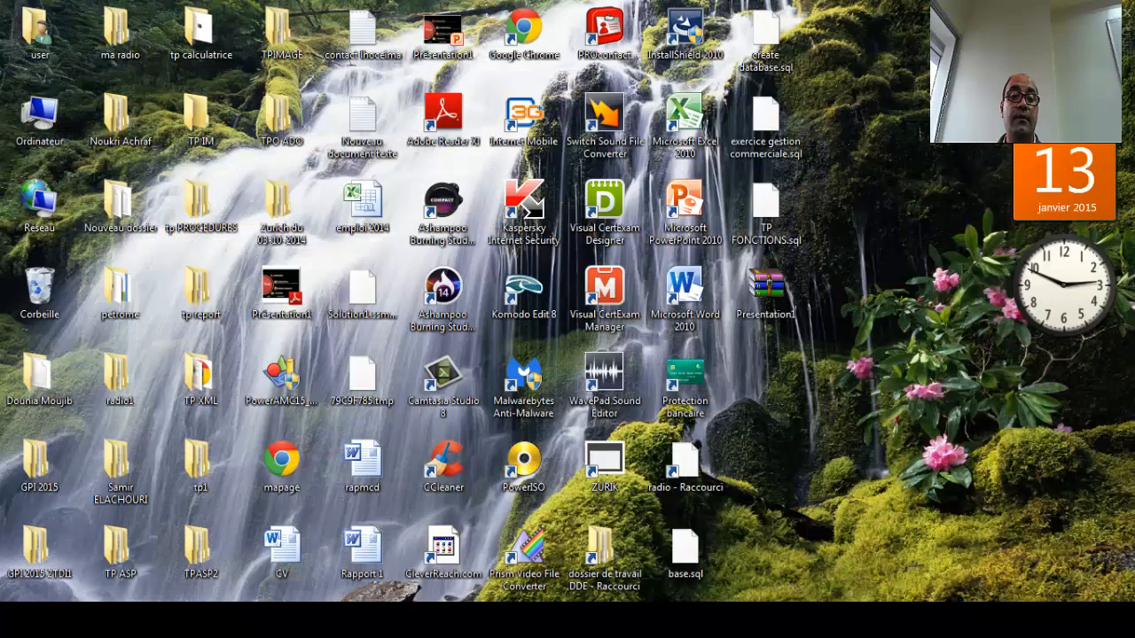
mouse_move(280, 621)
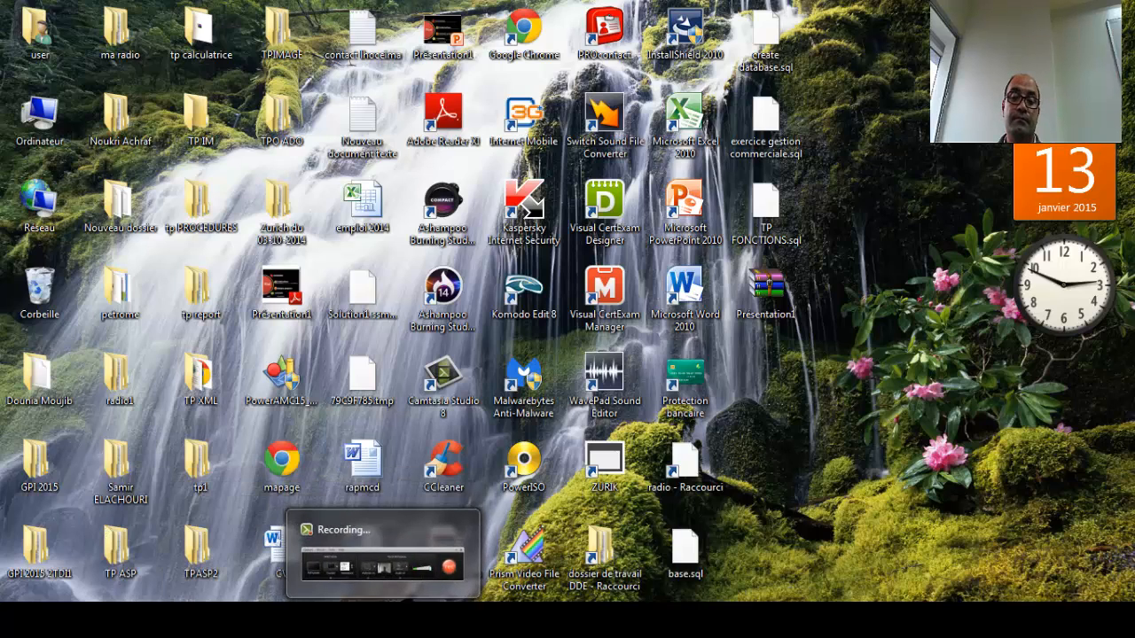
click(381, 620)
click(1055, 543)
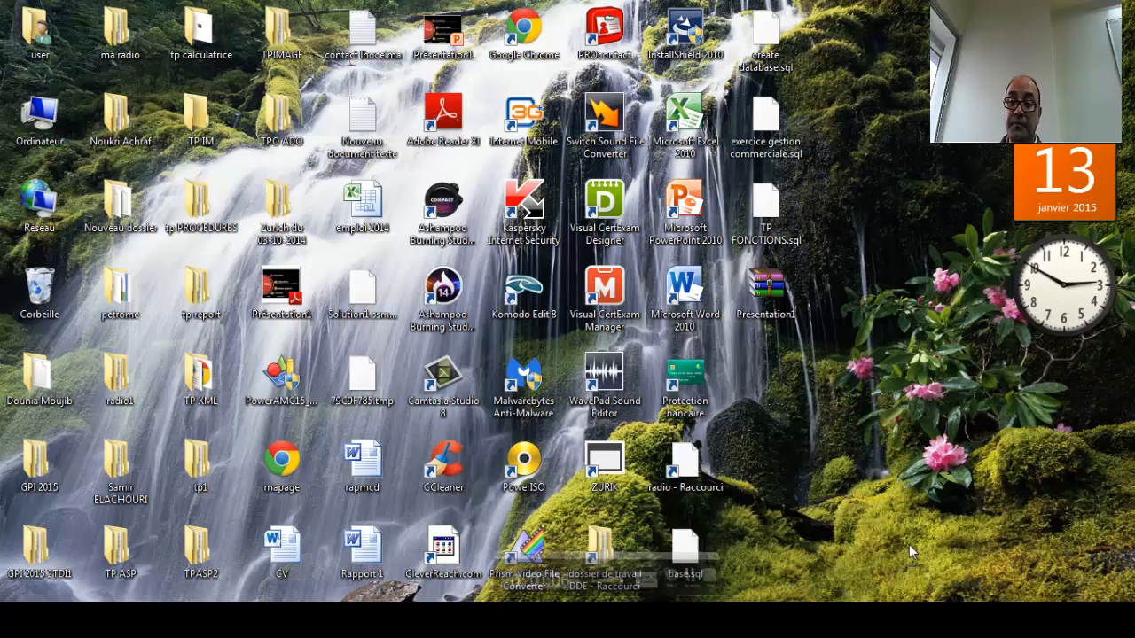
mouse_move(382, 620)
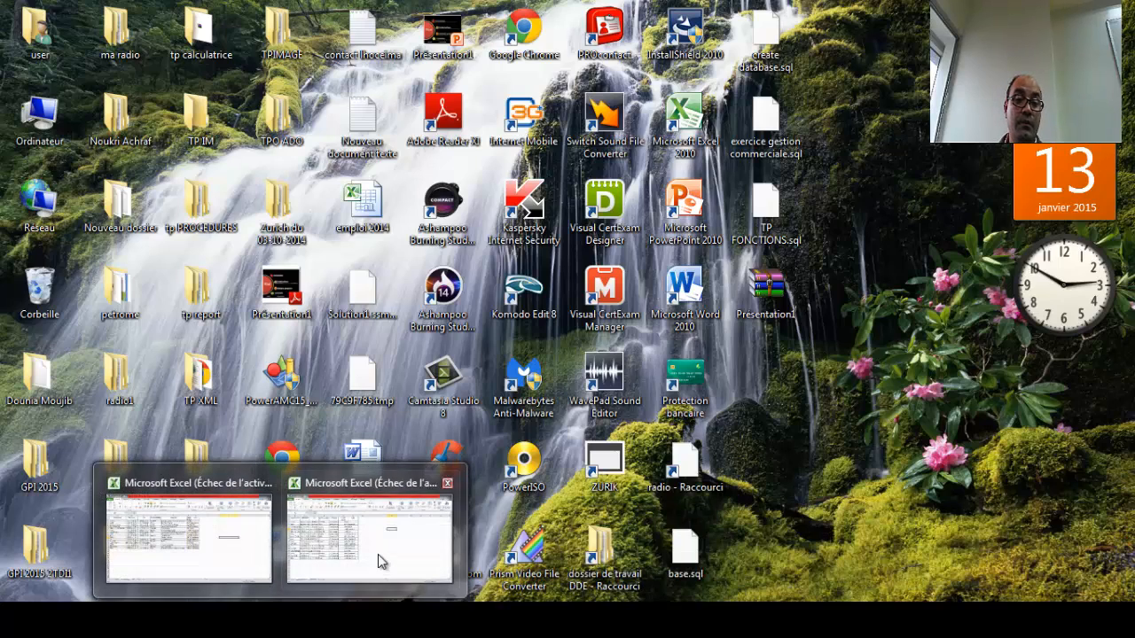
click(379, 557)
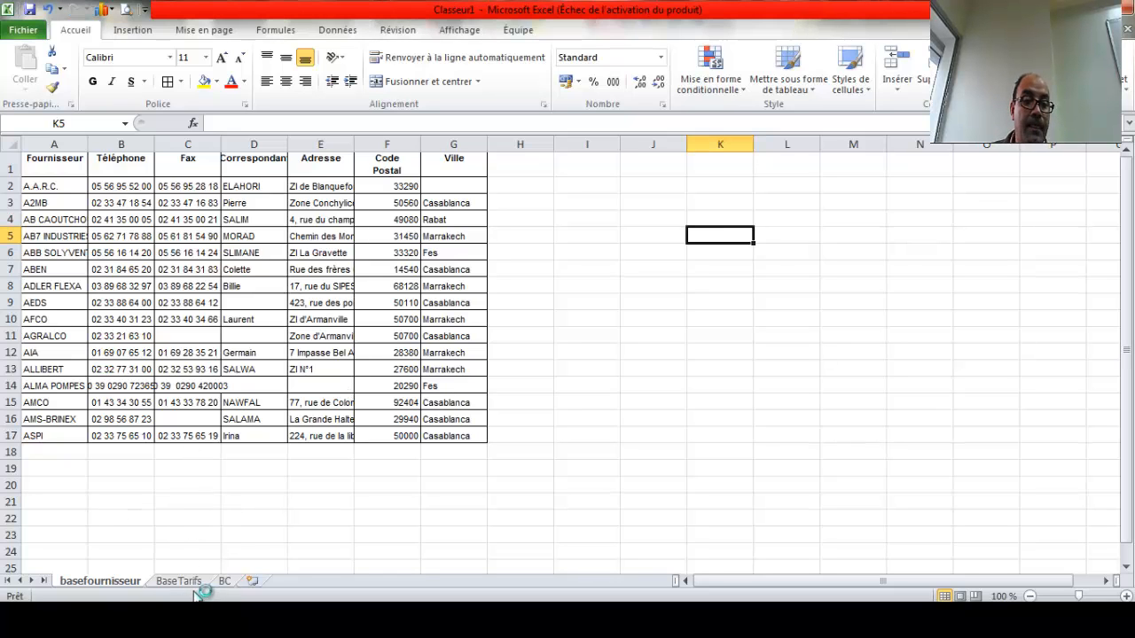
Switch to the recherchev workbook and open the data validation settings of supplier cell B3 on the Saisie sheet.
click(276, 620)
click(226, 565)
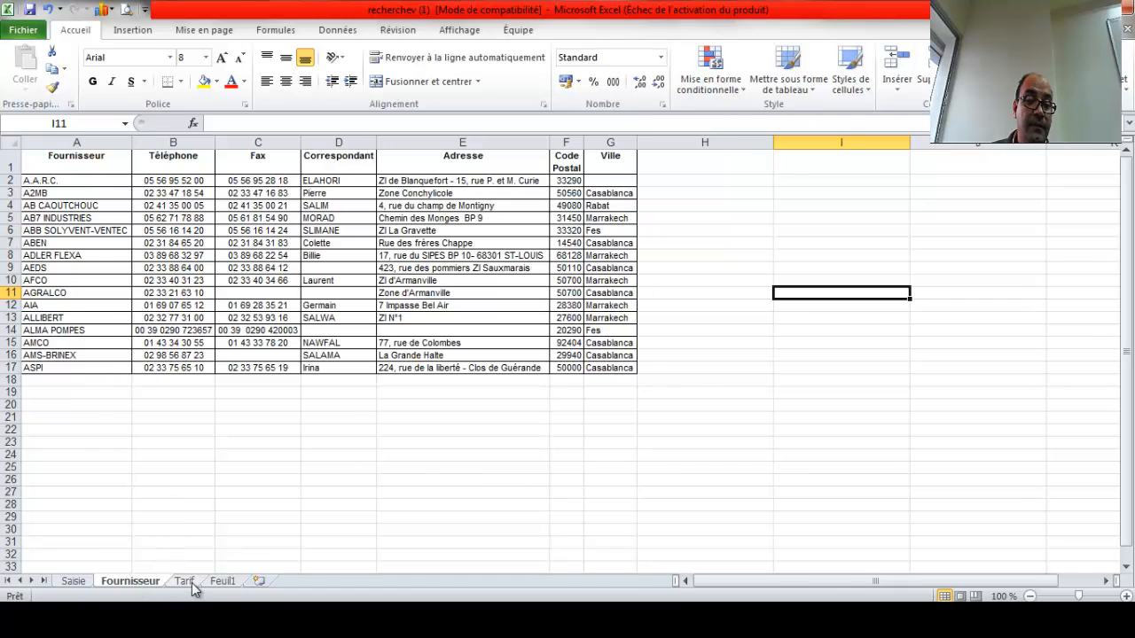
click(221, 582)
click(186, 583)
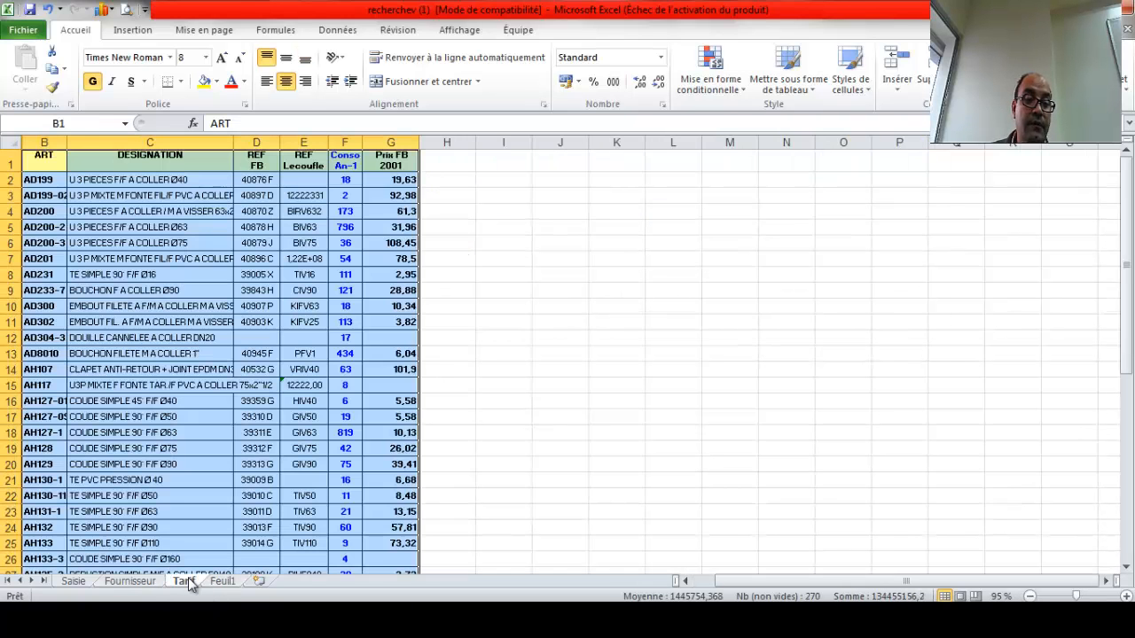
click(76, 584)
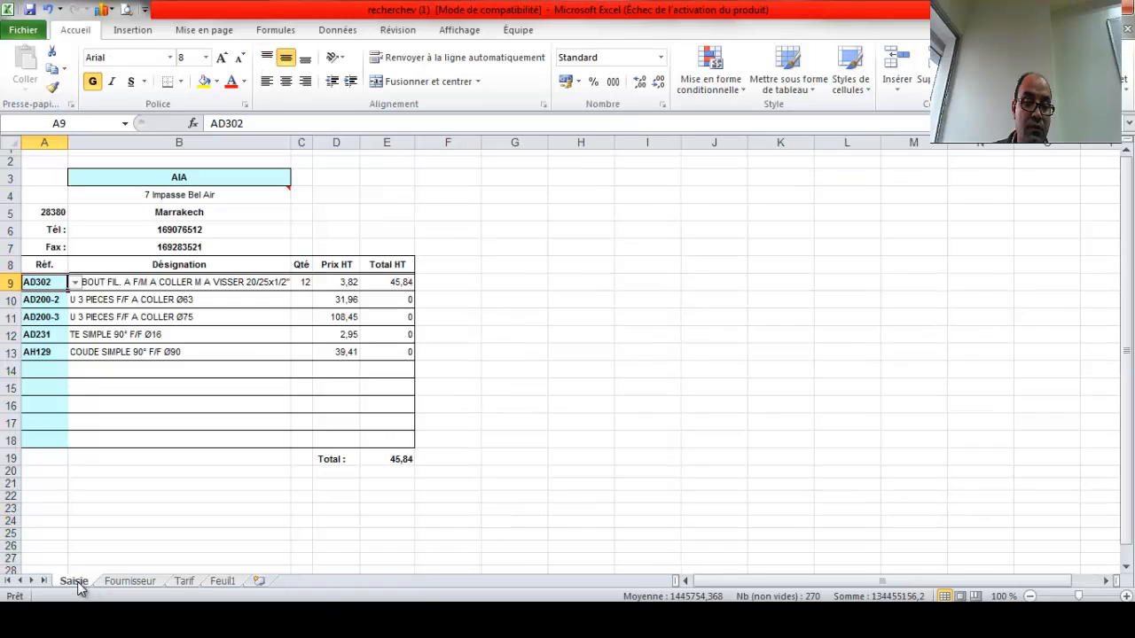
click(163, 175)
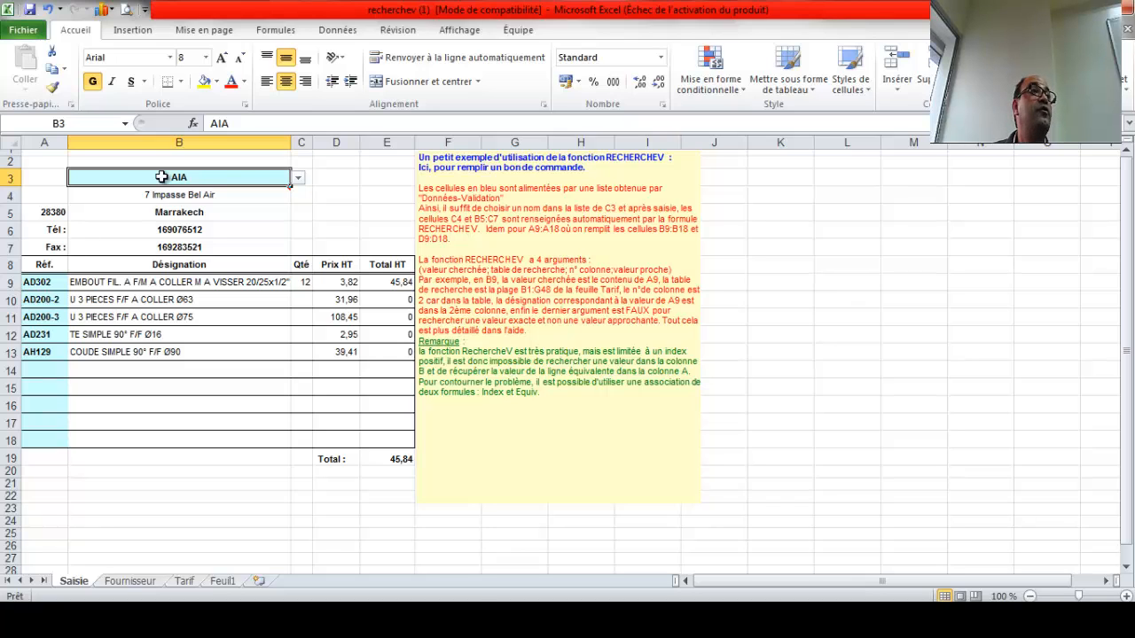
click(337, 32)
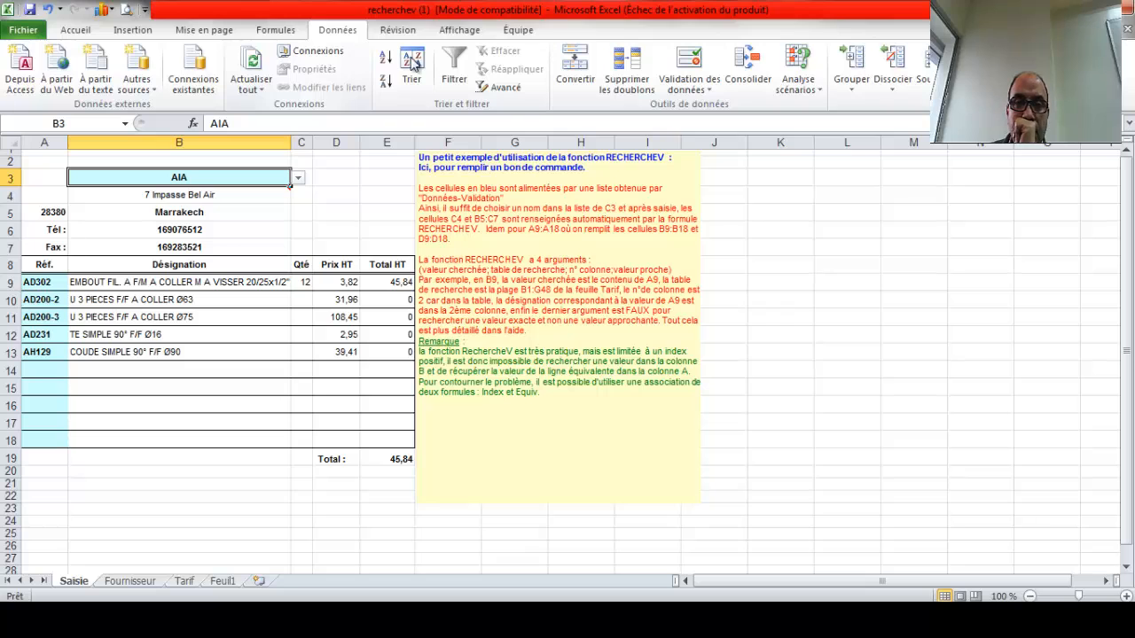
click(693, 82)
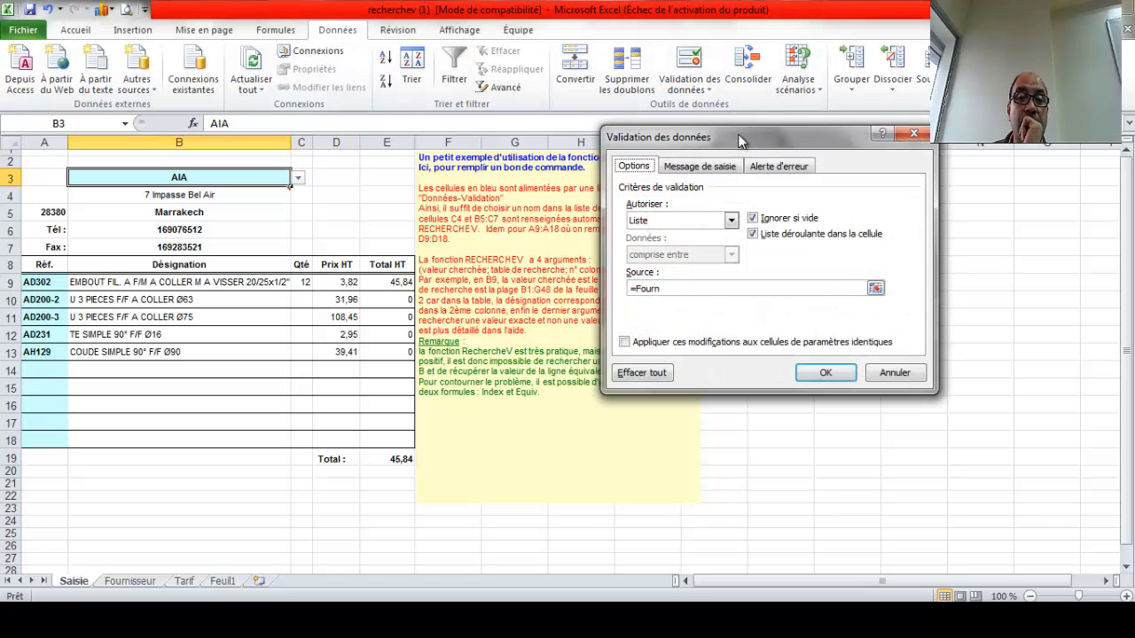
Examine the validation criteria of cell B3, its allowed types, source, input message and error alert, and close the settings.
drag(741, 139, 621, 75)
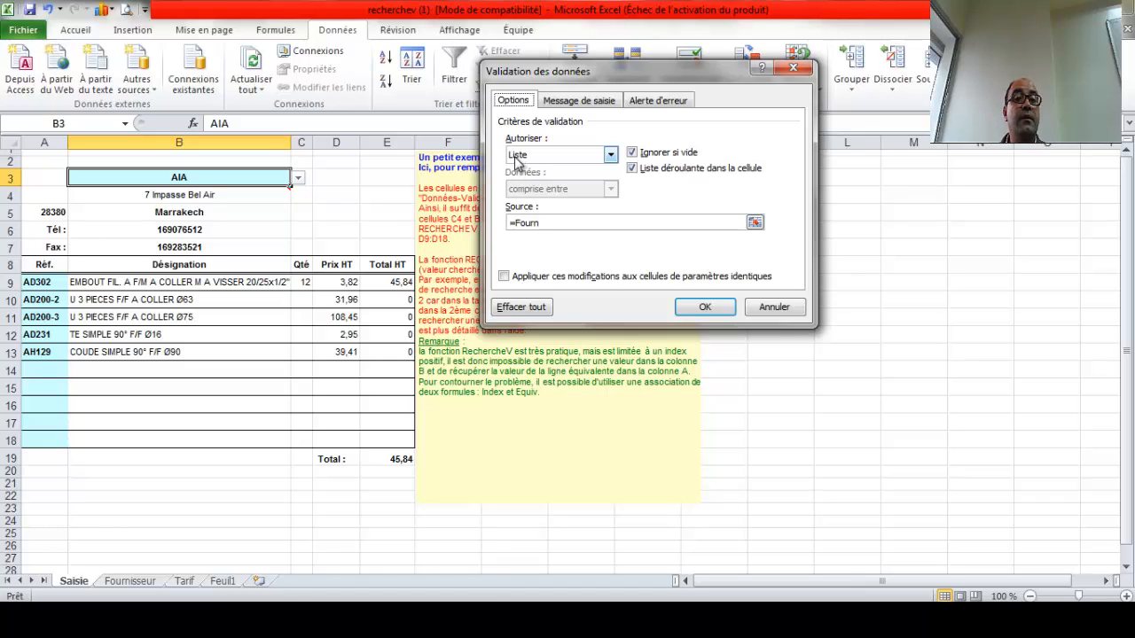
click(611, 155)
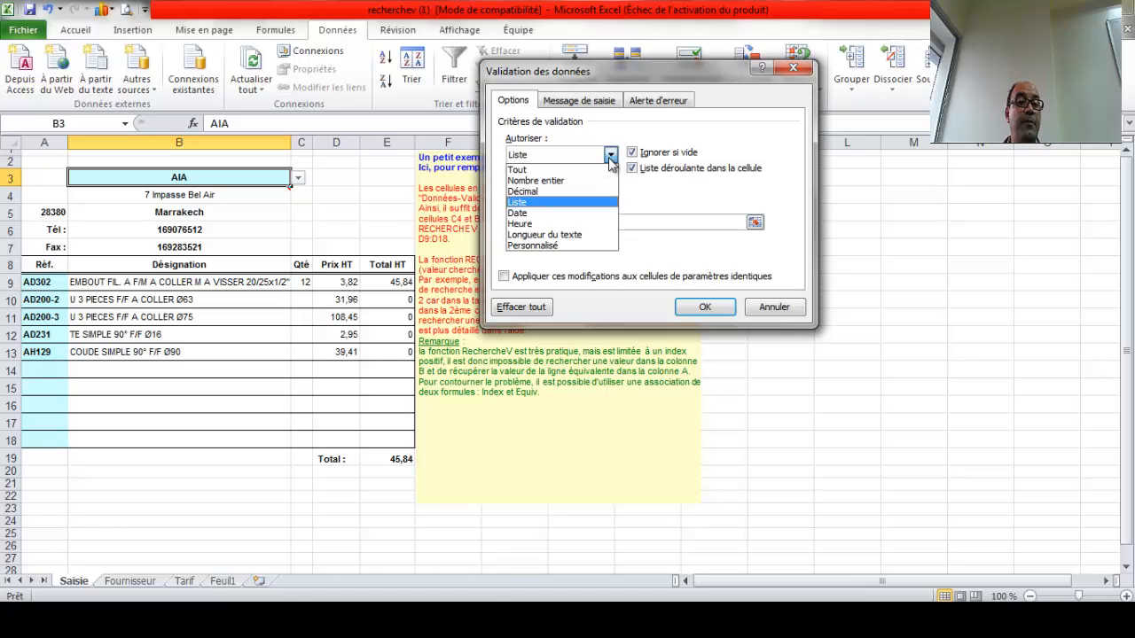
click(610, 157)
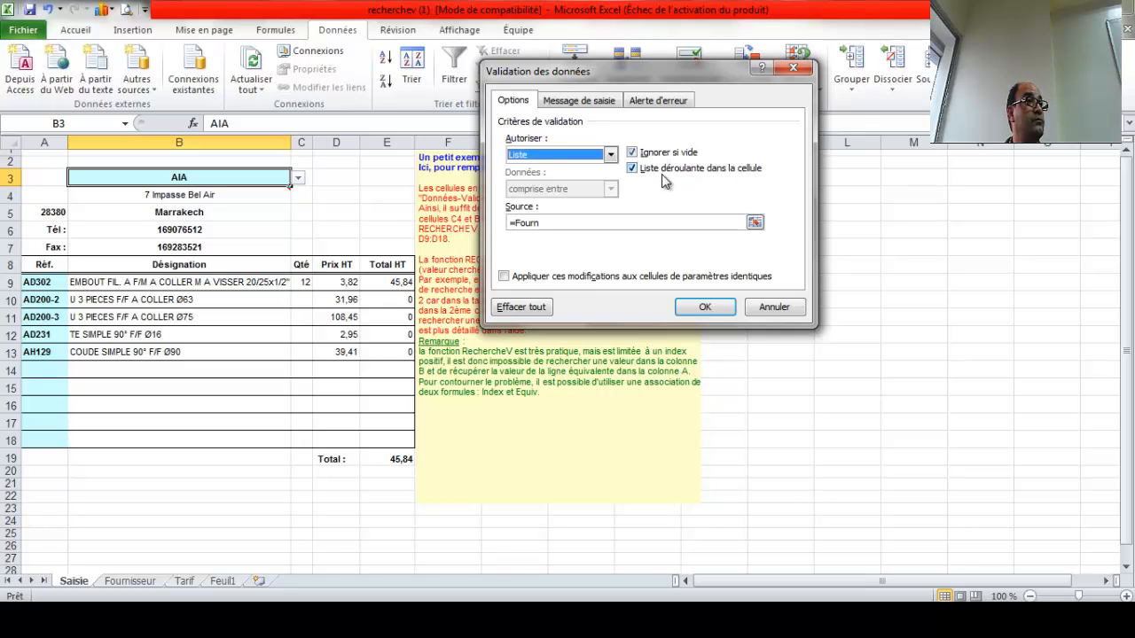
click(587, 103)
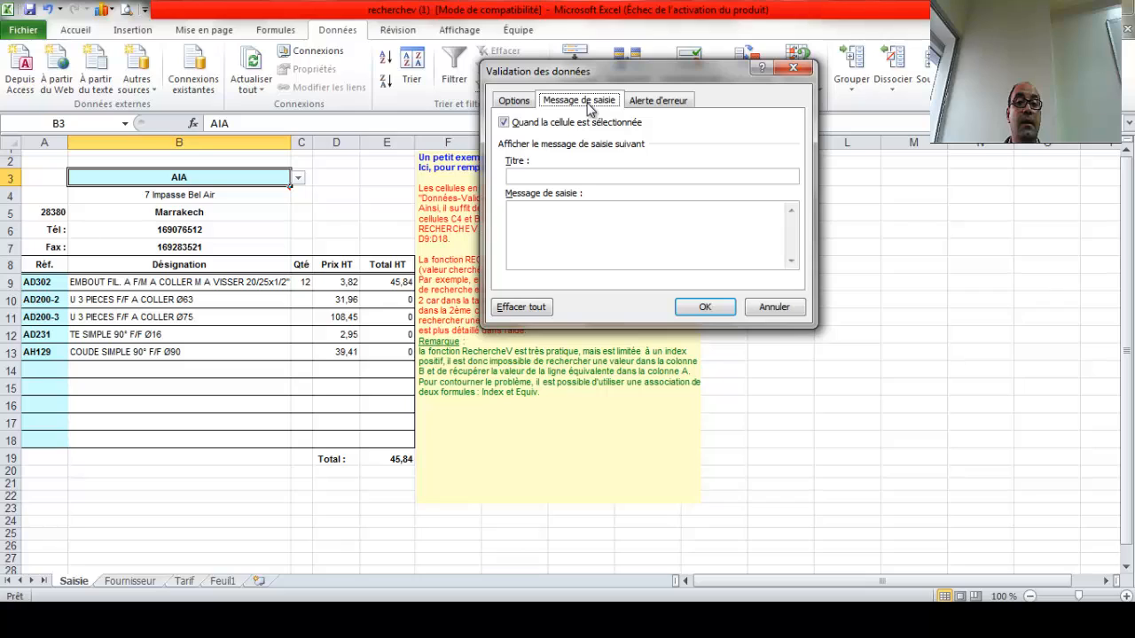
click(653, 103)
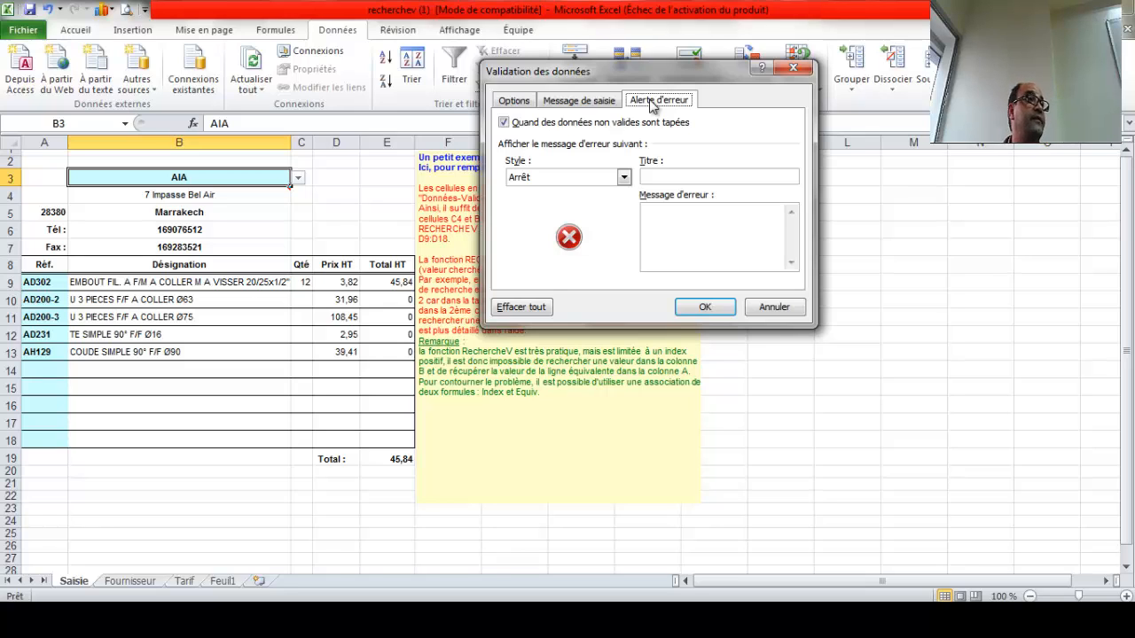
click(793, 67)
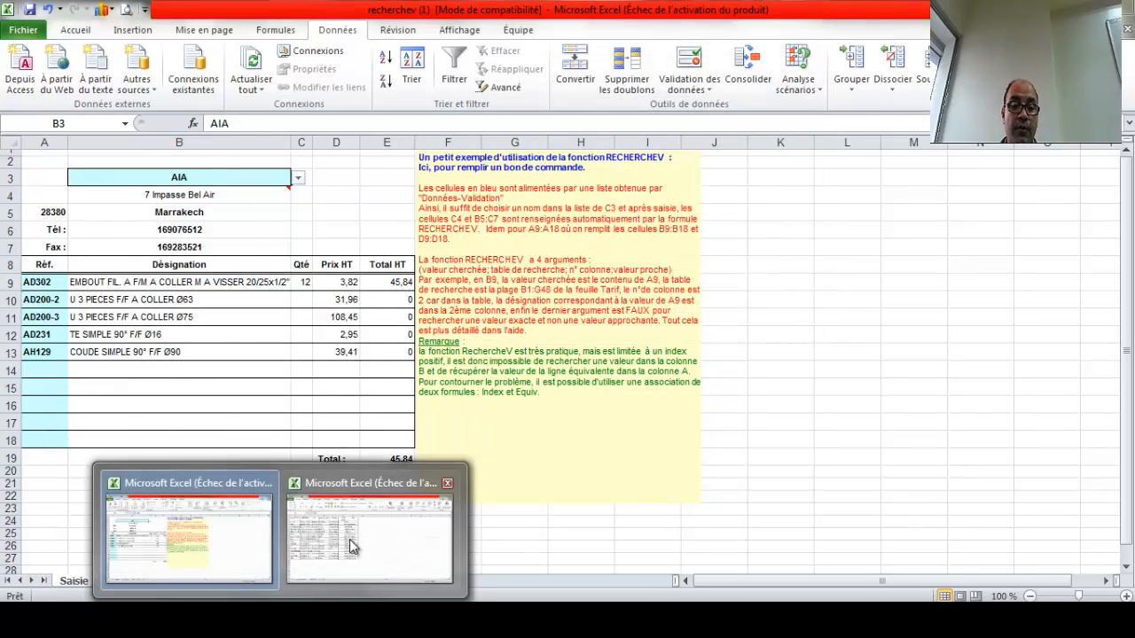
Switch to Classeur1 and set the data validation of the Fournisseur cell D4 on the BC sheet to allow a Liste.
click(352, 545)
click(225, 582)
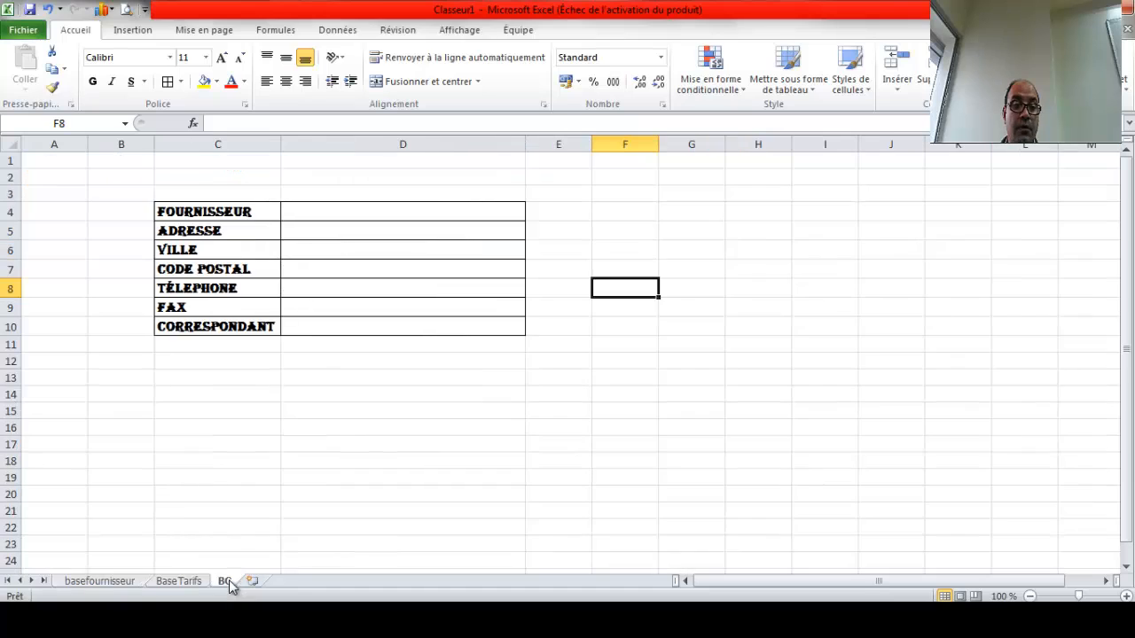
click(434, 207)
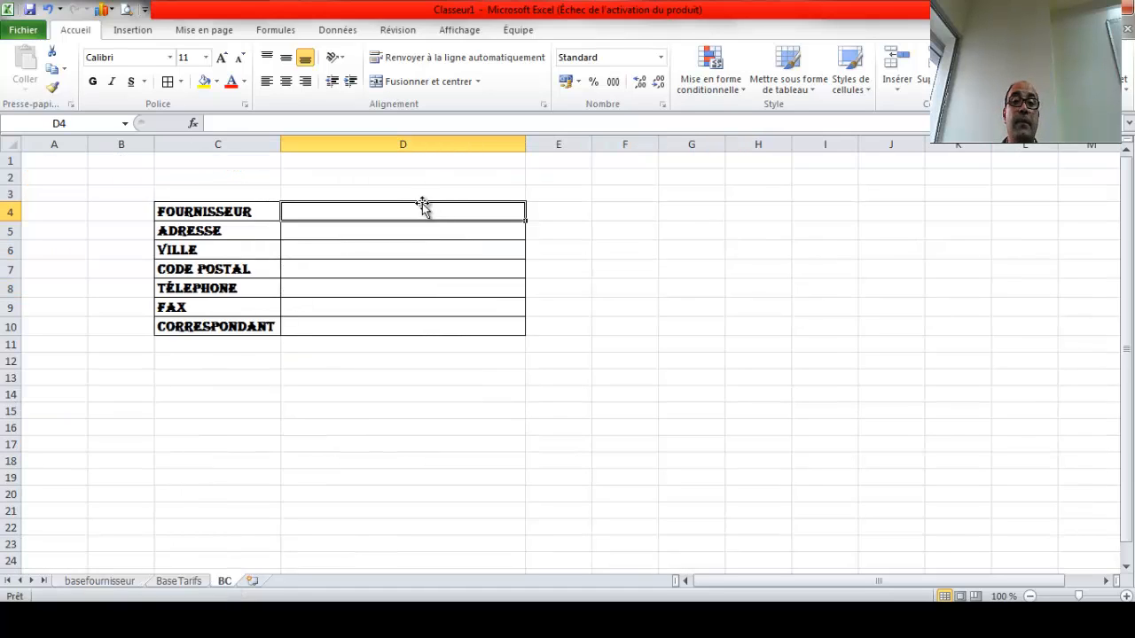
click(342, 30)
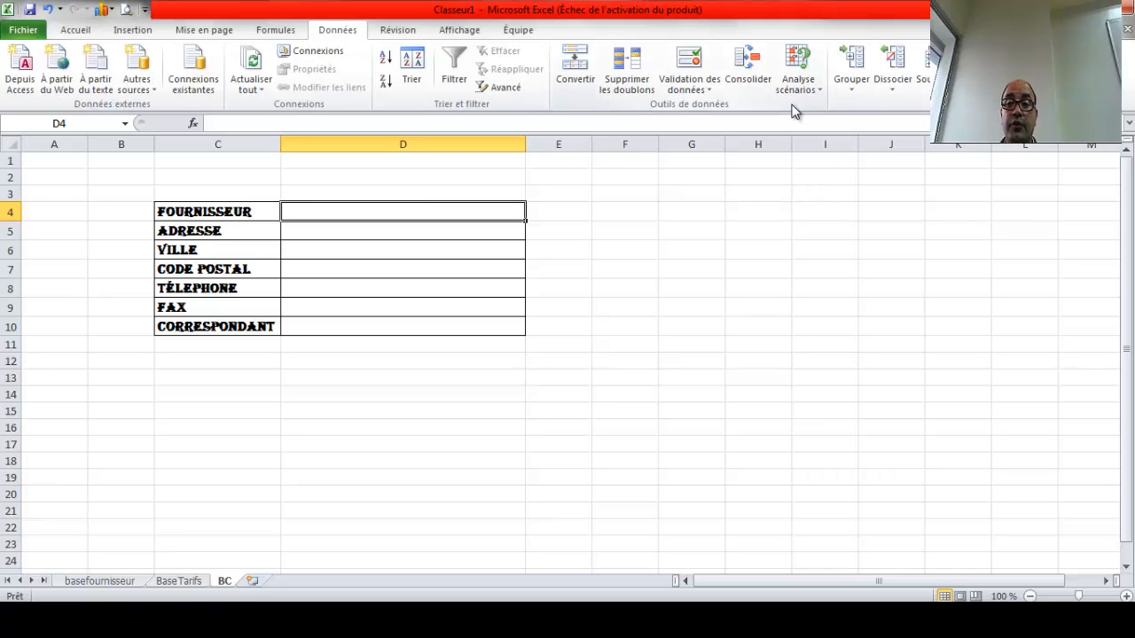
click(693, 64)
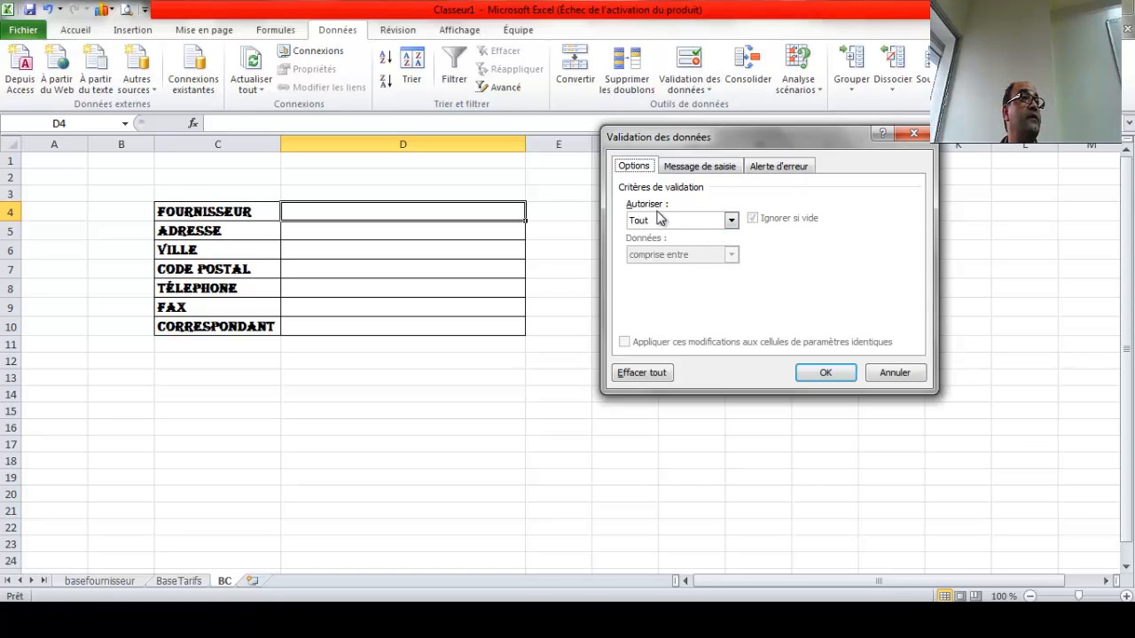
click(731, 220)
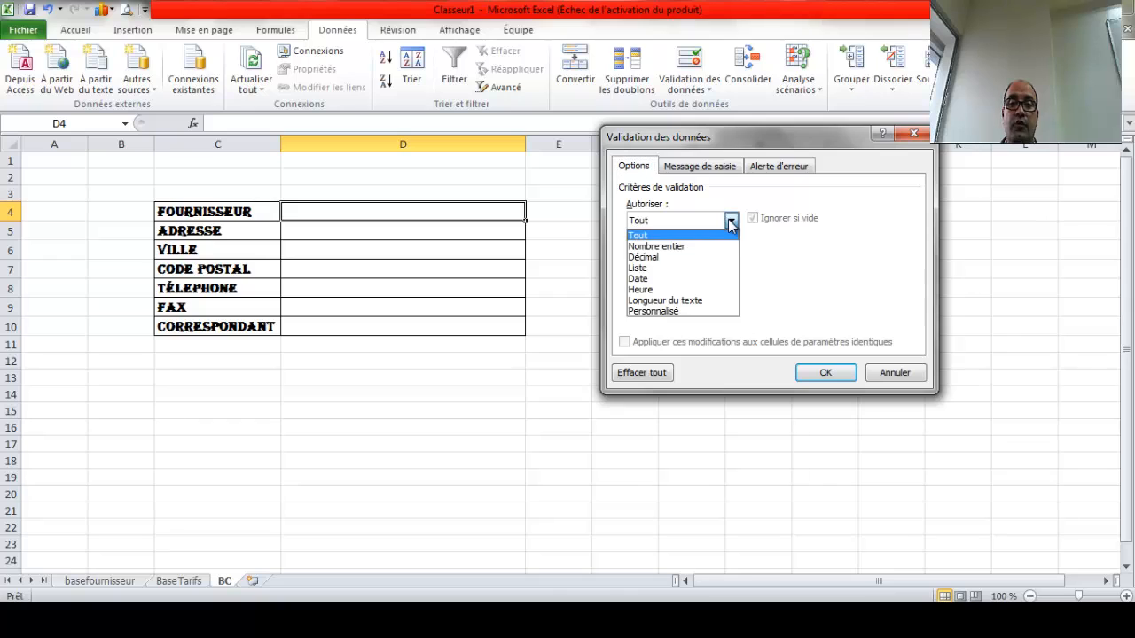
click(652, 268)
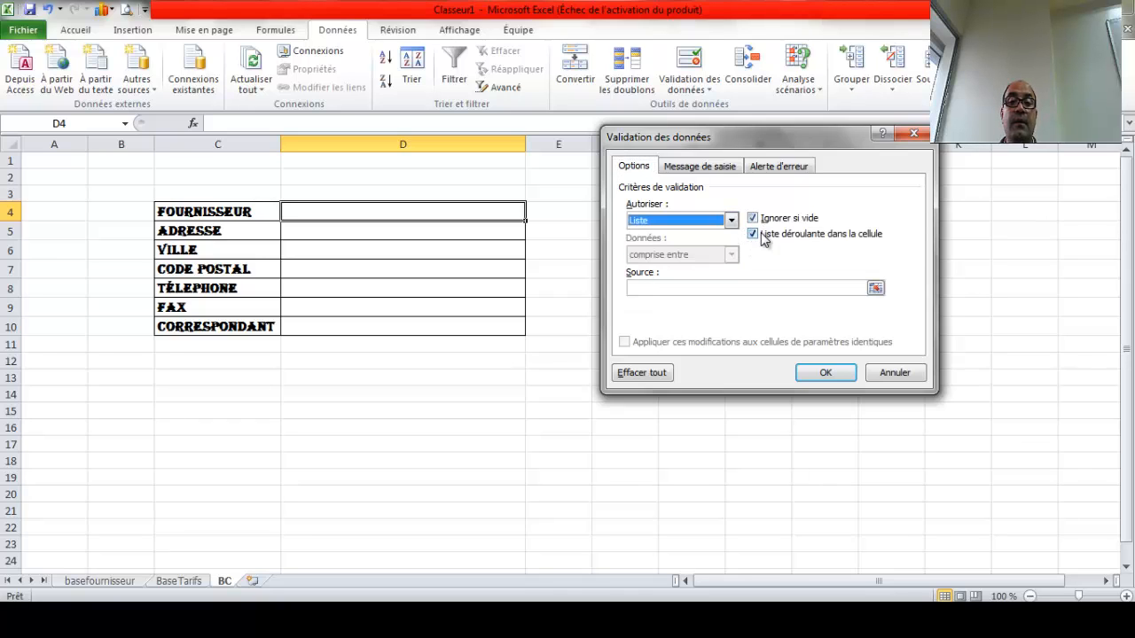
Set the validation list's source to the supplier range A2:A17 on the basefournisseur sheet, as =fourn.
click(677, 289)
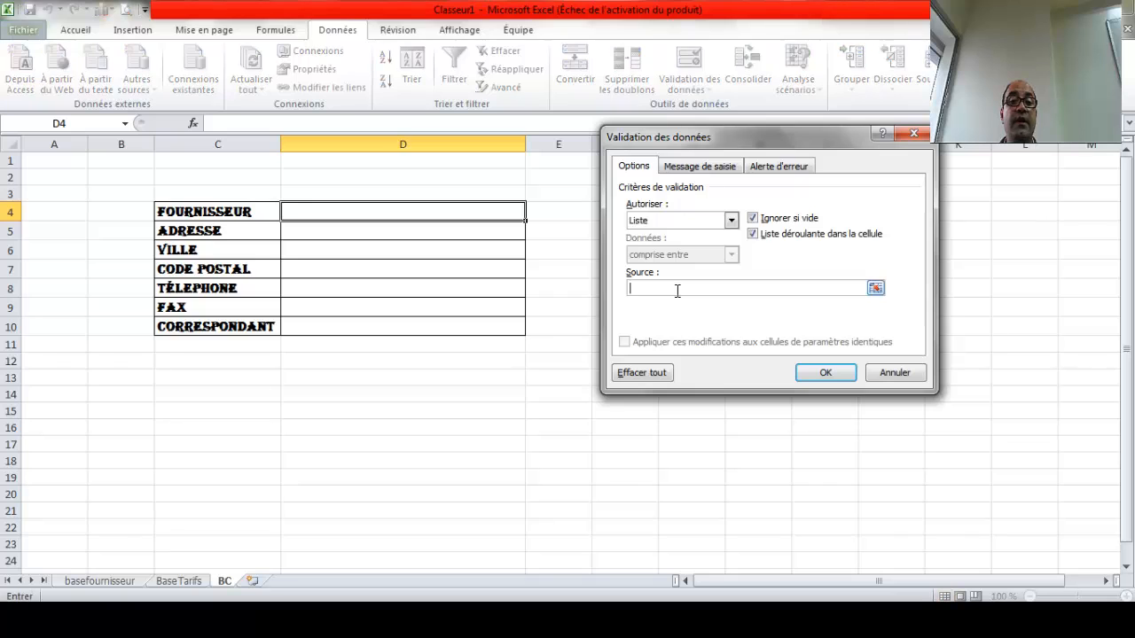
click(876, 288)
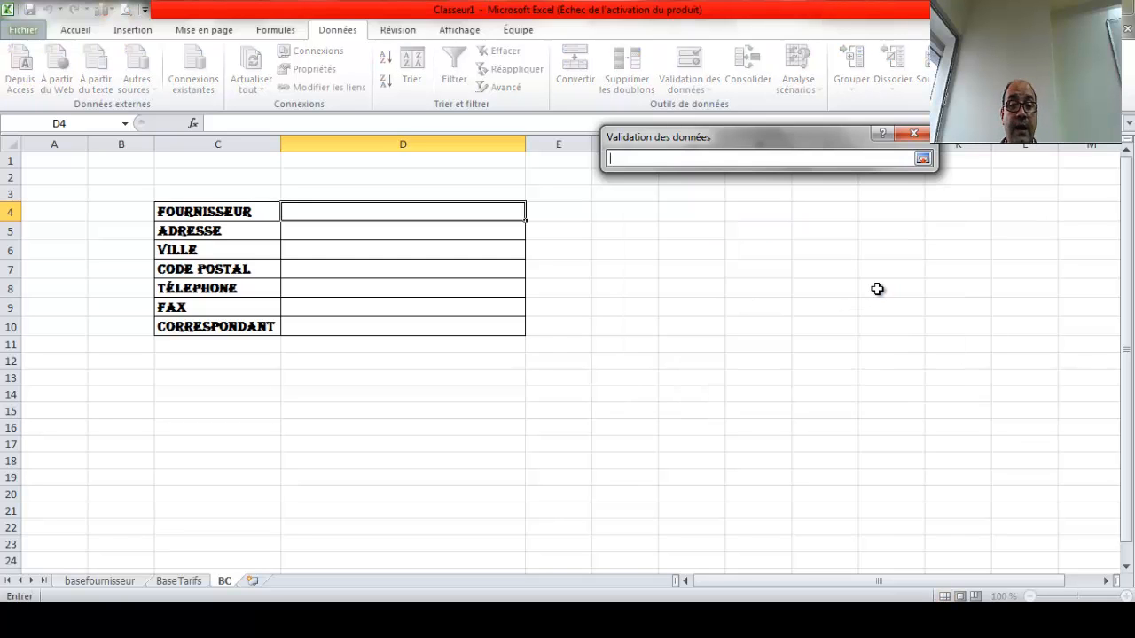
click(105, 592)
drag(38, 188, 89, 433)
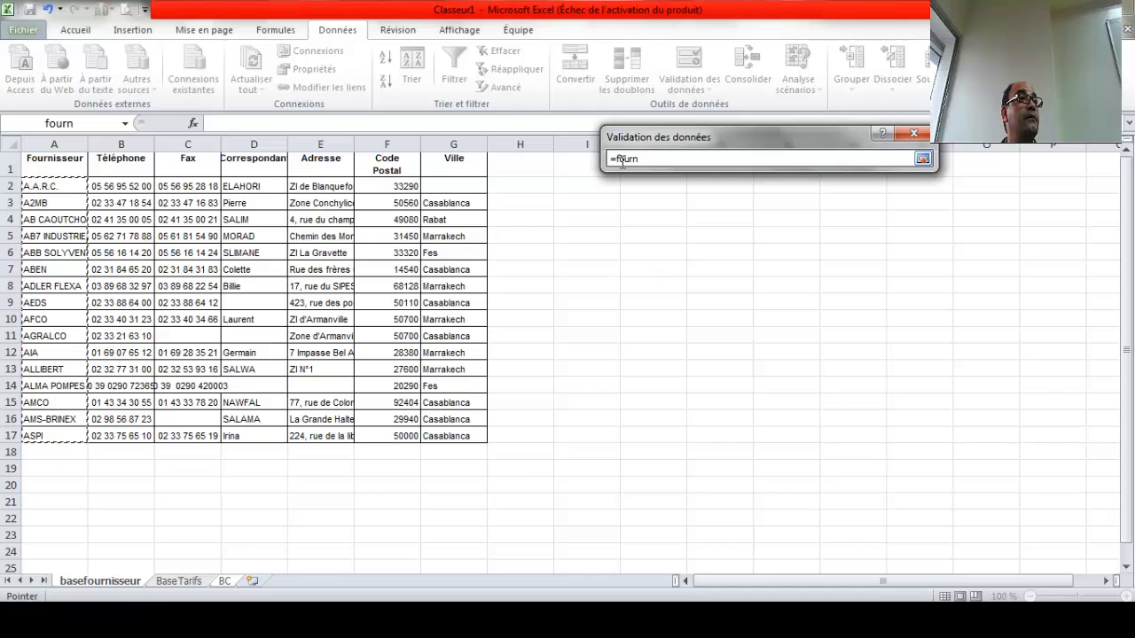
click(923, 159)
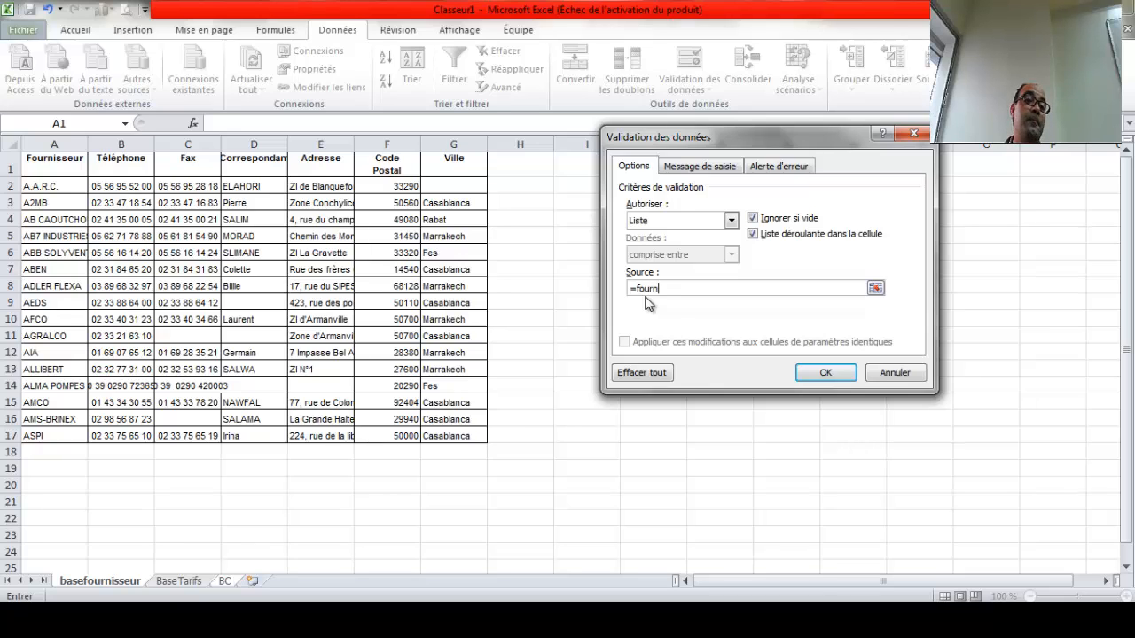
Re-enter =fourn as the validation list's source and apply the validation to the Fournisseur cell D4.
drag(667, 287, 624, 295)
text(=f)
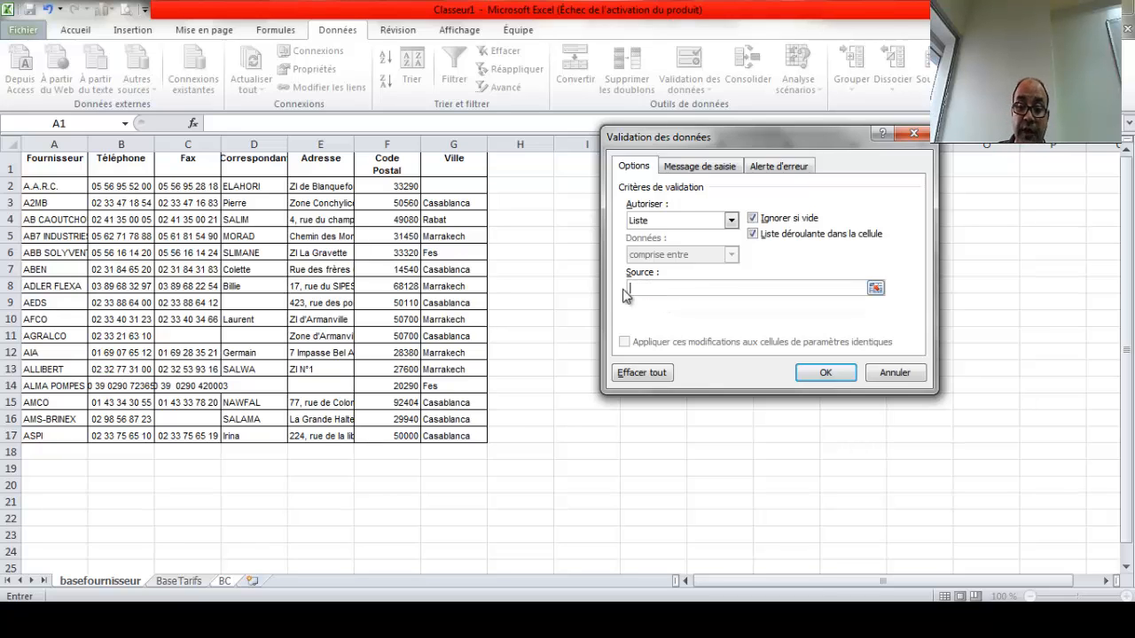
text(ourn)
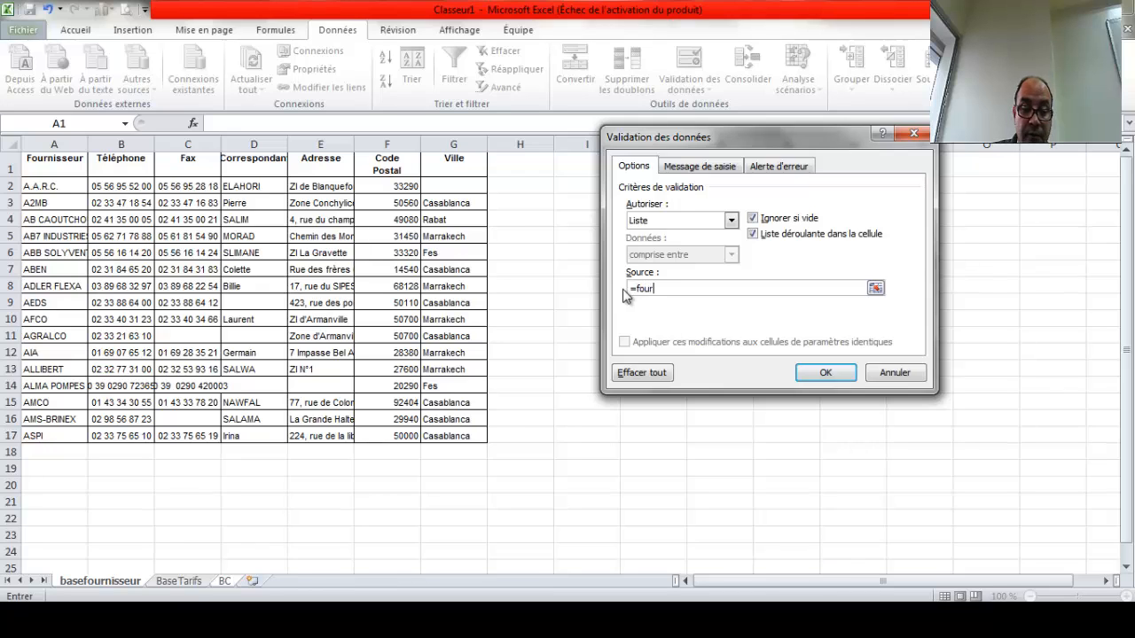
click(816, 373)
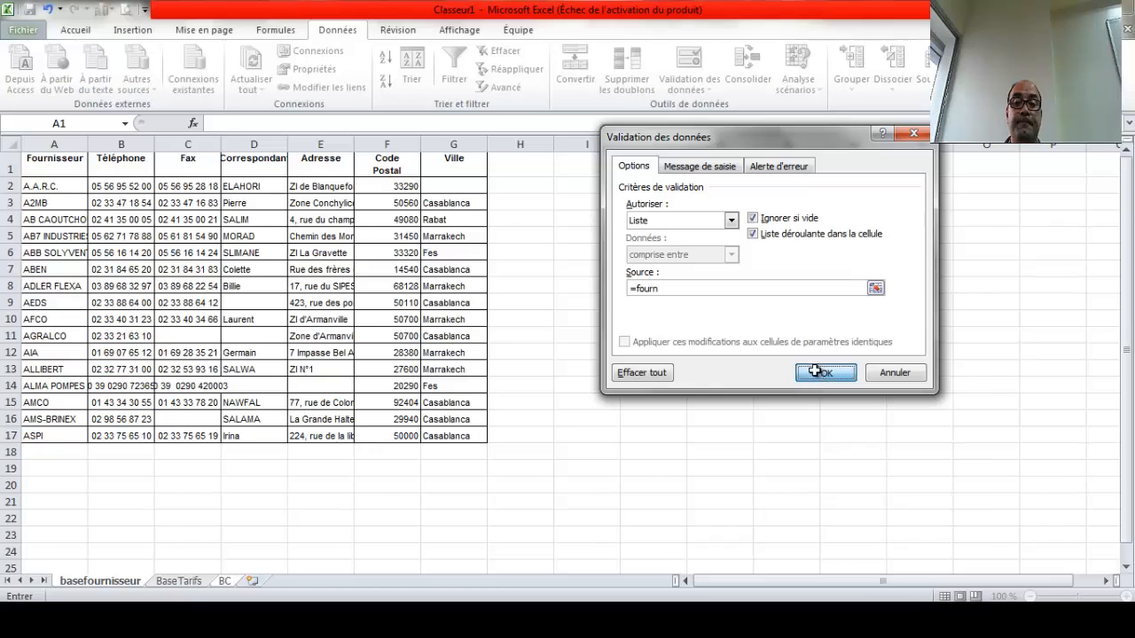
Check the supplier drop-down list of cell D4 on the BC sheet through to its last entries.
click(533, 214)
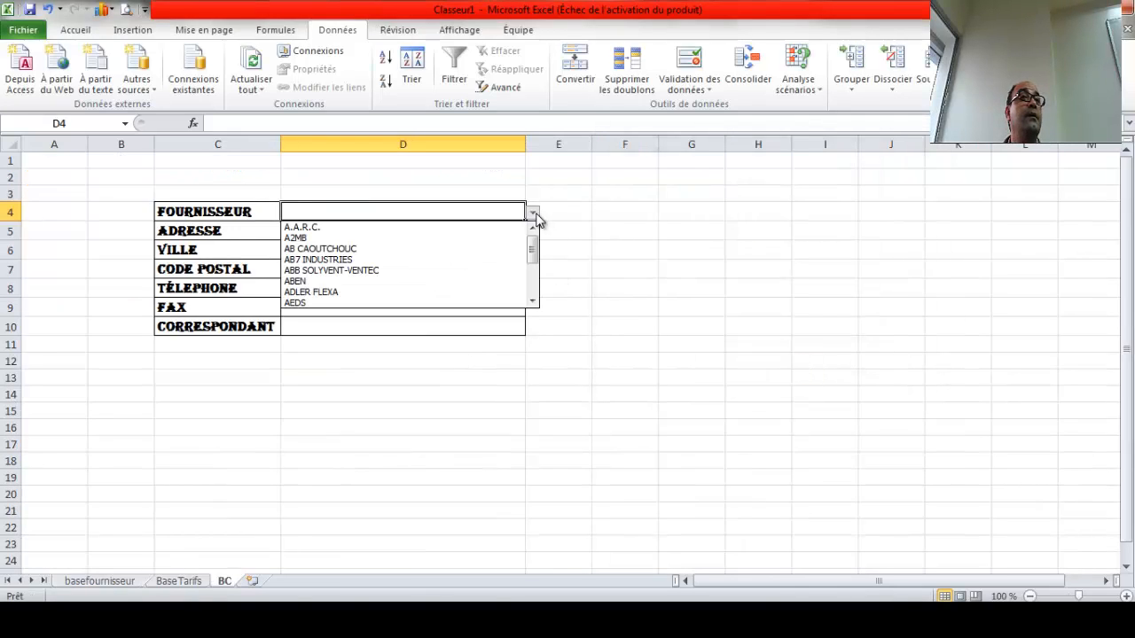
mouse_move(533, 249)
mouse_down()
mouse_move(536, 332)
mouse_move(542, 241)
mouse_up()
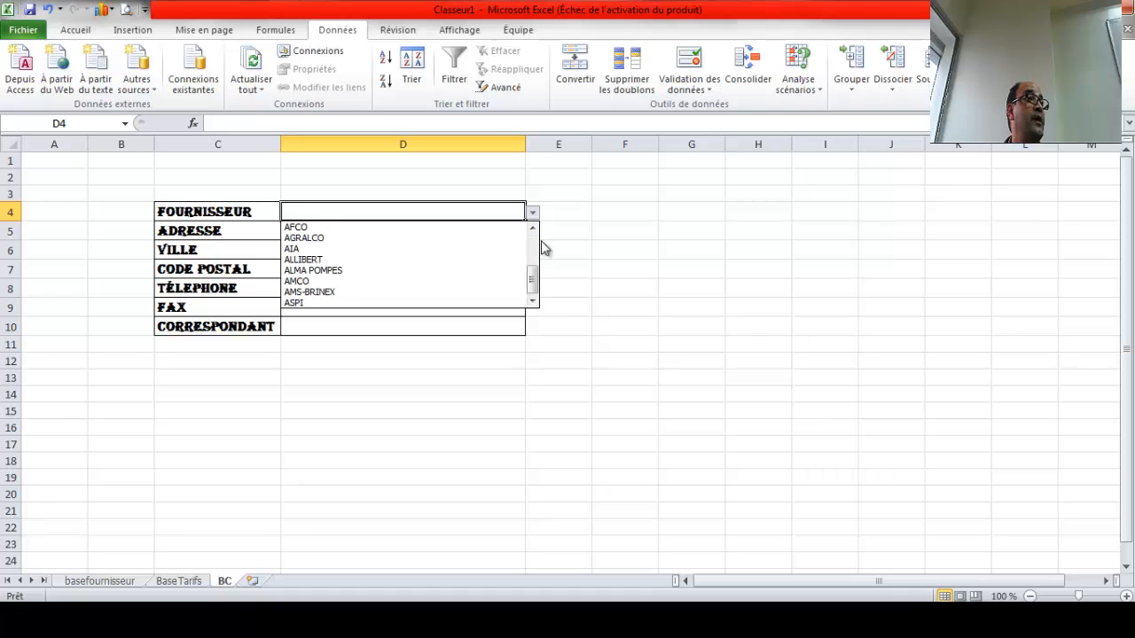
click(608, 294)
click(354, 621)
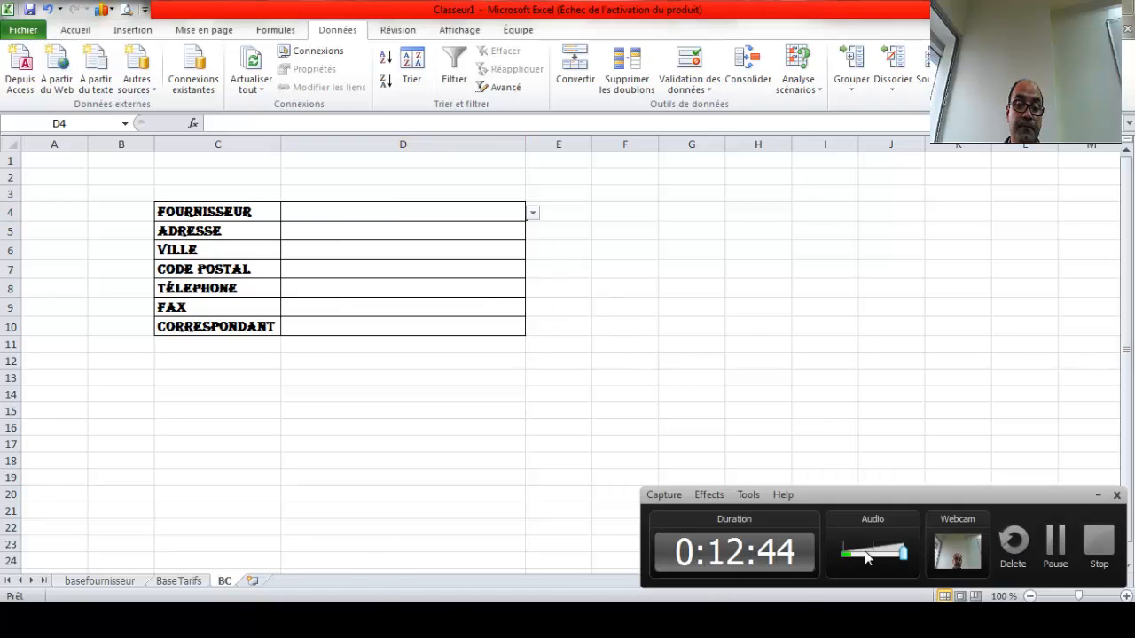
click(1098, 495)
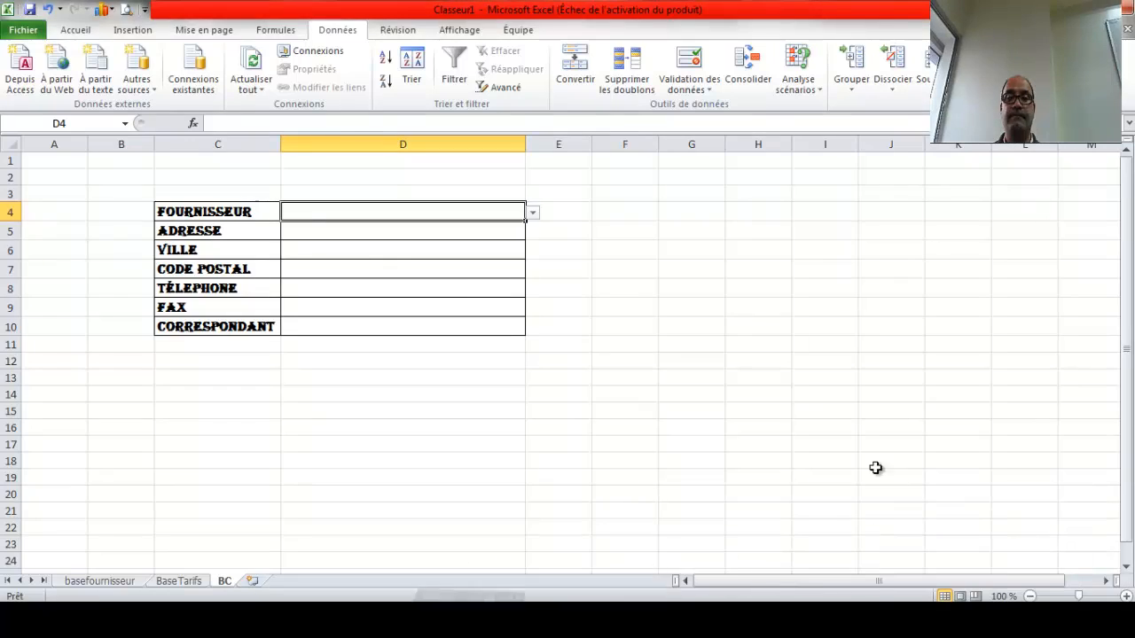
Select the Adresse cell D5 on the BC sheet and examine the Fournisseur and Adresse columns on the basefournisseur sheet.
click(351, 228)
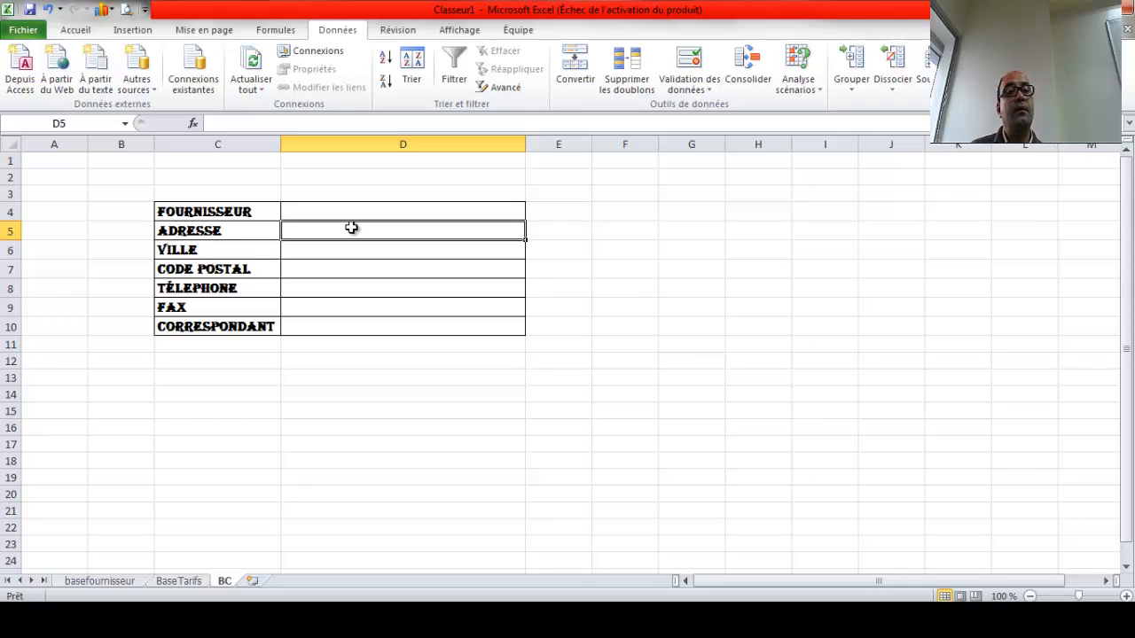
click(339, 212)
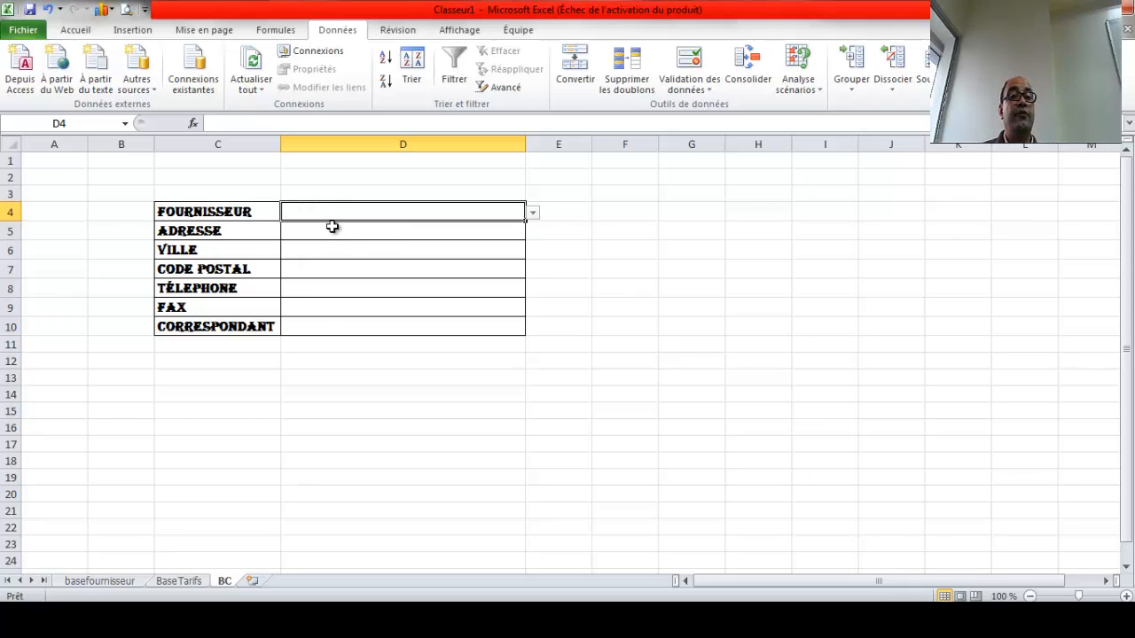
click(329, 236)
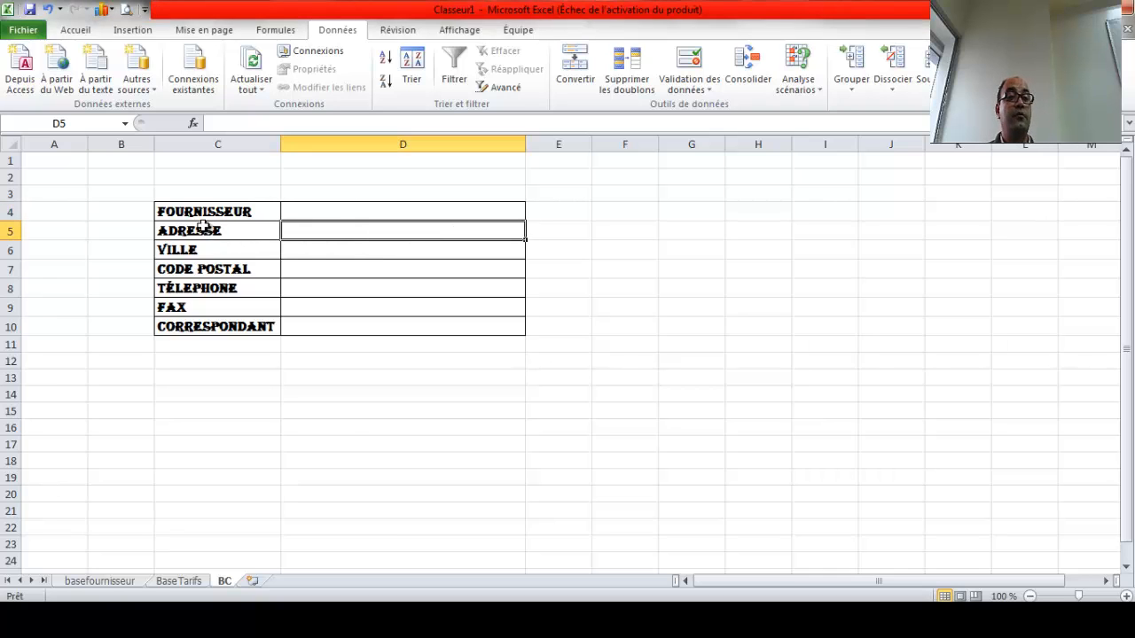
click(99, 581)
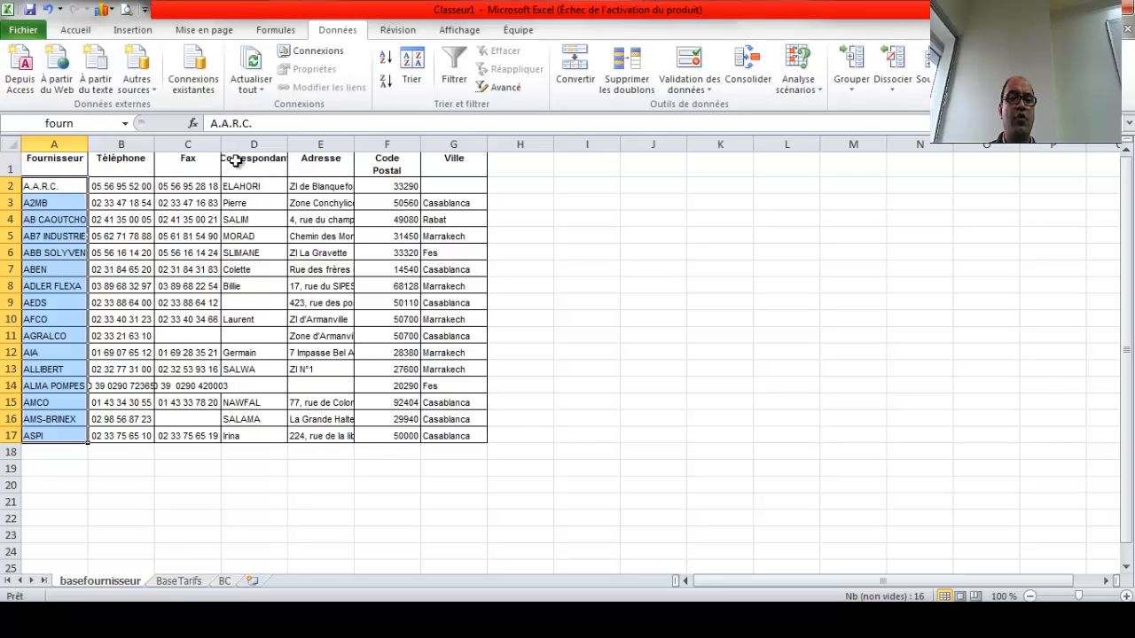
click(317, 185)
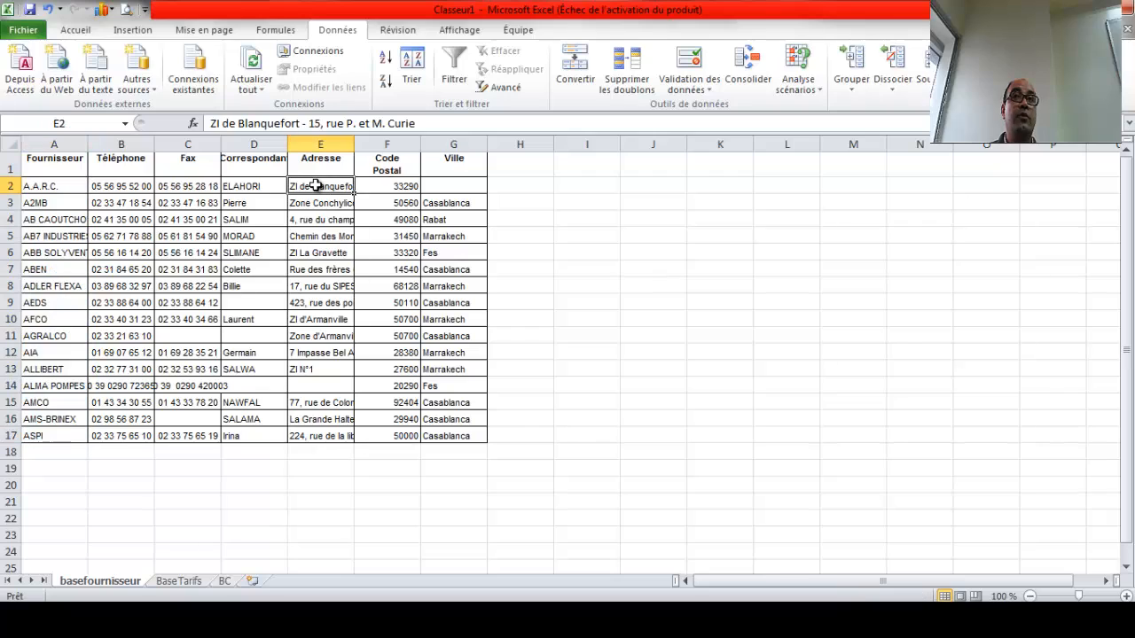
click(41, 186)
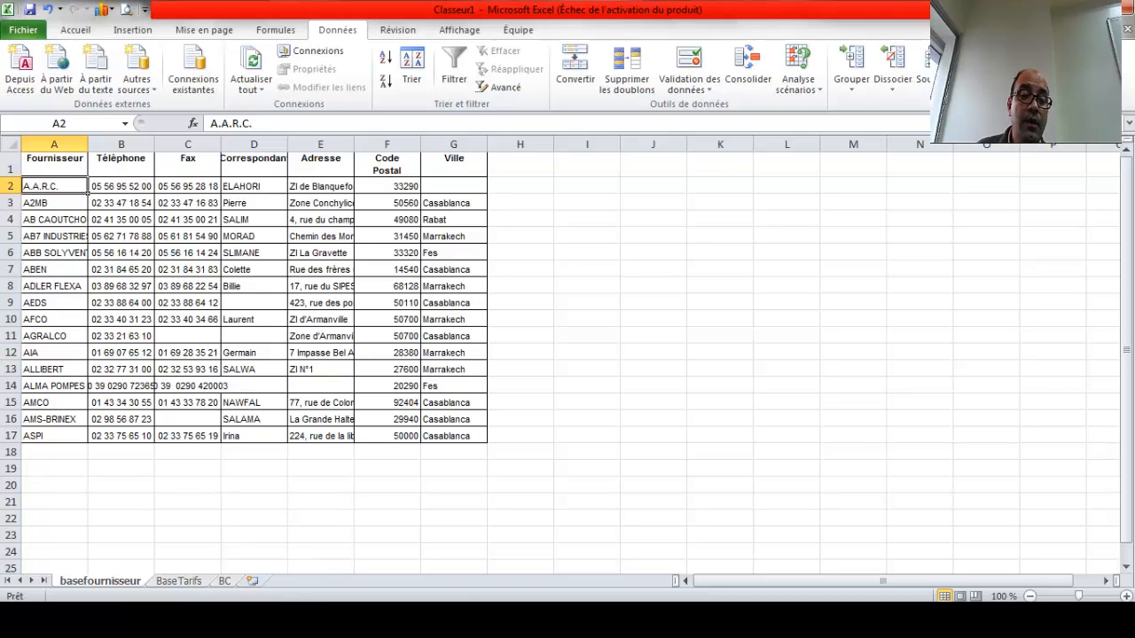
Switch to the recherchev workbook, examine the formula in address cell B4 on the Saisie sheet, and return to Classeur1.
mouse_move(311, 620)
click(222, 553)
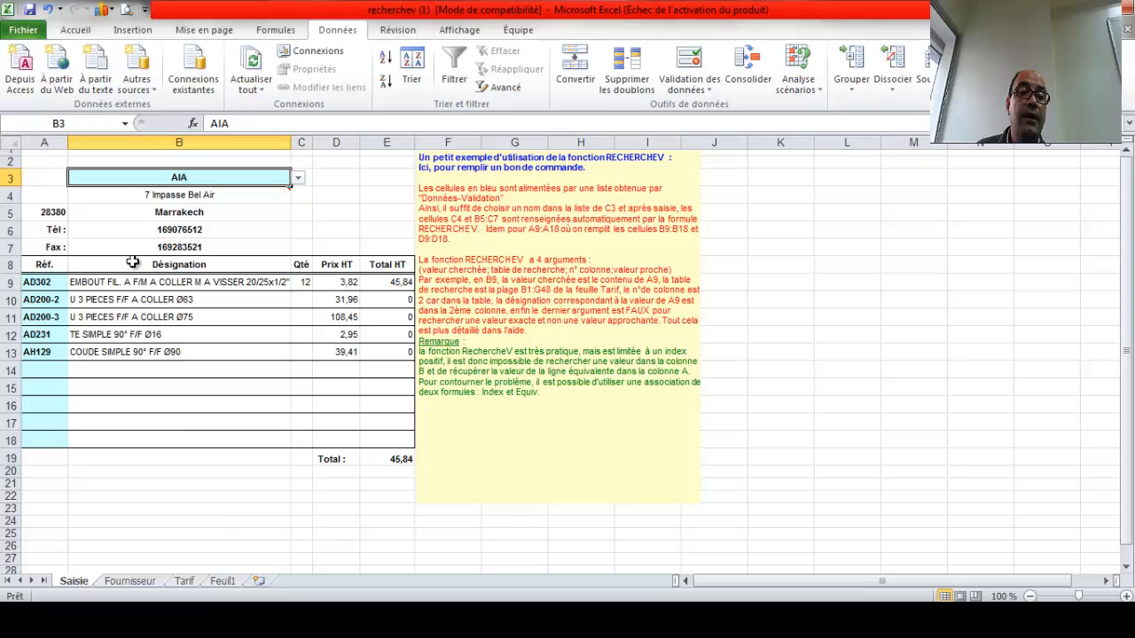
click(182, 194)
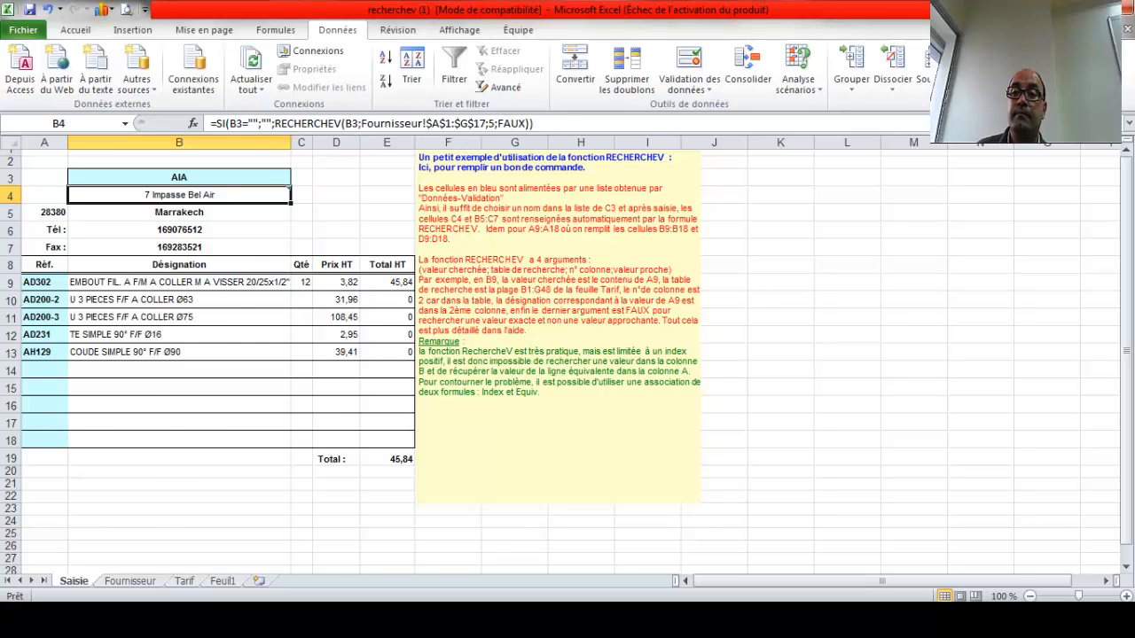
click(1061, 7)
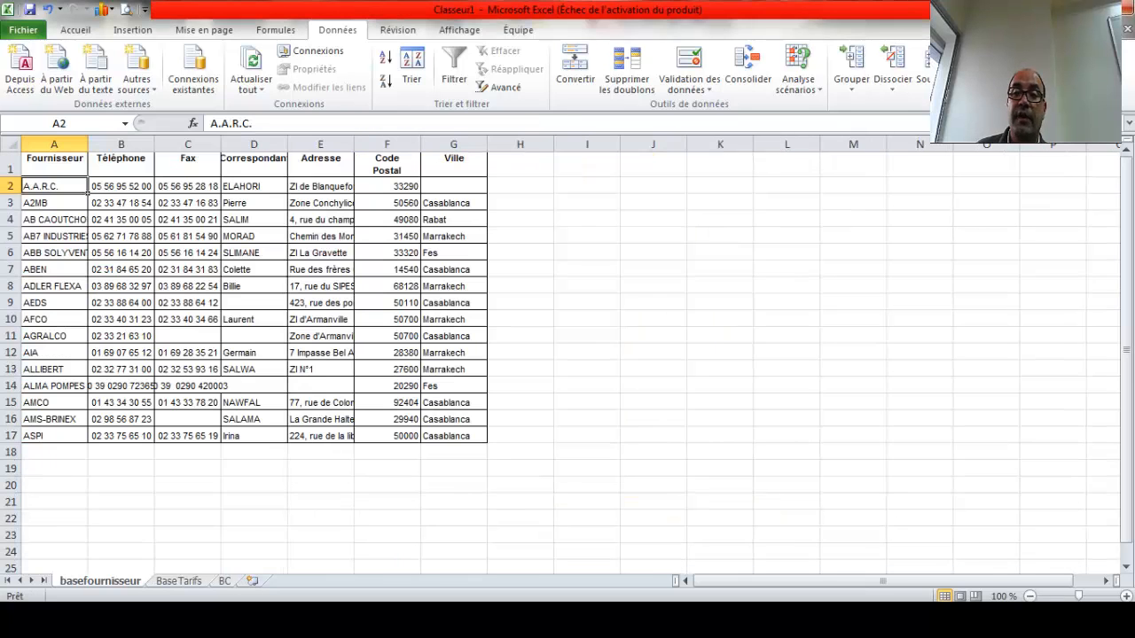
Insert the RECHERCHEV function in the Adresse cell D5 of the BC sheet and move its arguments dialog clear of the table.
click(224, 581)
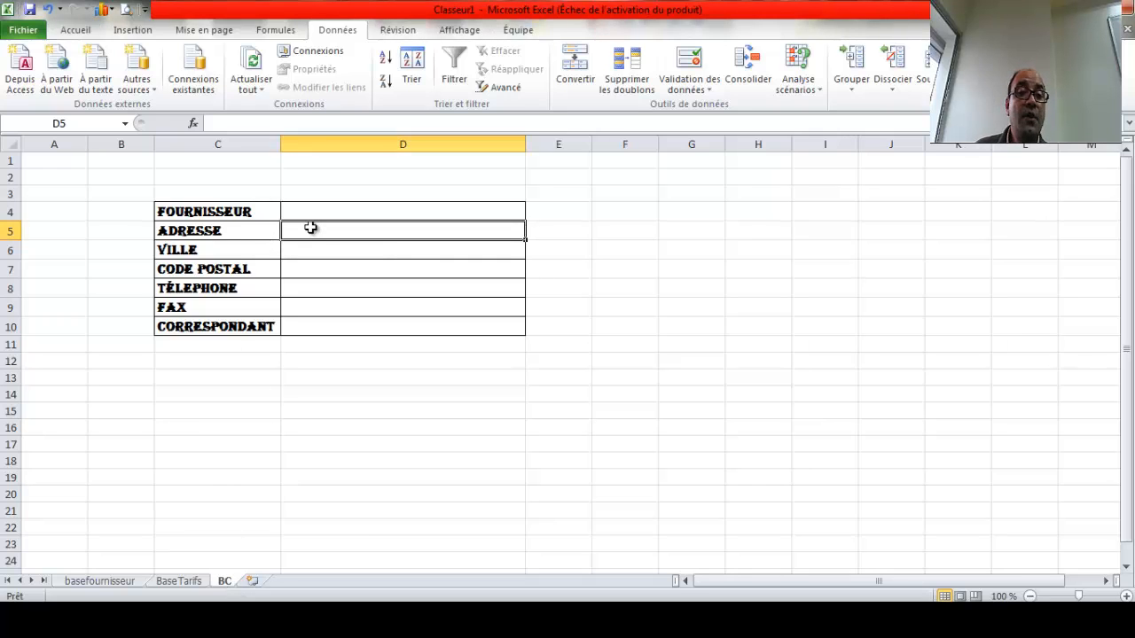
click(193, 124)
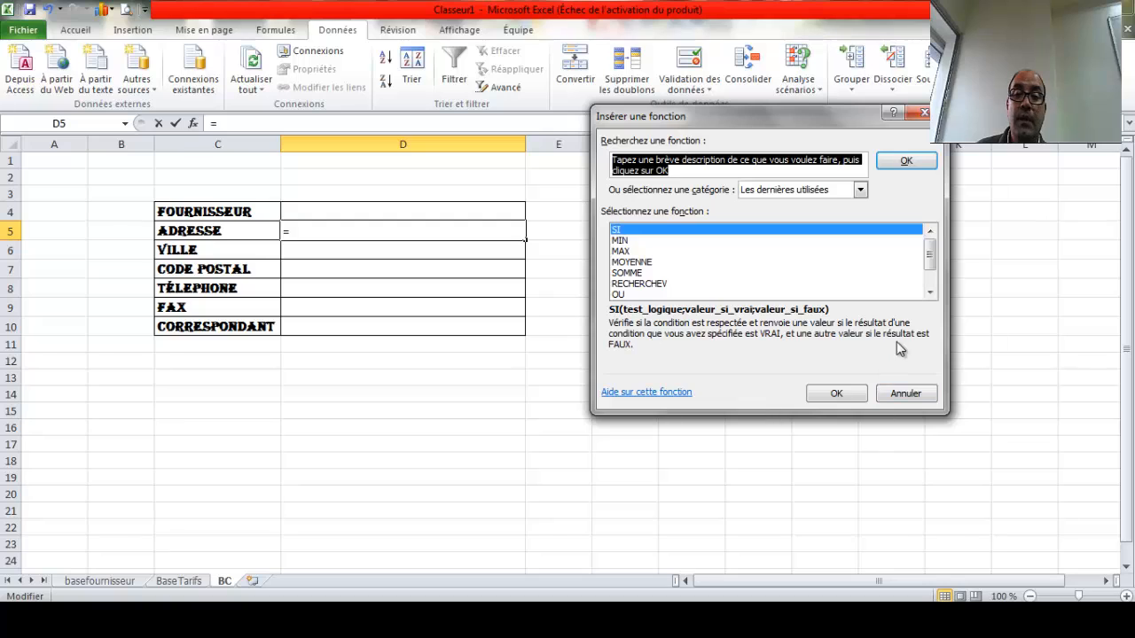
click(657, 285)
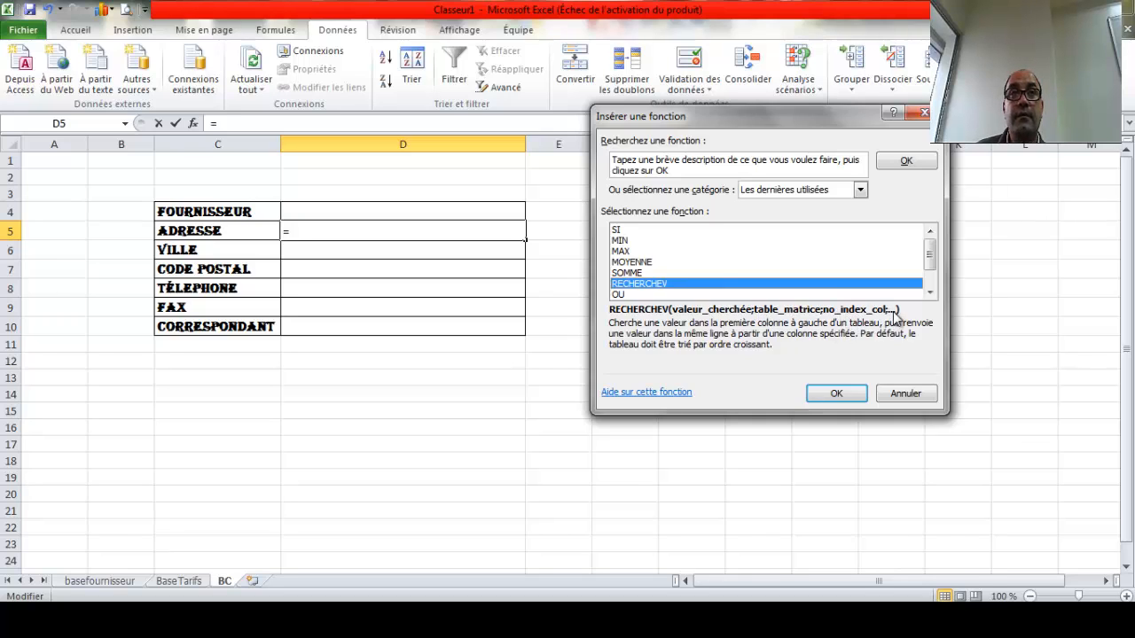
click(837, 393)
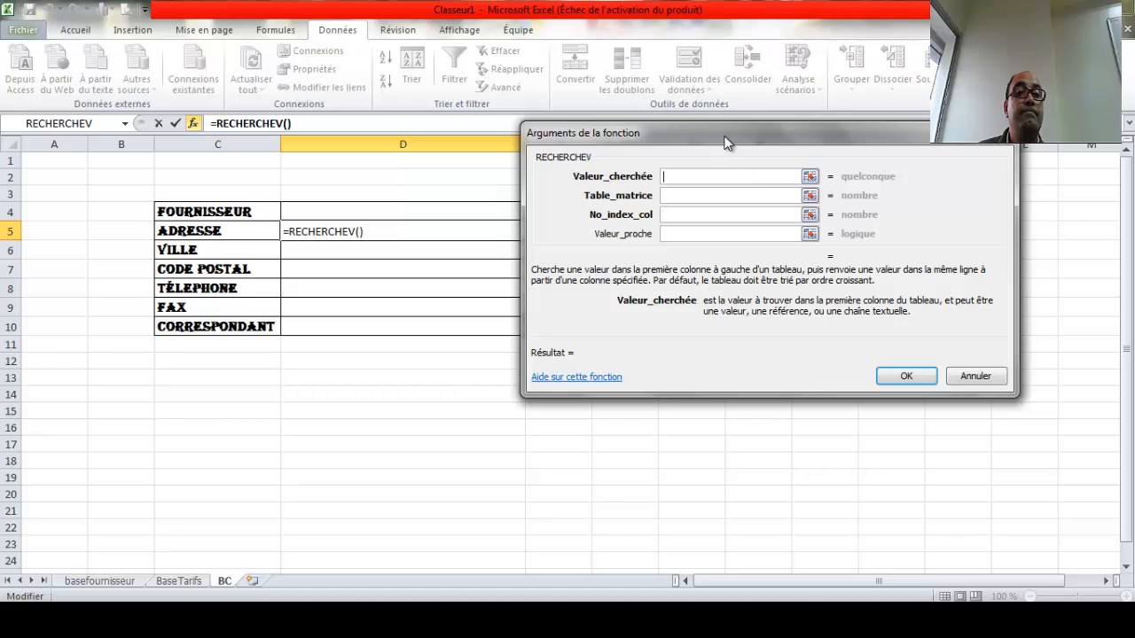
drag(725, 140, 815, 224)
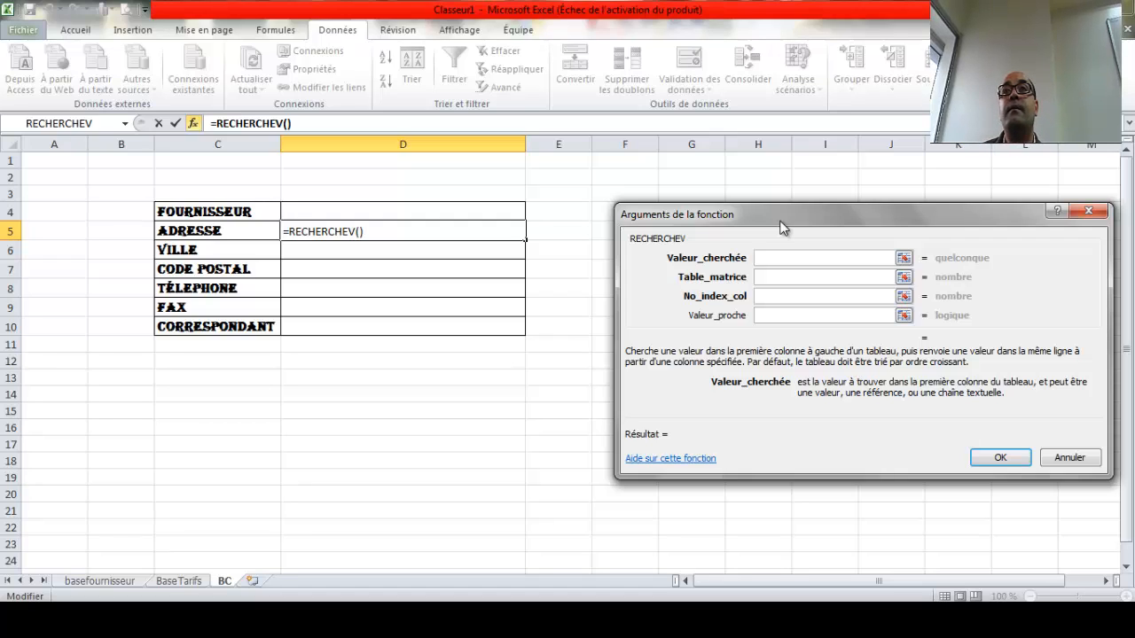
click(419, 212)
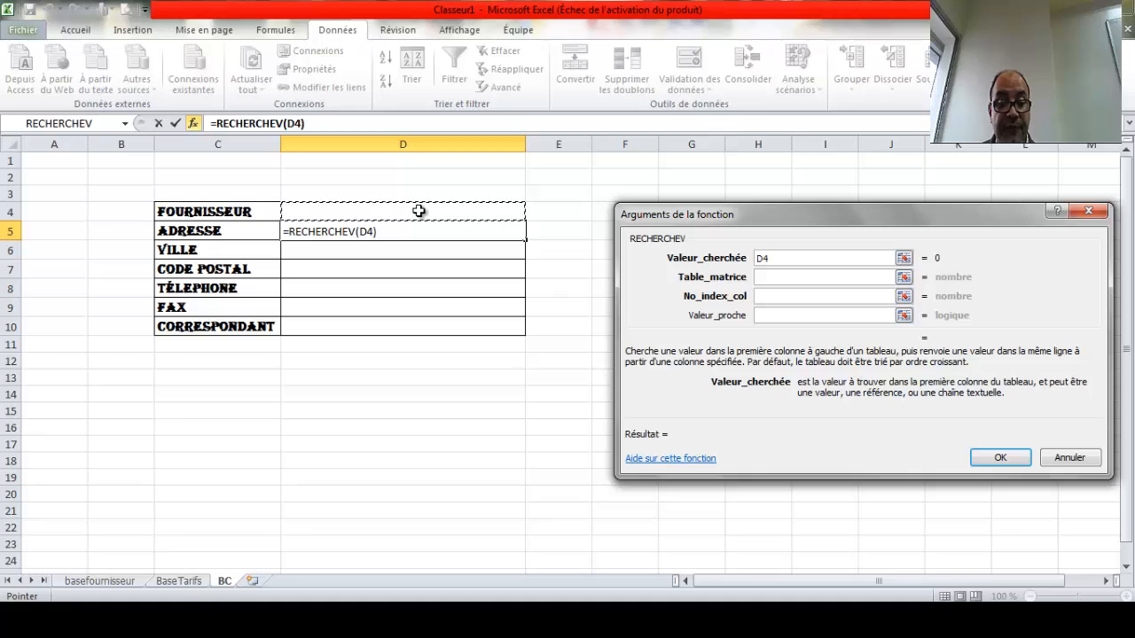
key(F4)
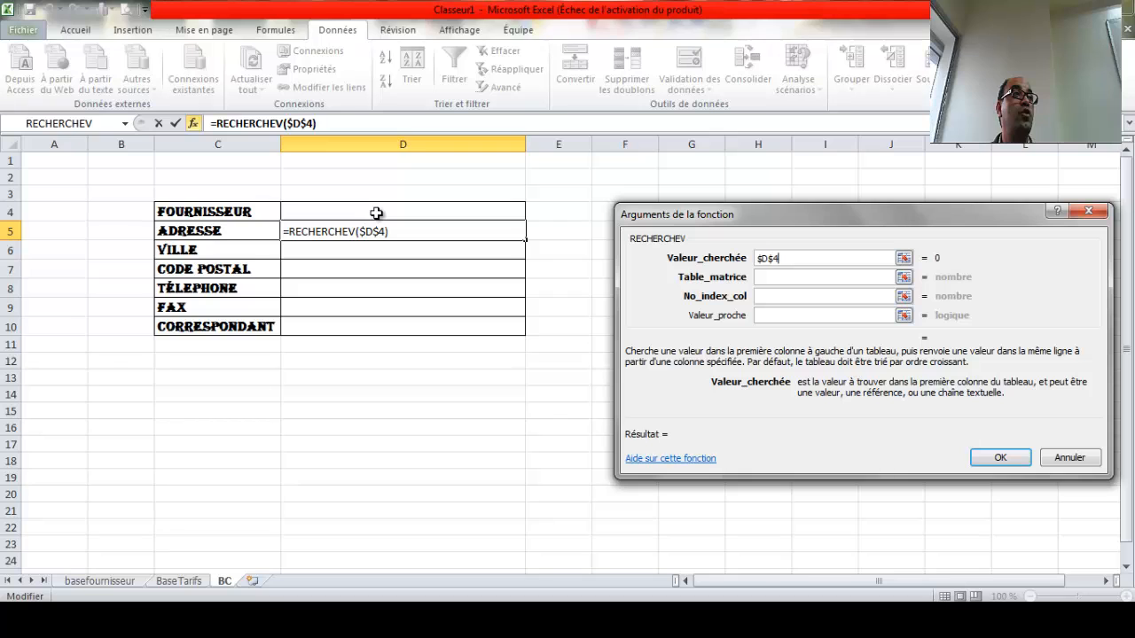
click(93, 583)
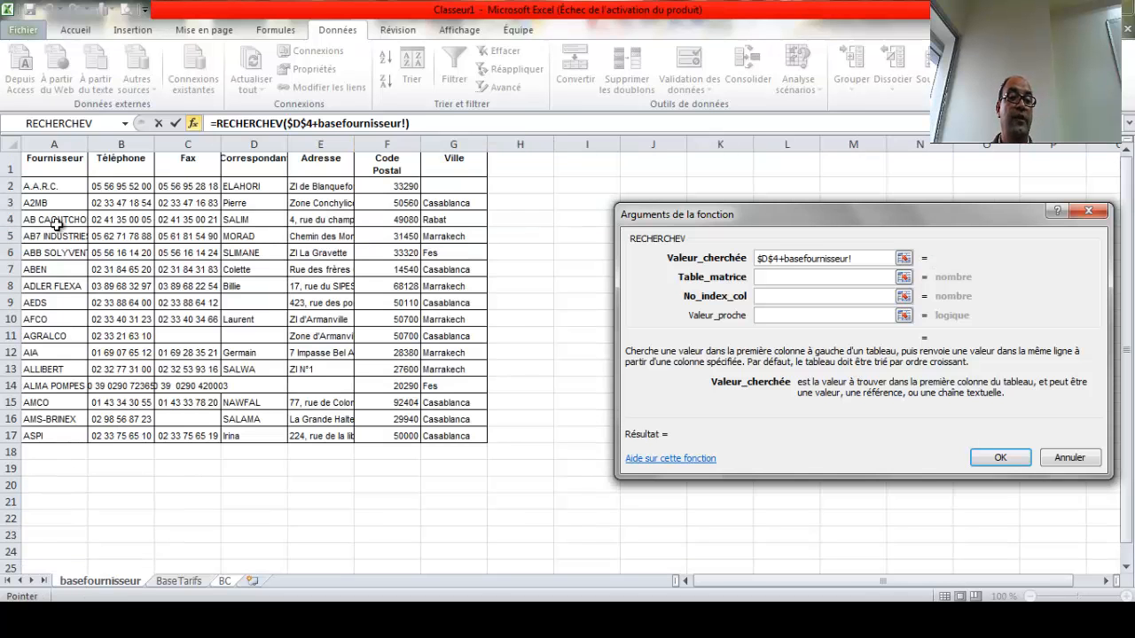
drag(44, 186, 105, 434)
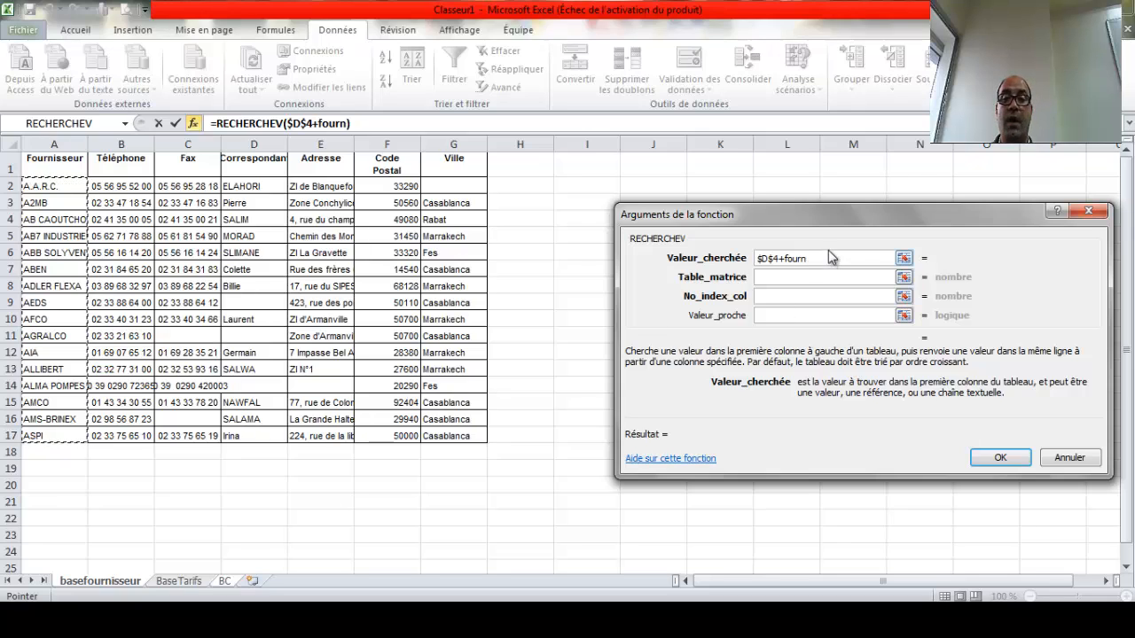
click(758, 259)
key(BackSpace)
key(BackSpace)
key(BackSpace)
key(BackSpace)
key(BackSpace)
key(BackSpace)
key(BackSpace)
key(BackSpace)
key(BackSpace)
key(BackSpace)
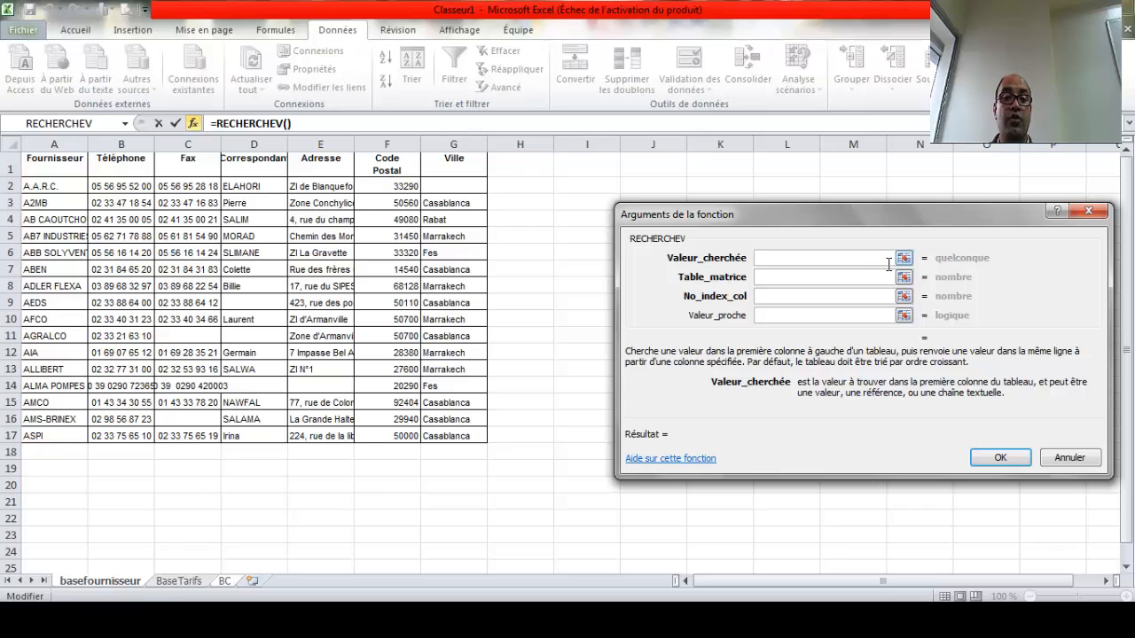
click(222, 584)
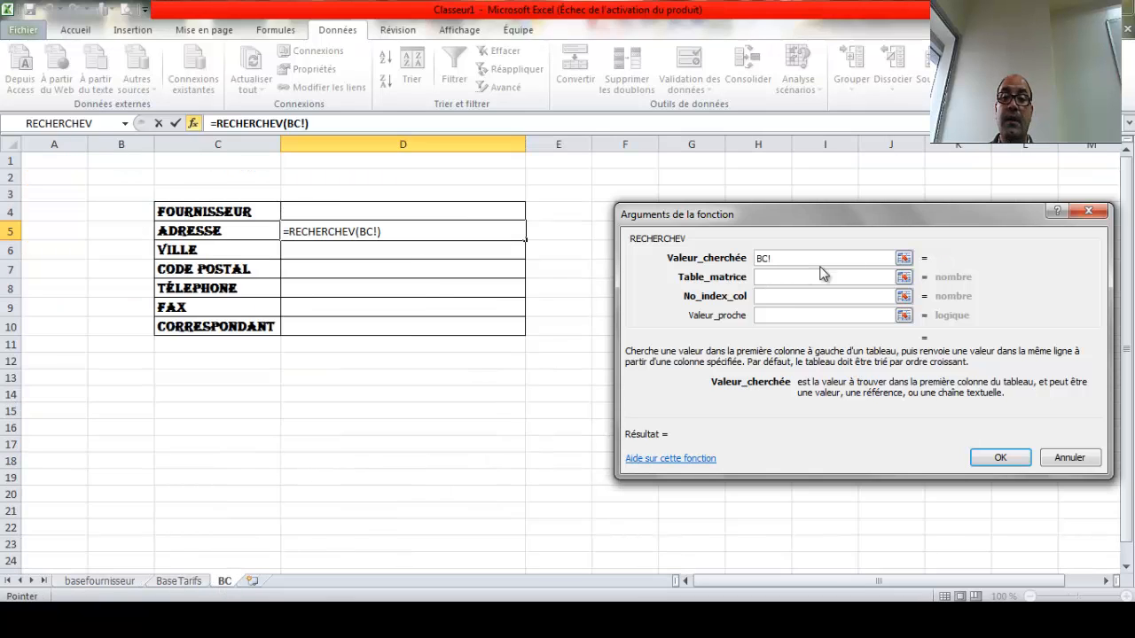
key(BackSpace)
key(BackSpace)
key(BackSpace)
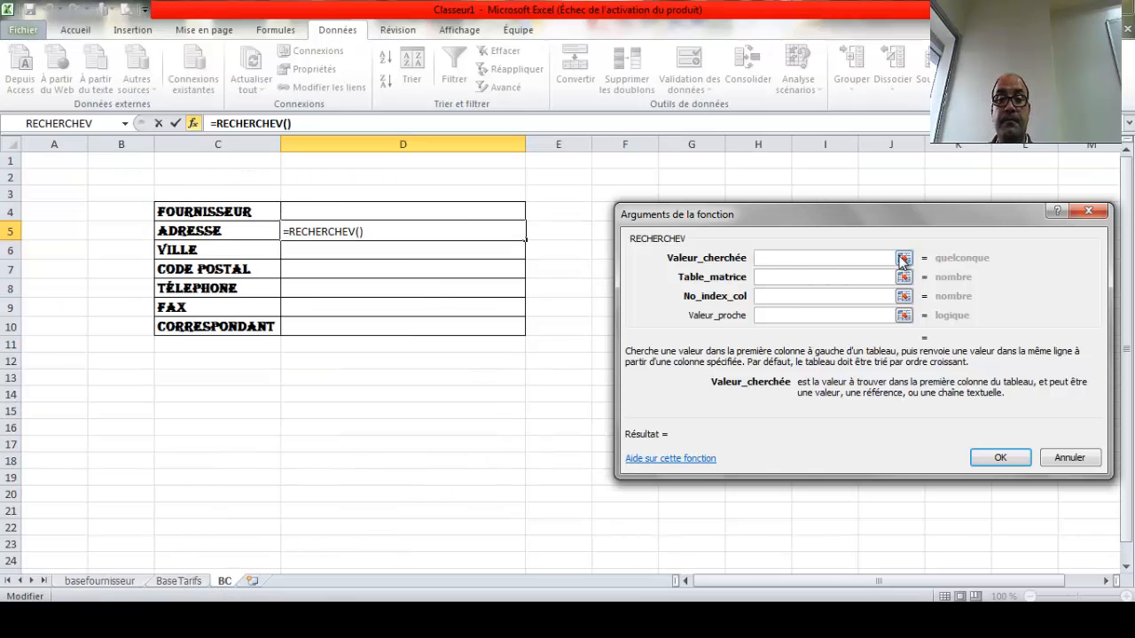
Set Valeur_cherchée to BC!D4 and Table_matrice to the supplier range A2:A17 on the basefournisseur sheet, as fourn.
click(446, 213)
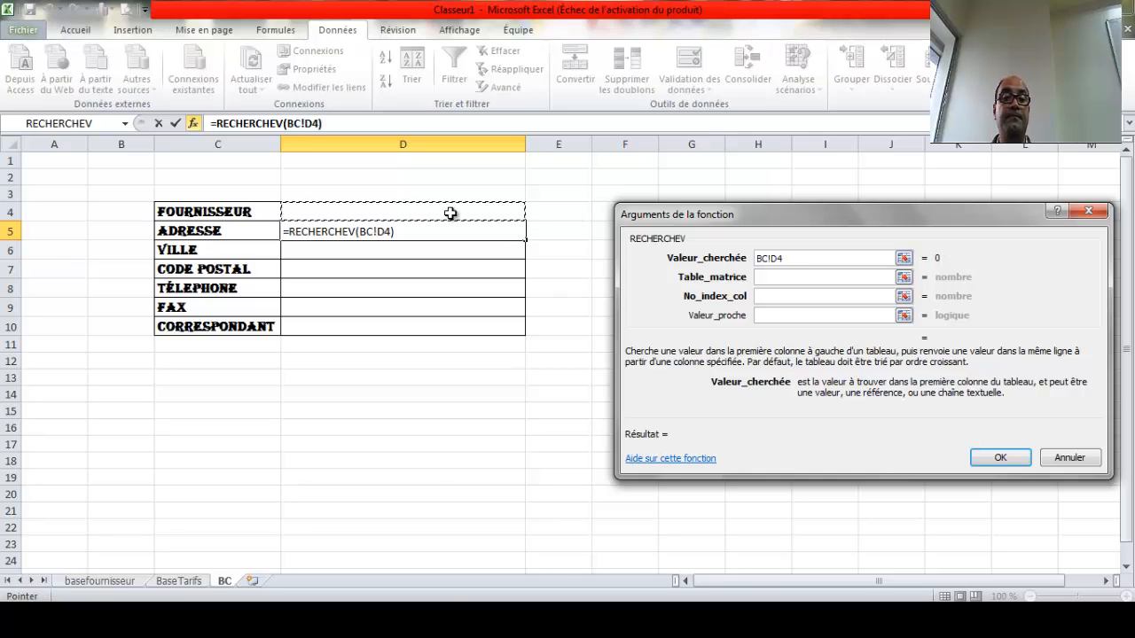
click(777, 278)
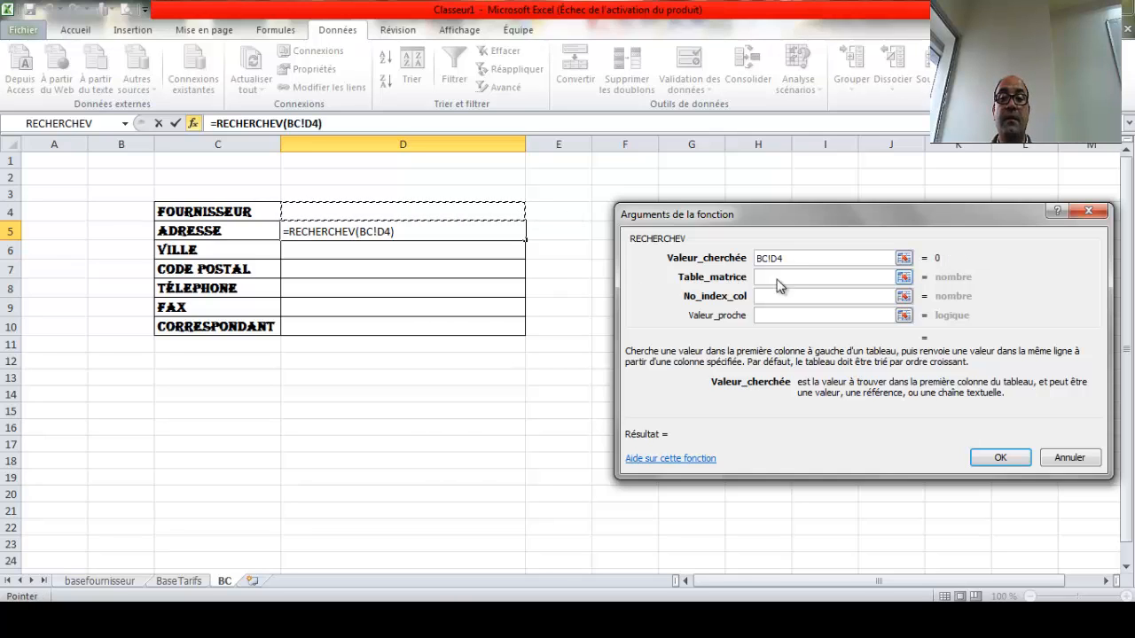
click(903, 280)
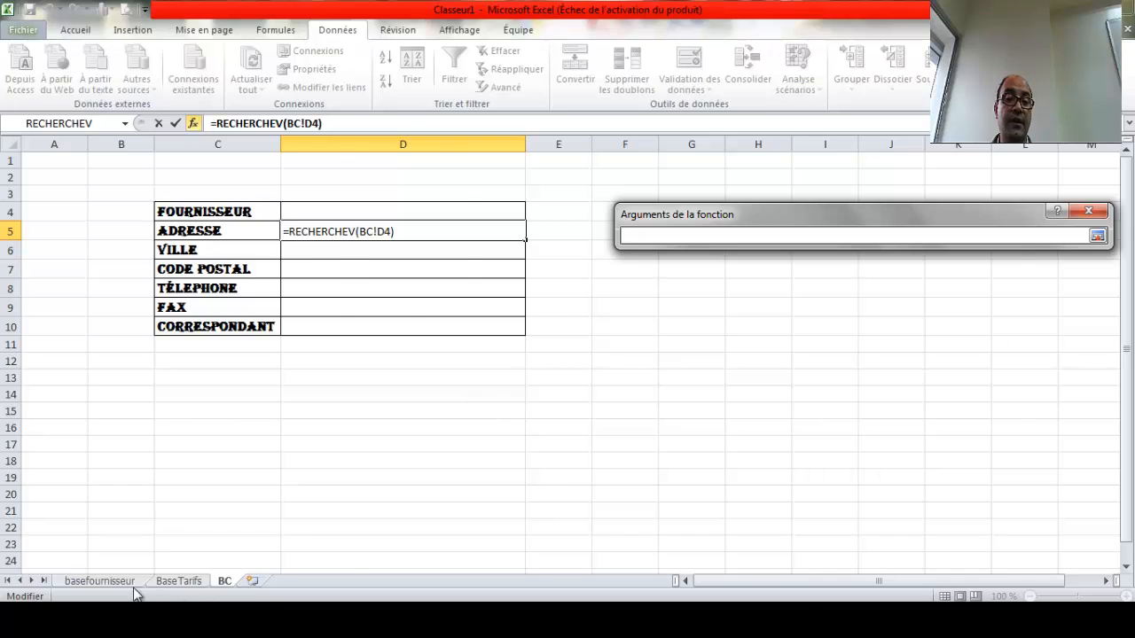
click(101, 582)
drag(49, 186, 59, 435)
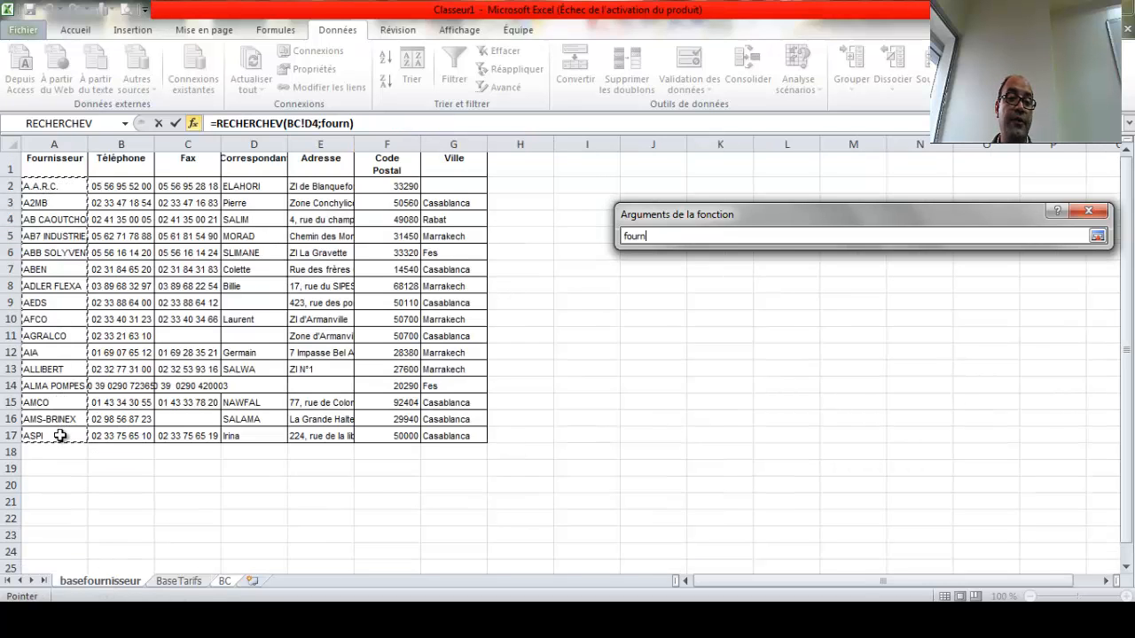
click(1099, 237)
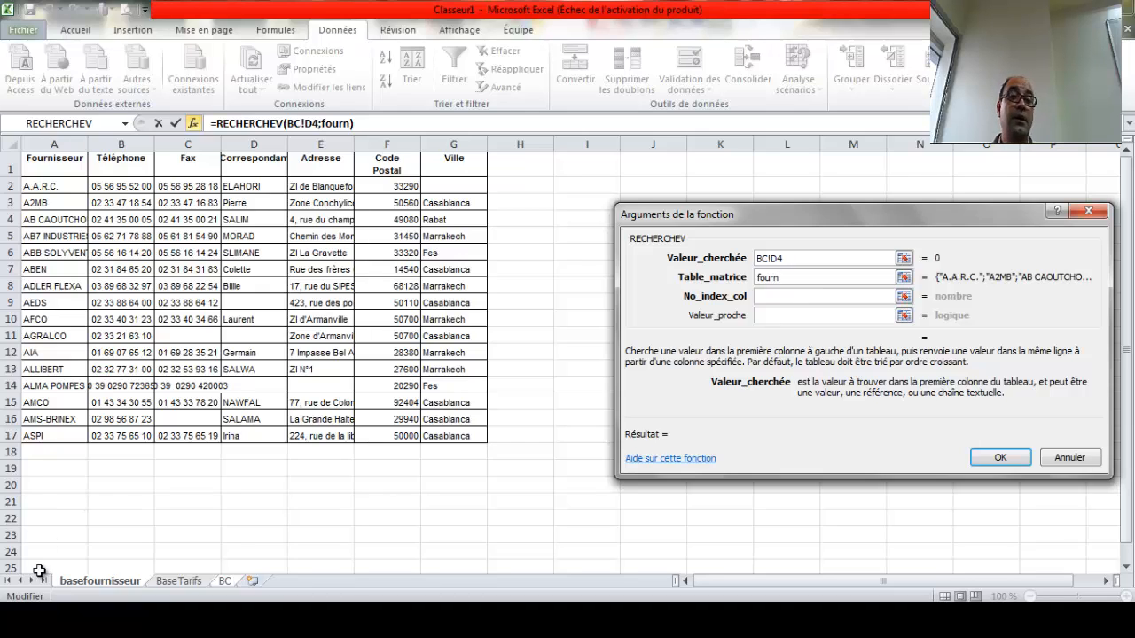
Set No_index_col to 5, the position of the Adresse column on the basefournisseur sheet, clearing the stray sheet reference.
click(785, 296)
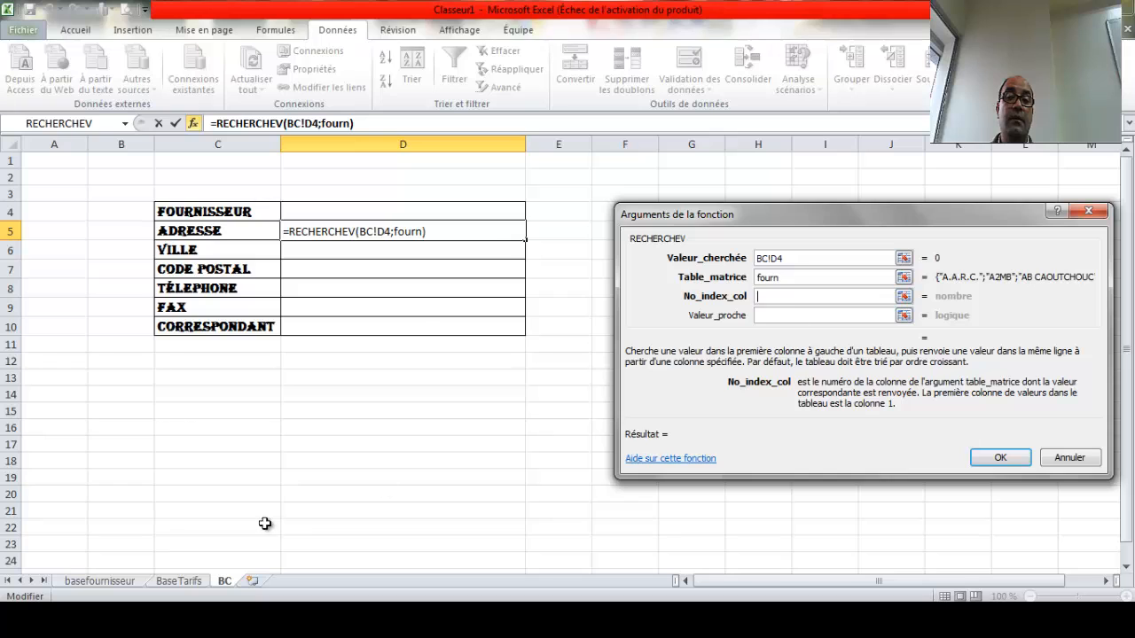
click(101, 586)
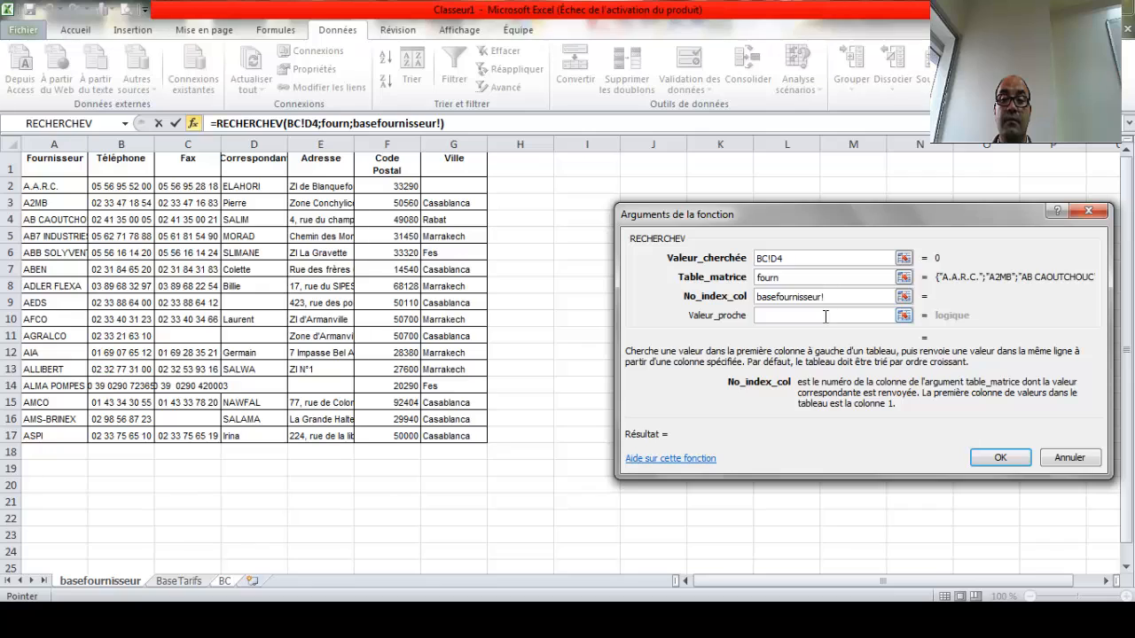
key(BackSpace)
key(BackSpace)
key(BackSpace)
key(BackSpace)
key(BackSpace)
key(BackSpace)
key(BackSpace)
key(BackSpace)
key(BackSpace)
key(BackSpace)
key(BackSpace)
key(BackSpace)
key(BackSpace)
key(BackSpace)
key(BackSpace)
key(BackSpace)
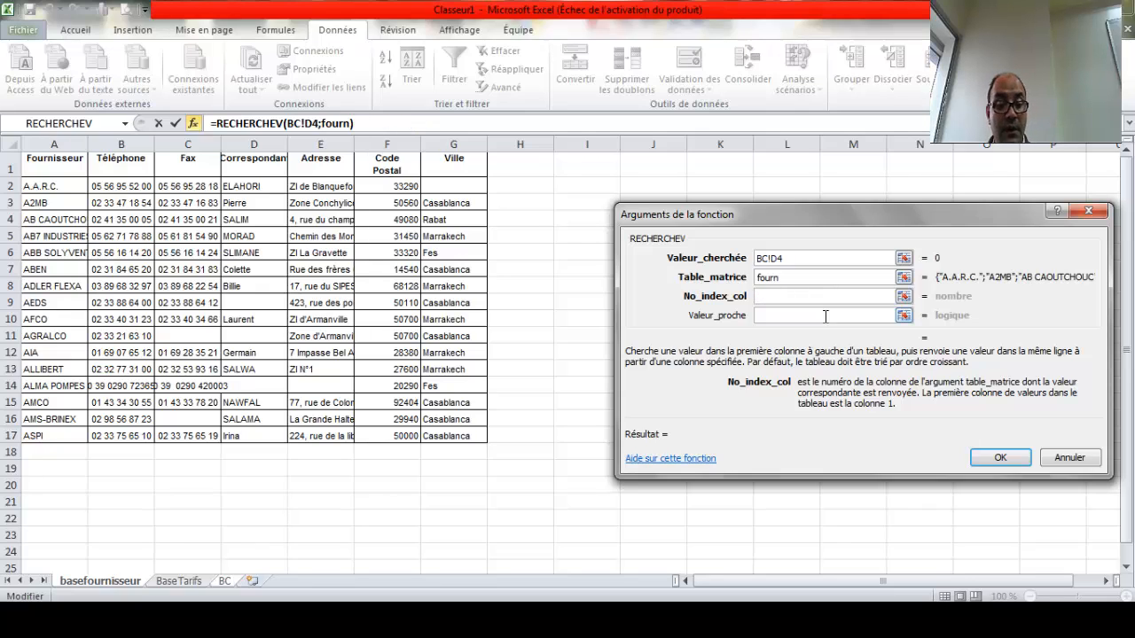
text(5)
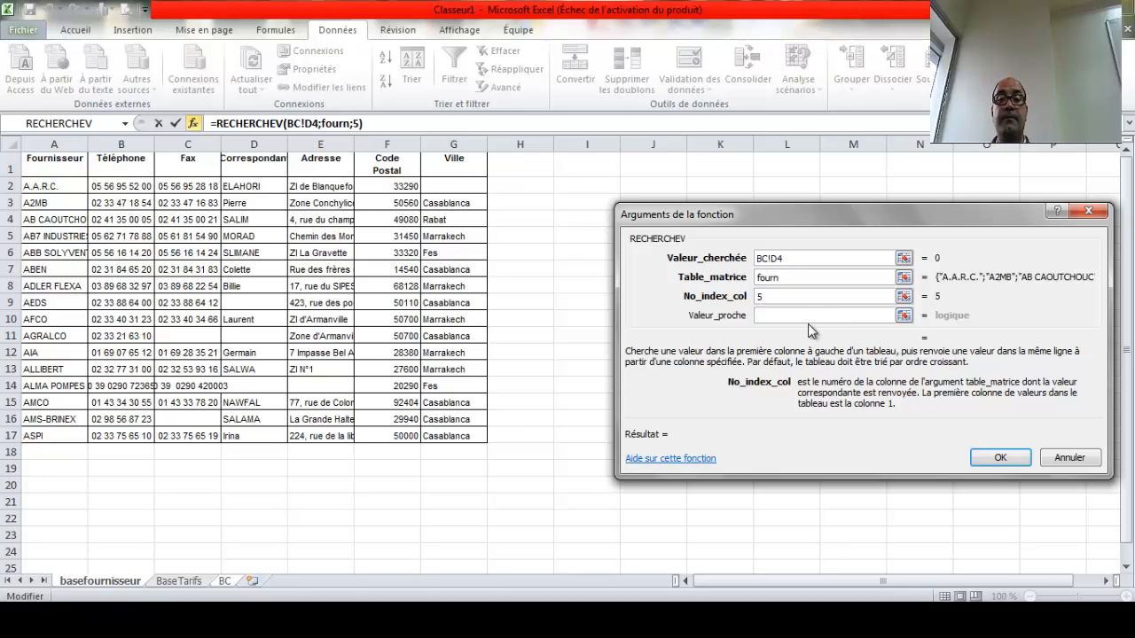
Set Valeur_proche to faux and validate the RECHERCHEV formula in the Adresse cell.
click(812, 316)
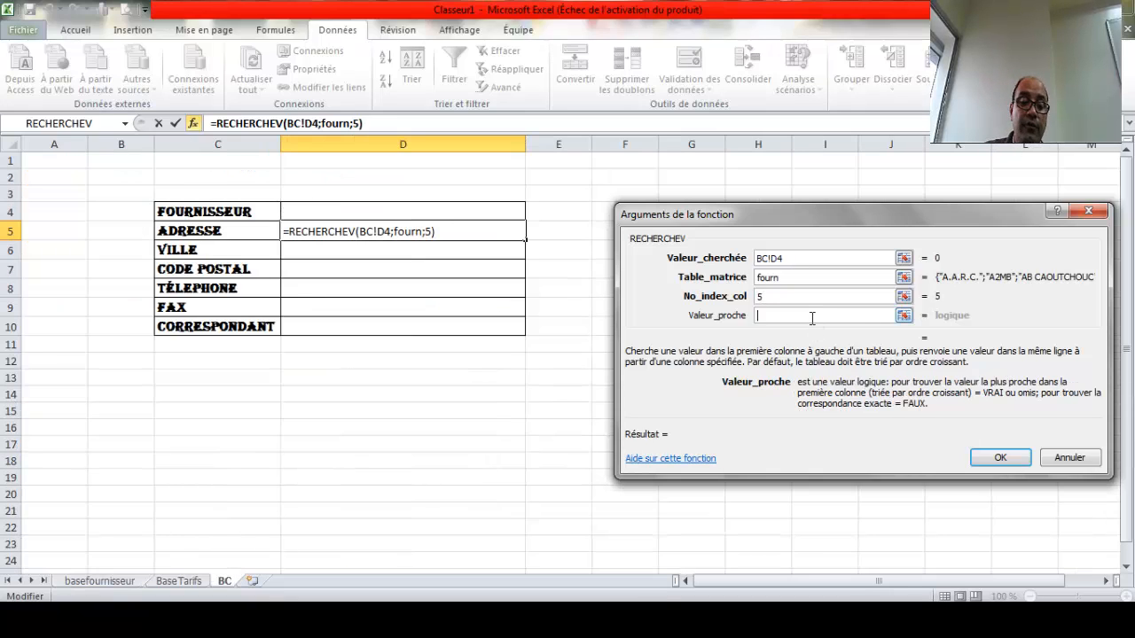
text(faux)
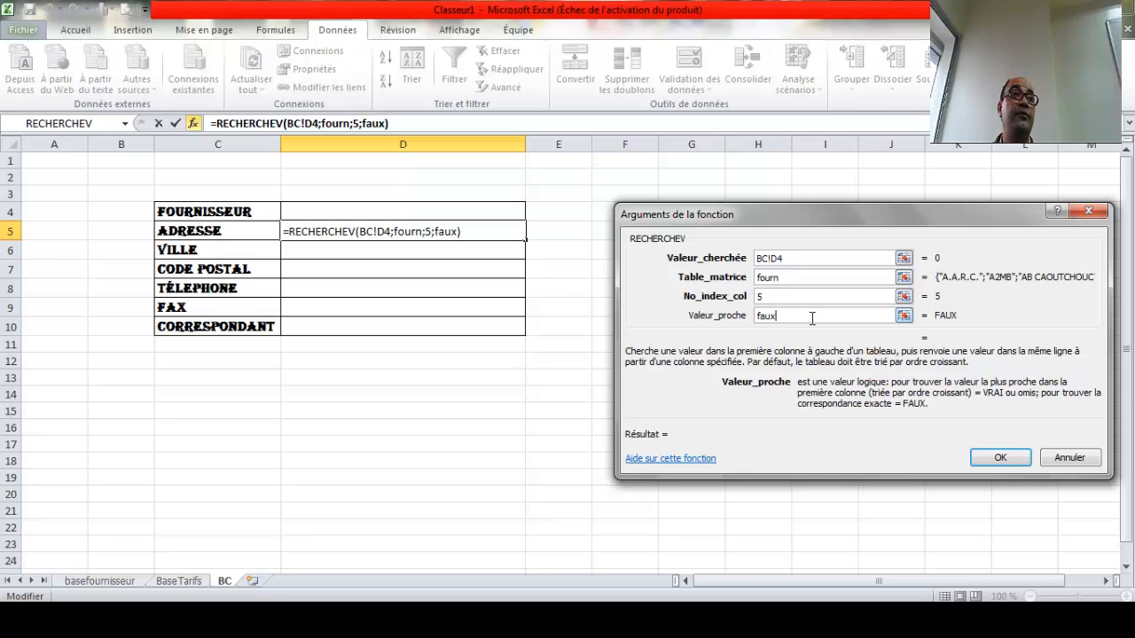
click(1000, 458)
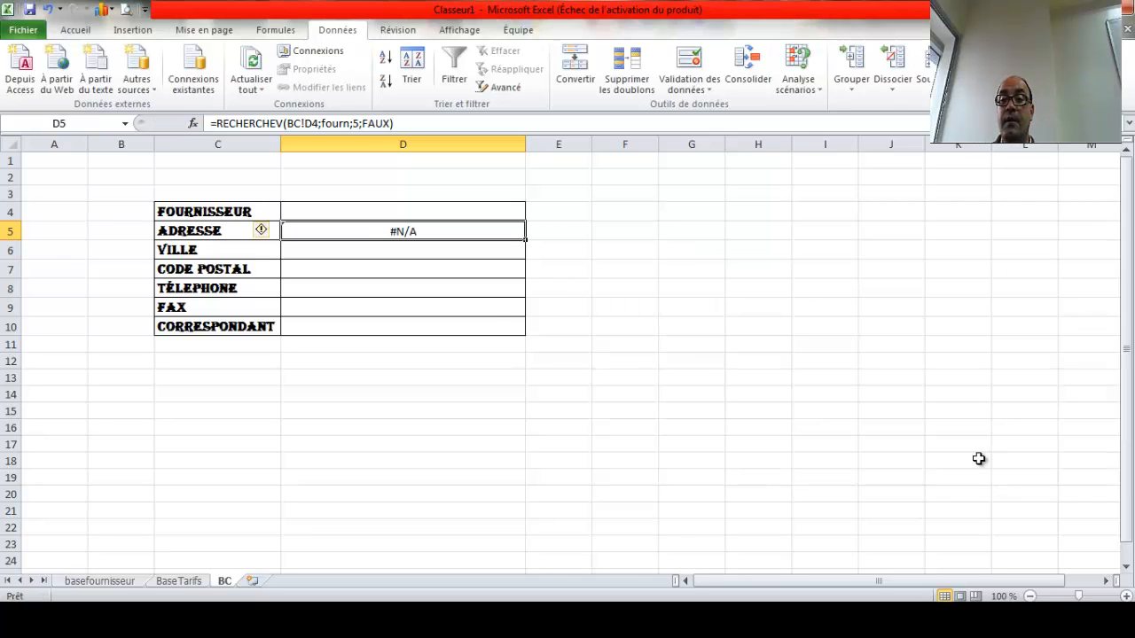
Test the Adresse formula by choosing A.A.R.C., AB CAOUTCHOUC and AB7 INDUSTRIES in turn in the Fournisseur cell D4.
click(445, 213)
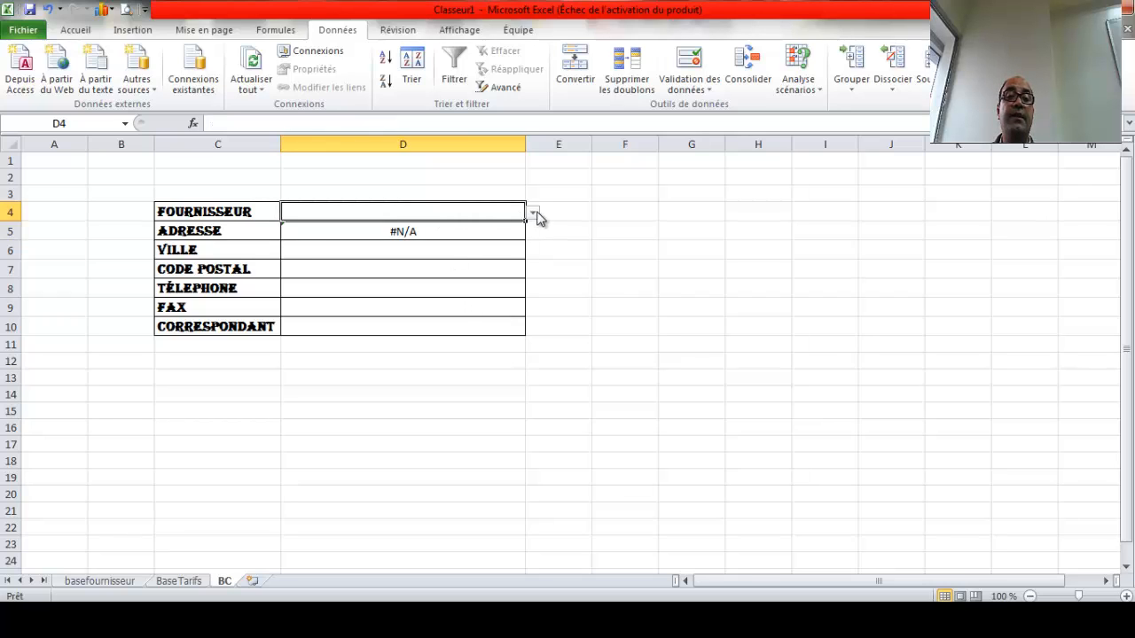
click(532, 215)
click(419, 228)
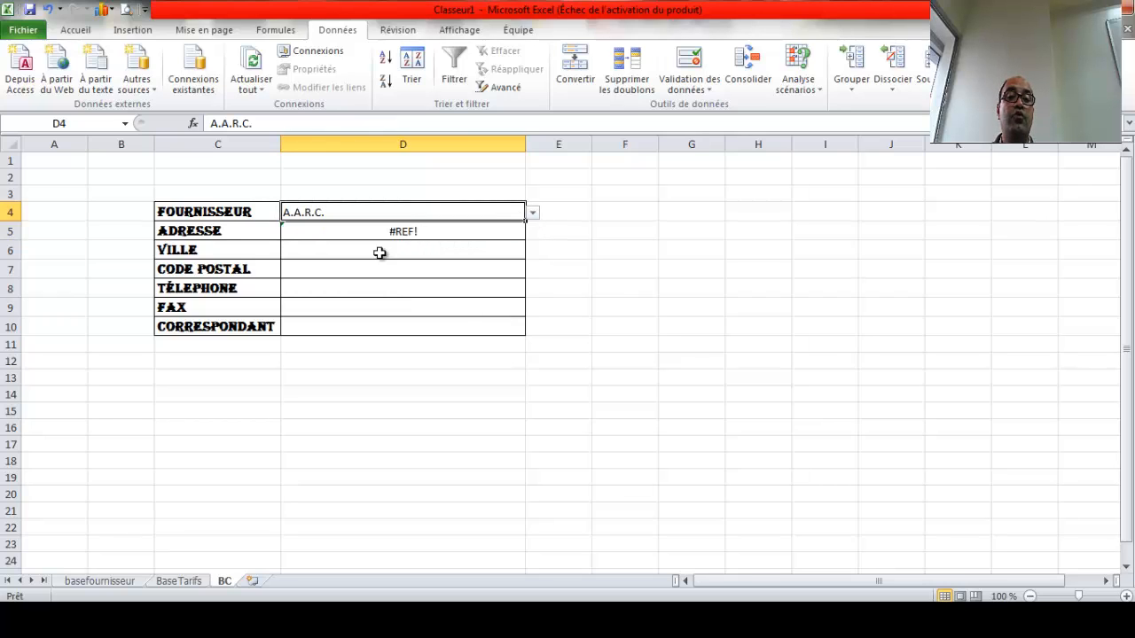
click(534, 218)
click(431, 251)
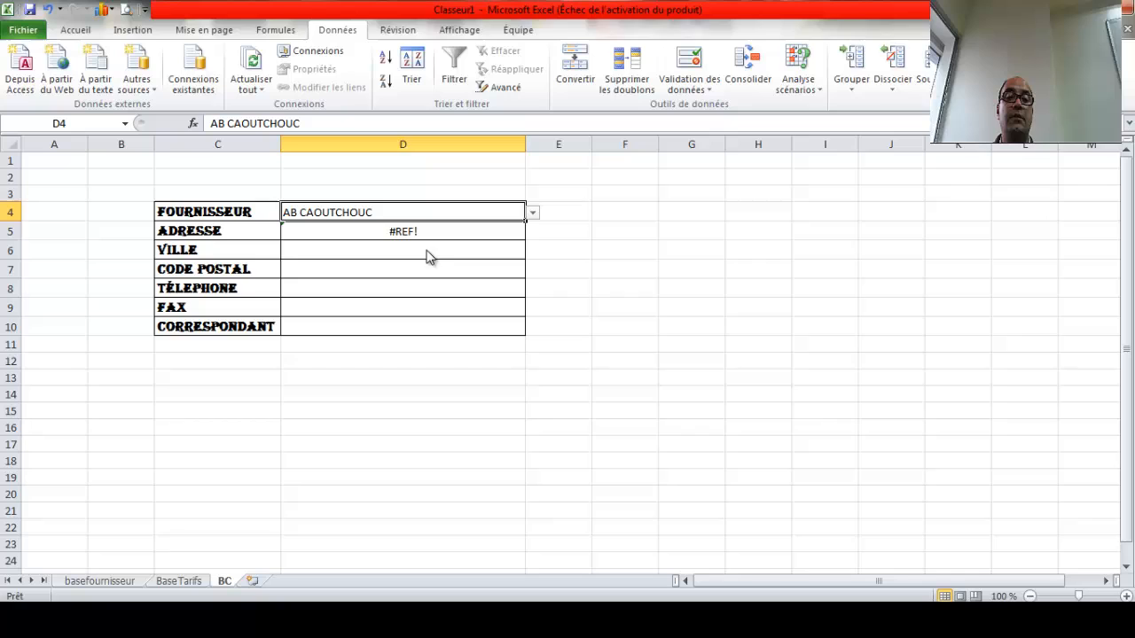
click(535, 219)
click(439, 243)
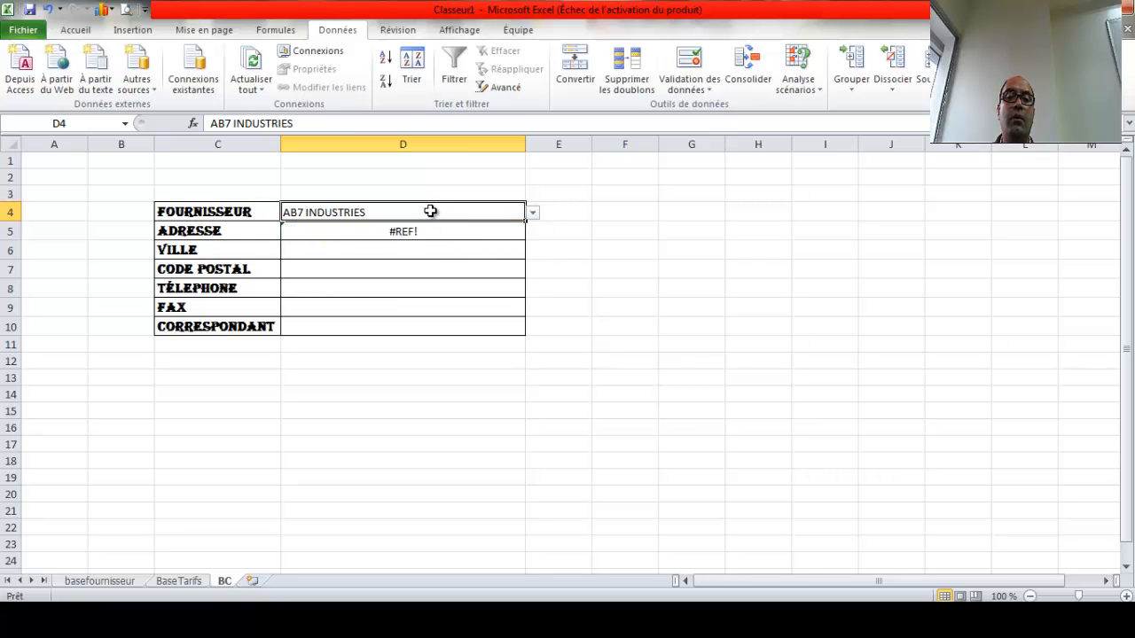
Compare the formula in the Adresse cell D5 with the address formula in B4 of the recherchev workbook's Saisie sheet.
click(417, 232)
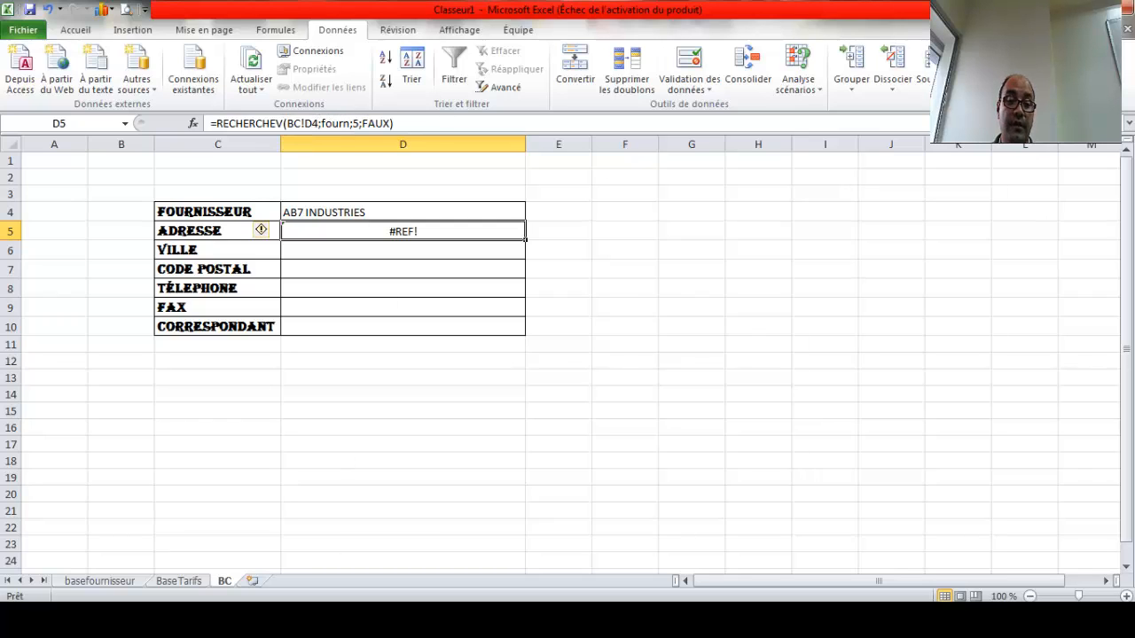
click(206, 552)
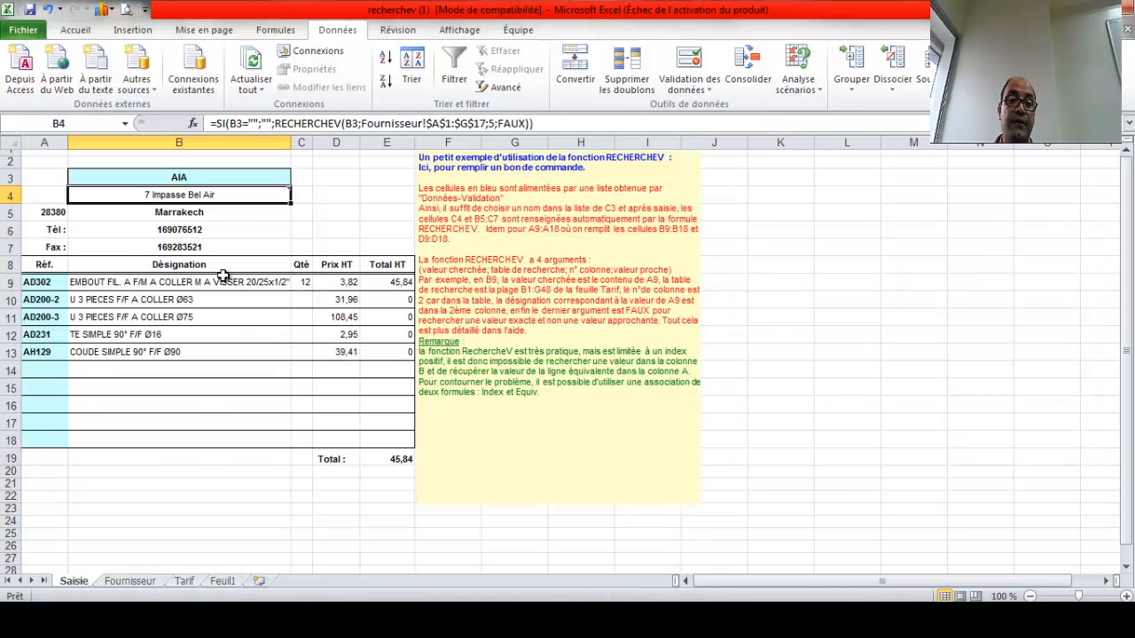
mouse_move(189, 195)
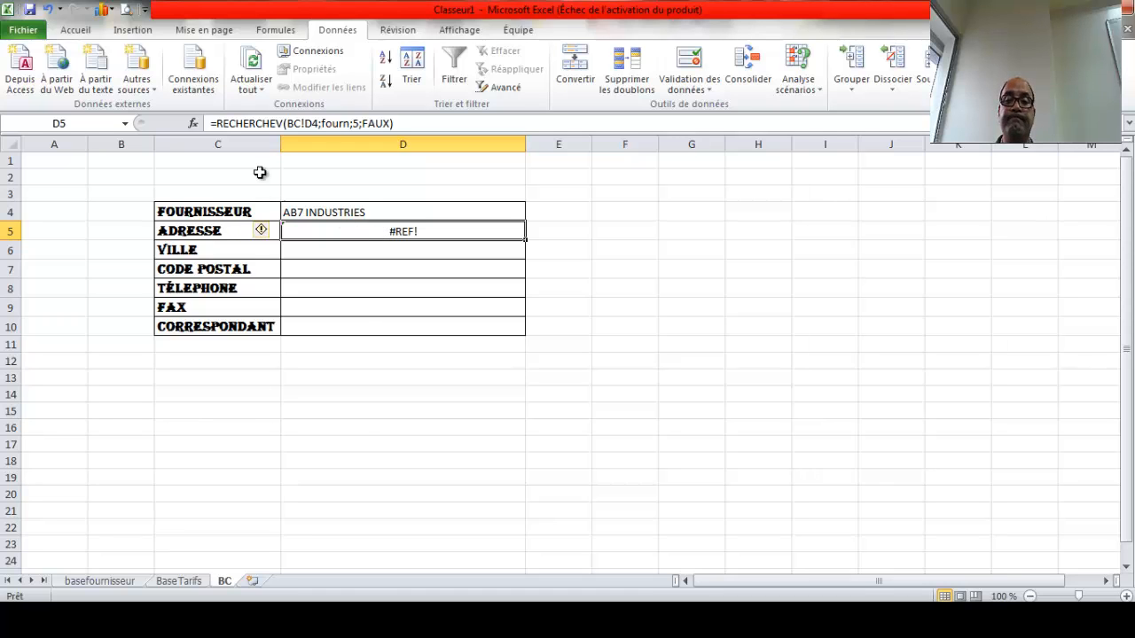
Change Table_matrice in the D5 formula to the full supplier table basefournisseur!A2:G17 and validate it.
click(192, 124)
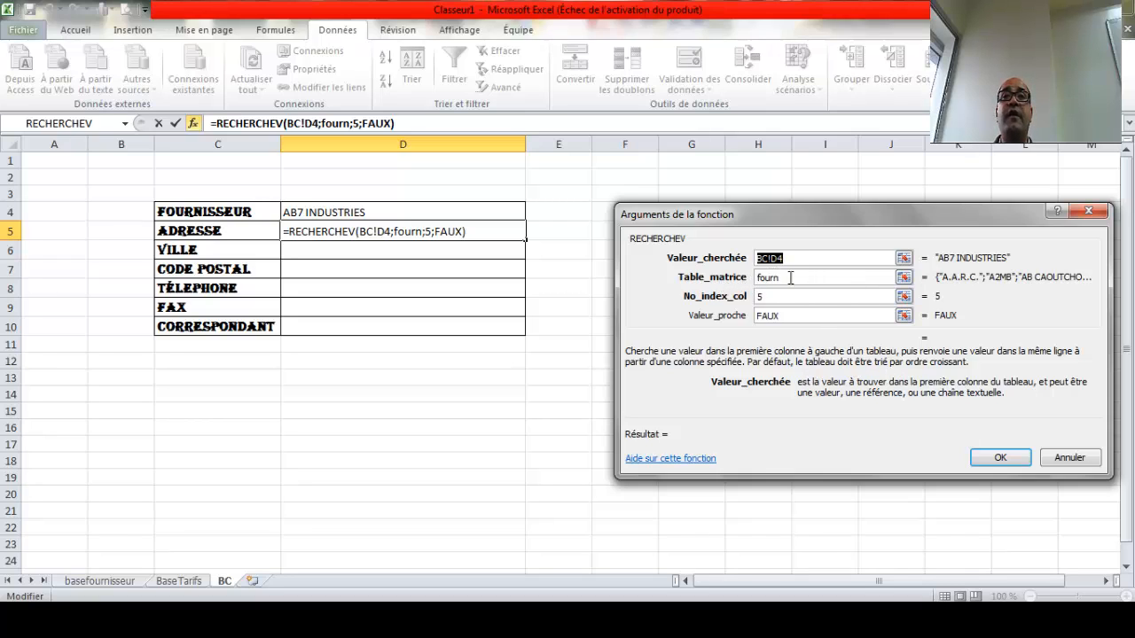
click(904, 278)
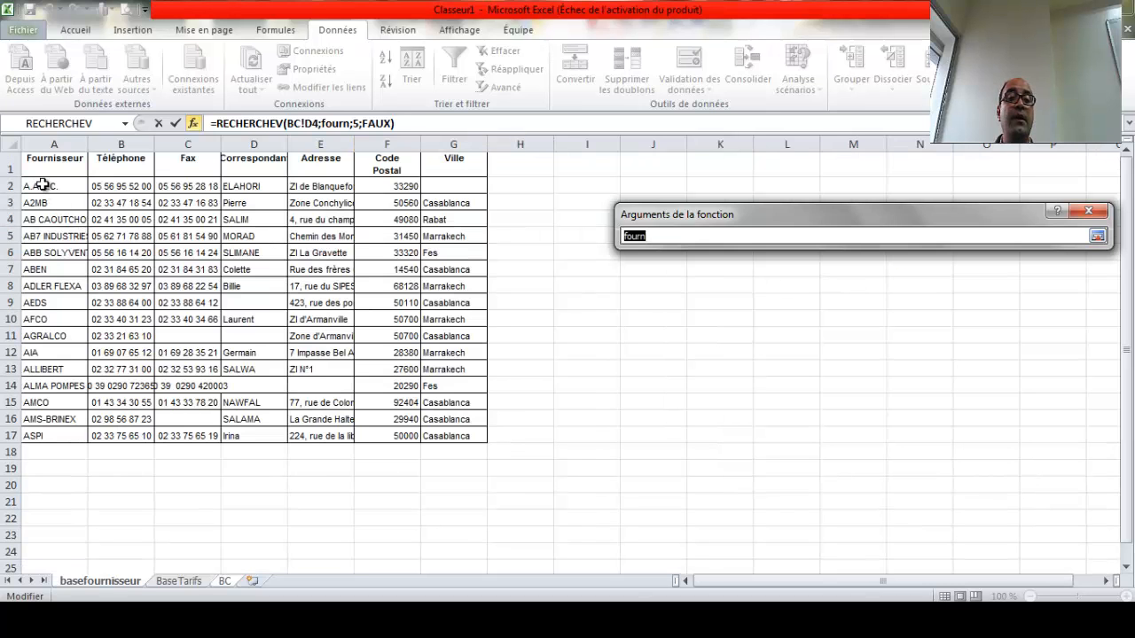
drag(43, 185, 470, 438)
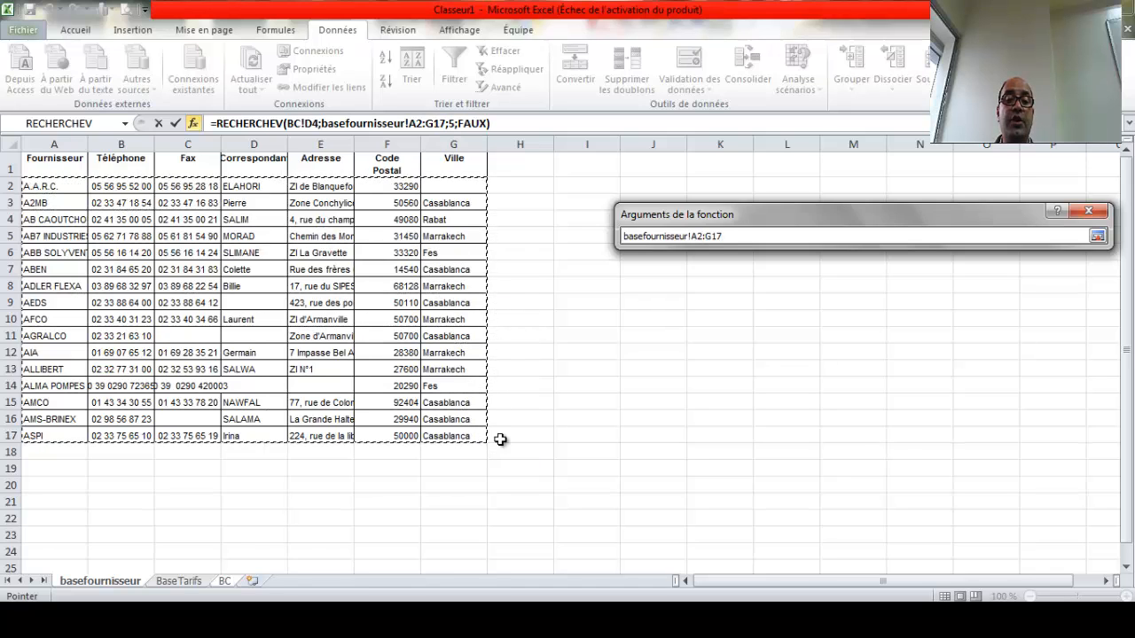
click(1098, 236)
click(999, 457)
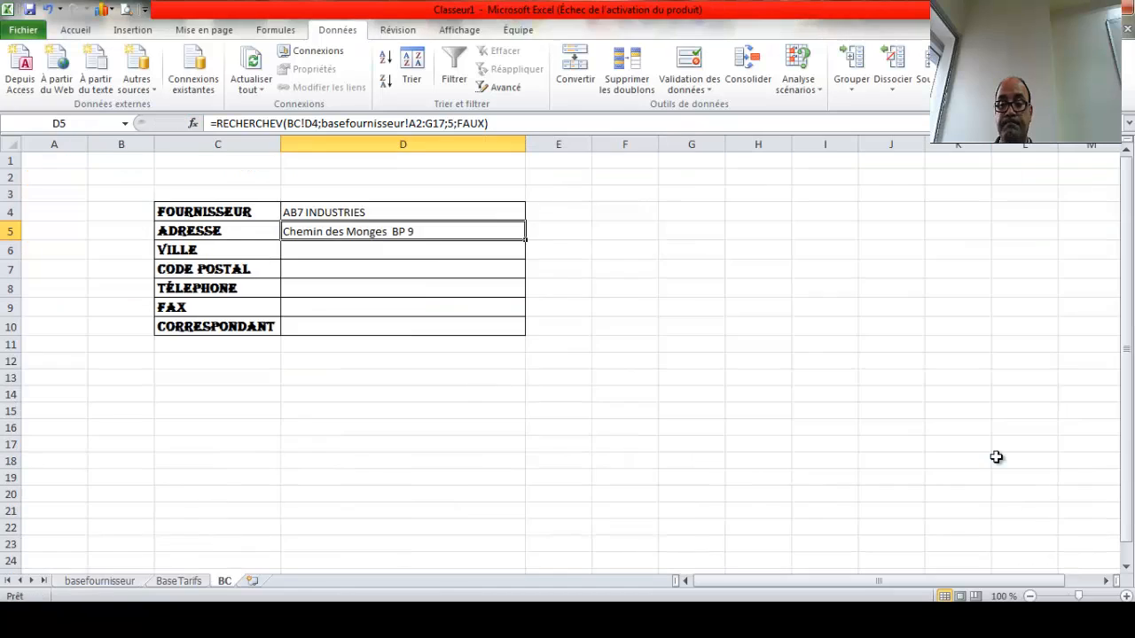
Test the Adresse formula by choosing ADLER FLEXA and ALLIBERT as supplier in the Fournisseur cell D4.
click(465, 216)
click(532, 213)
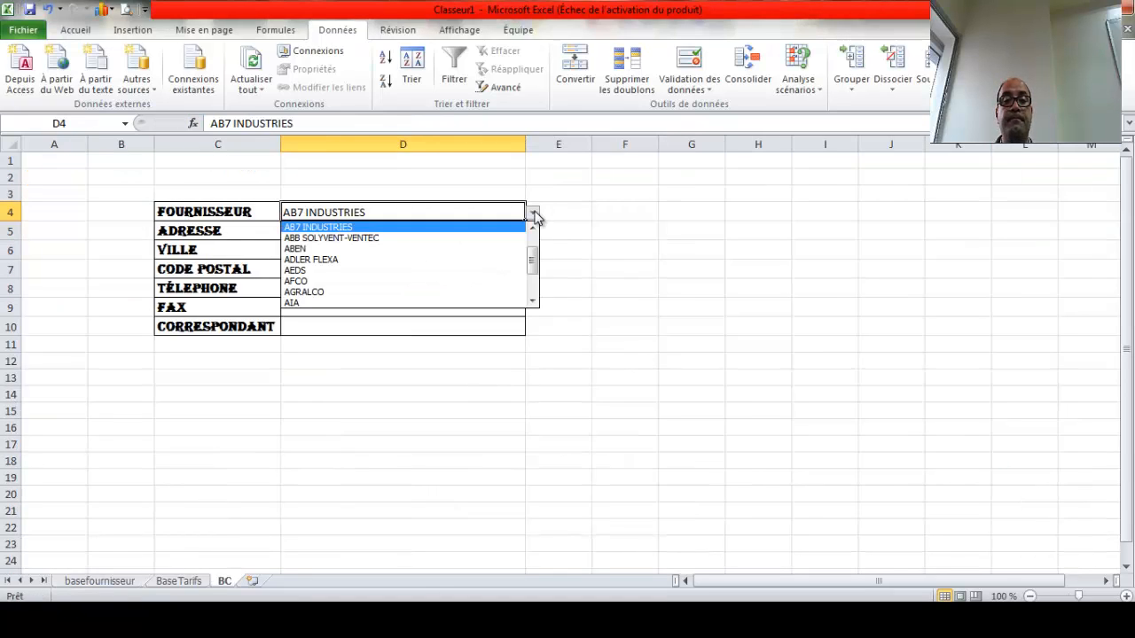
click(444, 256)
click(533, 213)
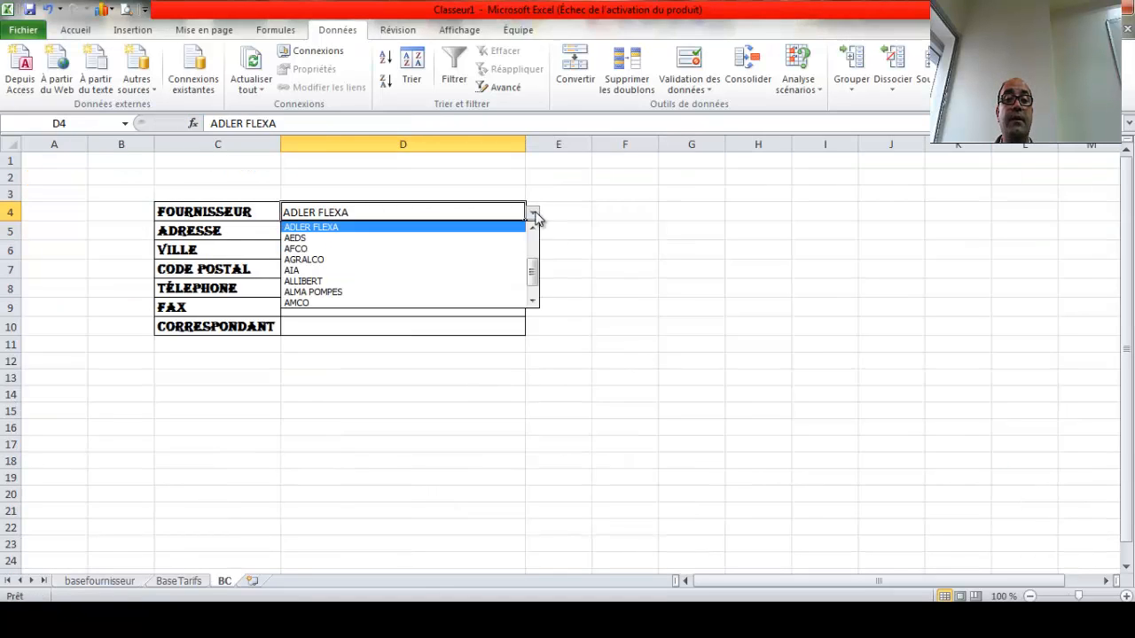
click(454, 279)
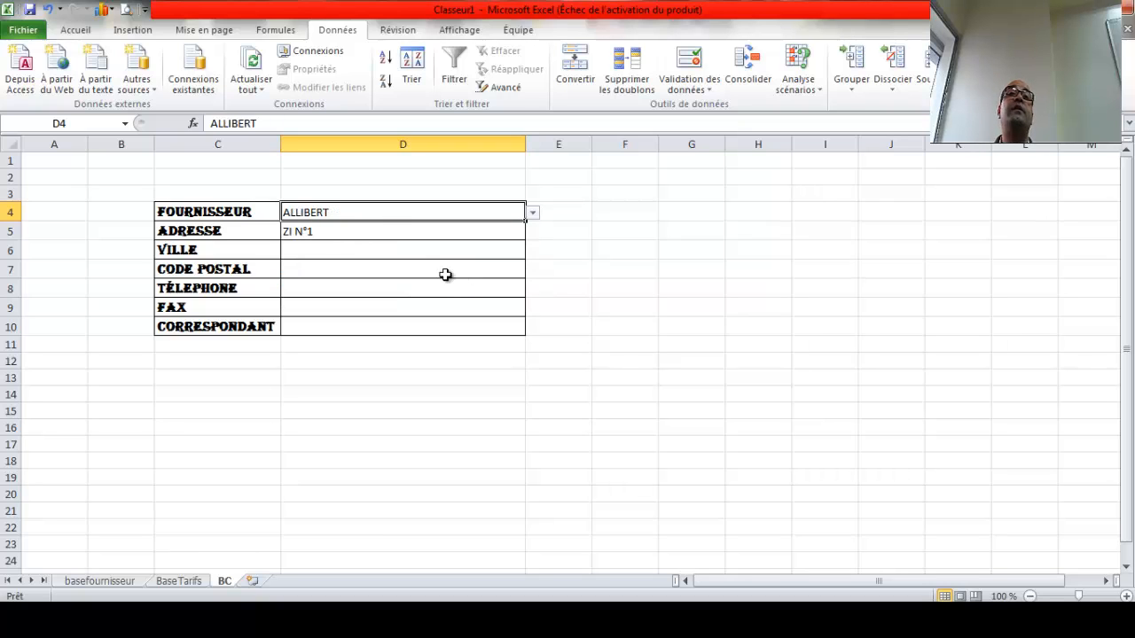
Reopen the arguments of the D5 formula and make Valeur_cherchée the absolute reference BC!$D$4.
click(324, 233)
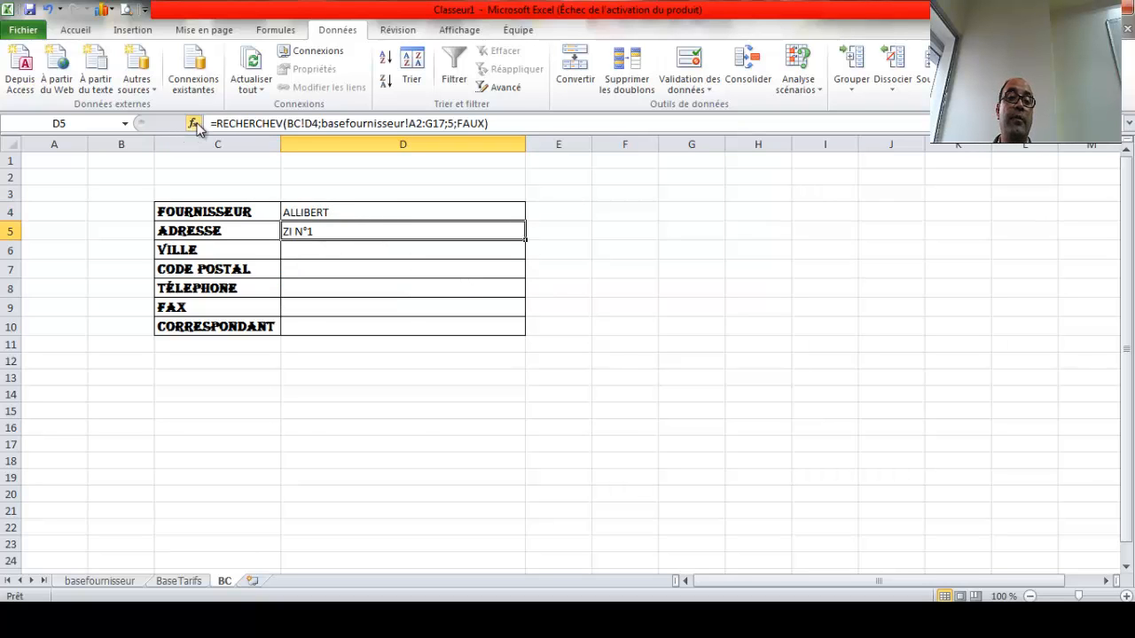
click(195, 124)
drag(788, 217, 771, 170)
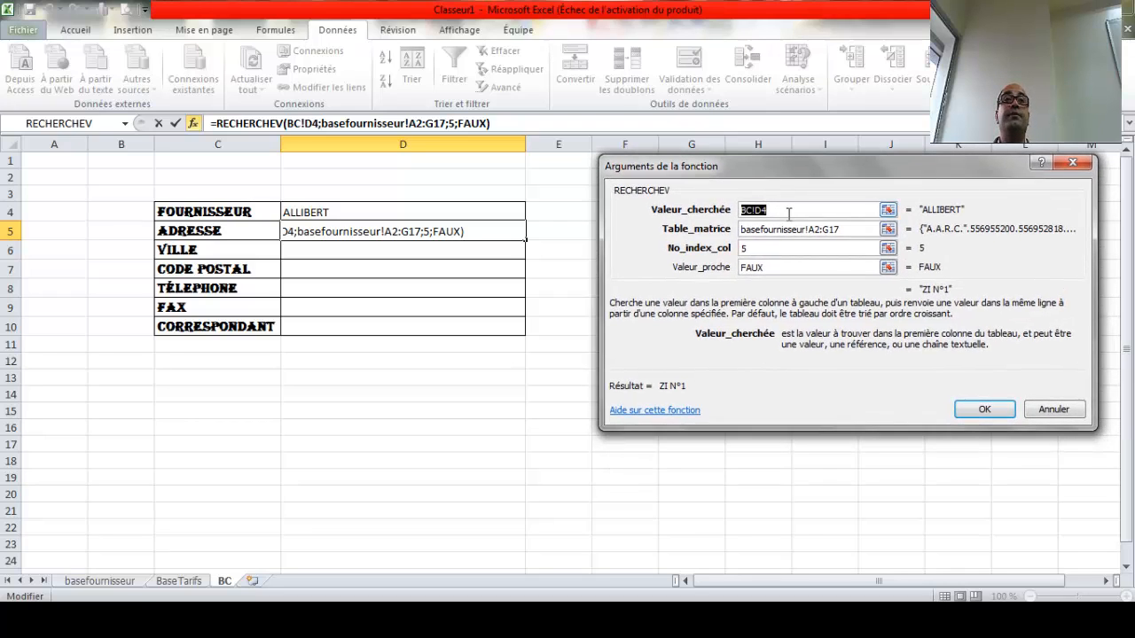
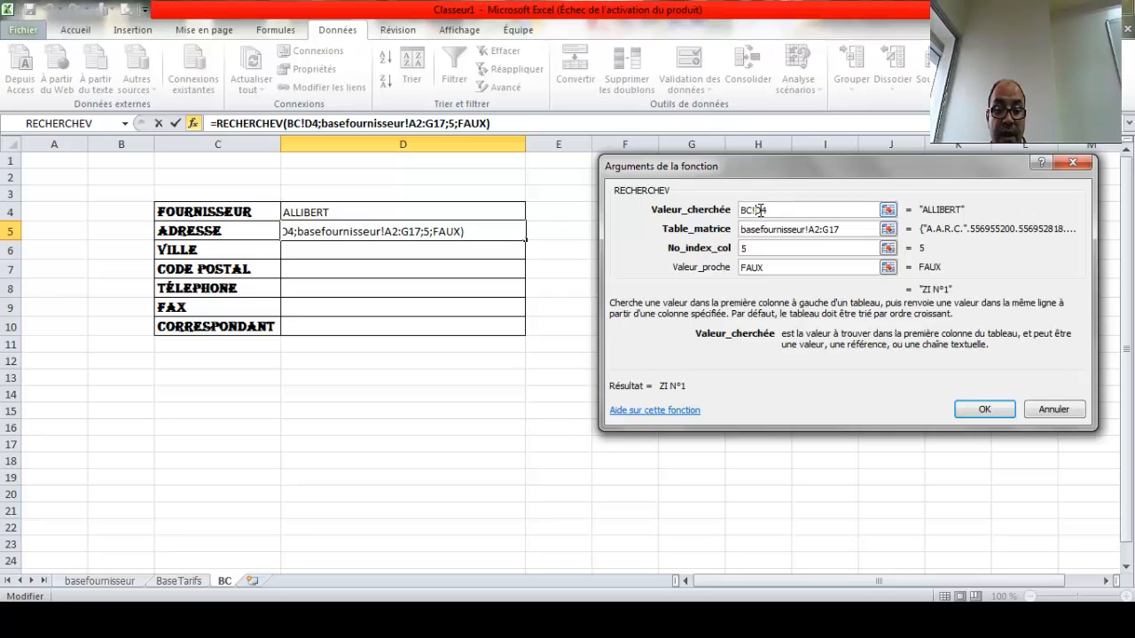
key(F4)
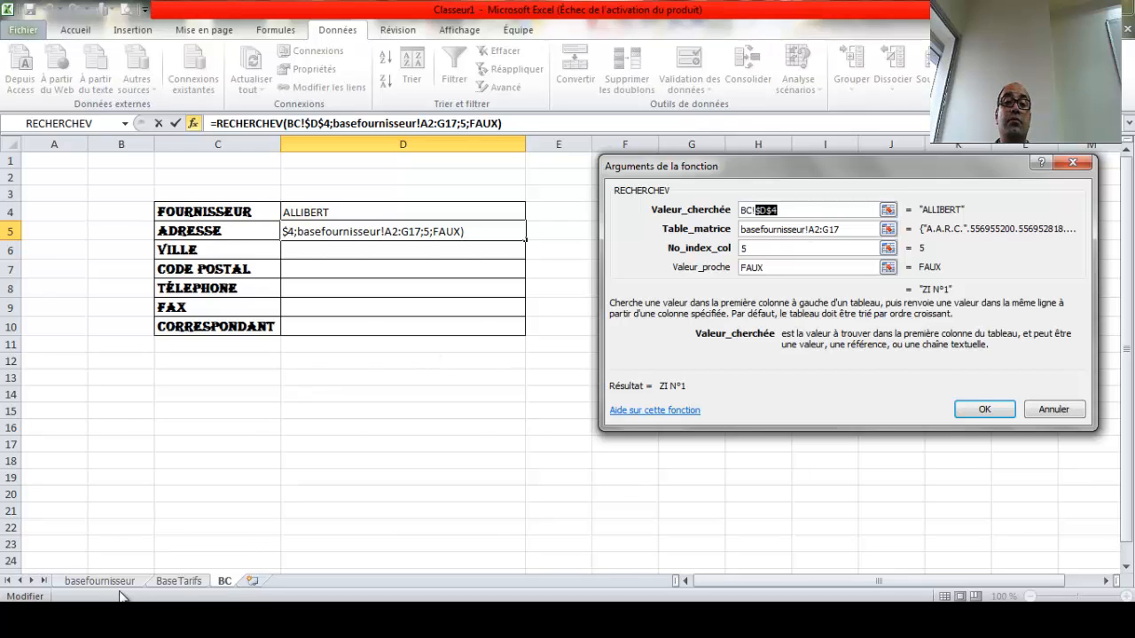
Consult the basefournisseur sheet while Valeur_cherchée is being edited, and validate the D5 formula with BC!basefournisseur! as lookup value.
click(92, 581)
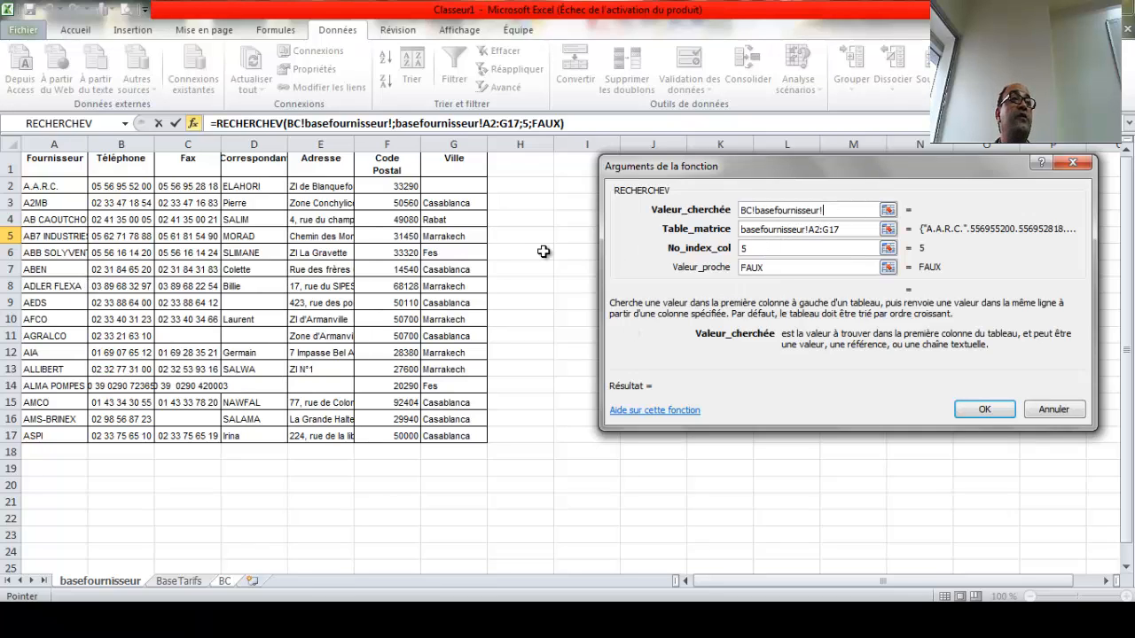
click(10, 227)
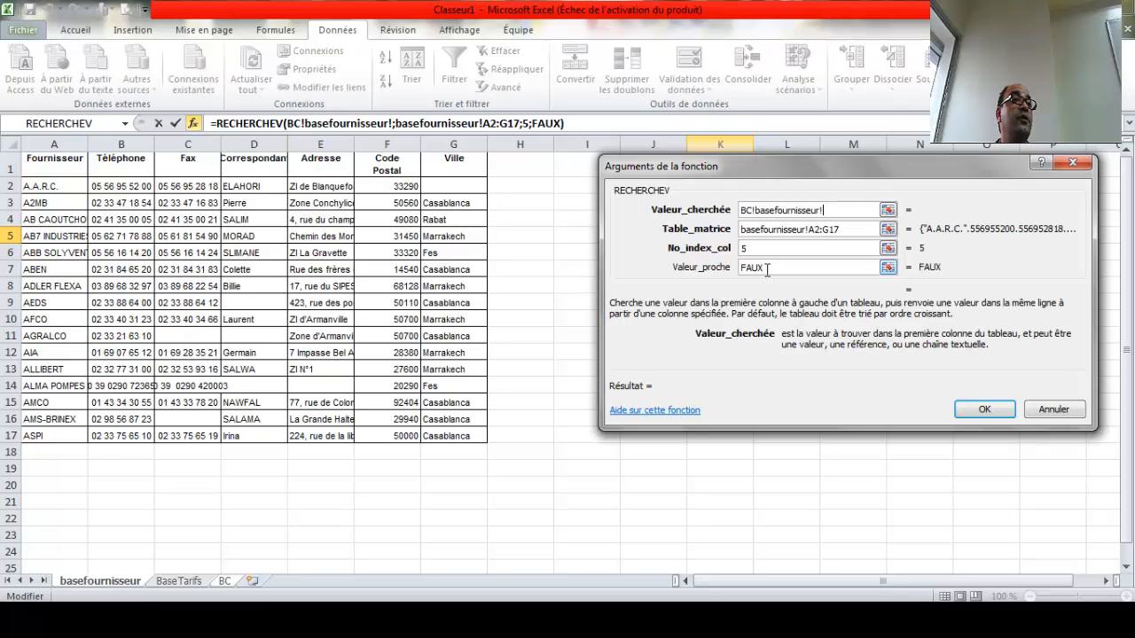
click(985, 409)
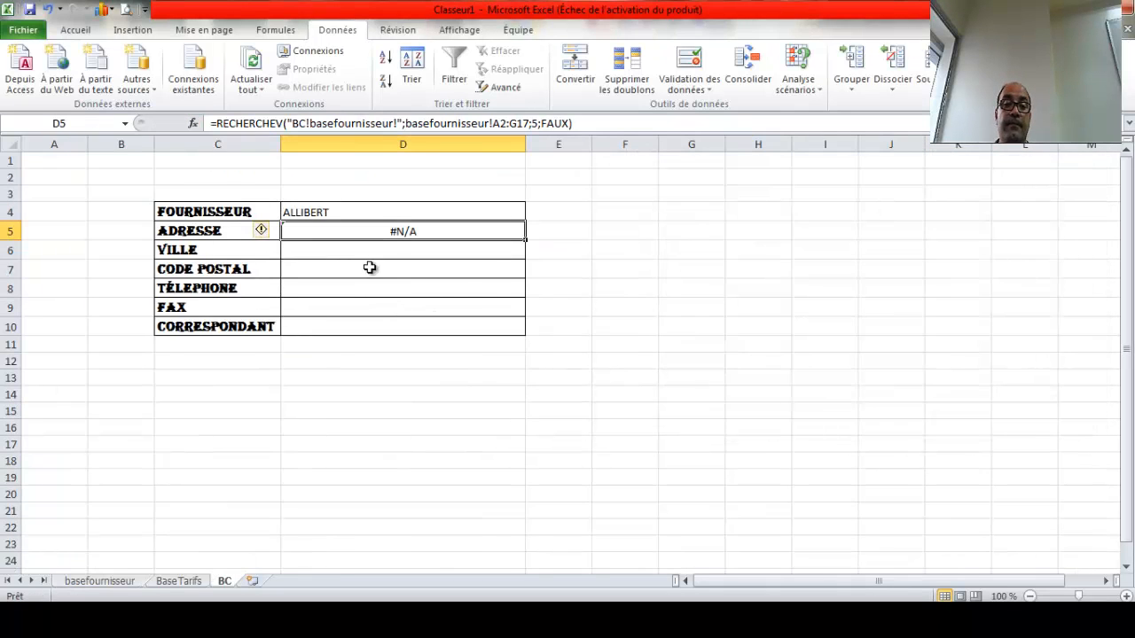
Reopen the arguments of the Adresse formula in D5 and reselect basefournisseur!A2:G17 as Table_matrice.
click(380, 216)
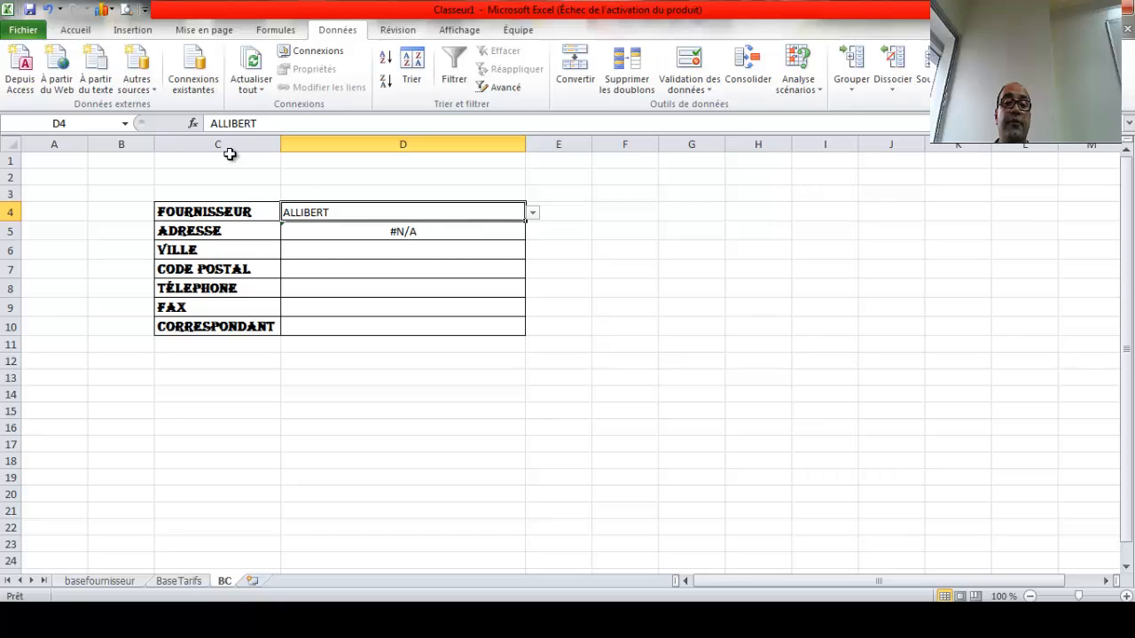
click(318, 227)
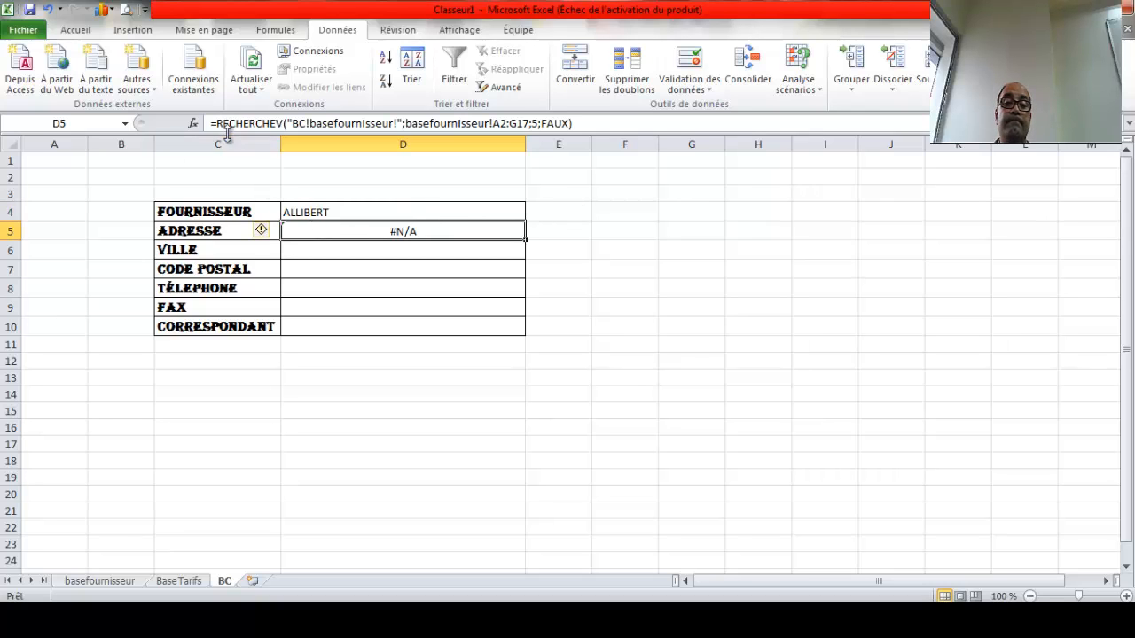
click(192, 123)
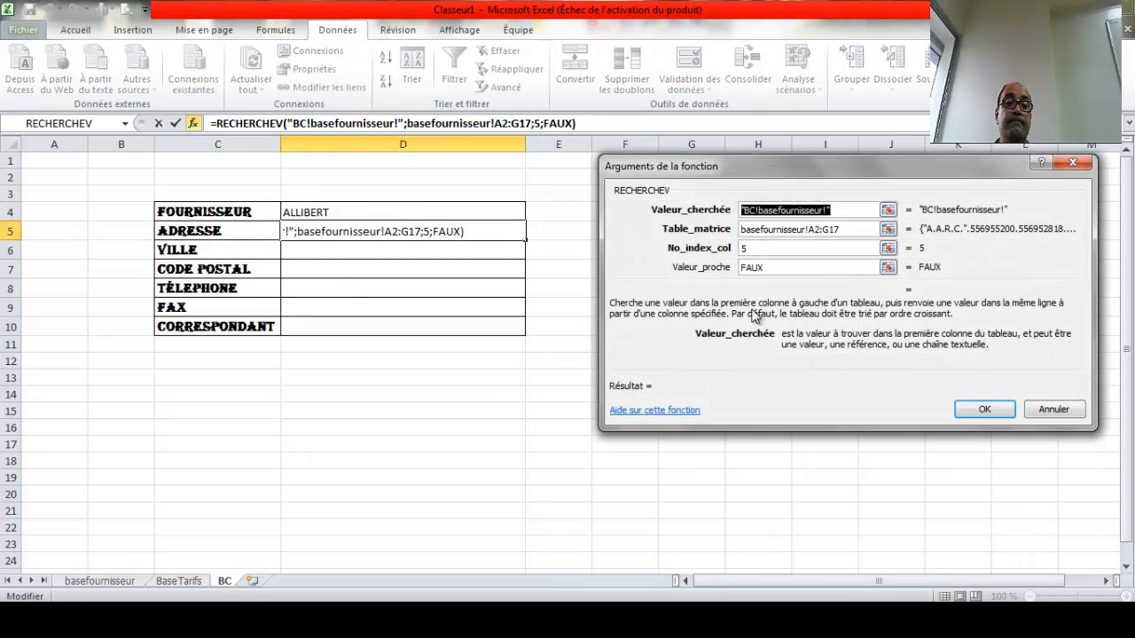
click(888, 229)
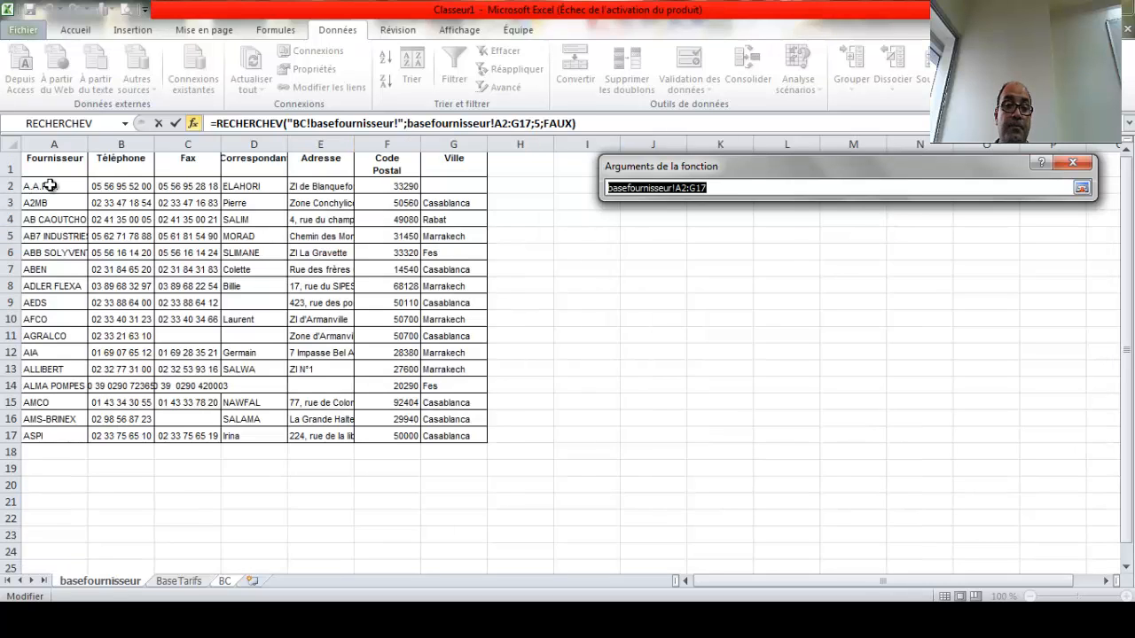
drag(46, 186, 479, 442)
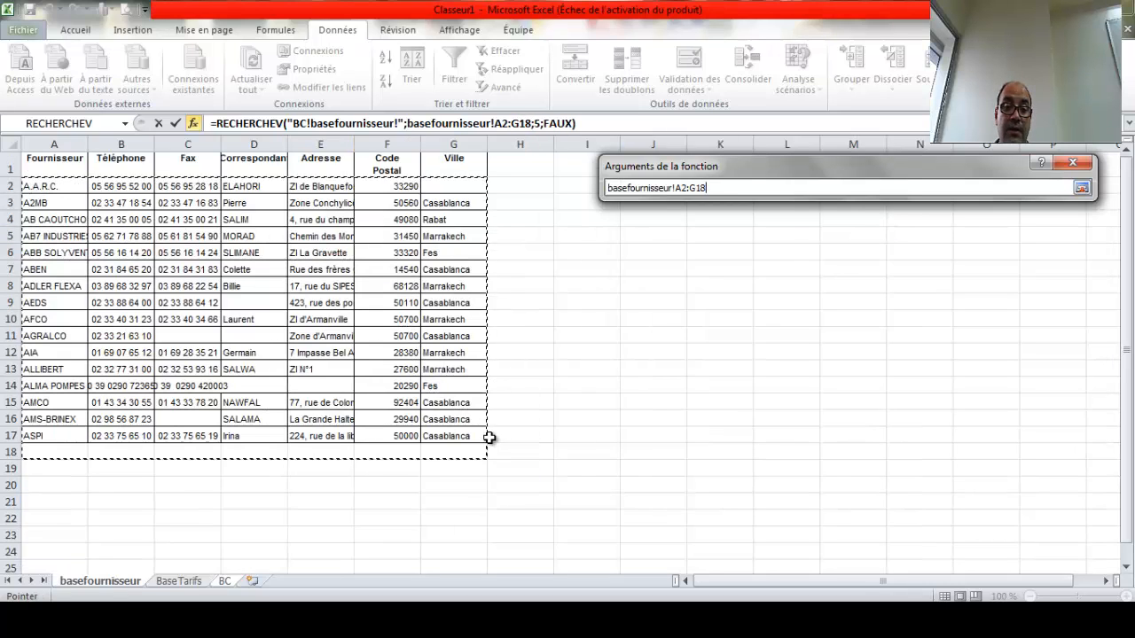
drag(40, 186, 483, 439)
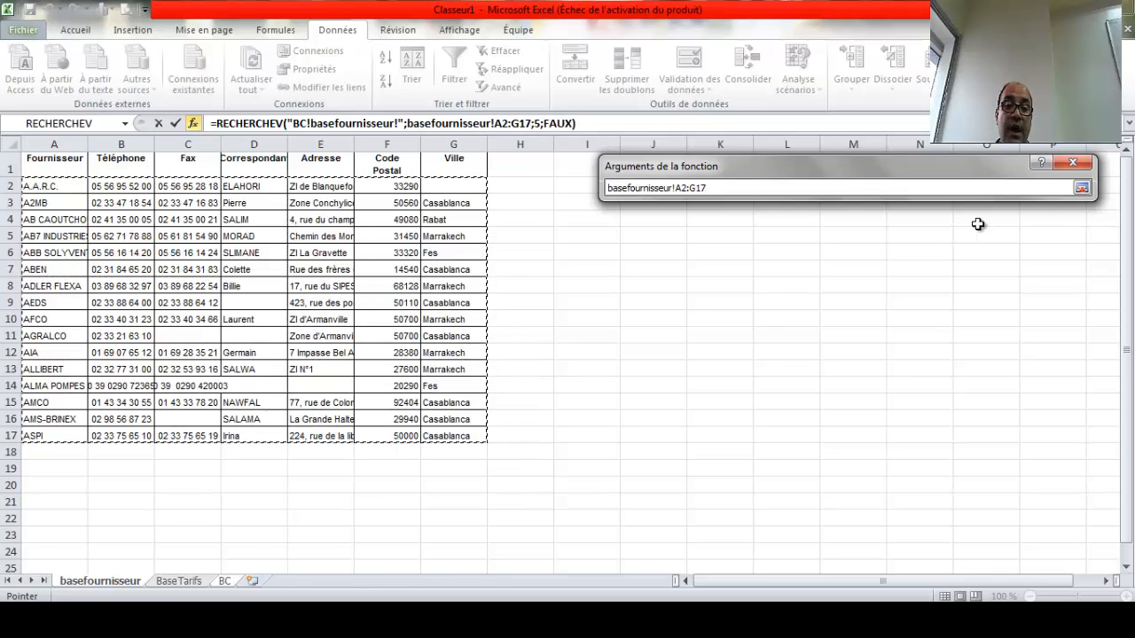
click(1081, 188)
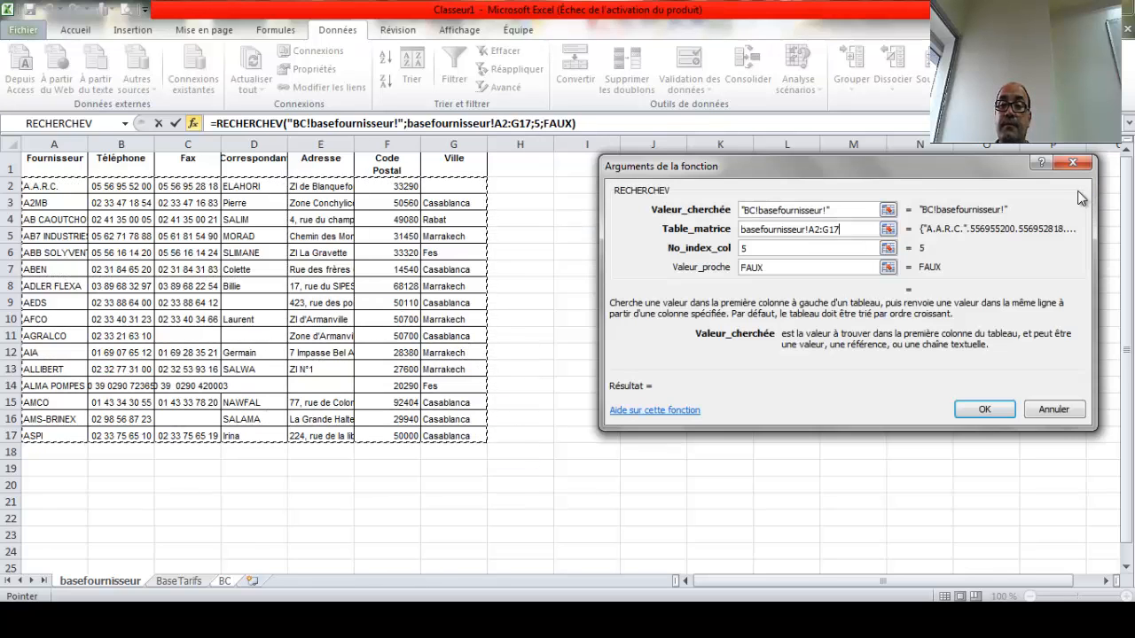
Validate the Adresse formula in D5 with basefournisseur!A2:G17 as Table_matrice.
click(982, 409)
click(479, 212)
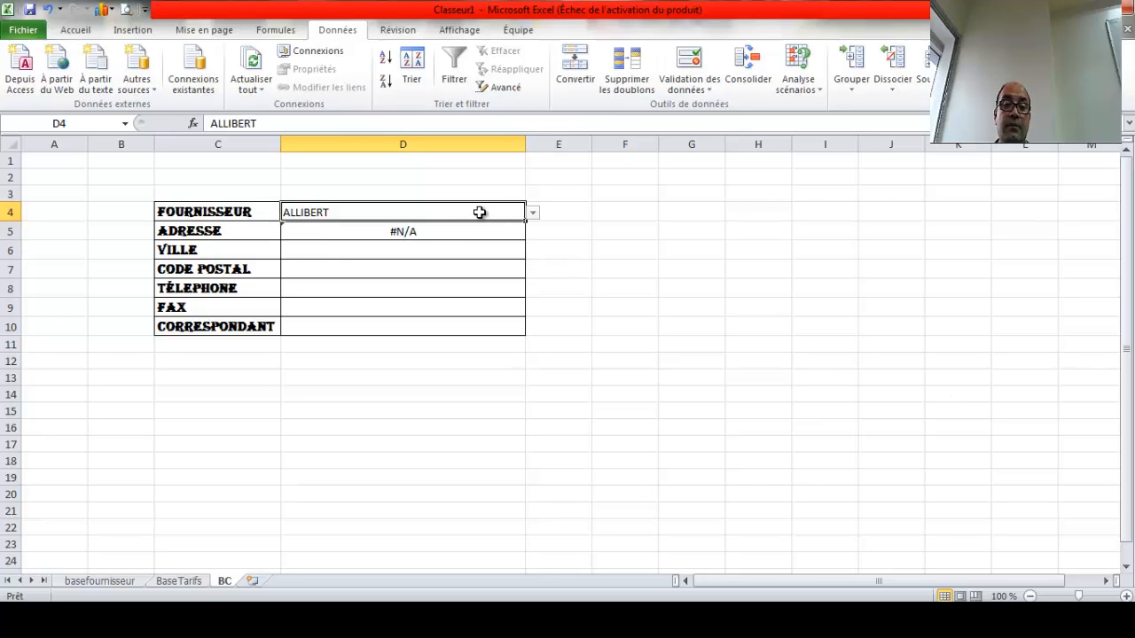
click(193, 124)
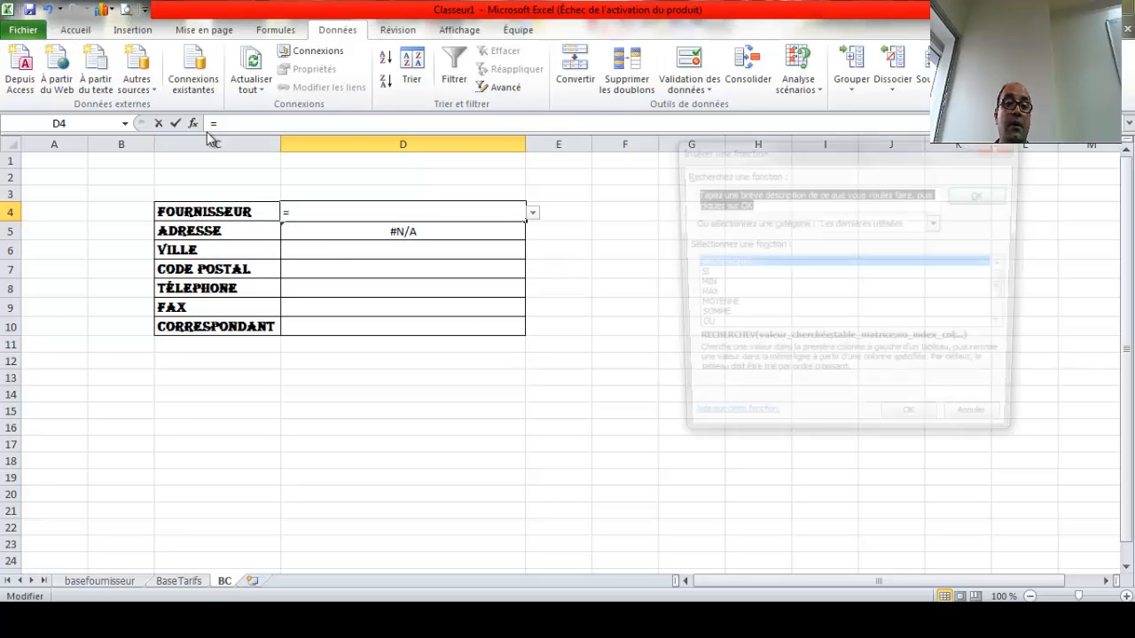
click(1003, 148)
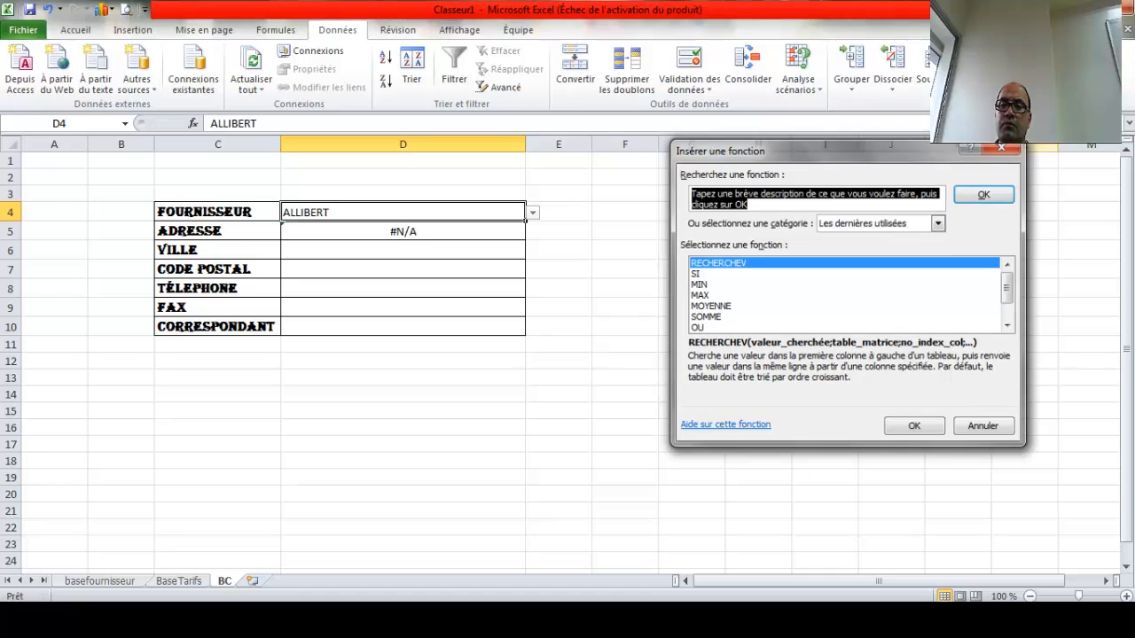
Reopen the arguments of the Adresse formula in D5 and replace Valeur_cherchée with the absolute reference $D$4.
click(344, 232)
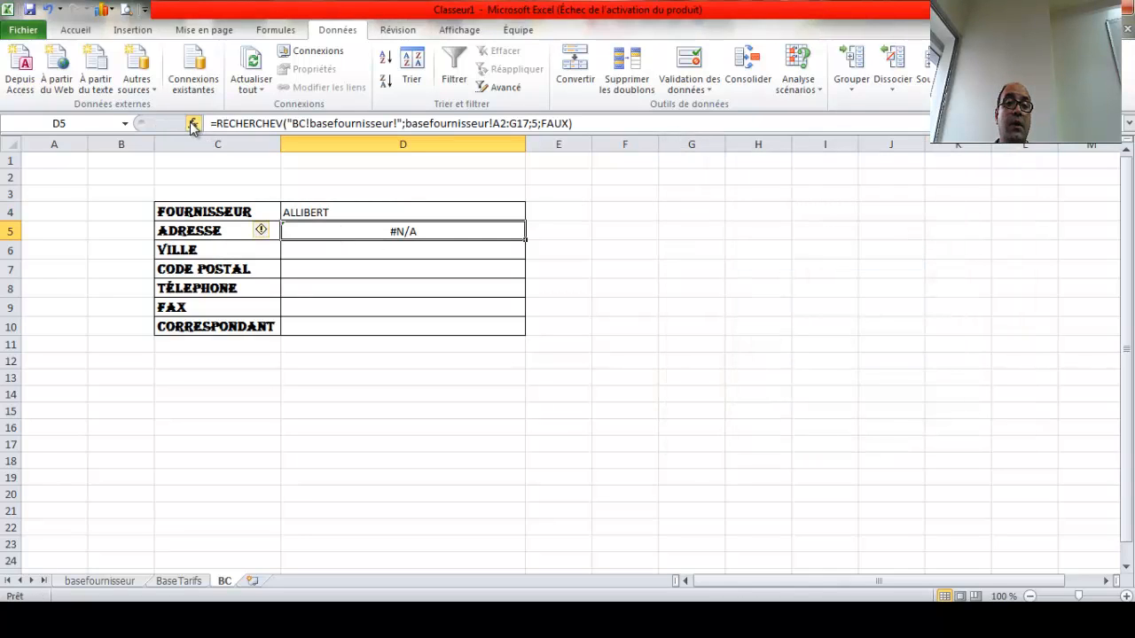
key(shift+F3)
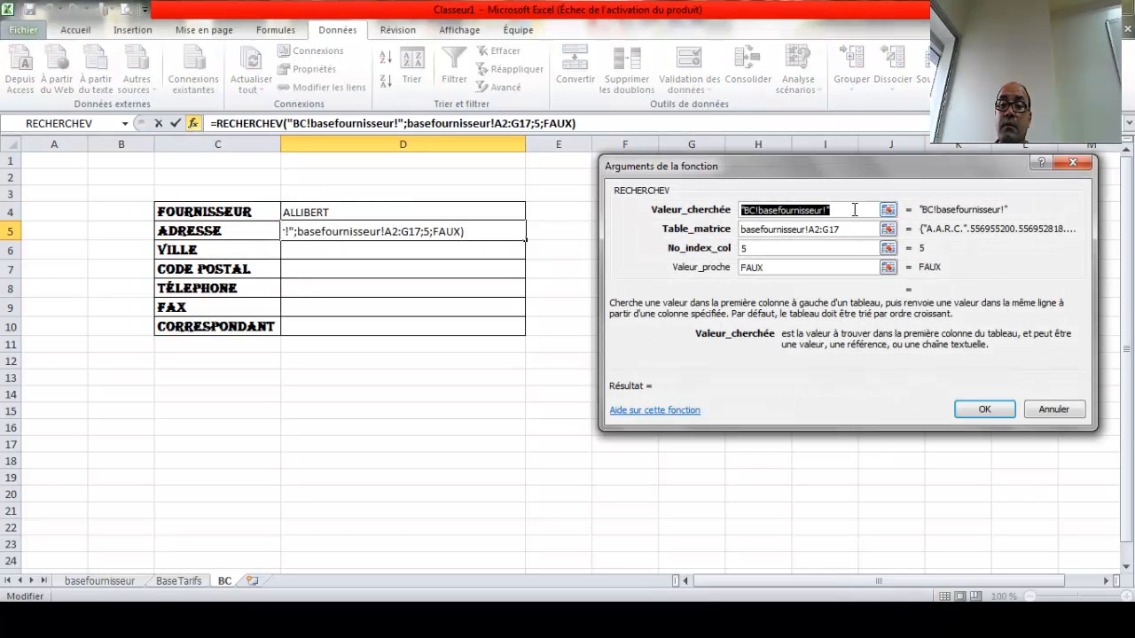
key(Delete)
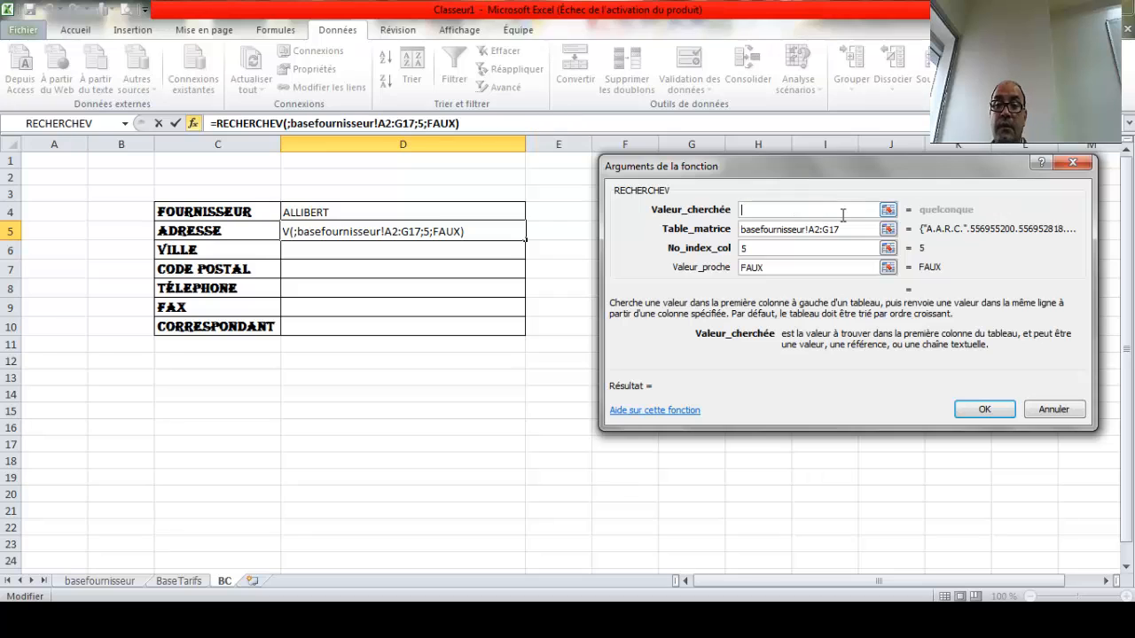
click(388, 220)
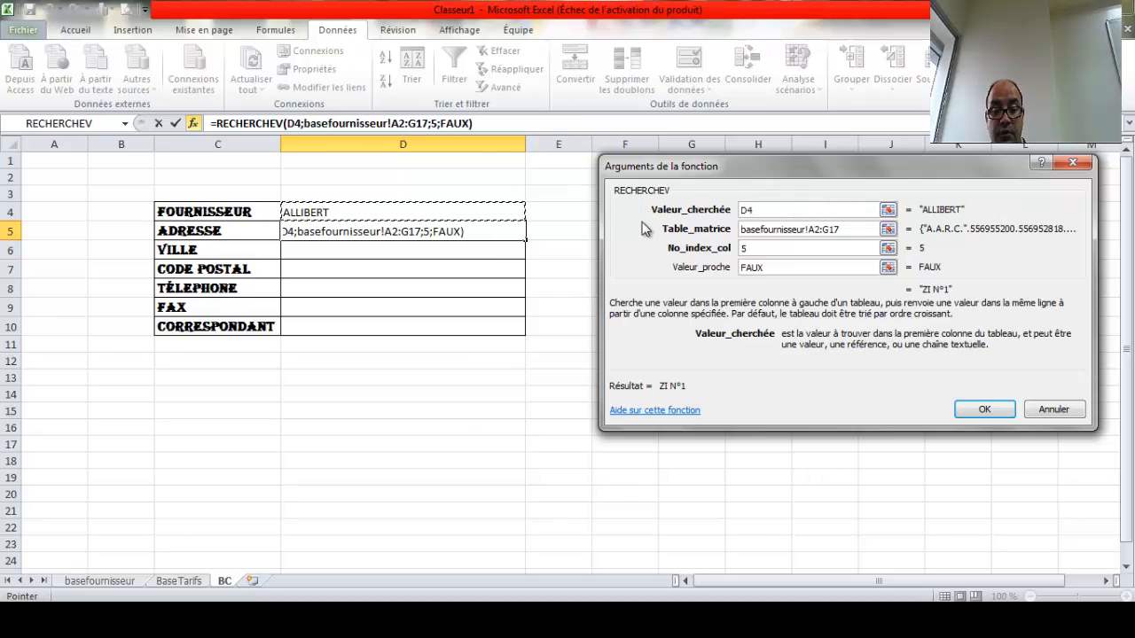
key(F4)
click(984, 409)
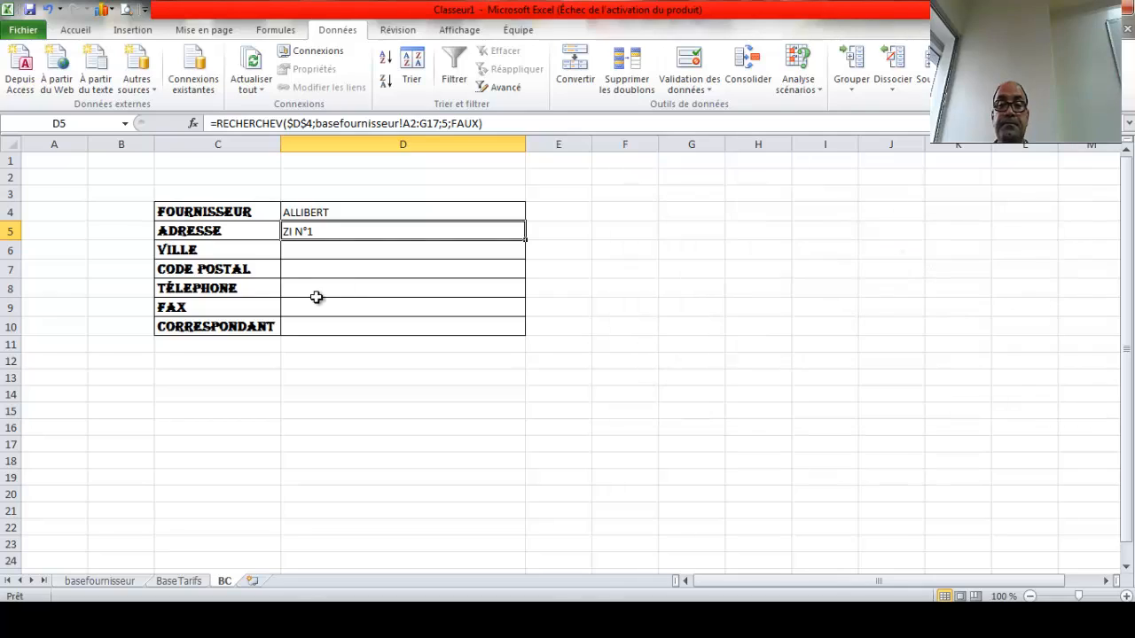
Test the Adresse formula by choosing AMS-BRINEX and ALMA POMPES as supplier in the Fournisseur cell D4.
click(422, 212)
click(533, 215)
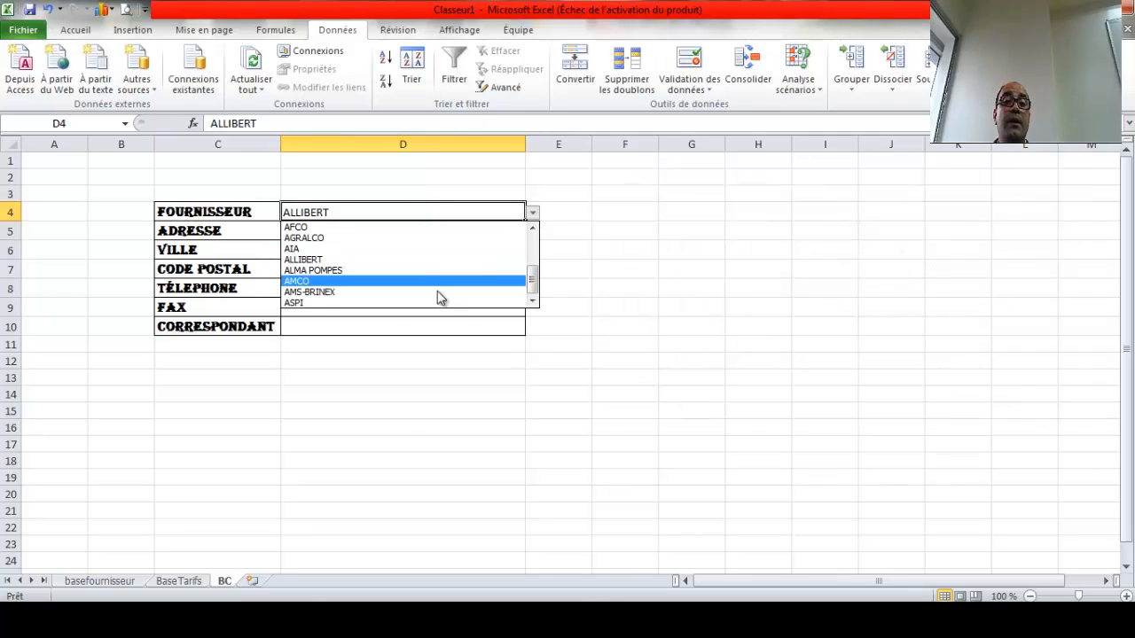
click(429, 293)
click(537, 218)
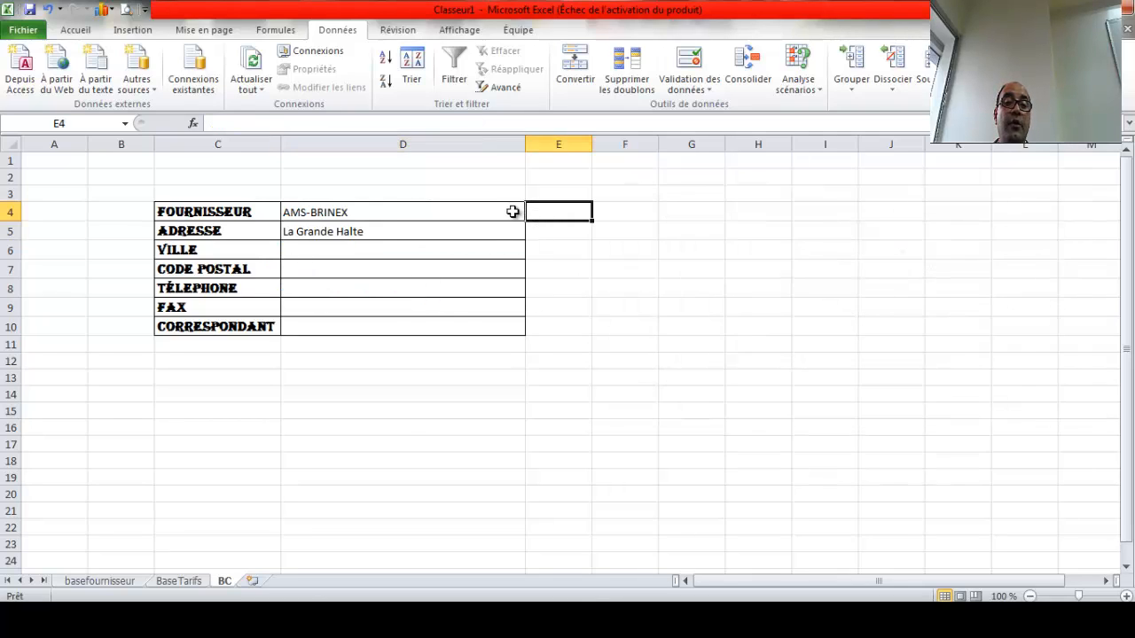
click(515, 212)
click(533, 215)
click(426, 270)
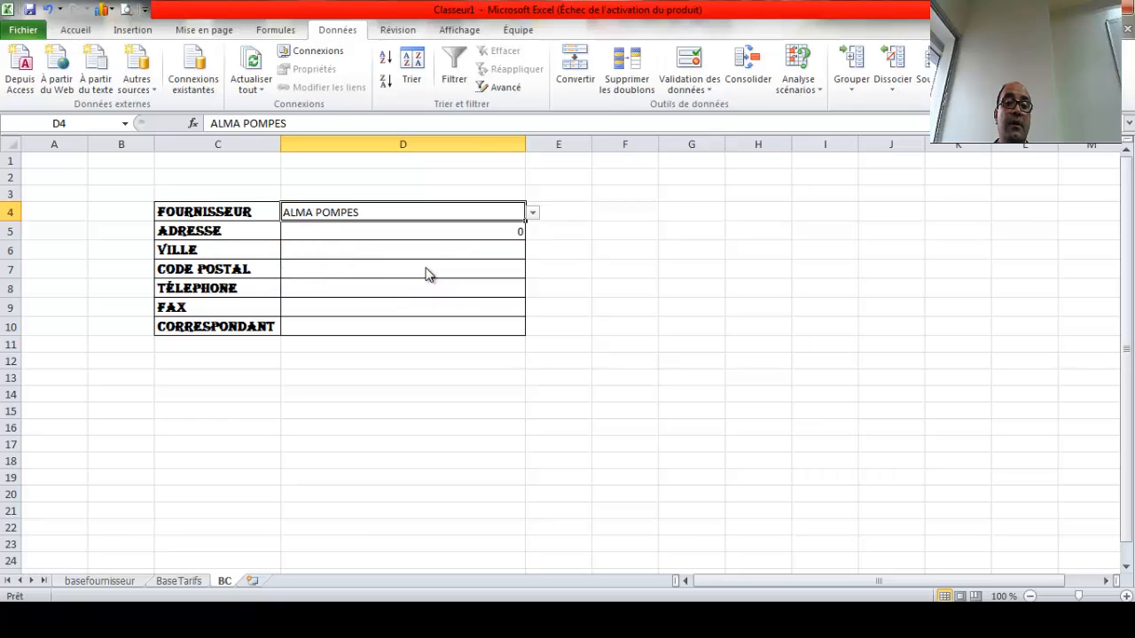
Copy the Adresse formula from D5 down to D10 and check the copied formula in D6.
click(461, 231)
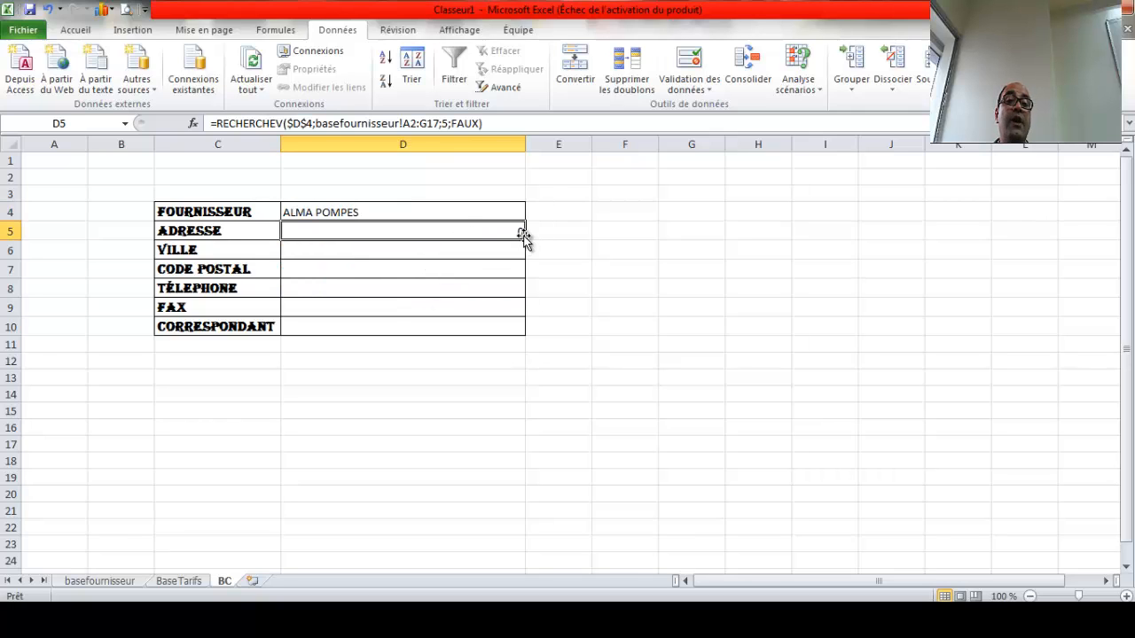
drag(524, 236, 523, 340)
click(422, 253)
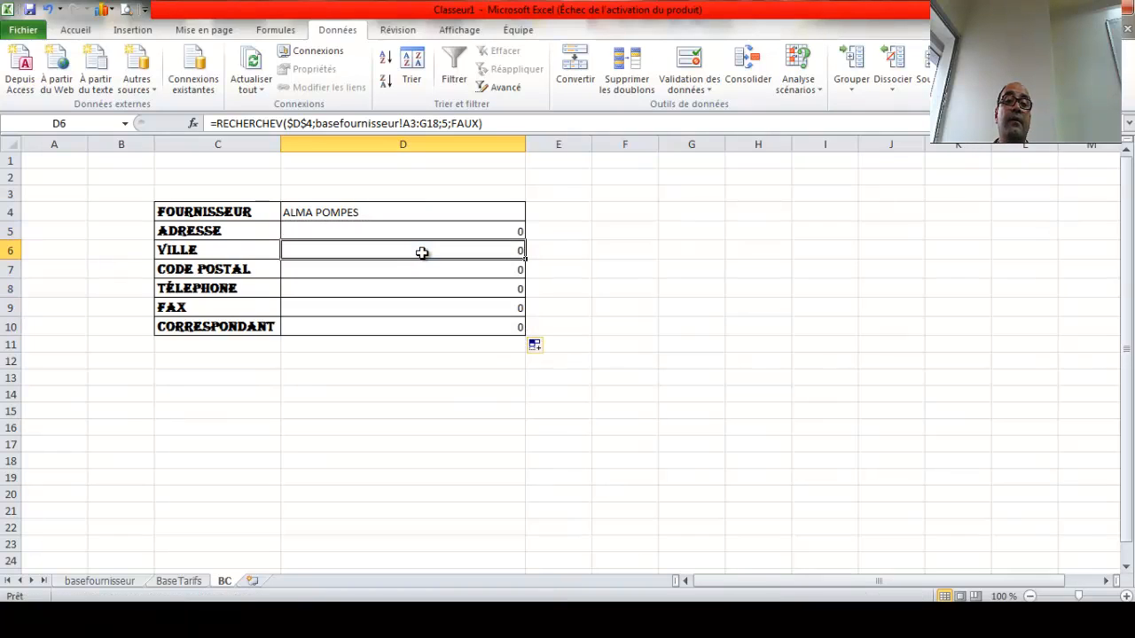
Choose AGRALCO as supplier in the Fournisseur cell D4.
click(464, 212)
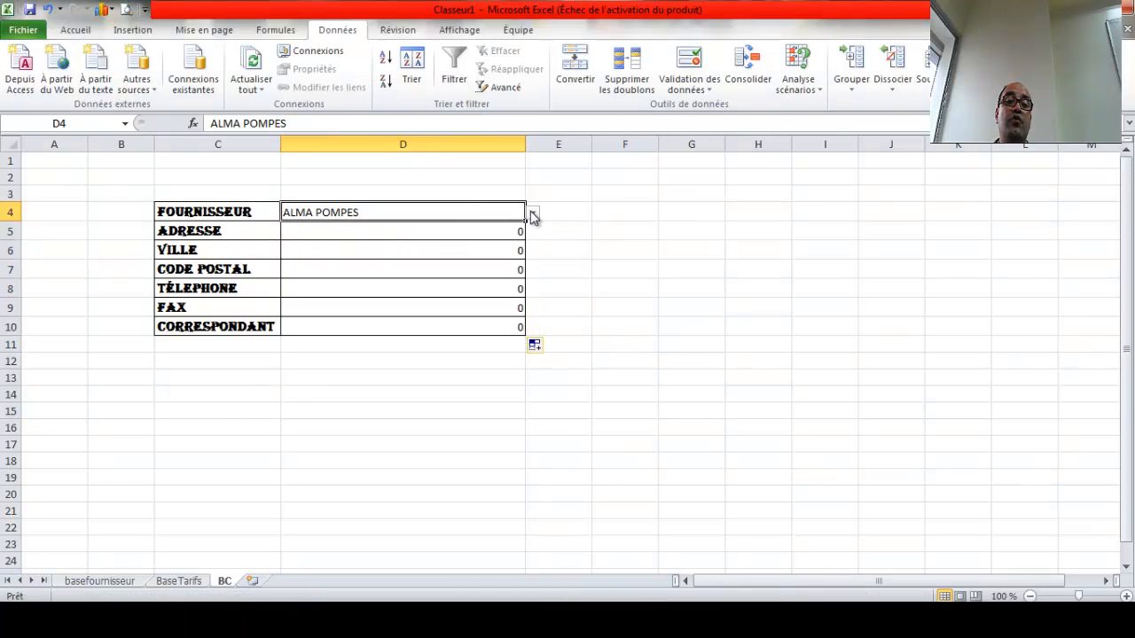
click(533, 213)
click(449, 240)
click(449, 239)
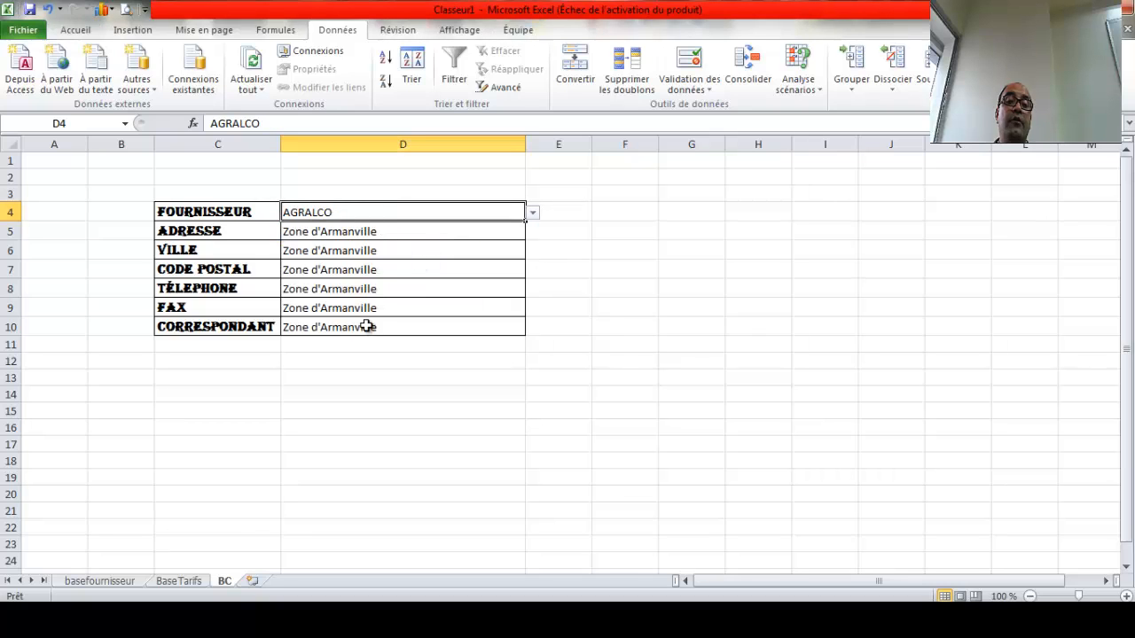
Check the Ville column's position on the basefournisseur sheet and set the column index of the Ville formula in D6 to 7.
click(405, 253)
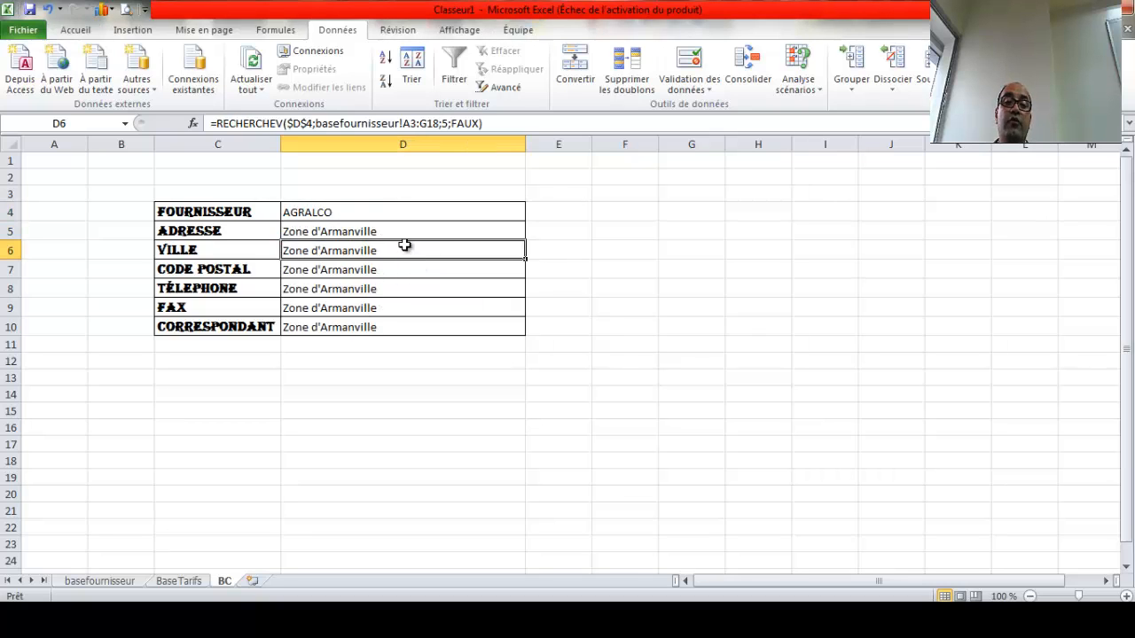
double_click(406, 248)
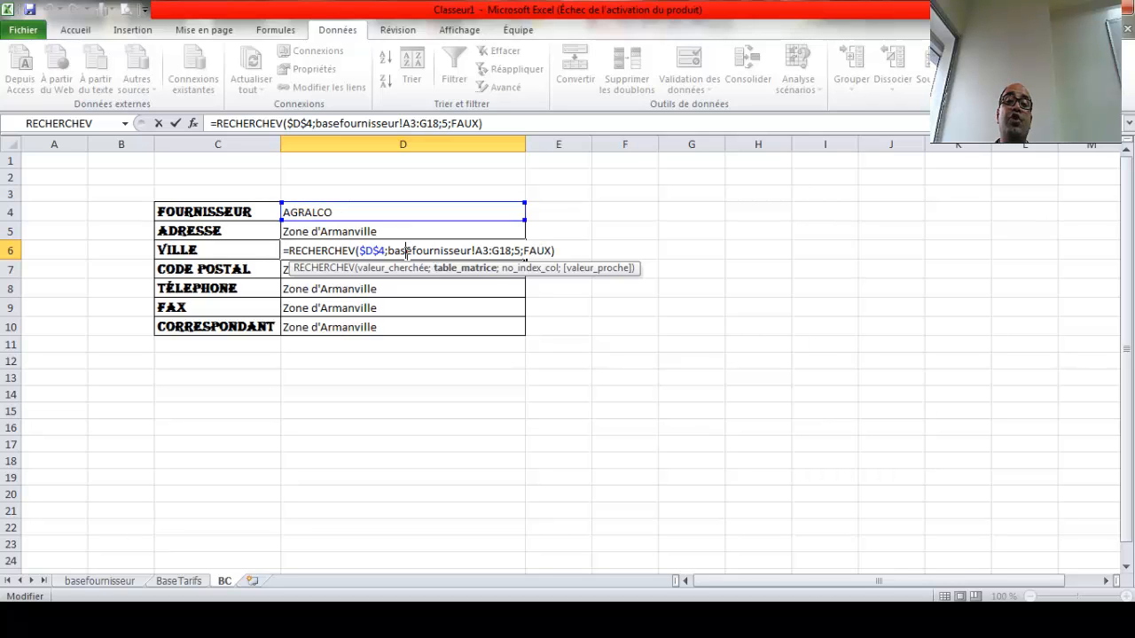
click(522, 252)
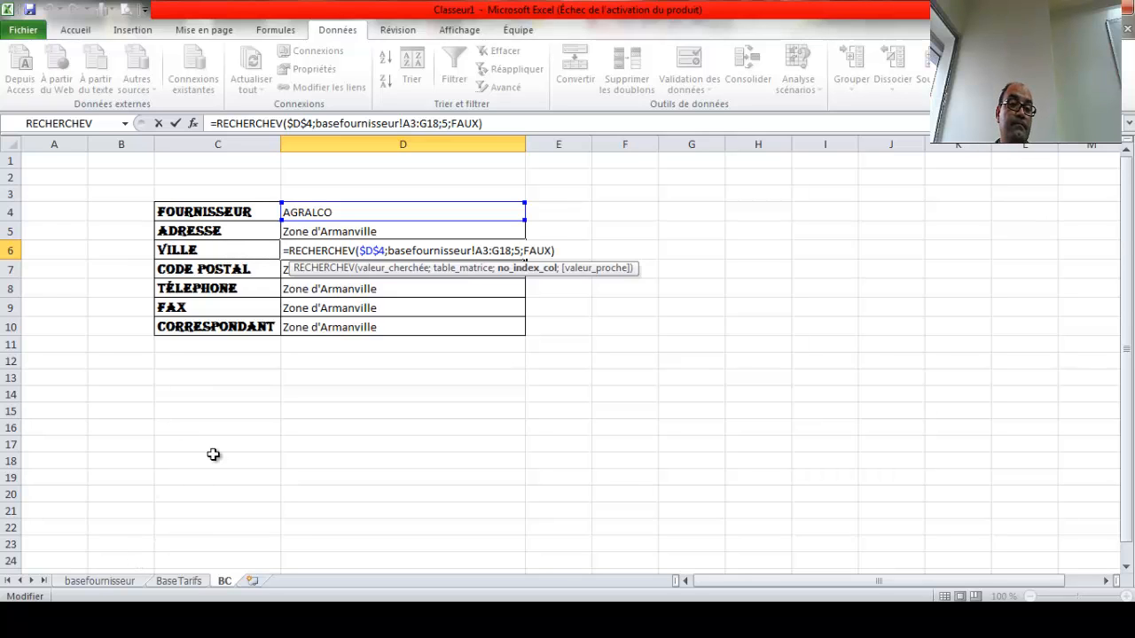
key(Return)
click(89, 580)
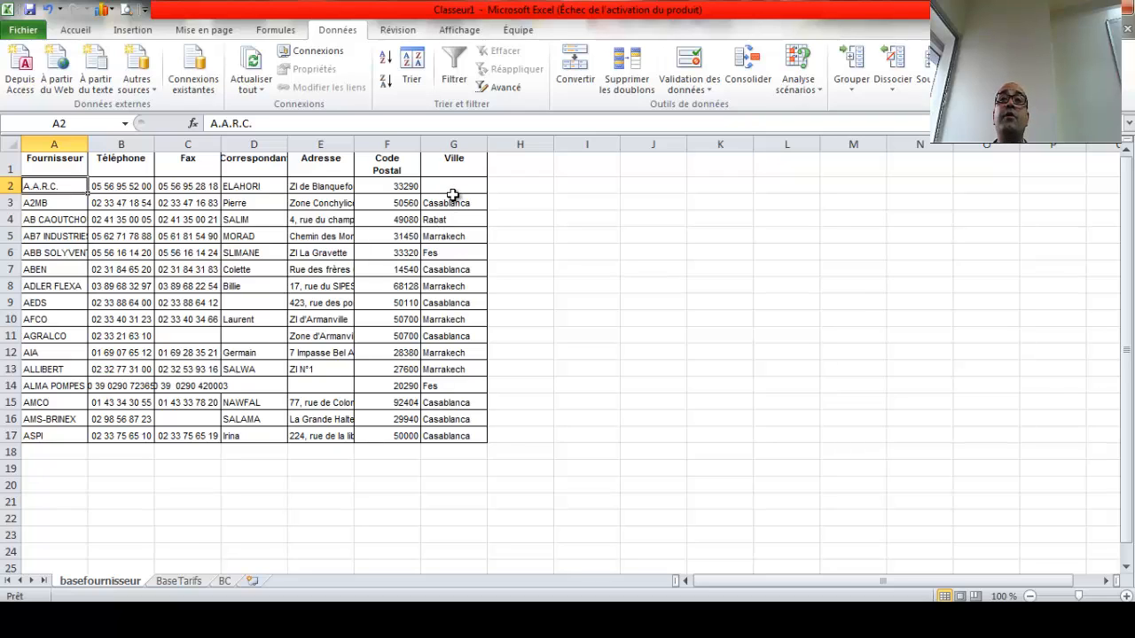
click(224, 581)
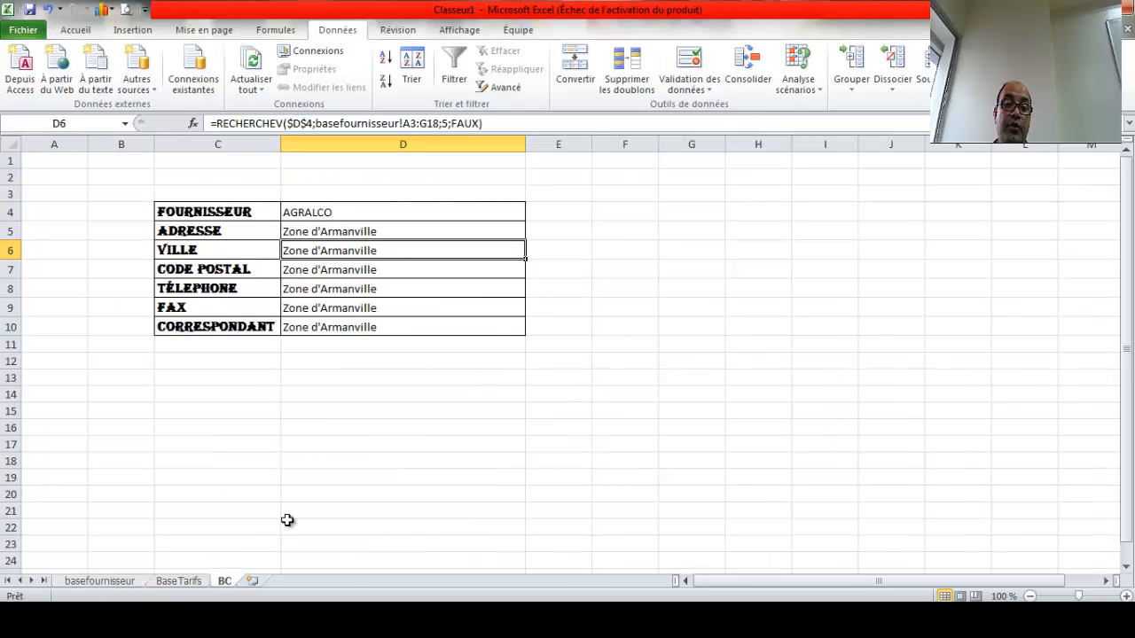
double_click(355, 252)
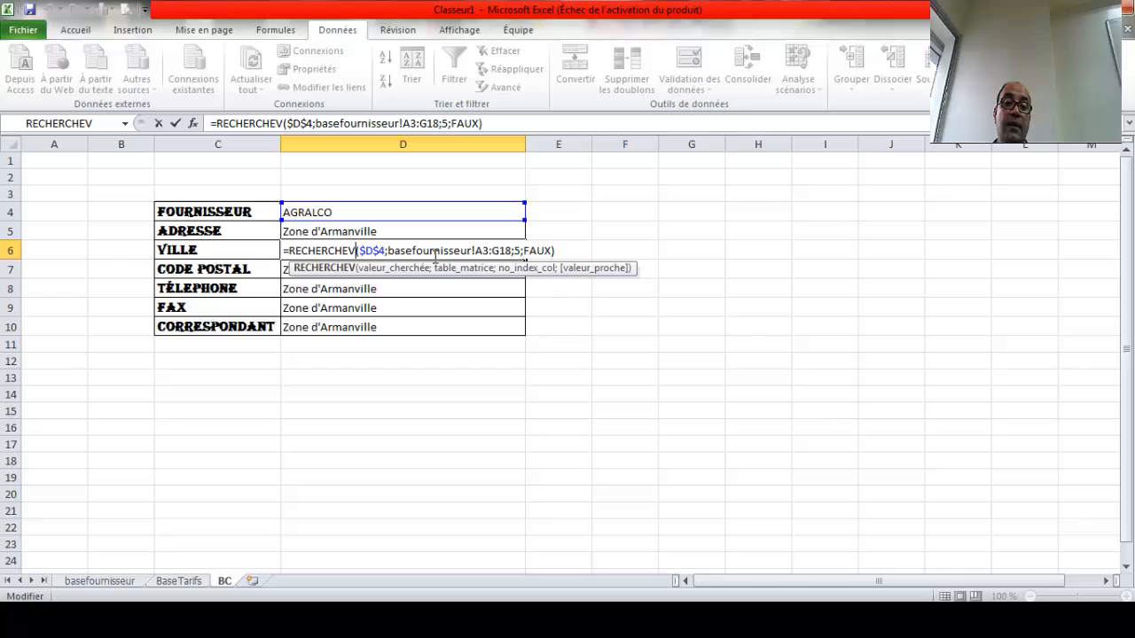
double_click(517, 251)
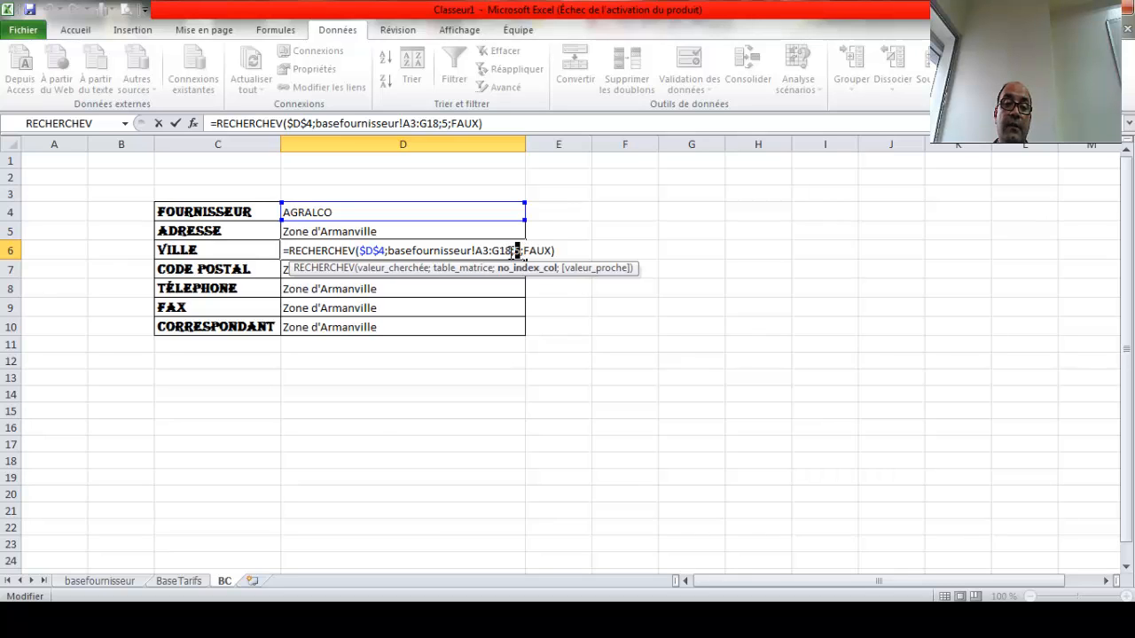
text(7)
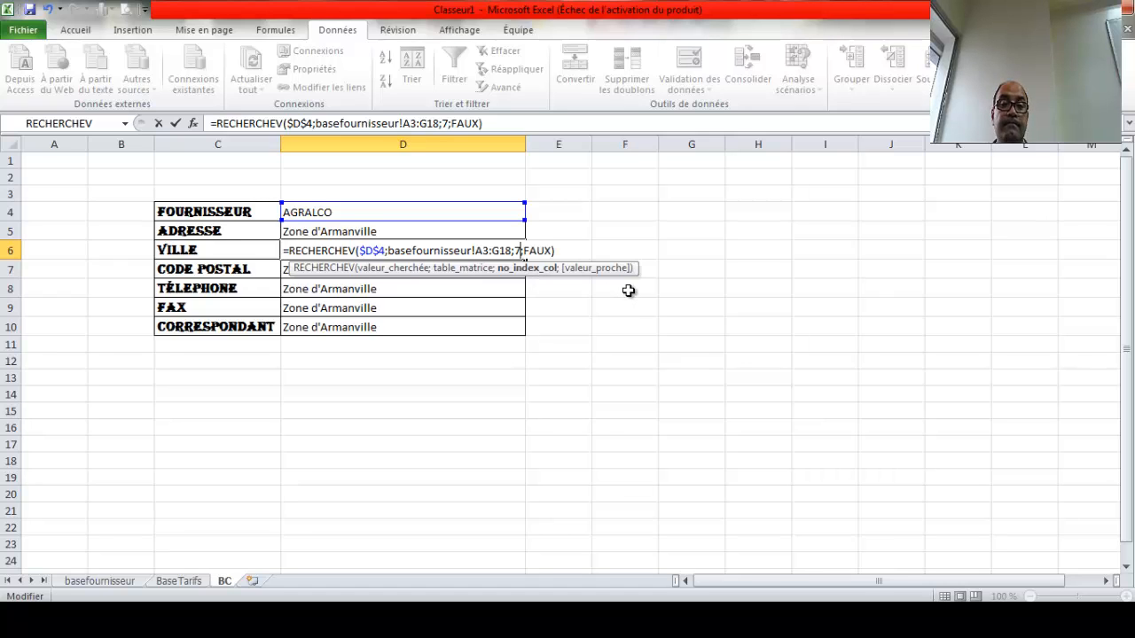
key(Return)
click(436, 252)
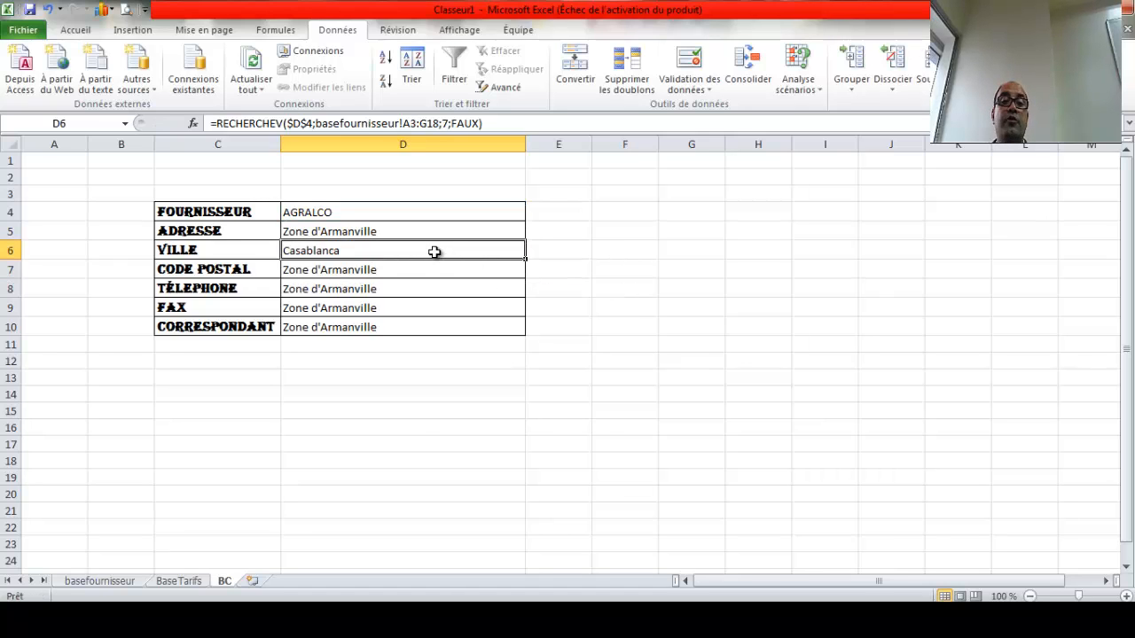
Check the Code Postal column's position on the basefournisseur sheet and set the column index of the D7 formula to 6.
click(101, 582)
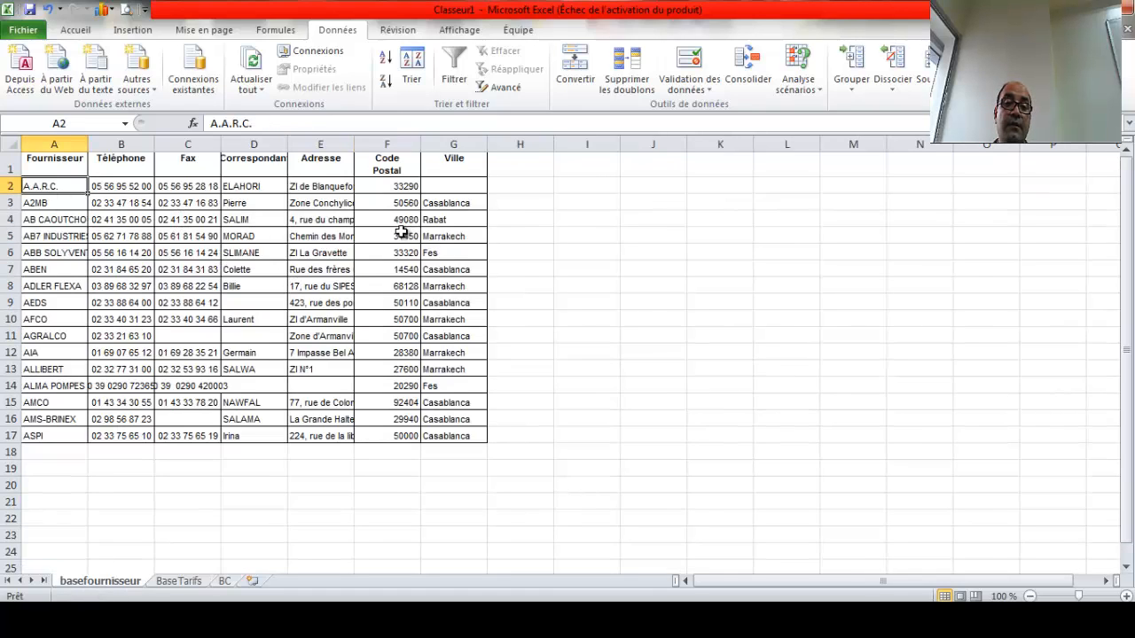
click(226, 581)
double_click(316, 268)
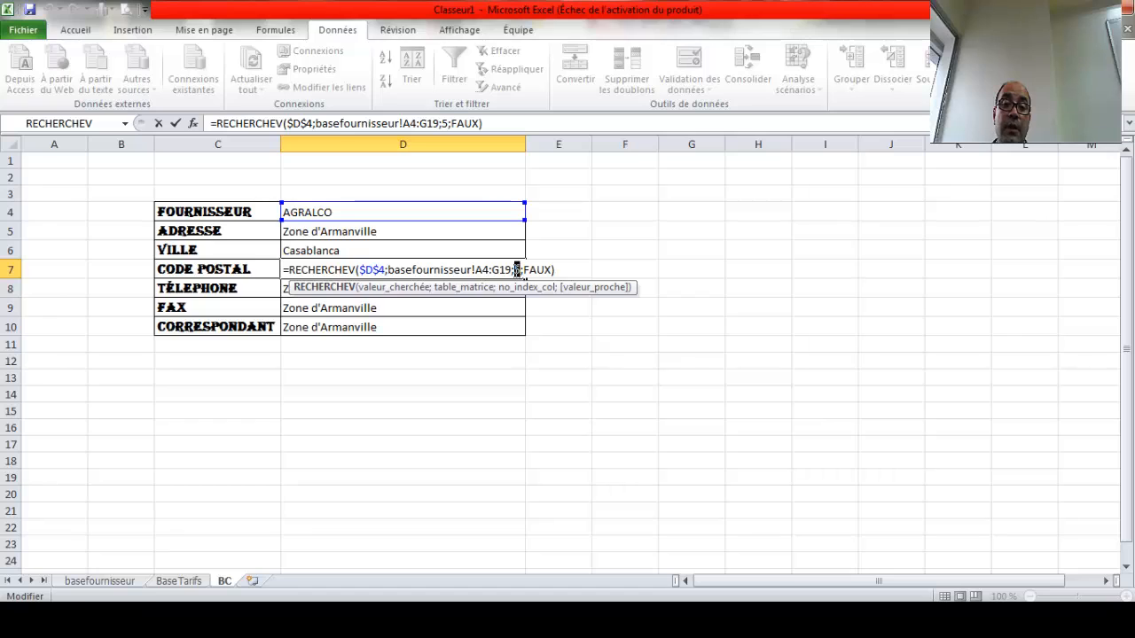
double_click(517, 269)
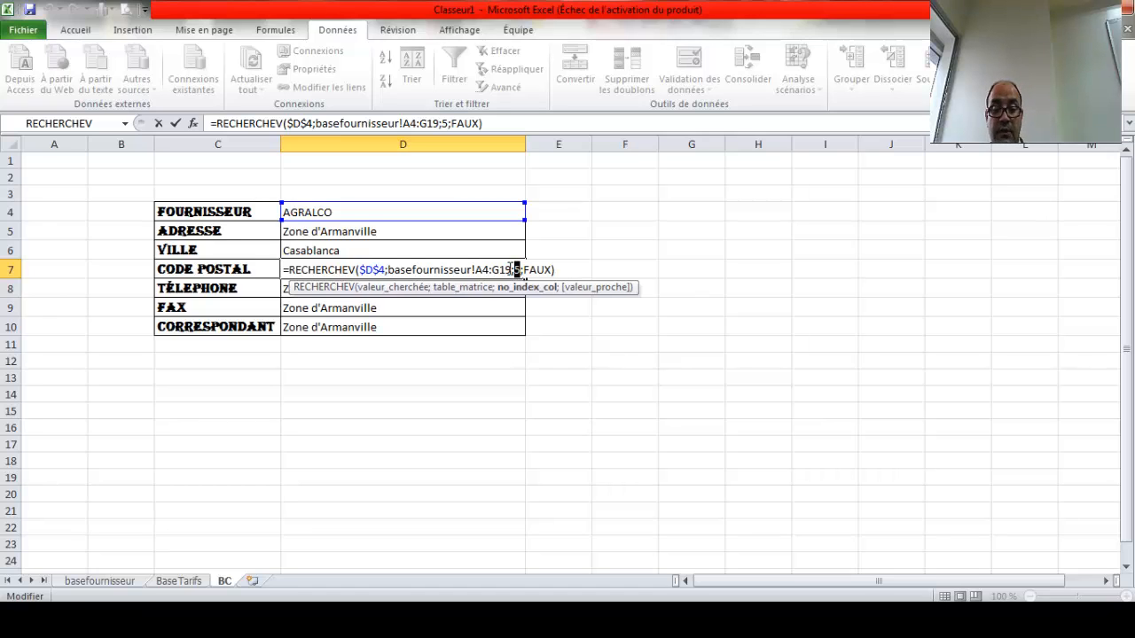
text(6)
key(Return)
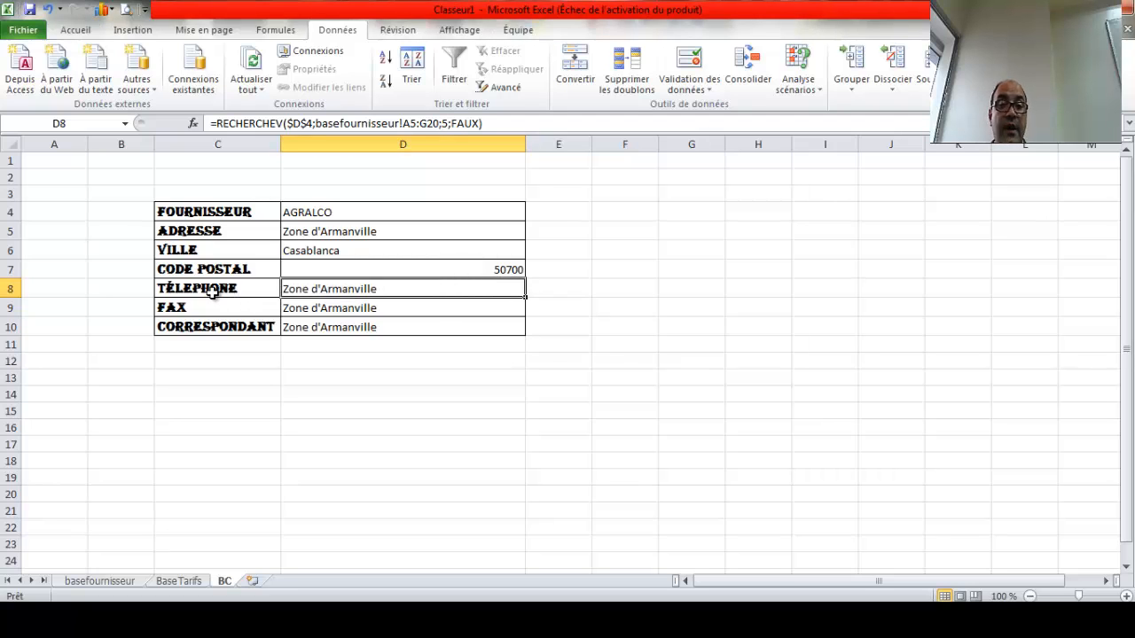
Consult the basefournisseur columns and clear the copied formulas in D8:D10 for Téléphone, Fax and Correspondant on the BC sheet.
click(100, 581)
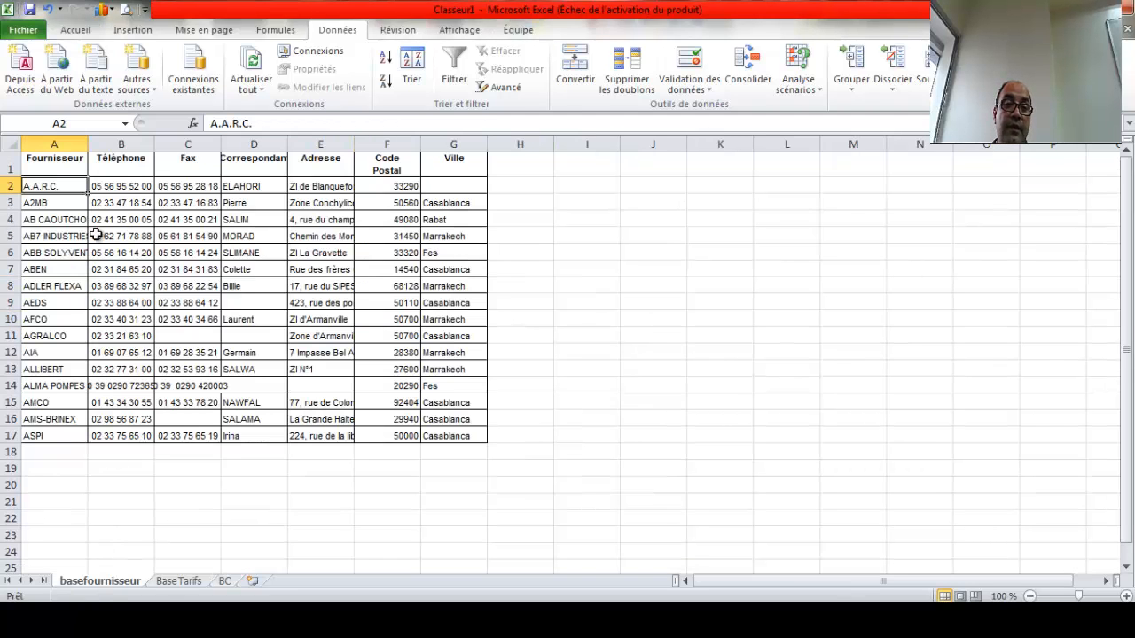
click(224, 581)
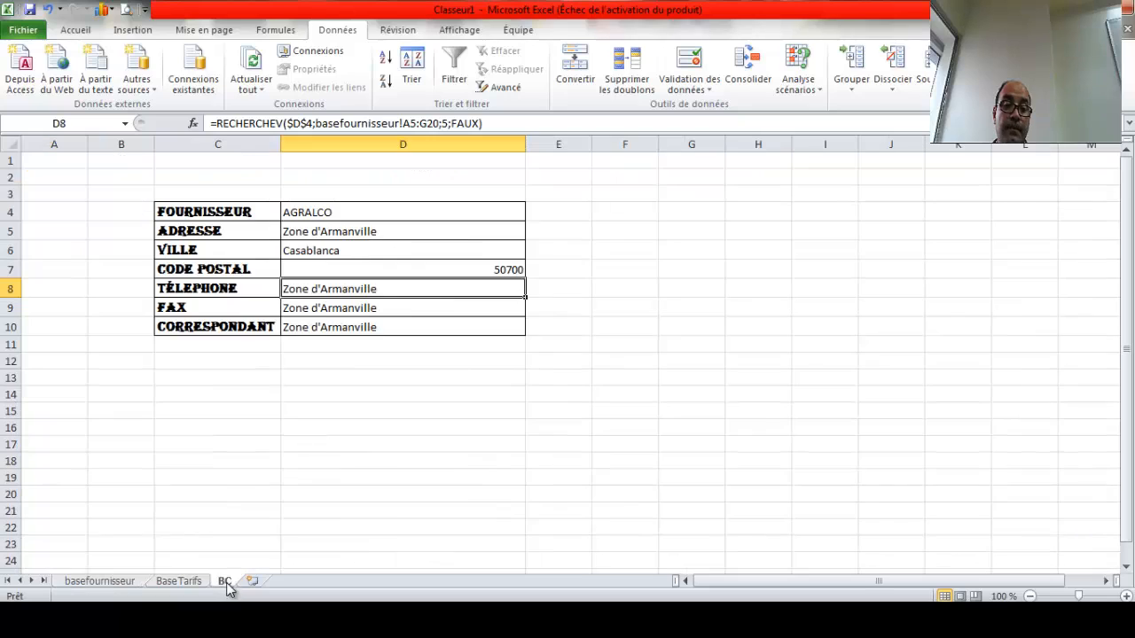
drag(374, 281, 380, 328)
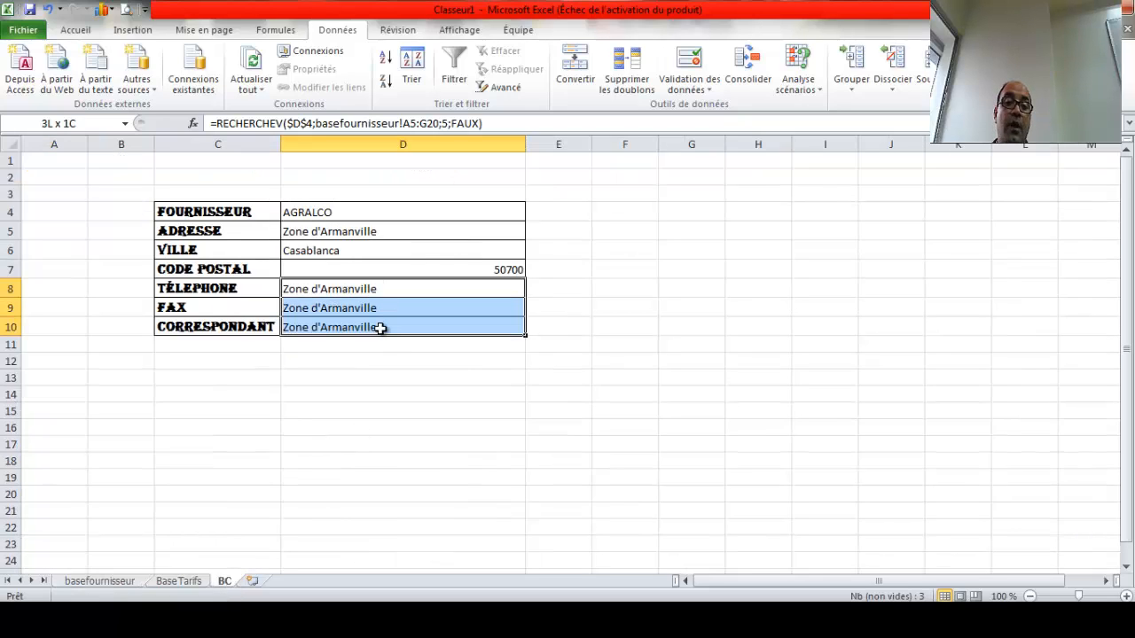
key(Delete)
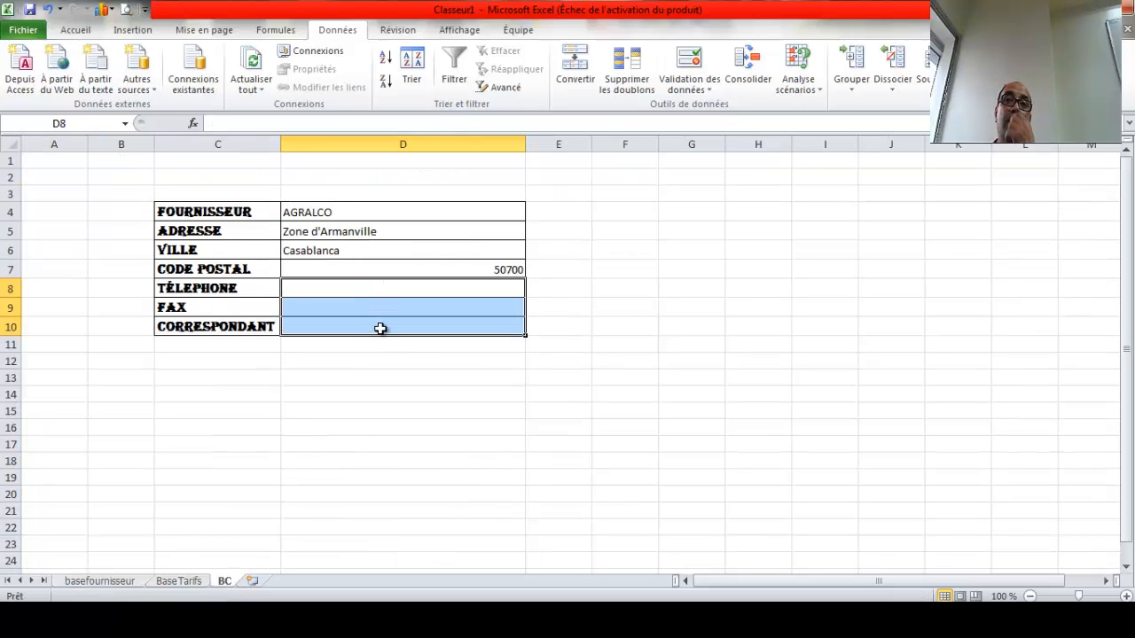
Start a RECHERCHEV function in the Téléphone cell D8 with the absolute reference $D$4 as lookup value.
click(384, 288)
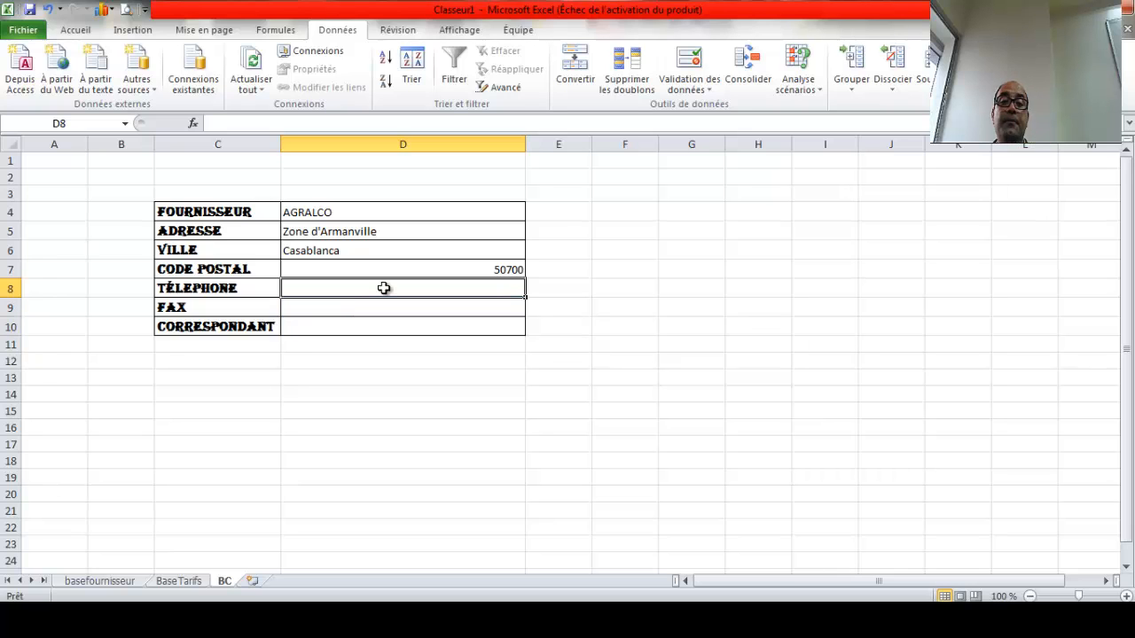
click(192, 124)
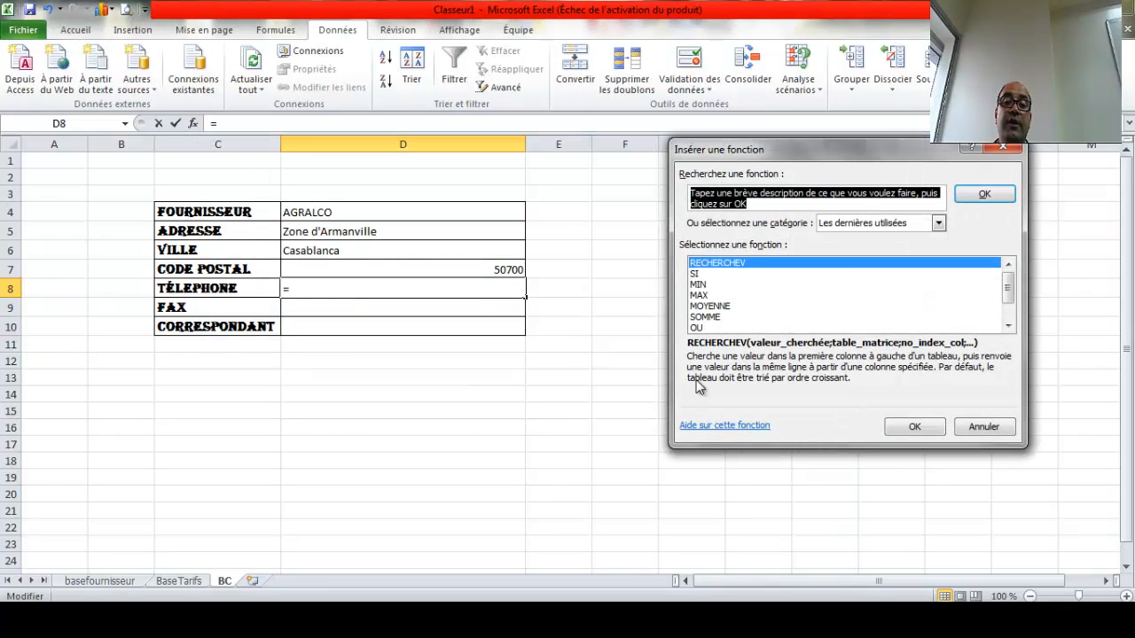
drag(1008, 291, 1008, 301)
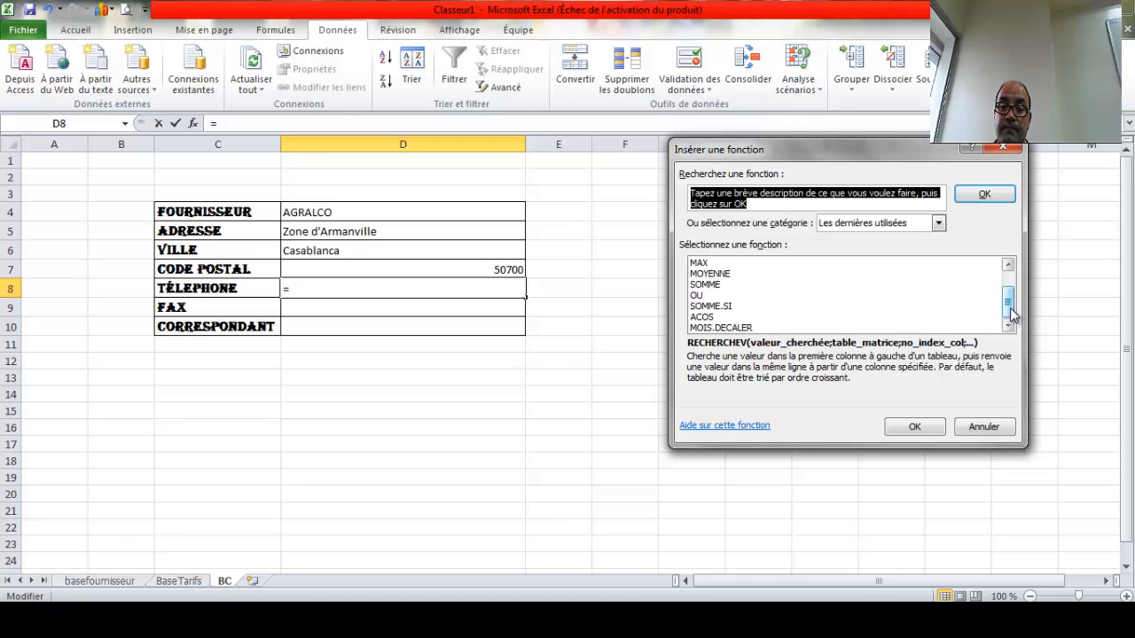
drag(1011, 315, 1009, 270)
click(831, 262)
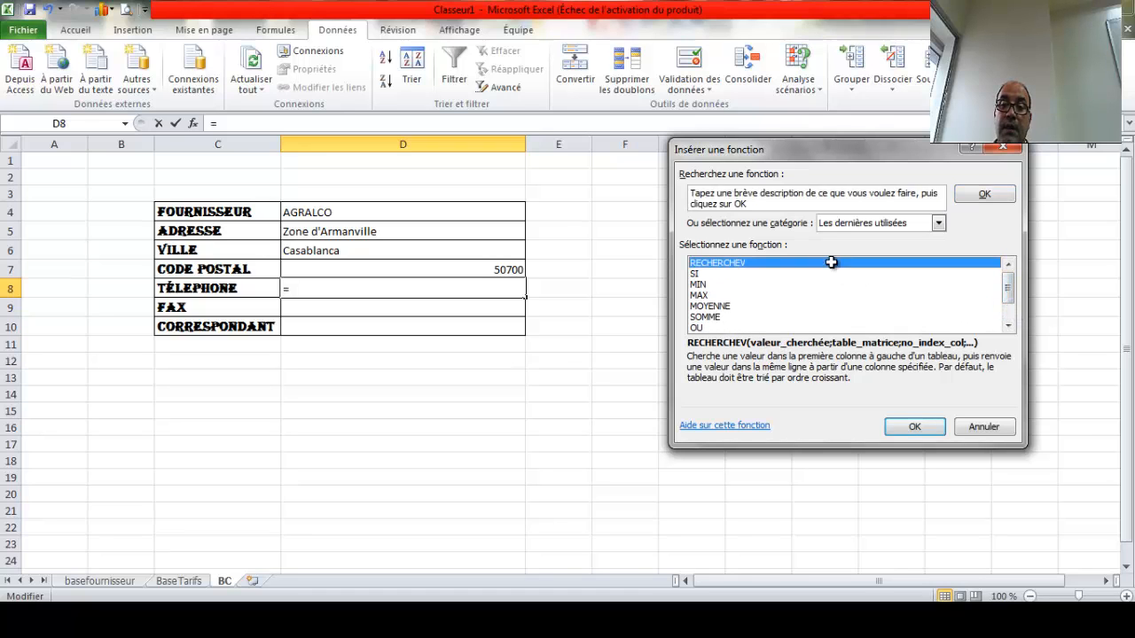
double_click(831, 263)
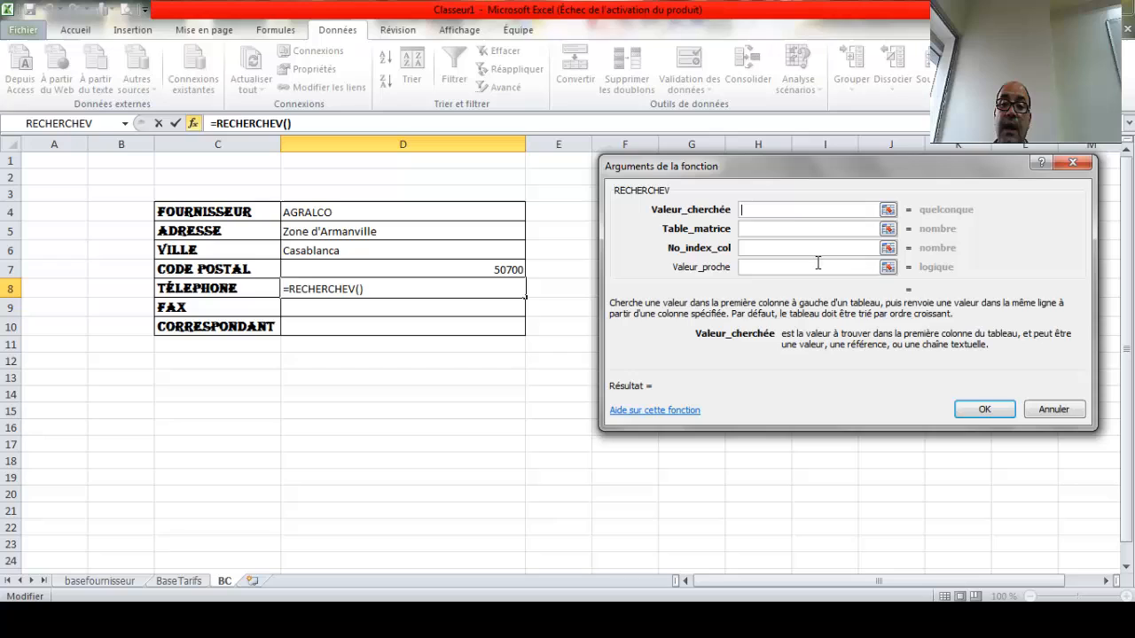
click(330, 213)
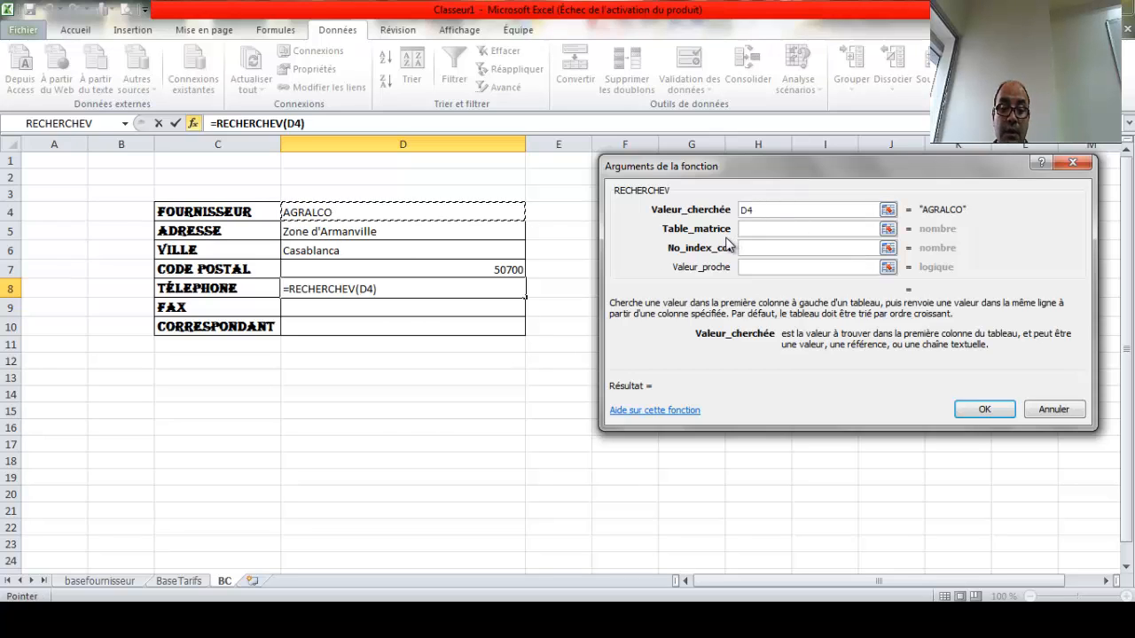
key(F4)
click(778, 230)
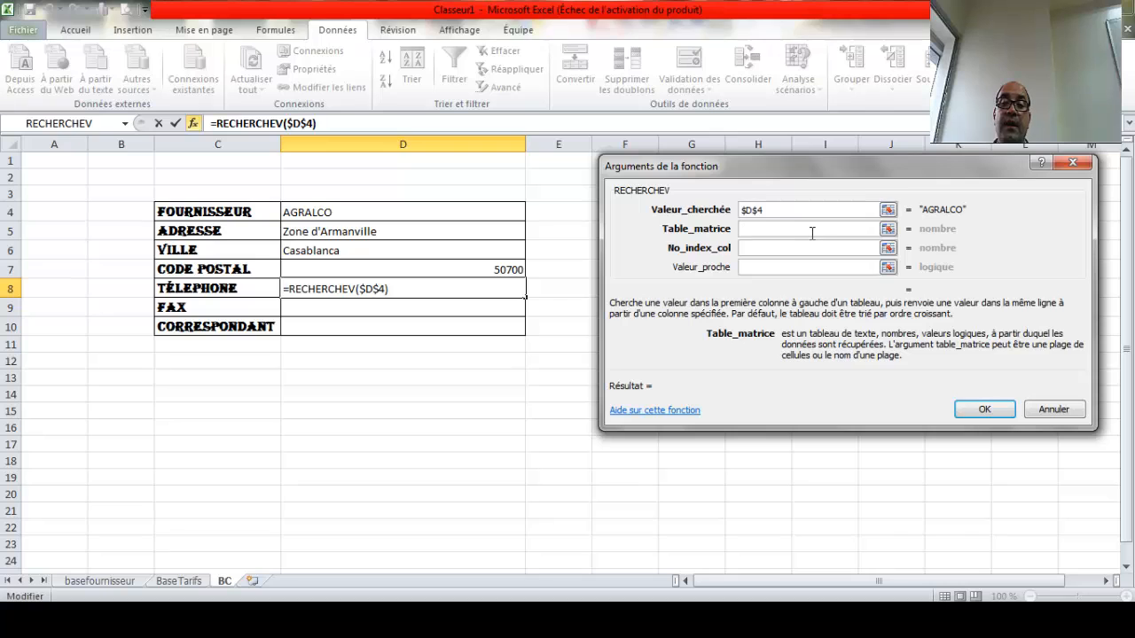
Set the lookup table of the D8 function to the range A2:G17 on the basefournisseur sheet.
click(887, 229)
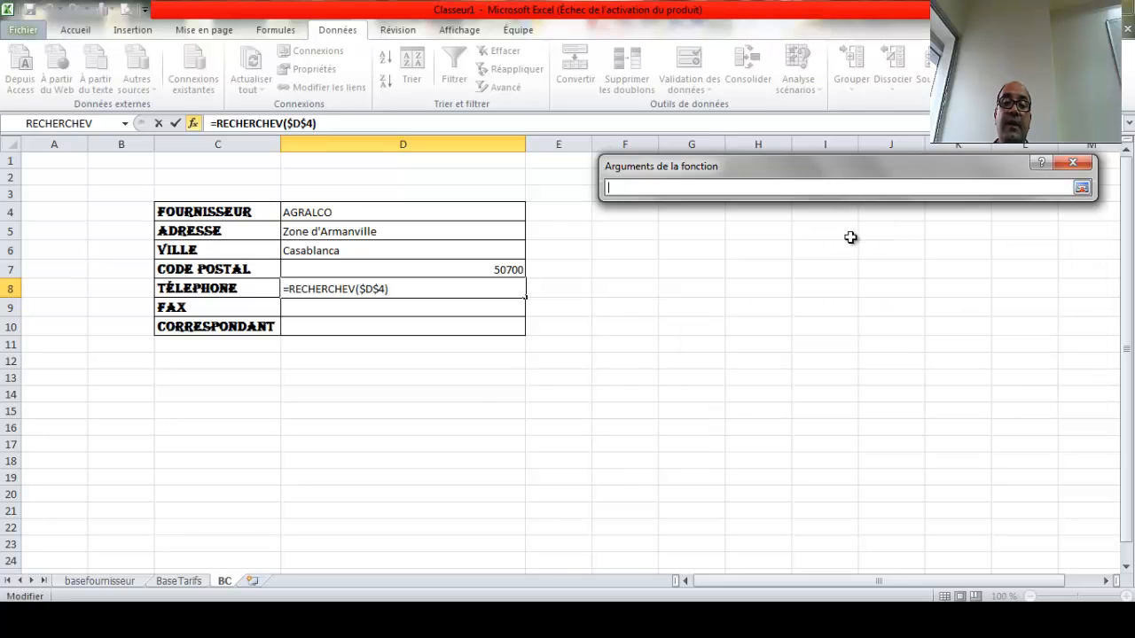
click(99, 581)
drag(57, 187, 476, 436)
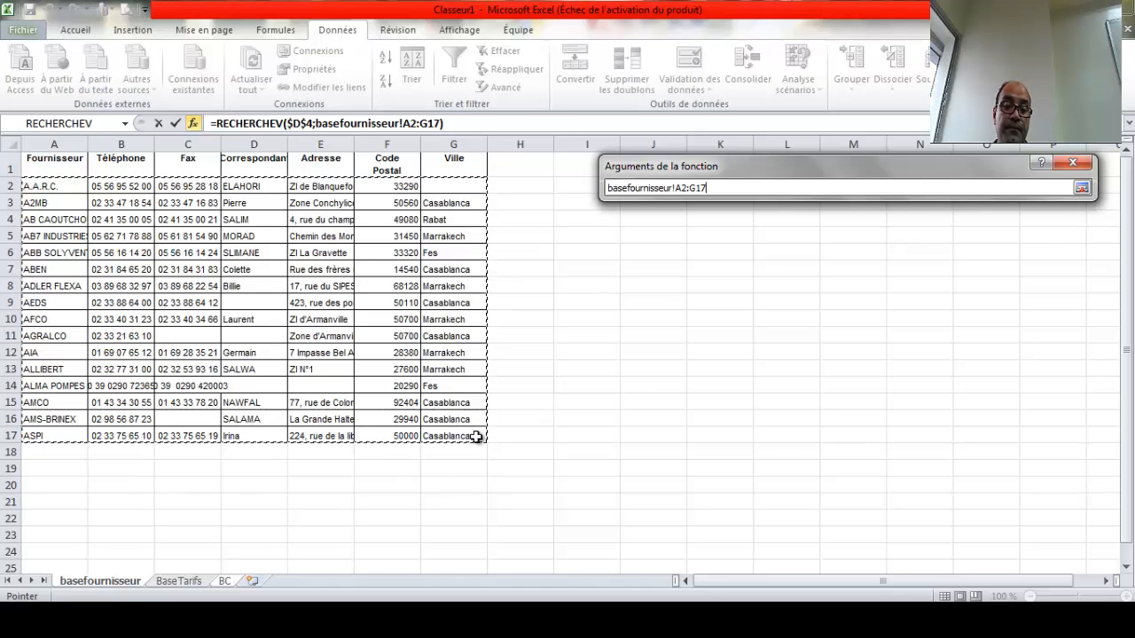
key(Return)
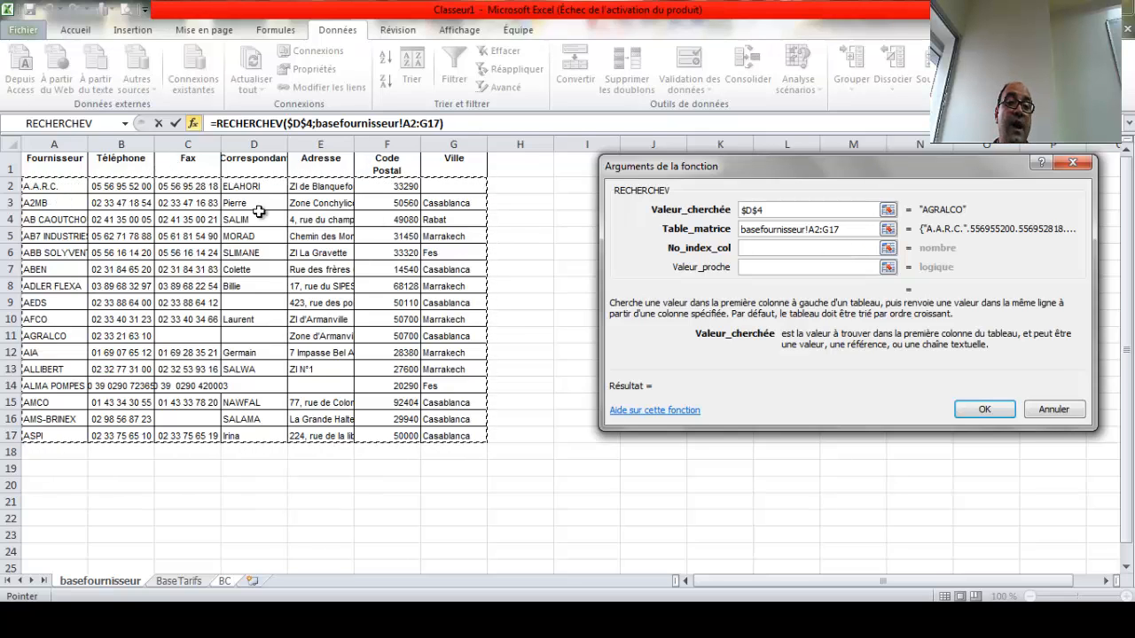
Complete the D8 RECHERCHEV function with column index 3 and exact match faux.
click(822, 247)
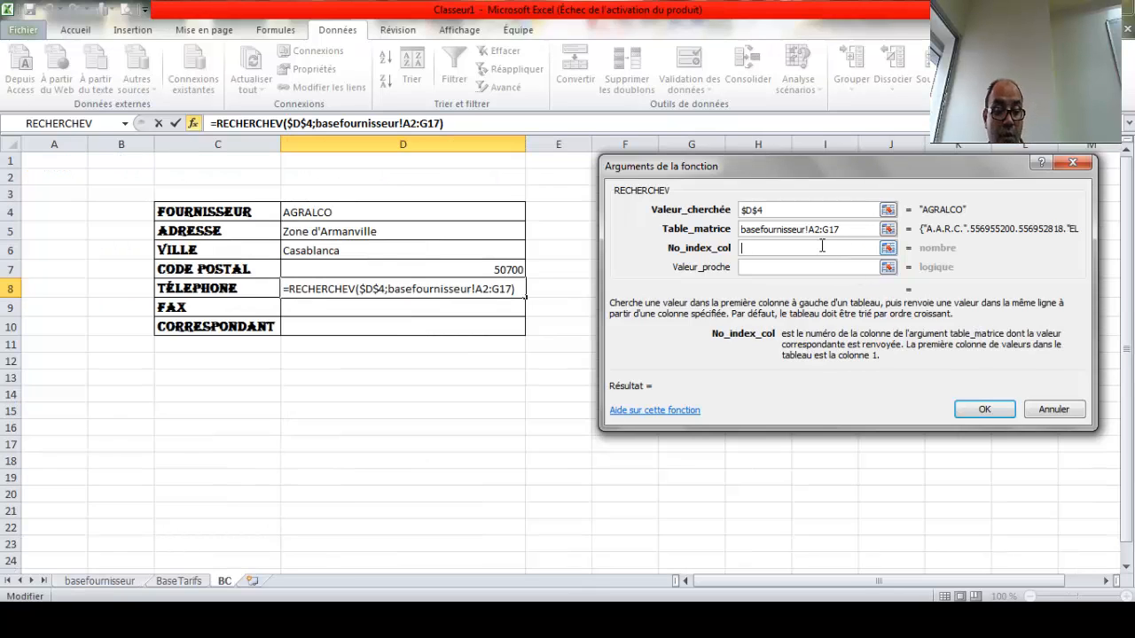
text(3)
click(792, 270)
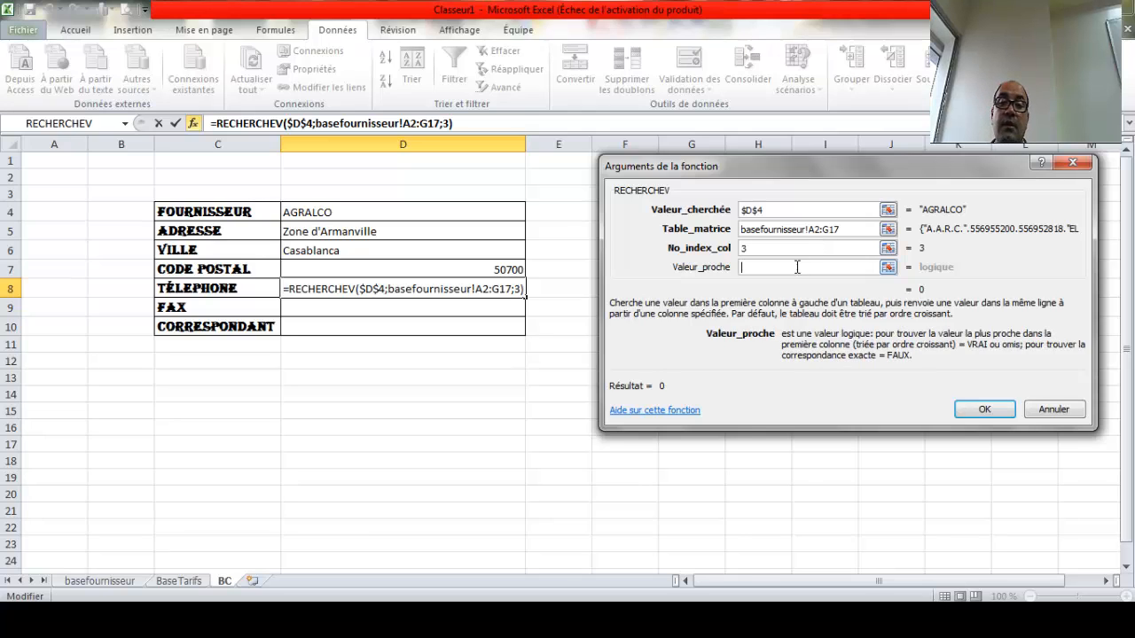
text(faux)
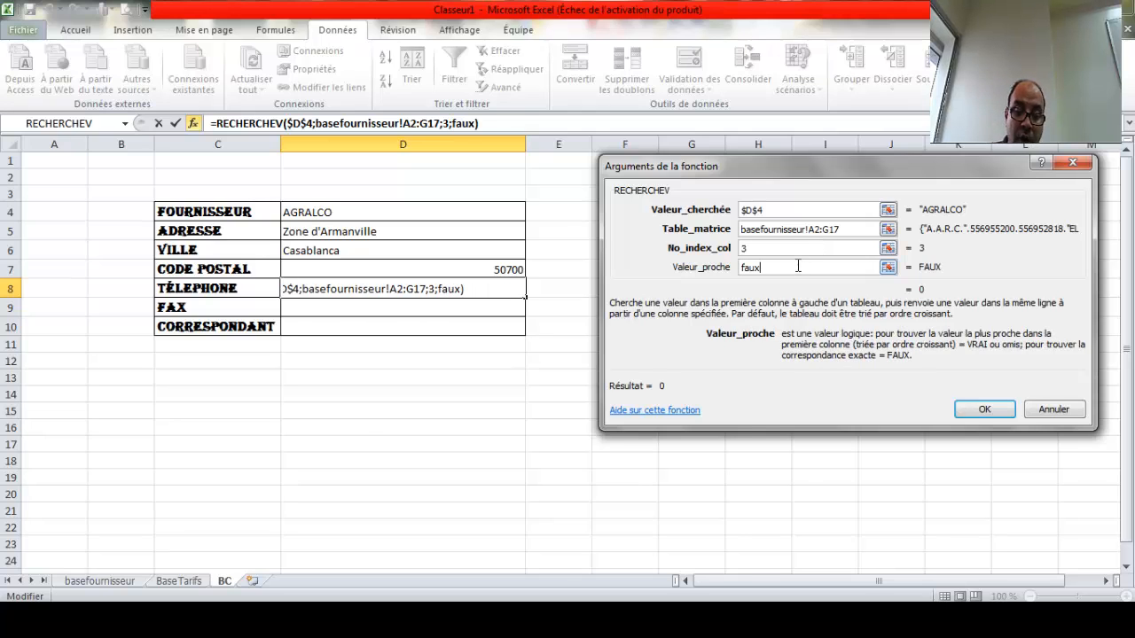
key(Return)
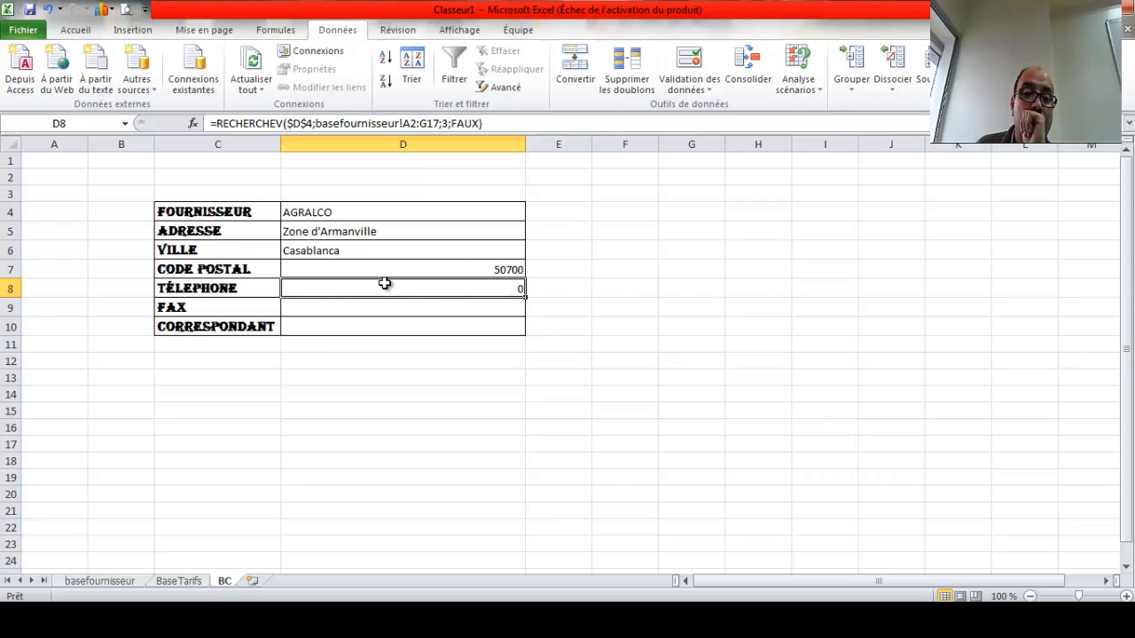
Check the Téléphone column's position on the basefournisseur sheet and set the column index of the D8 formula to 2.
double_click(422, 289)
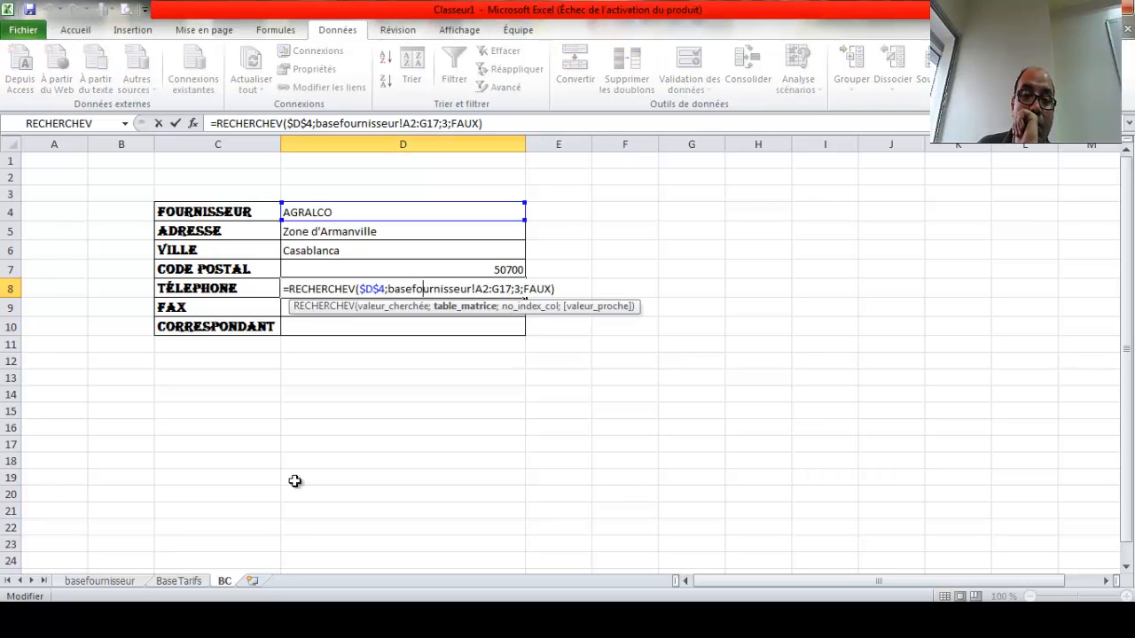
key(Return)
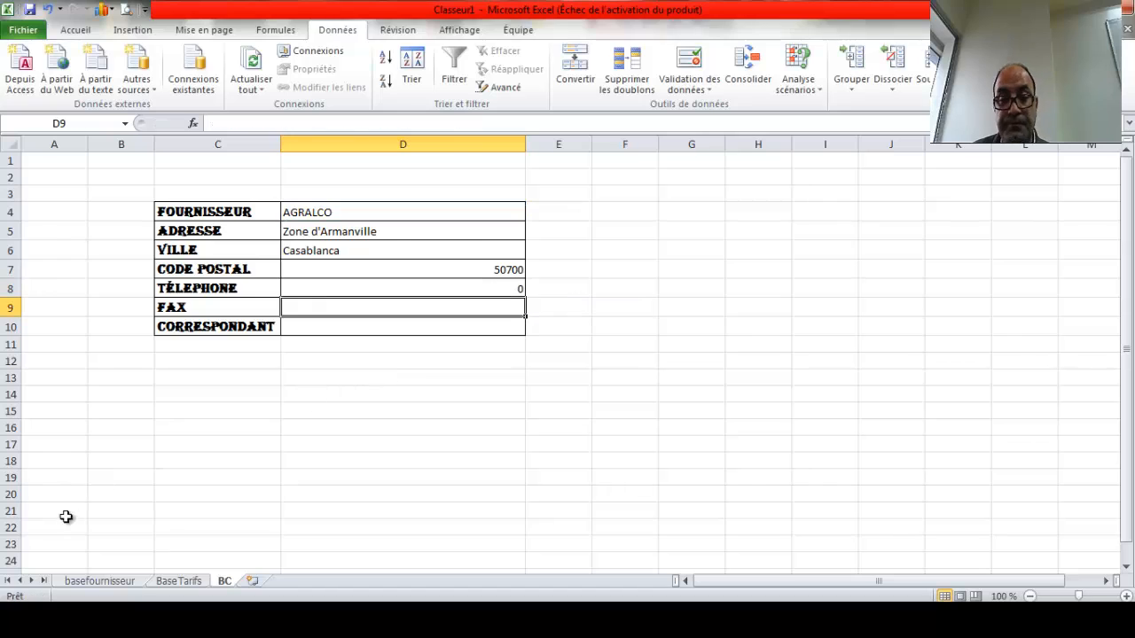
click(90, 583)
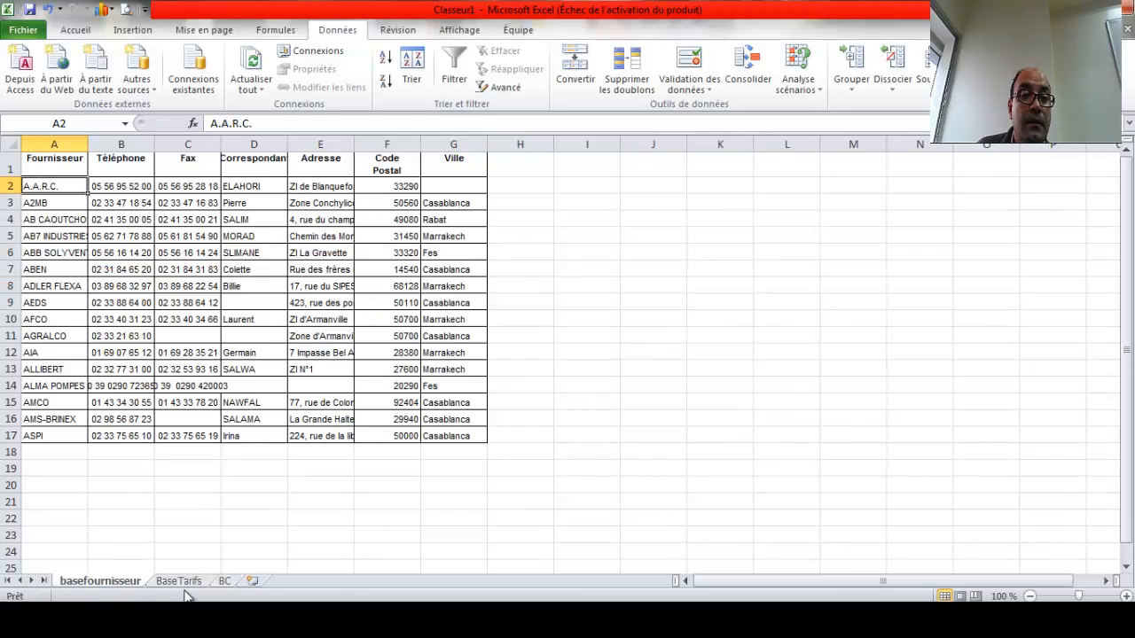
click(224, 581)
double_click(470, 289)
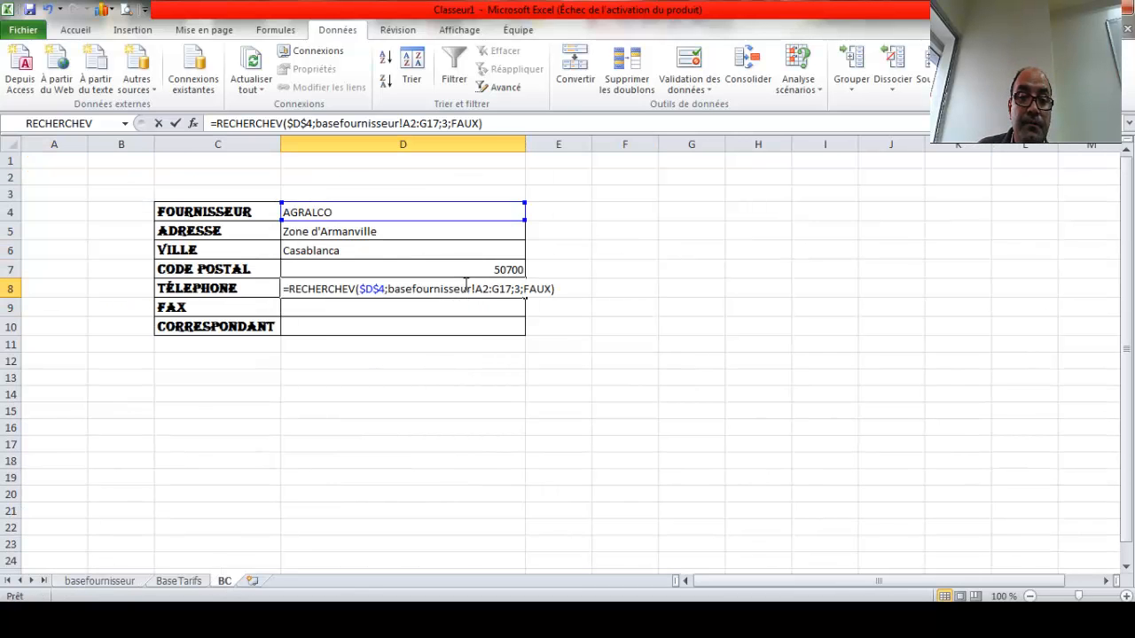
click(522, 290)
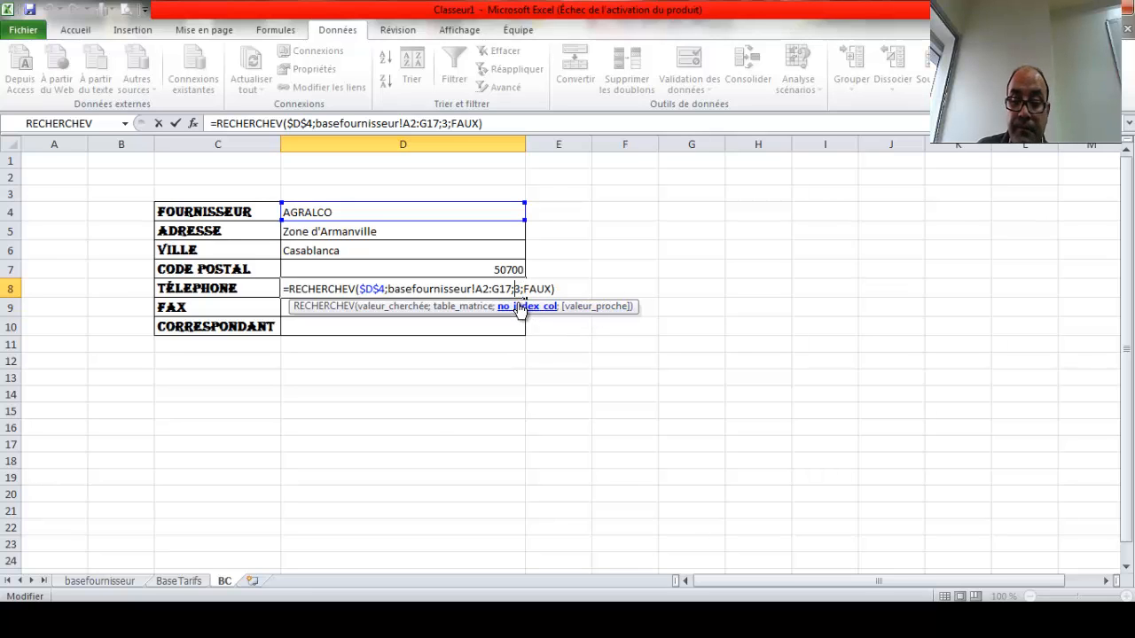
key(BackSpace)
text(5)
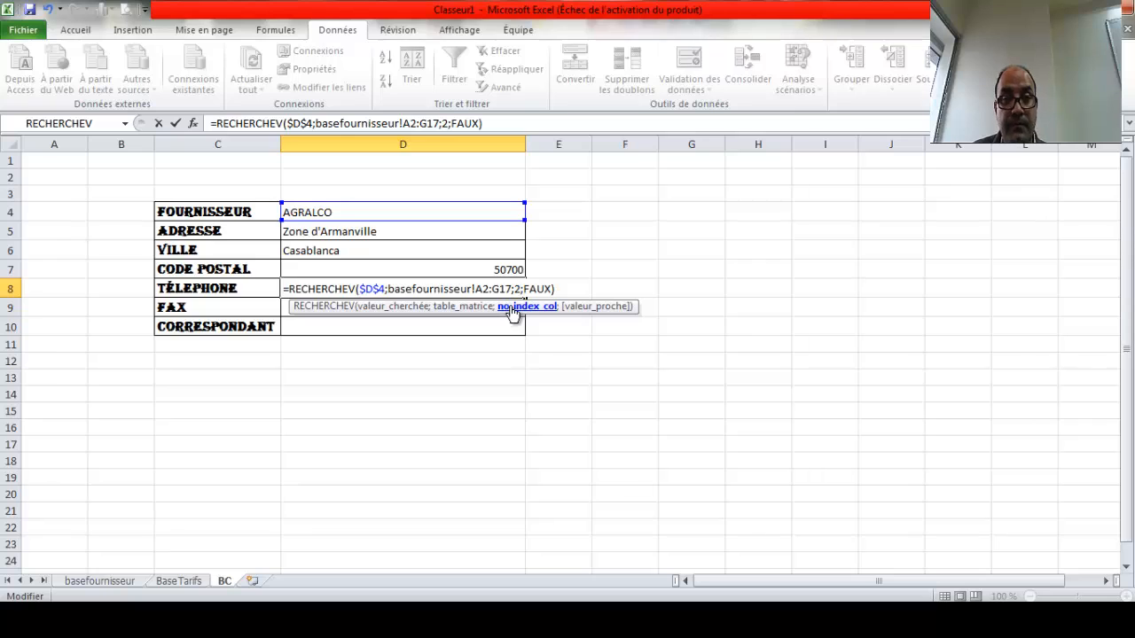
key(Return)
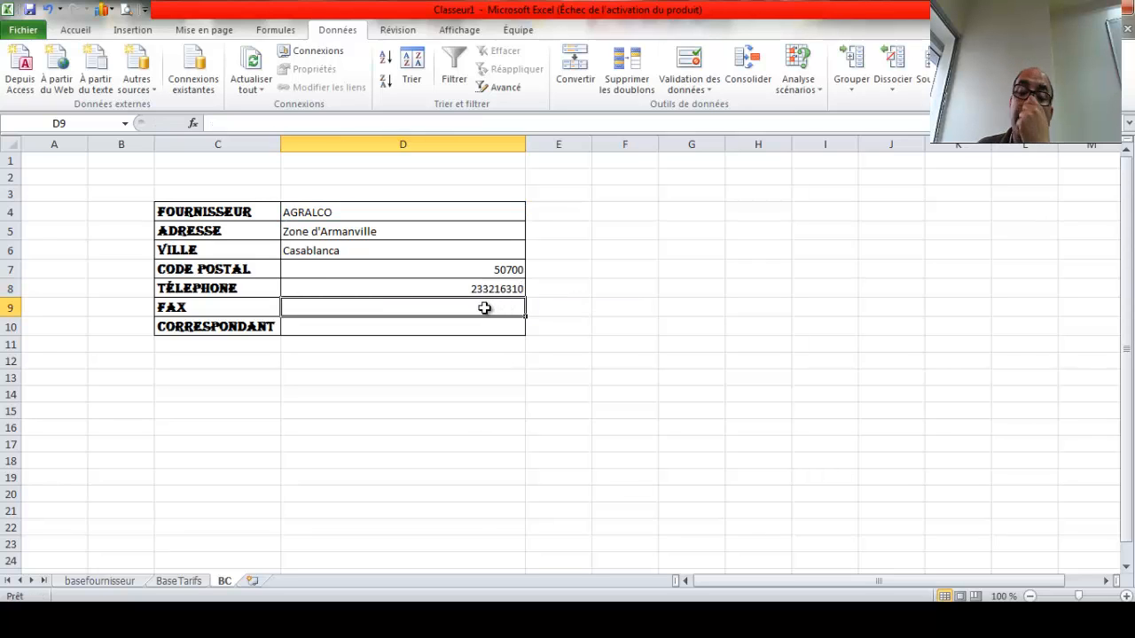
Copy the D8 formula down to D9:D10 and set the column index of the Fax formula in D9 to 3.
click(467, 282)
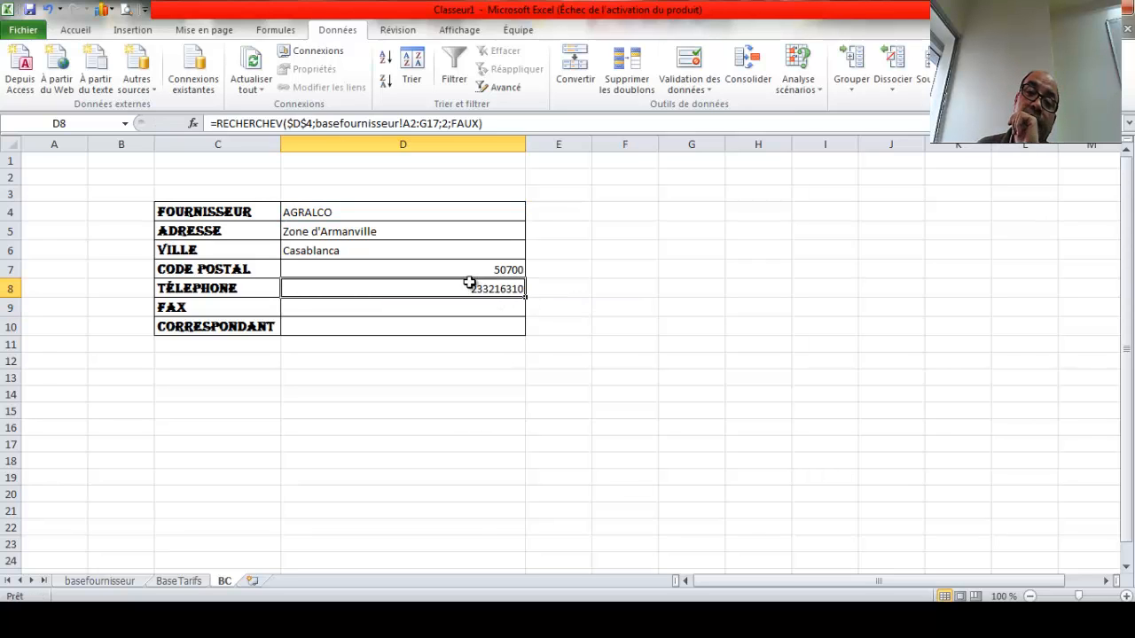
drag(525, 297, 523, 333)
double_click(489, 307)
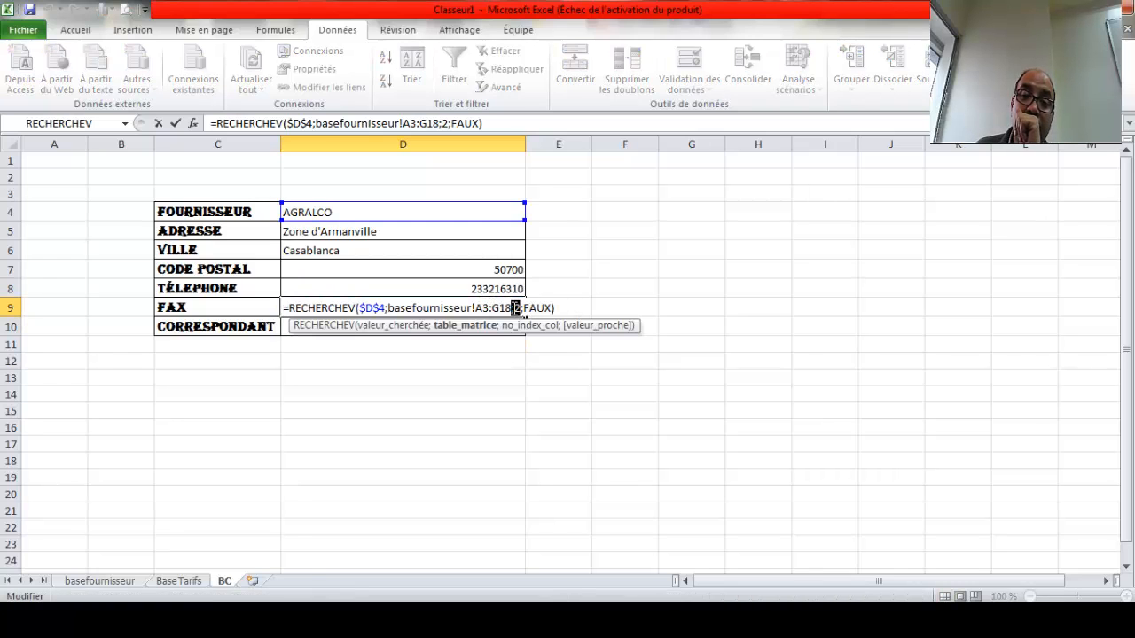
click(516, 308)
key(BackSpace)
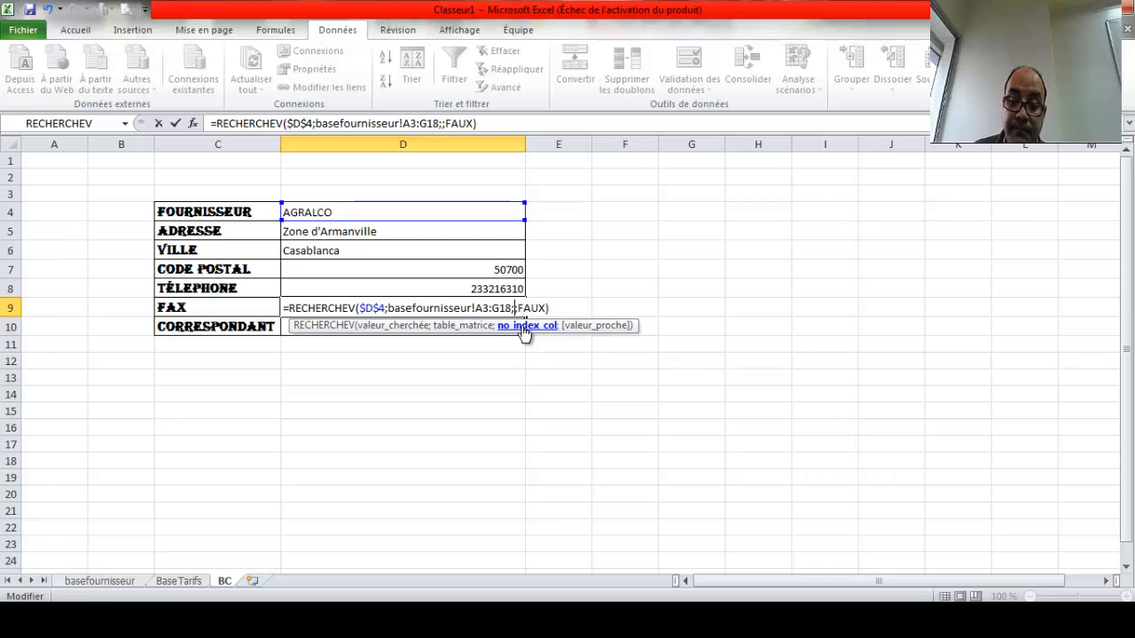
text(3)
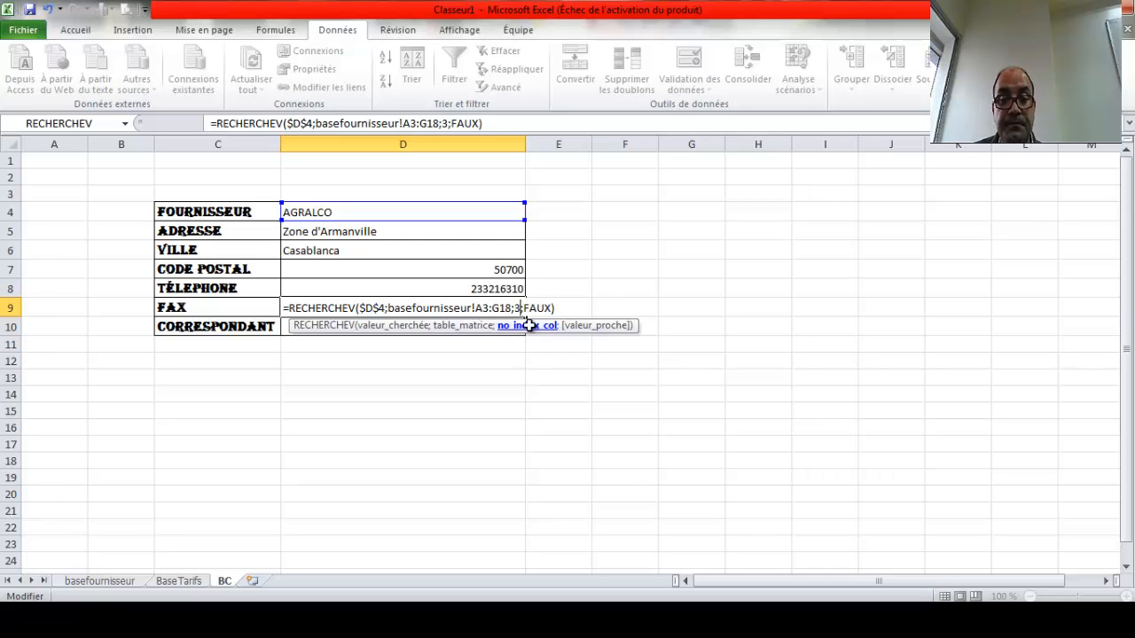
key(Return)
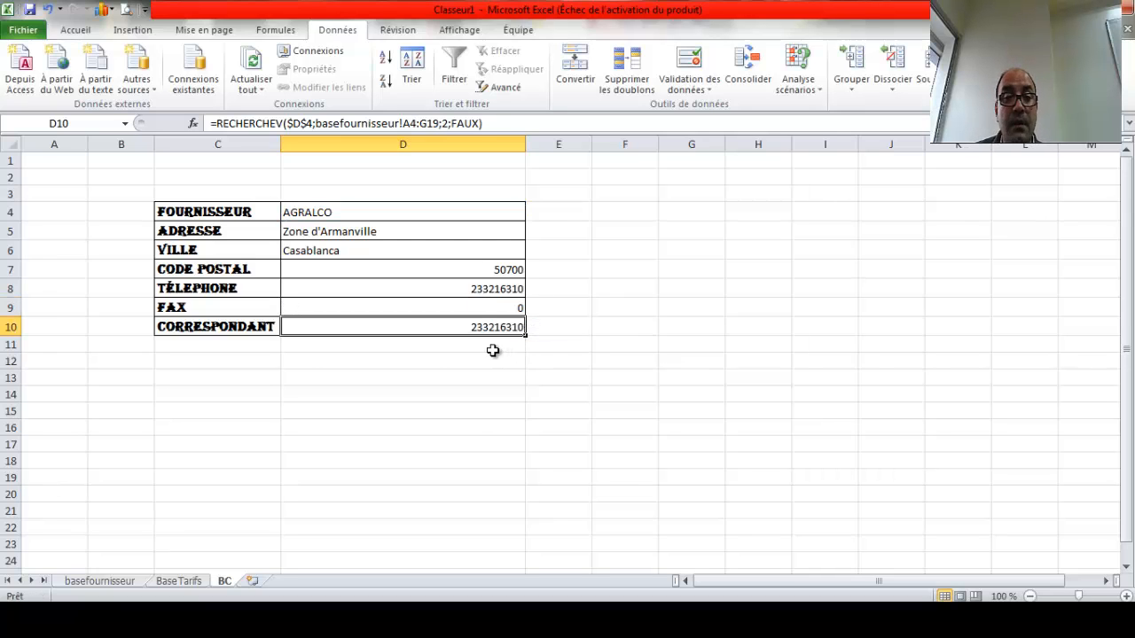
Check the Correspondant column's position on the basefournisseur sheet and set the column index of the D10 formula to 4.
click(105, 582)
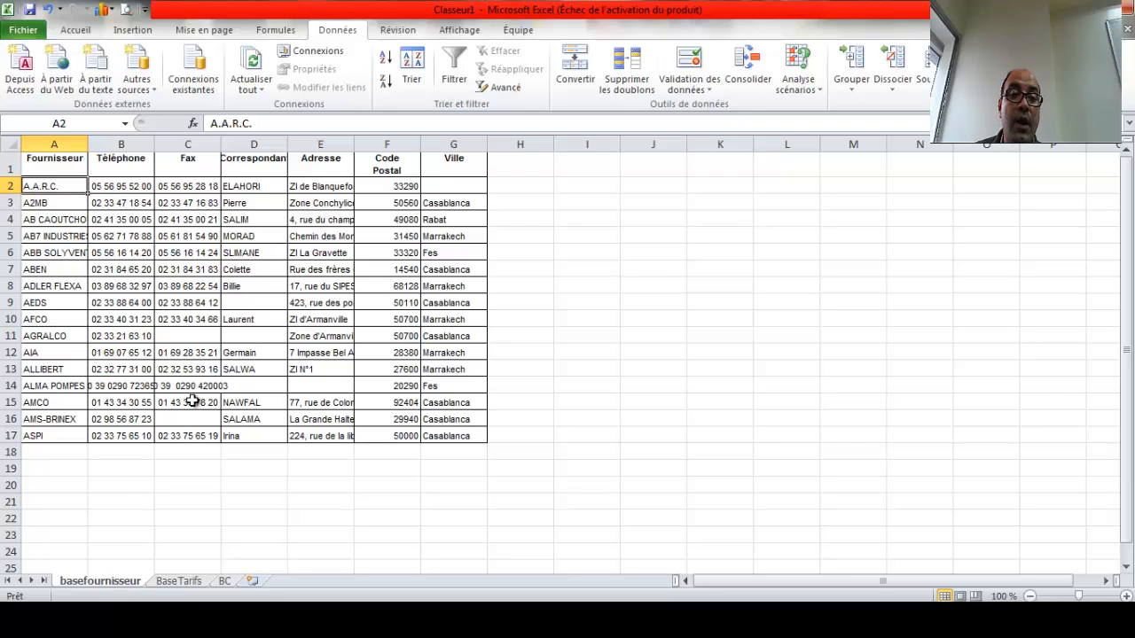
click(224, 582)
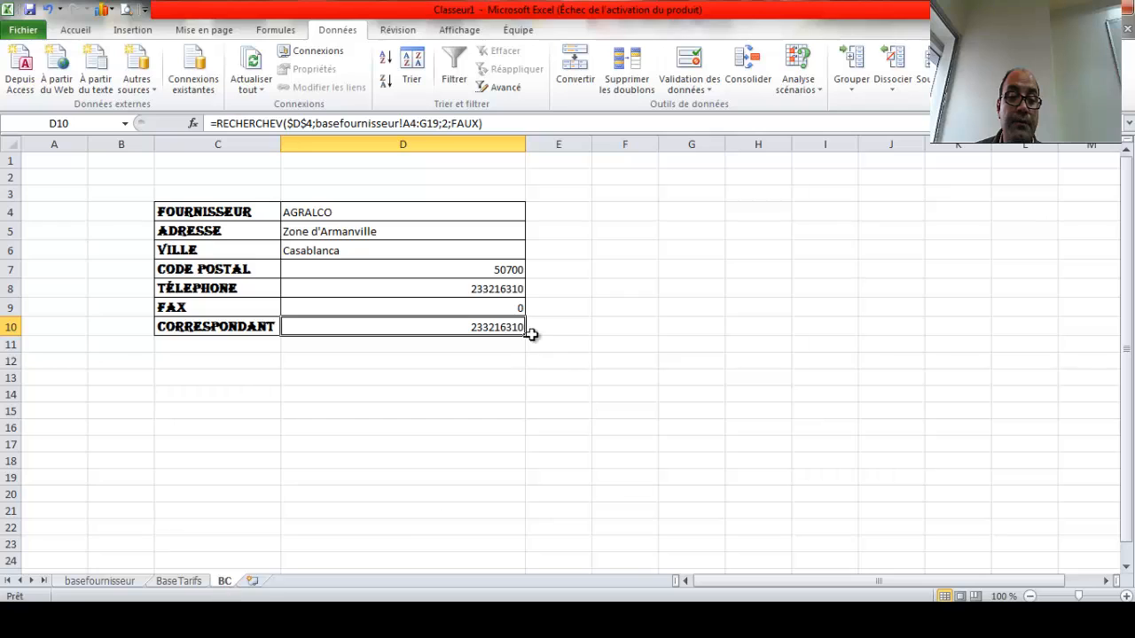
double_click(498, 328)
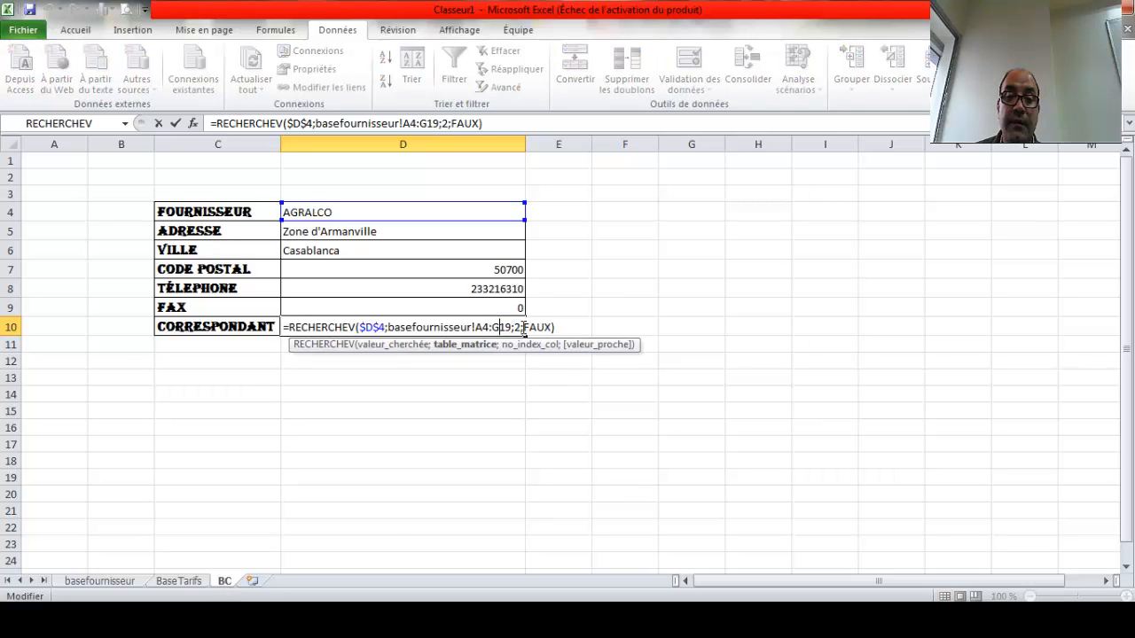
click(522, 328)
key(BackSpace)
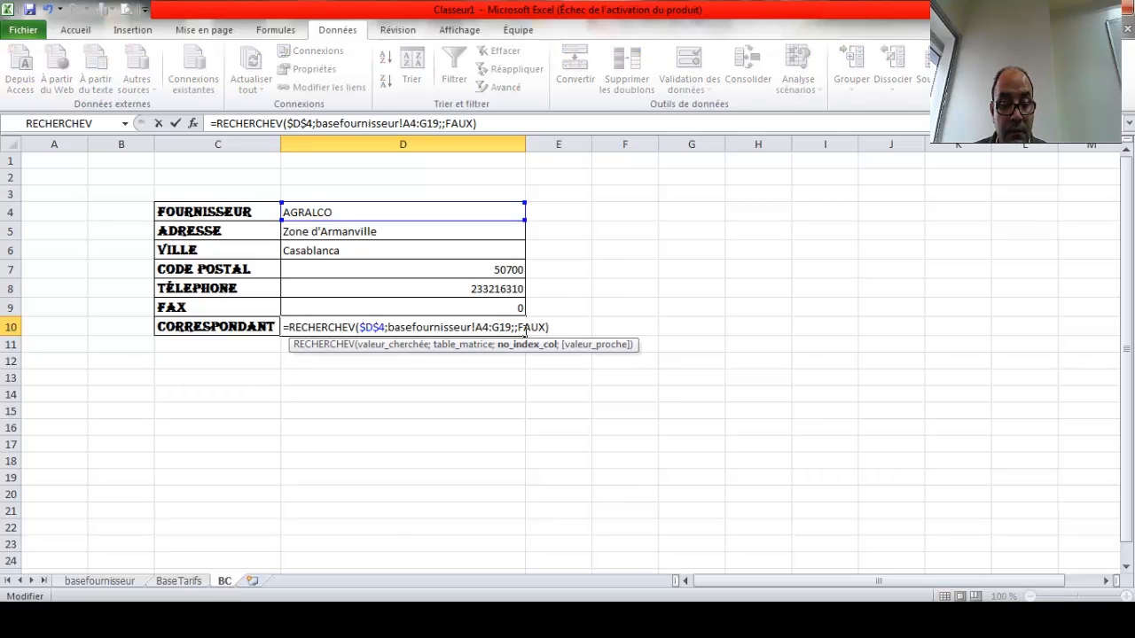
text(4)
key(Return)
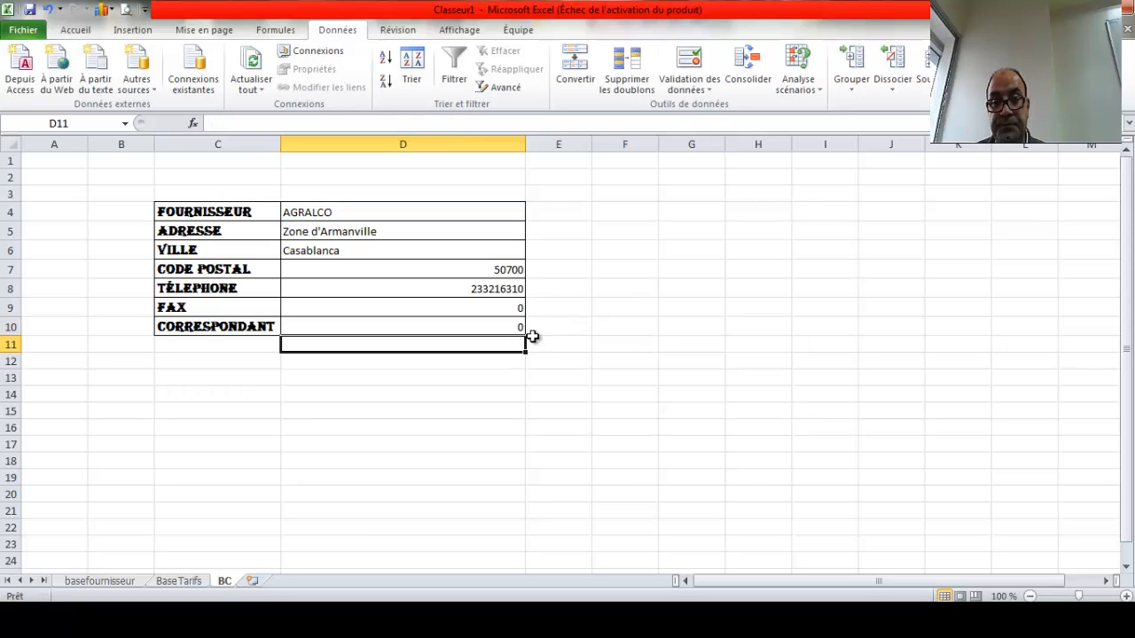
Compare the details shown for AGRALCO on the BC sheet with its row on the basefournisseur sheet.
click(598, 325)
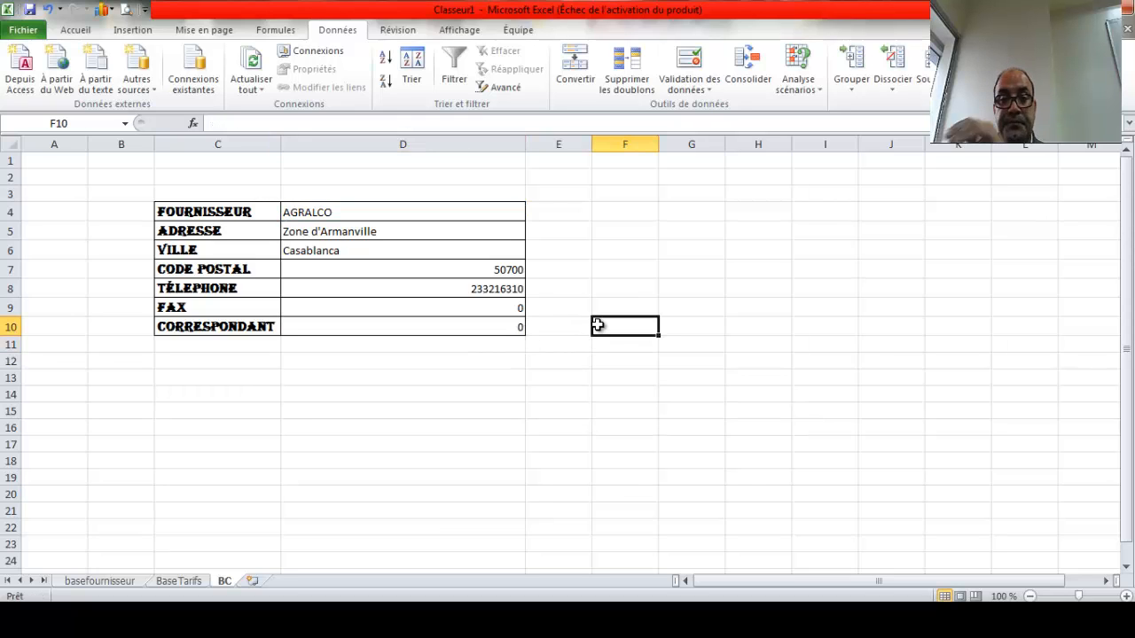
click(304, 213)
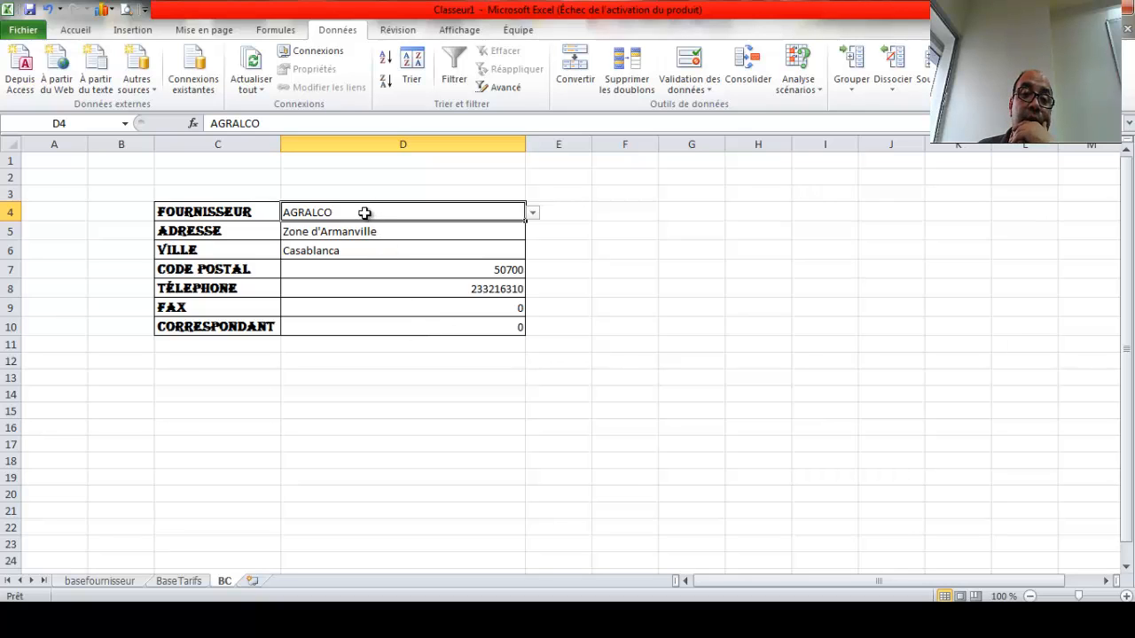
click(113, 581)
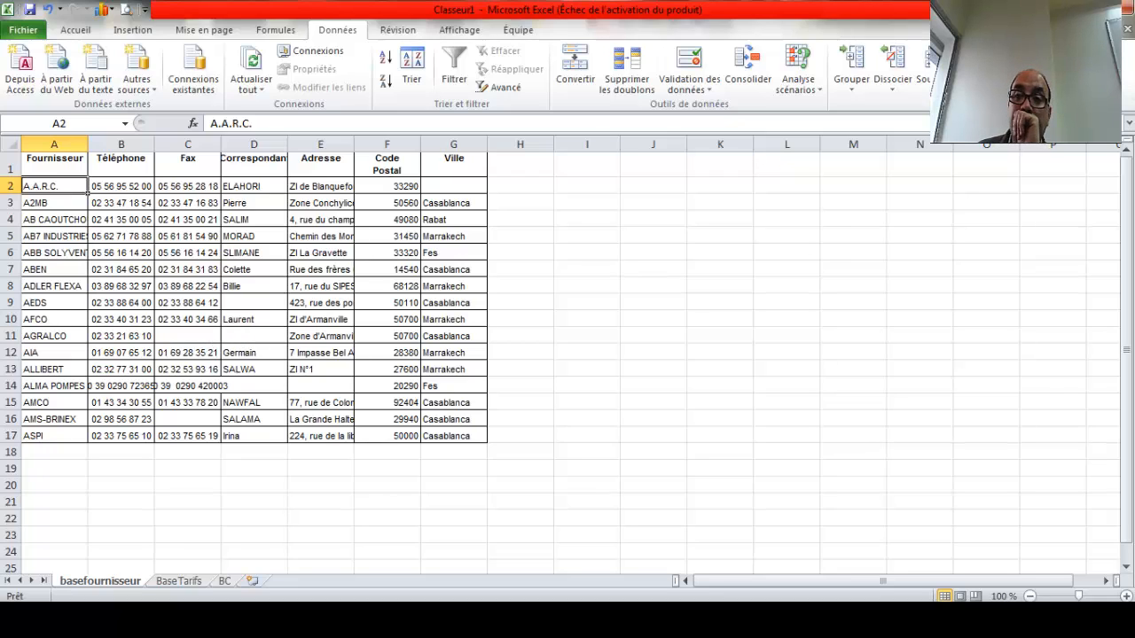
click(224, 580)
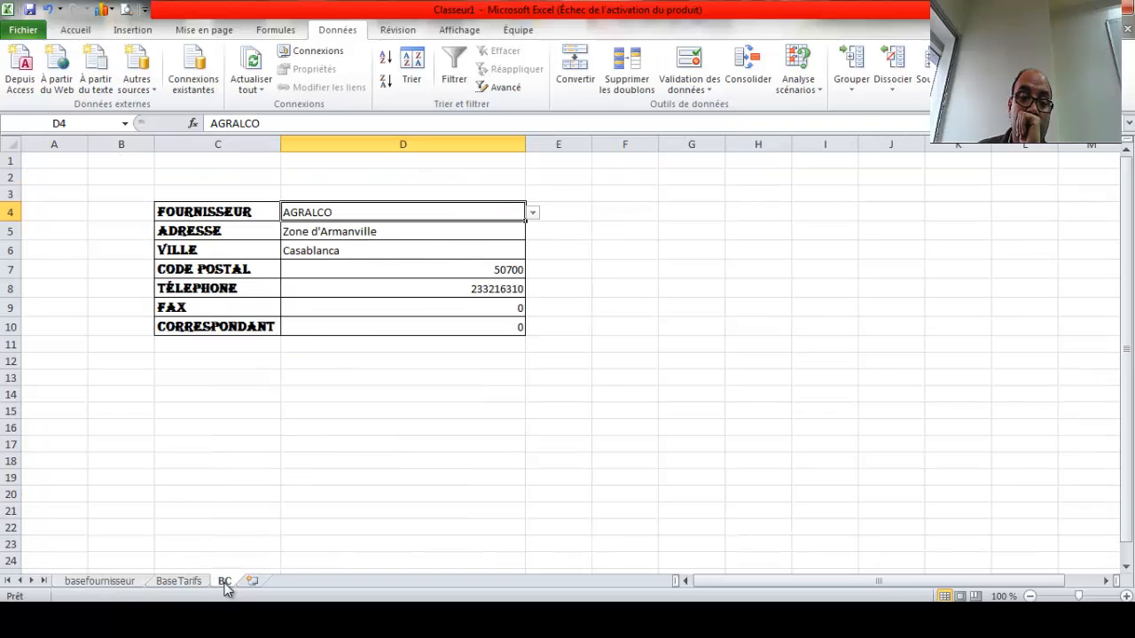